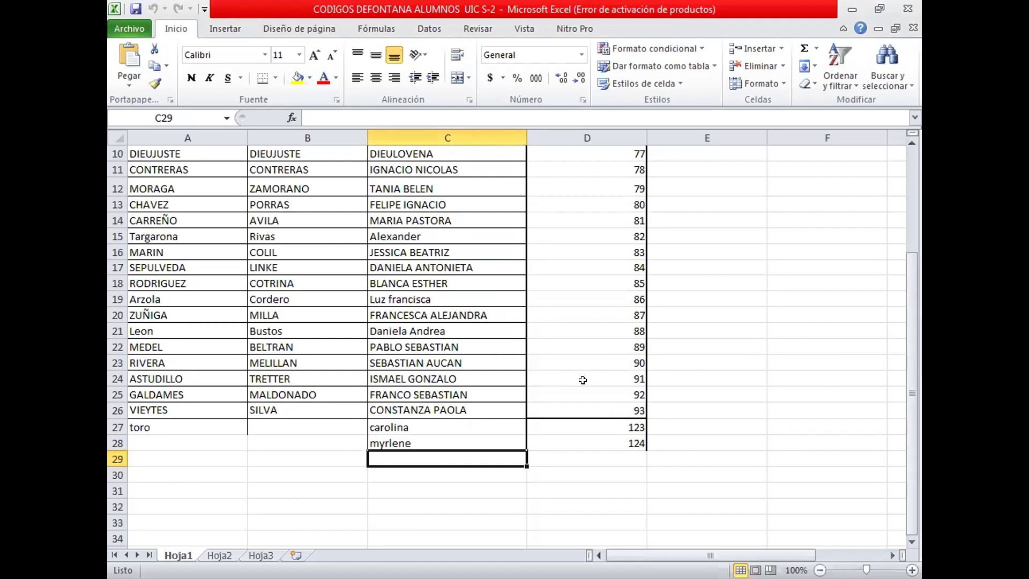
Step: Enter a new student's surname in cell A29, below the rows coded 123 and 124
scroll(582, 380, up, 1)
scroll(583, 380, up, 1)
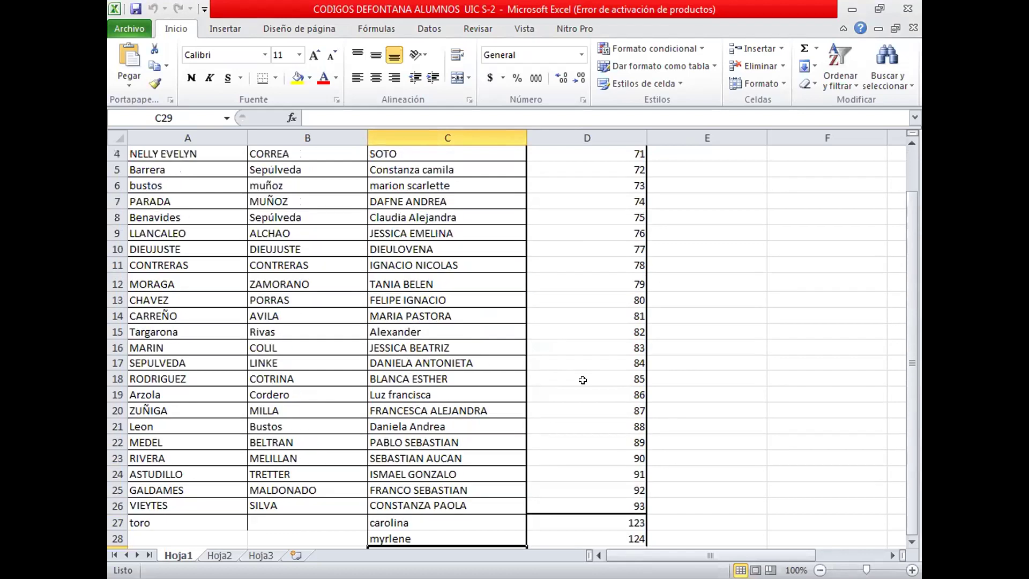
scroll(583, 379, up, 1)
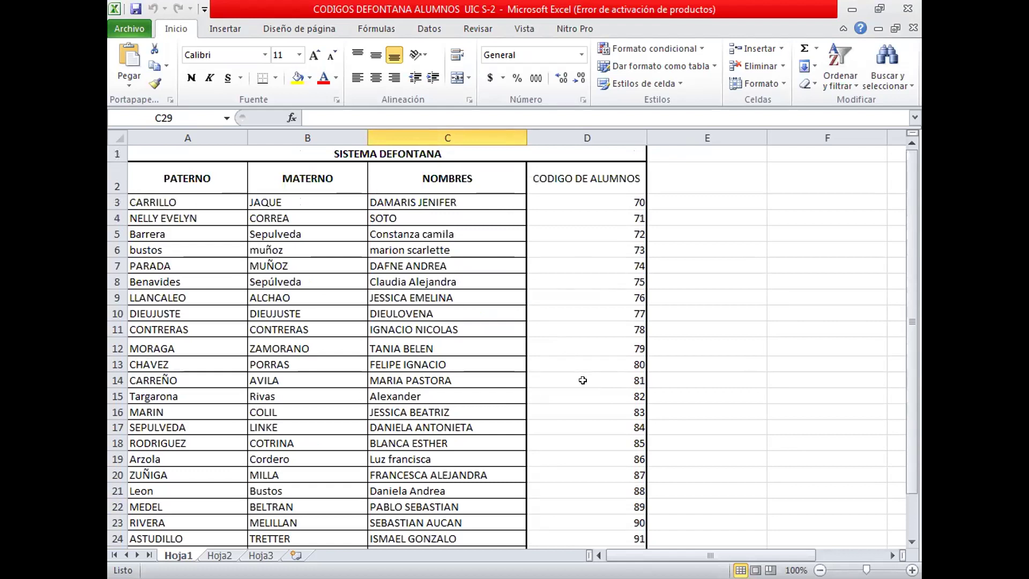
scroll(583, 380, down, 4)
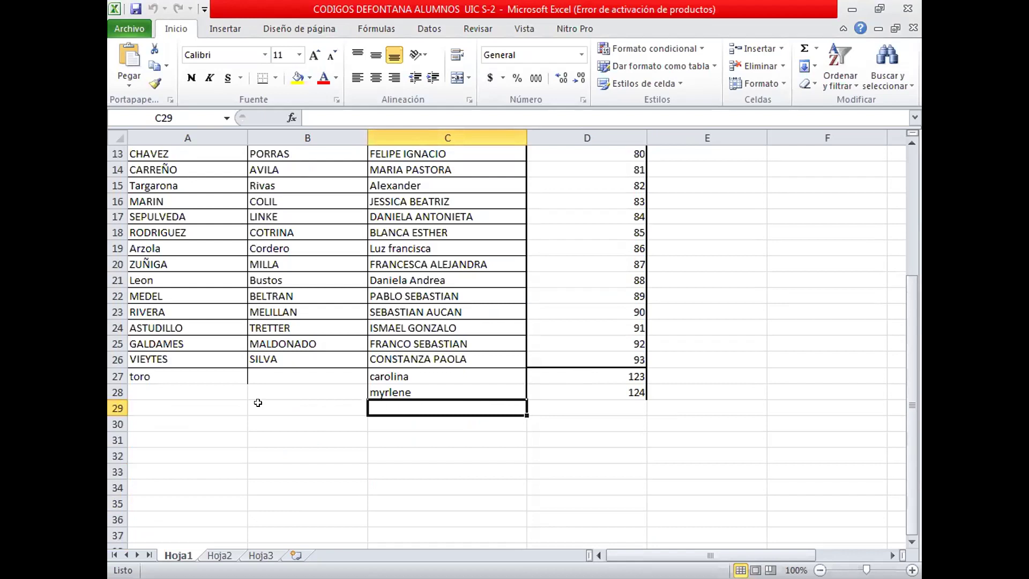
click(163, 402)
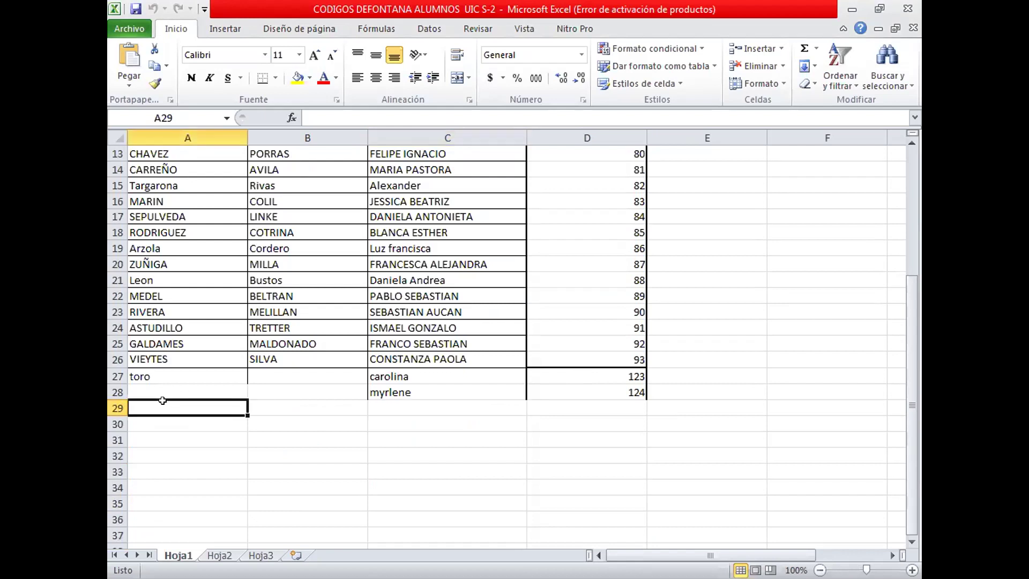
text(nieto)
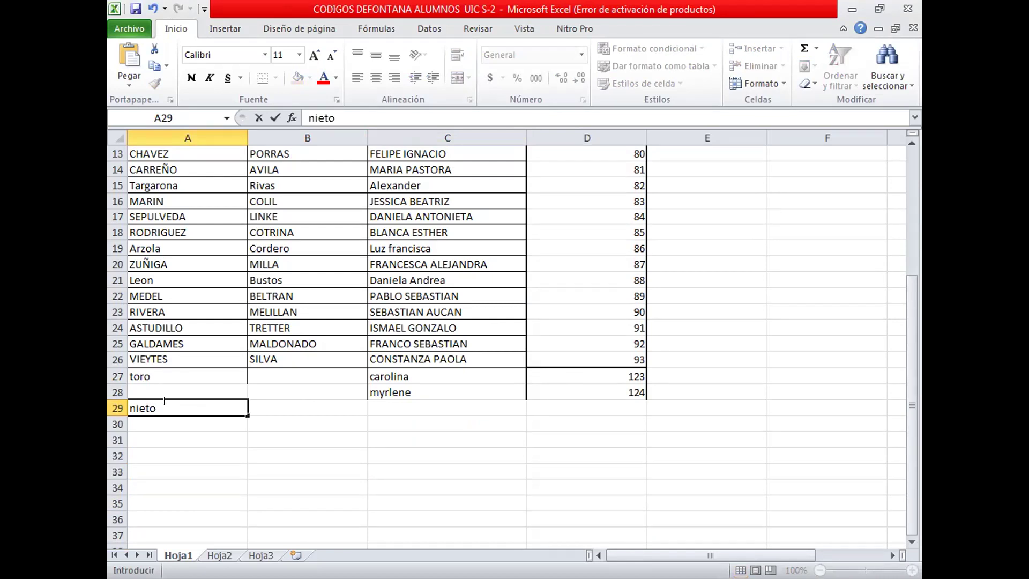
scroll(460, 491, up, 4)
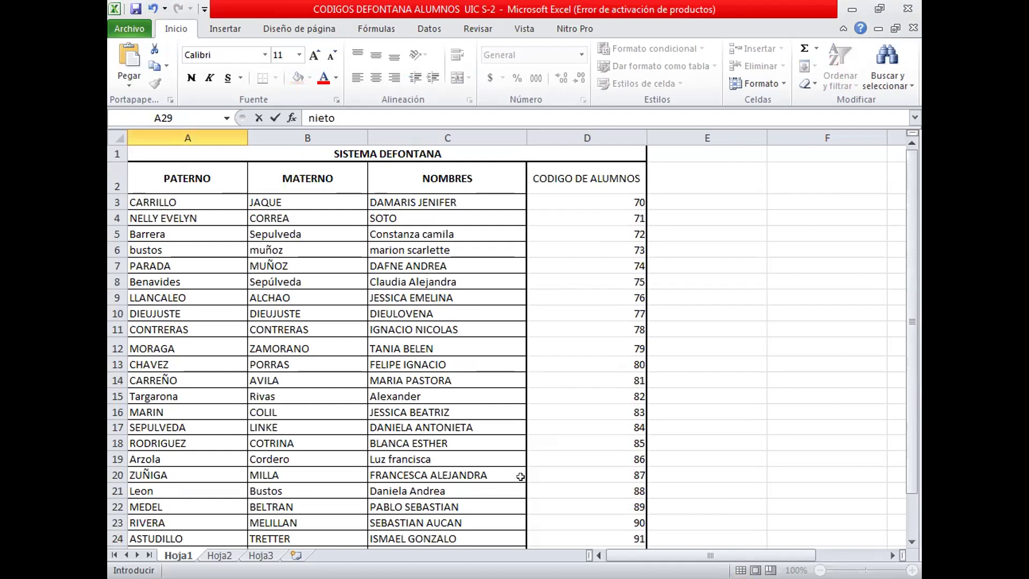
scroll(762, 404, down, 3)
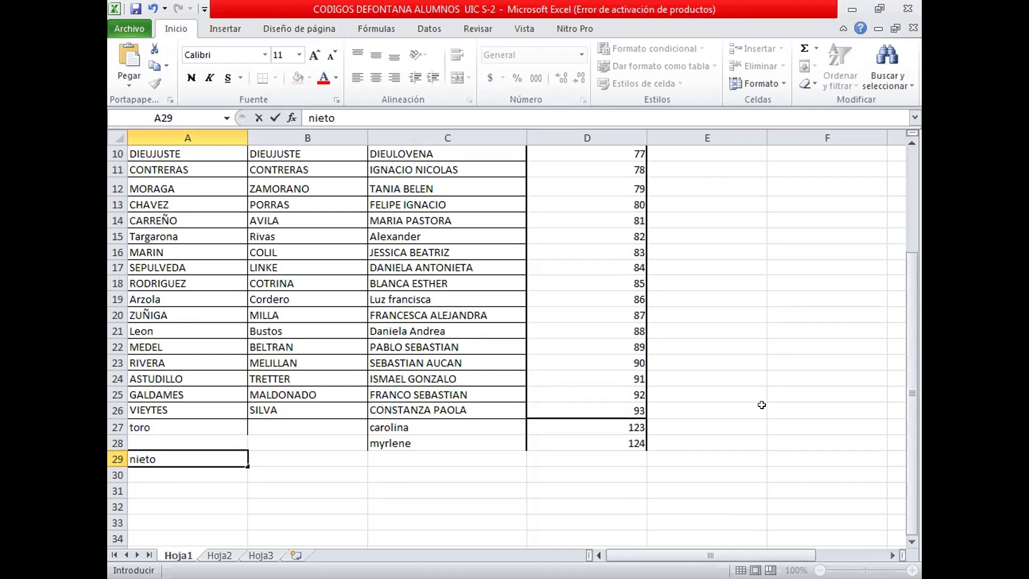
scroll(761, 404, up, 3)
scroll(761, 405, down, 1)
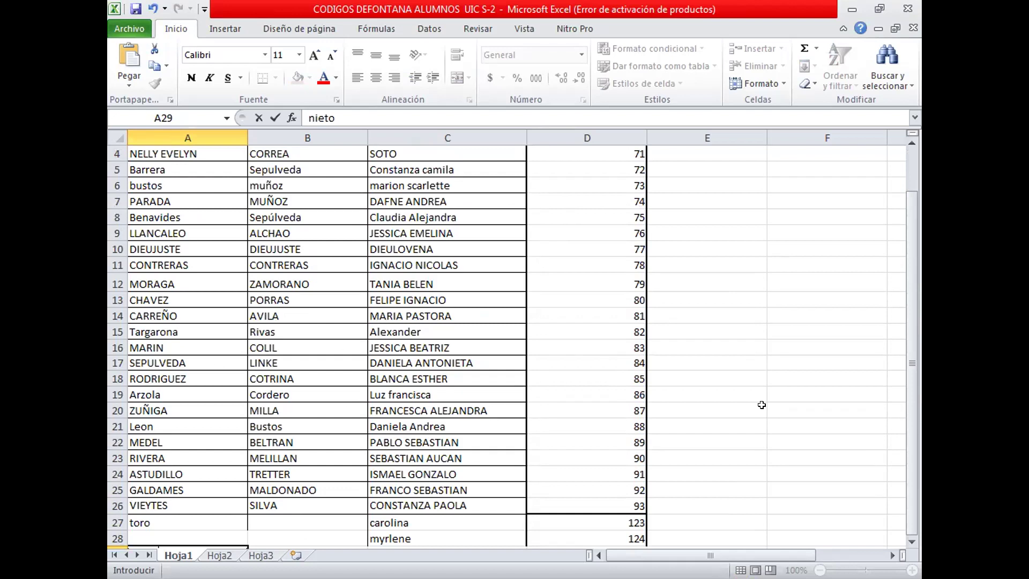
scroll(761, 405, down, 2)
scroll(761, 405, up, 3)
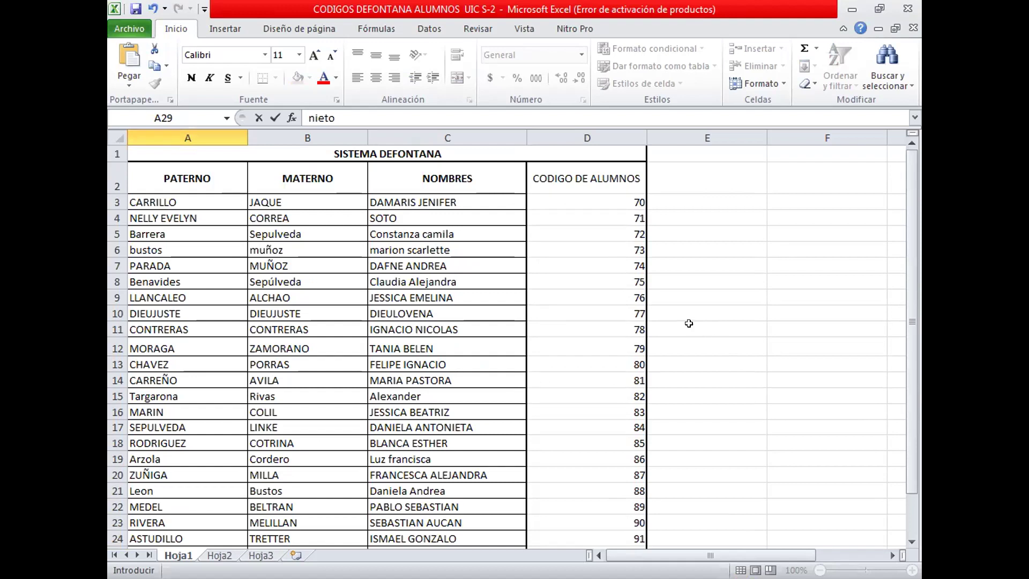
Step: Confirm the A29 entry, then close the original code list without saving changes
click(622, 234)
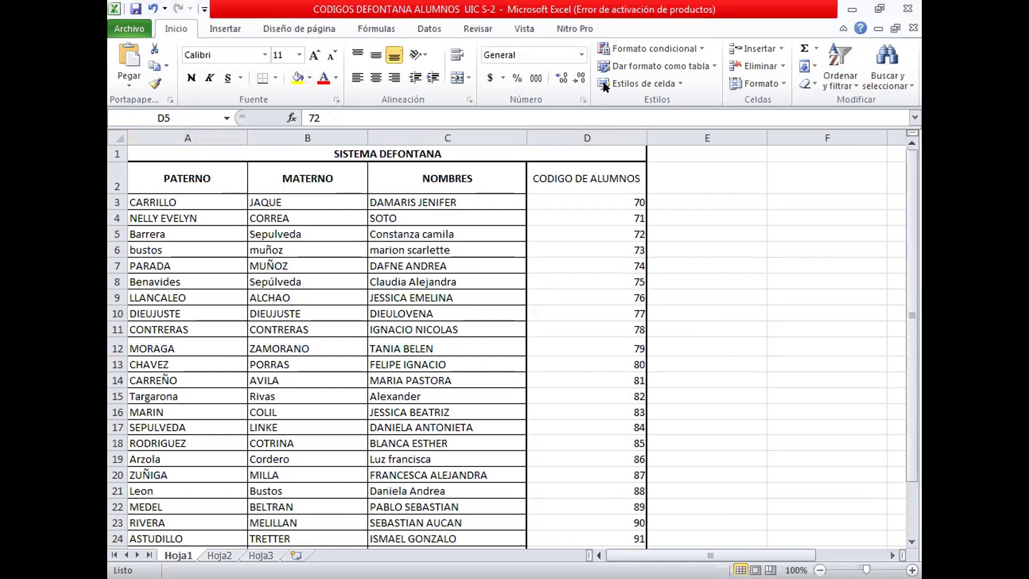
click(913, 29)
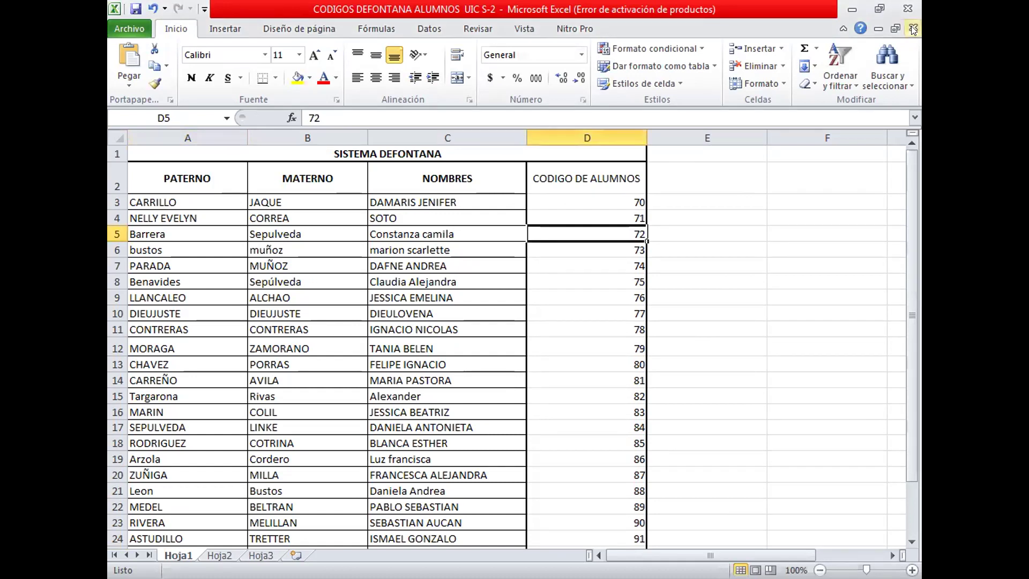
click(913, 30)
click(494, 315)
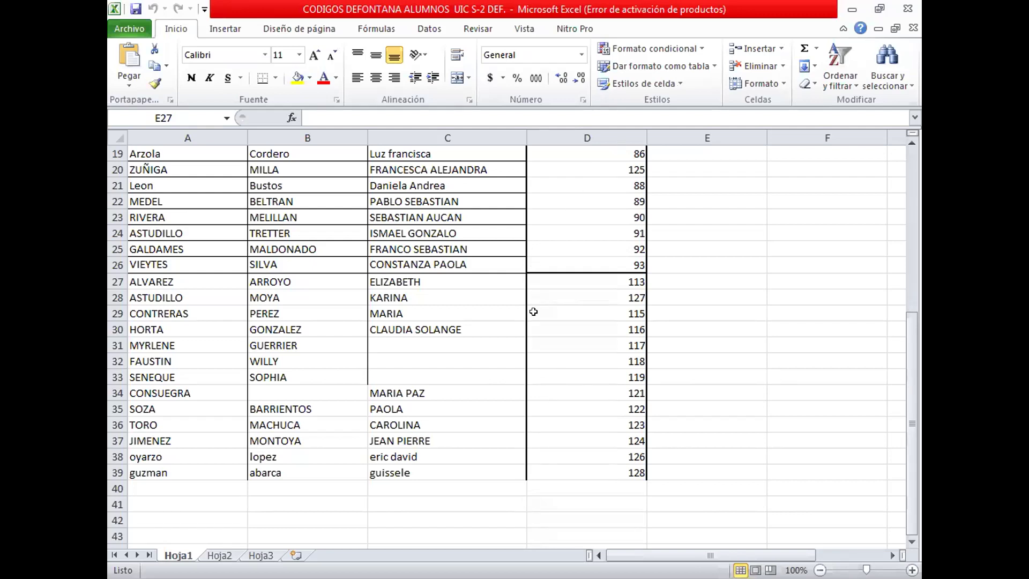
Step: Fill cell D28, holding code 127, with yellow, then select A40
scroll(533, 312, up, 6)
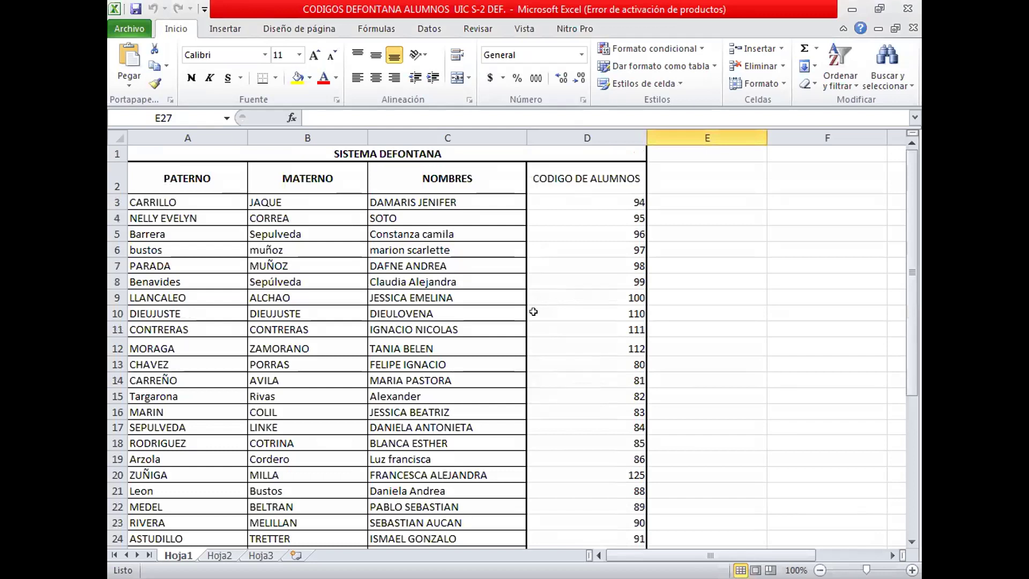
scroll(533, 311, down, 7)
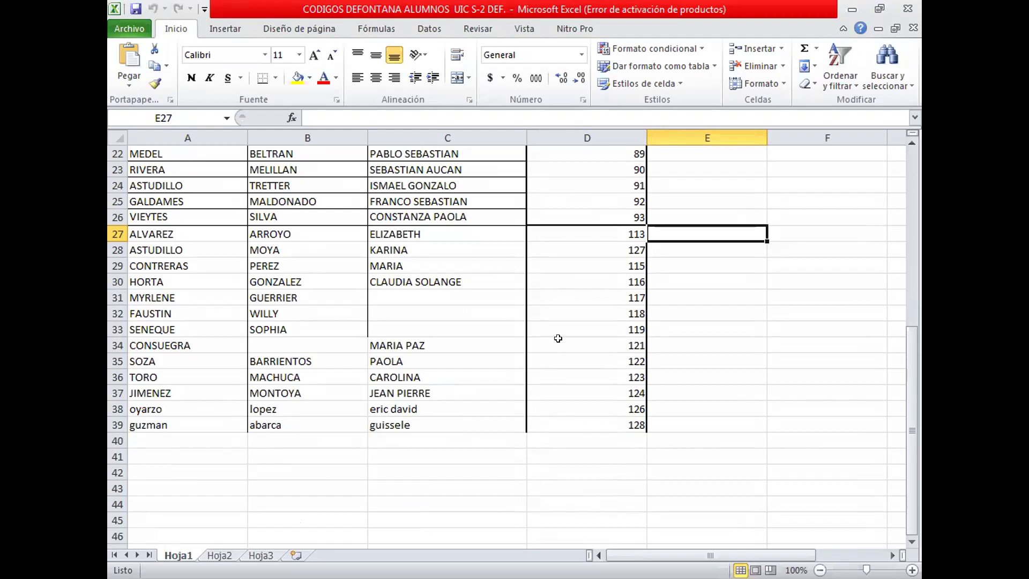
click(625, 249)
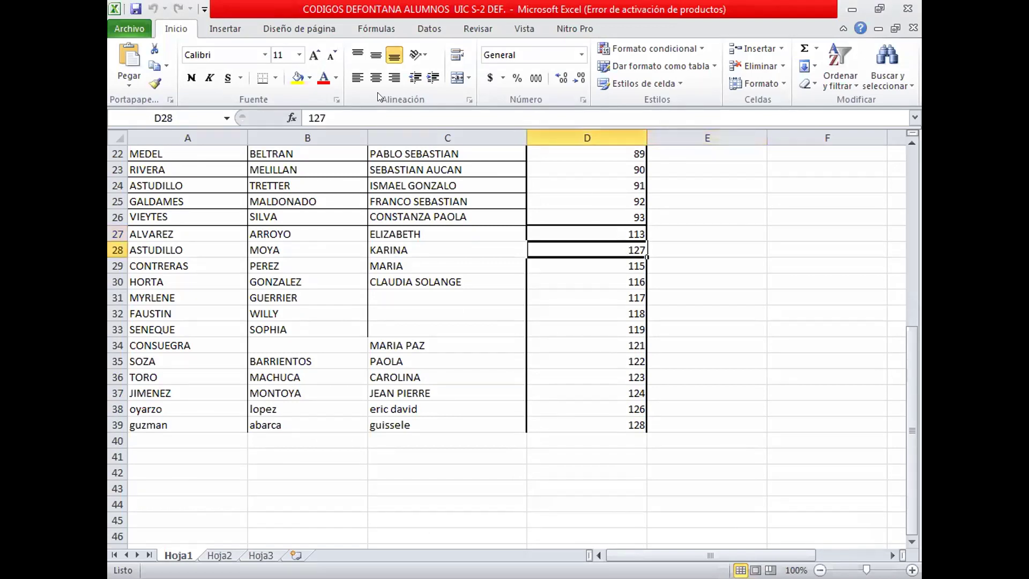
click(298, 78)
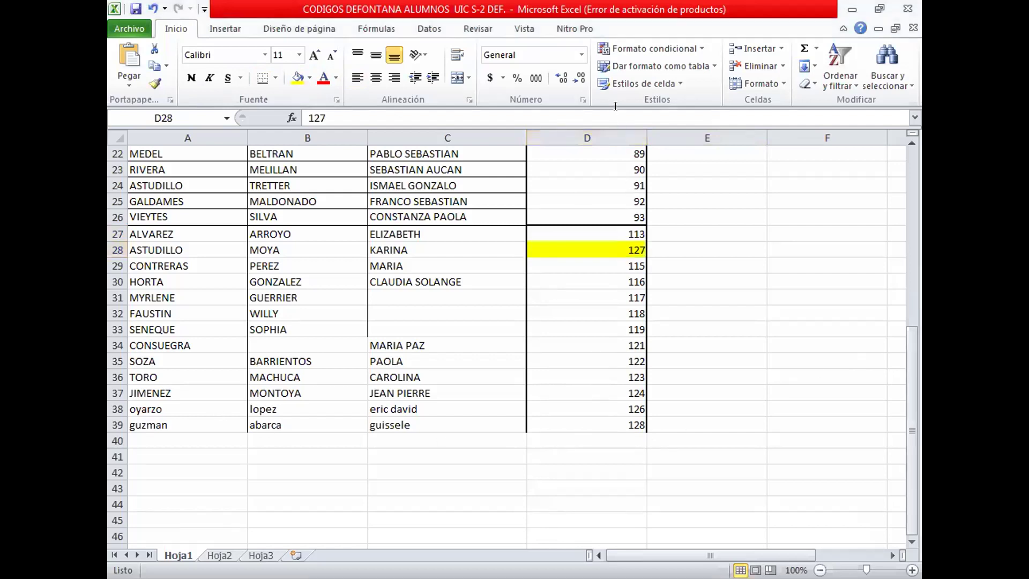
click(207, 437)
Step: Enter the student's first surname in A40 and the capitalised second surname in B40
text(n)
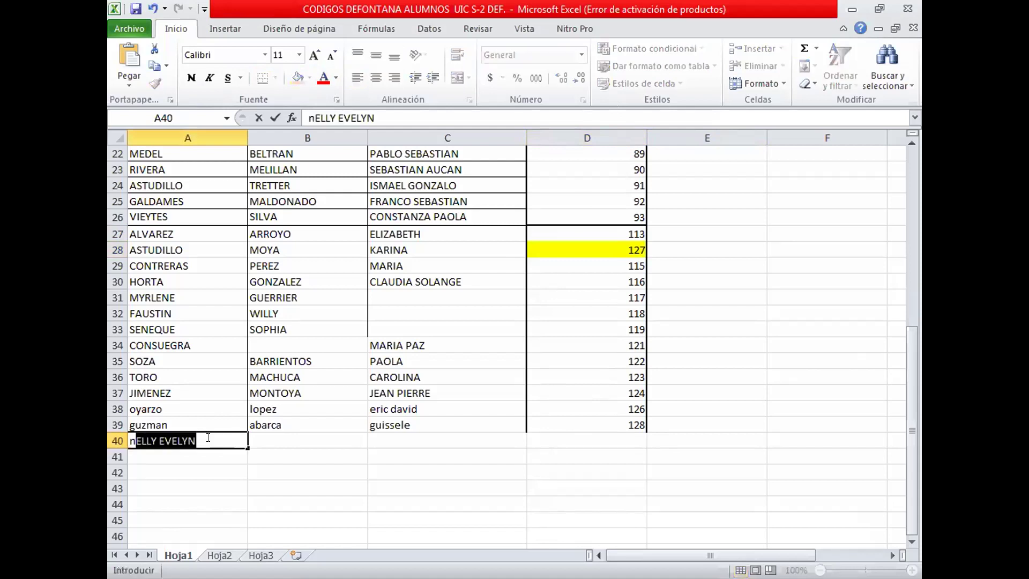
text(ieto)
key(Tab)
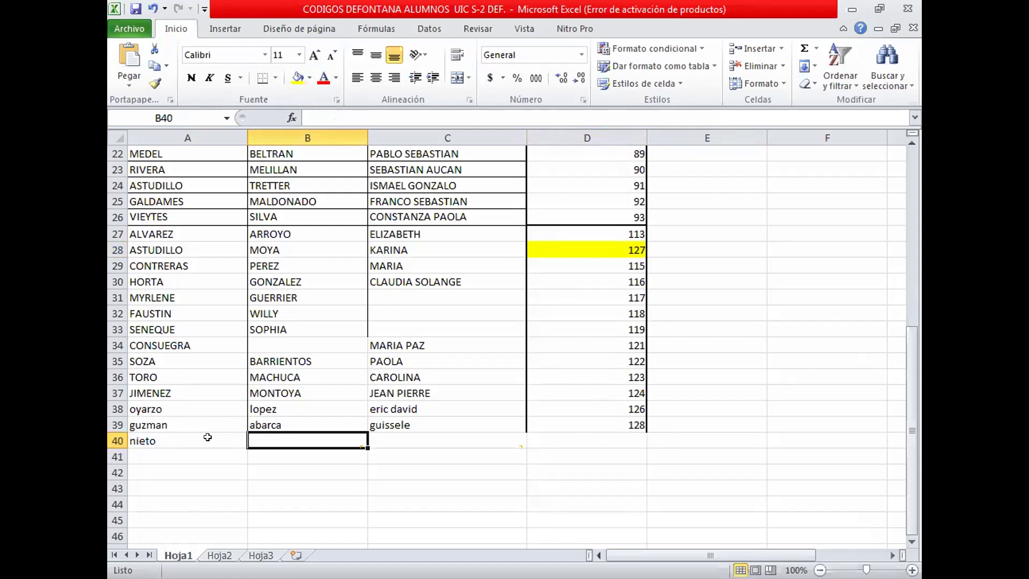
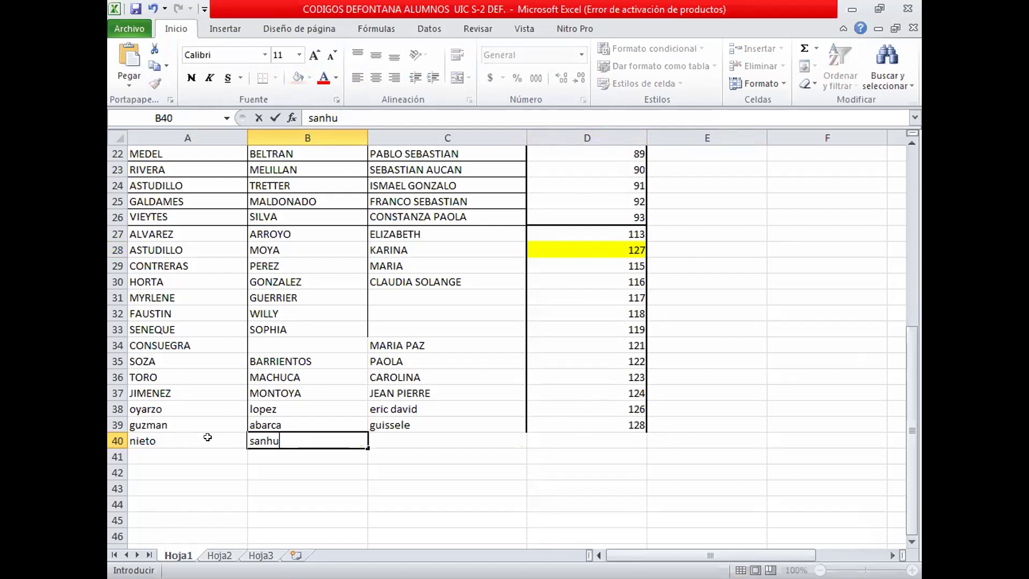
key(Left)
key(Right)
key(F2)
key(Left)
key(Left)
key(Left)
key(Left)
key(Home)
text(S)
key(Delete)
key(Right)
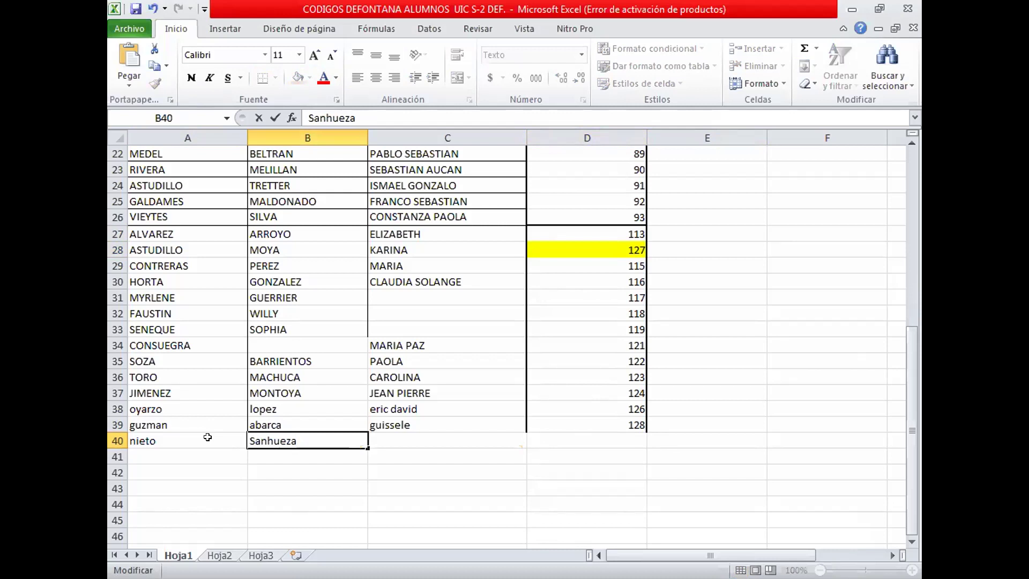
key(Tab)
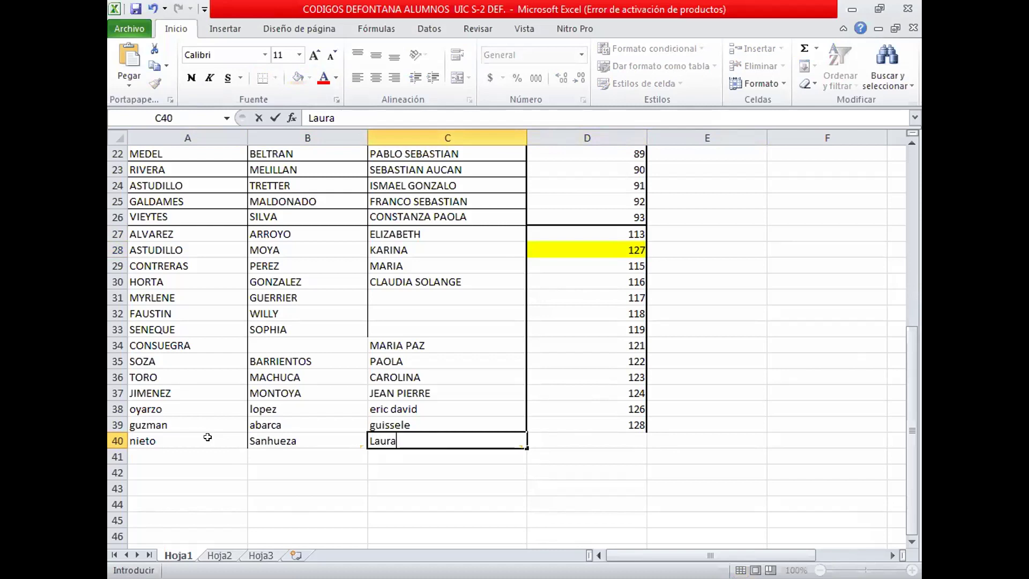
Step: Enter the first name in C40 and recapitalise the surname in A40
key(Return)
key(Up)
key(Left)
key(Left)
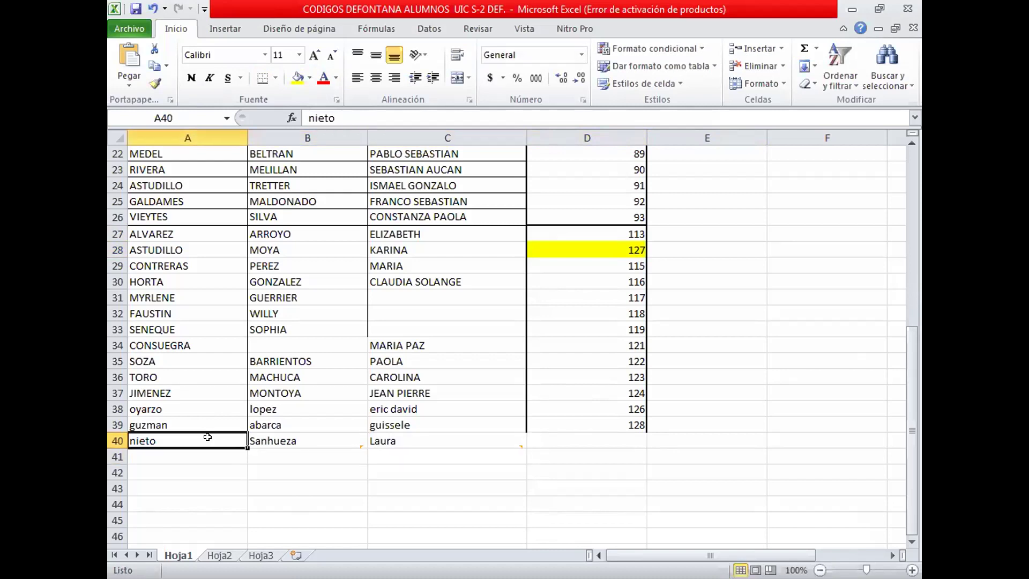
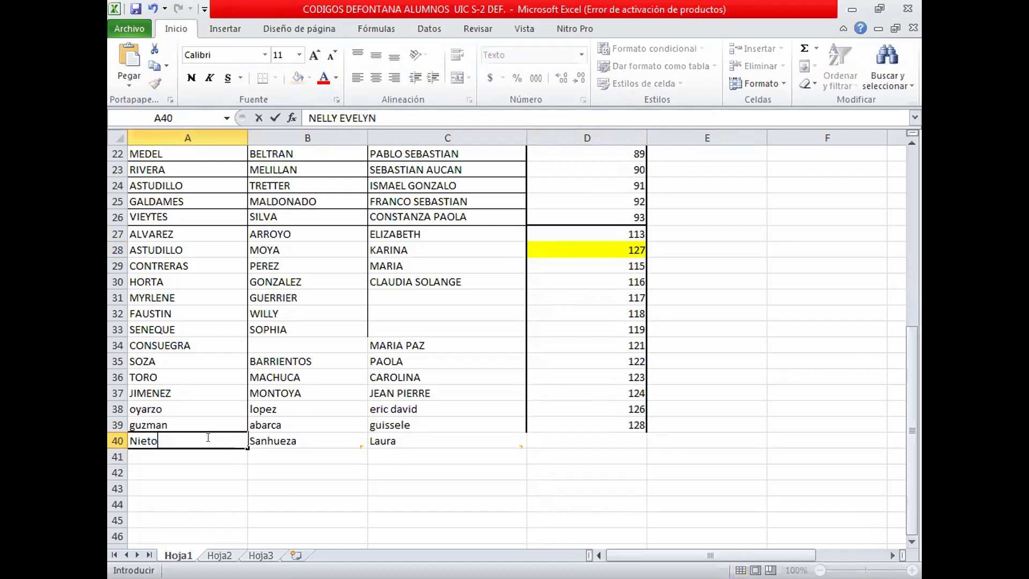
key(Right)
key(Right)
key(Right)
key(Right)
key(Left)
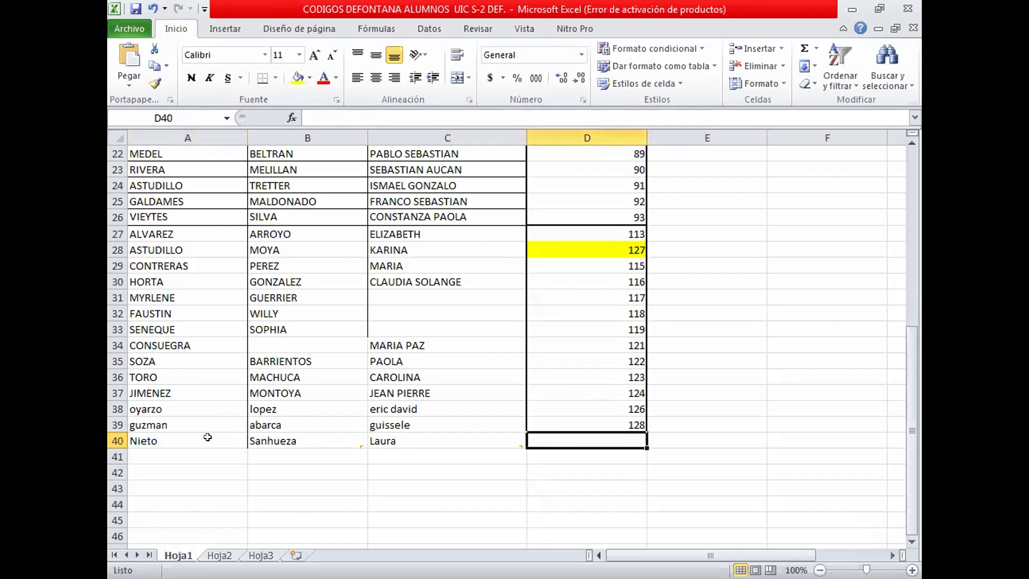
scroll(402, 436, up, 2)
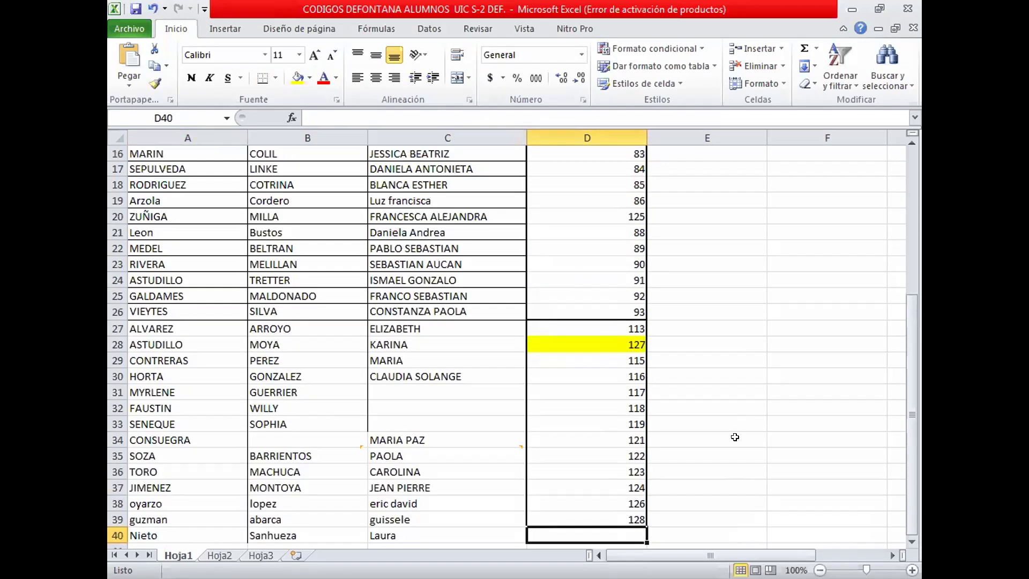
Step: Set the row-40 student's code in D40 to 130, replacing the first-typed 129
scroll(734, 437, down, 3)
text(129)
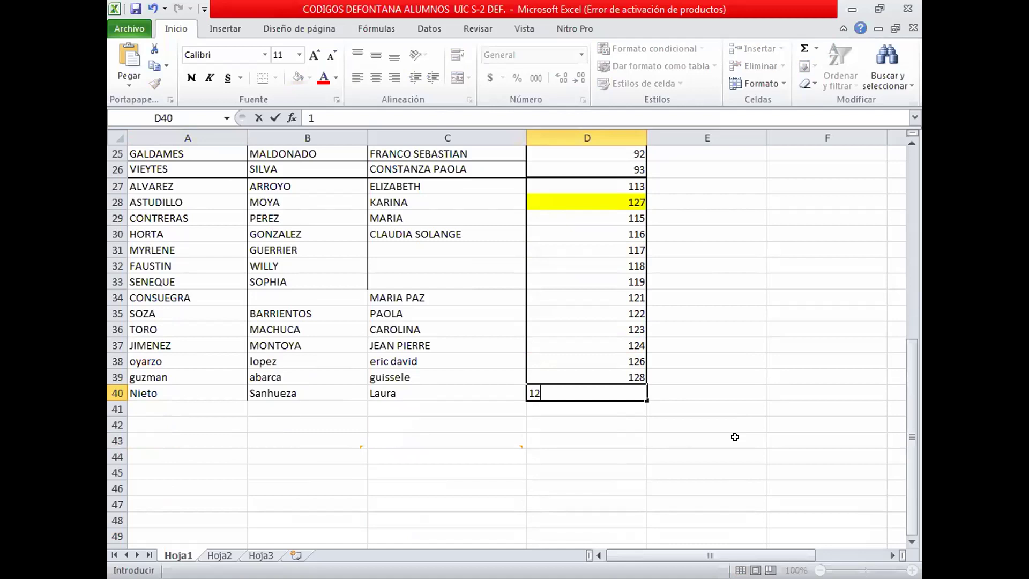
click(601, 442)
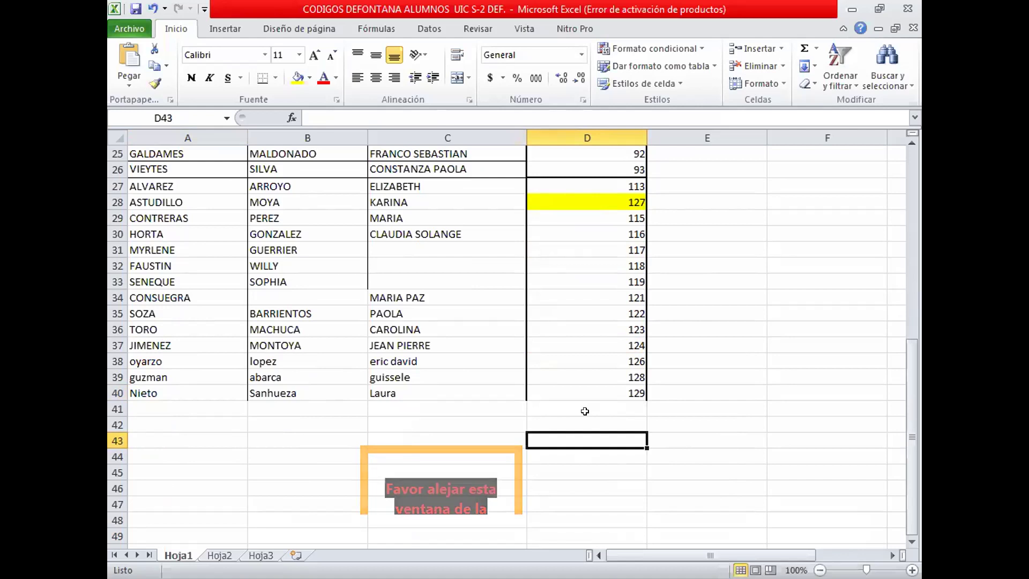
scroll(586, 408, up, 4)
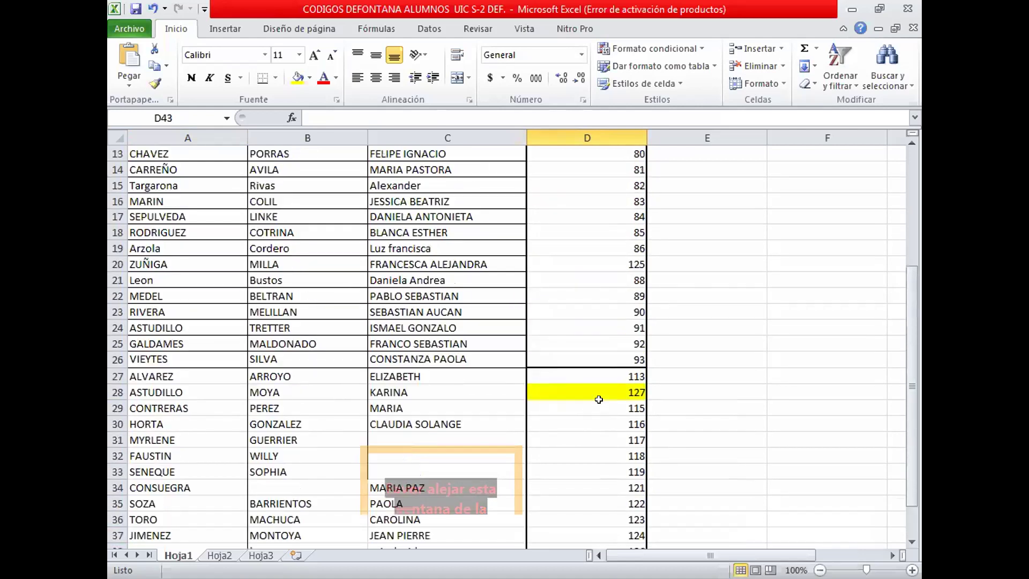
scroll(598, 399, up, 3)
scroll(598, 399, up, 1)
scroll(598, 399, down, 7)
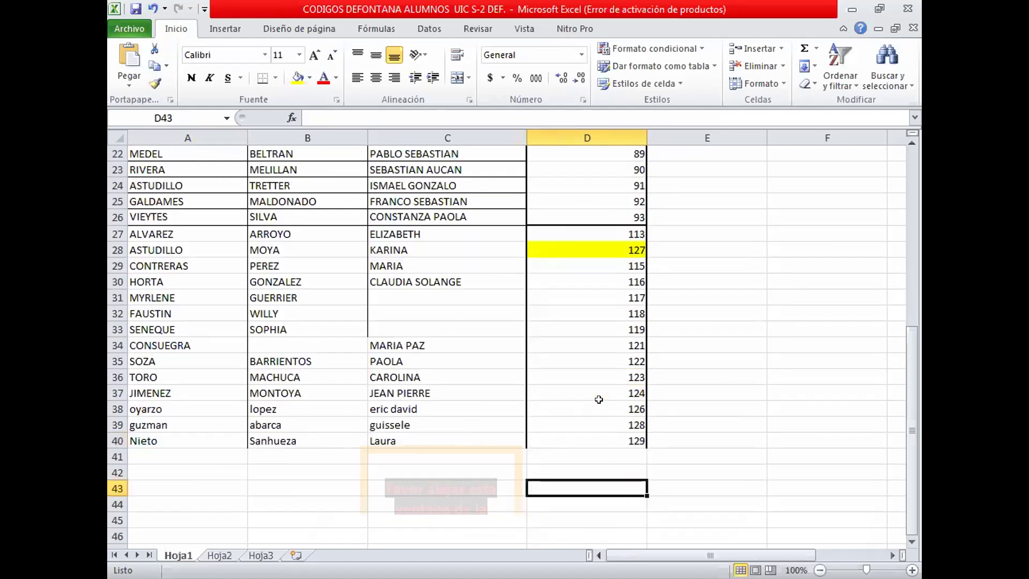
click(598, 437)
text(130)
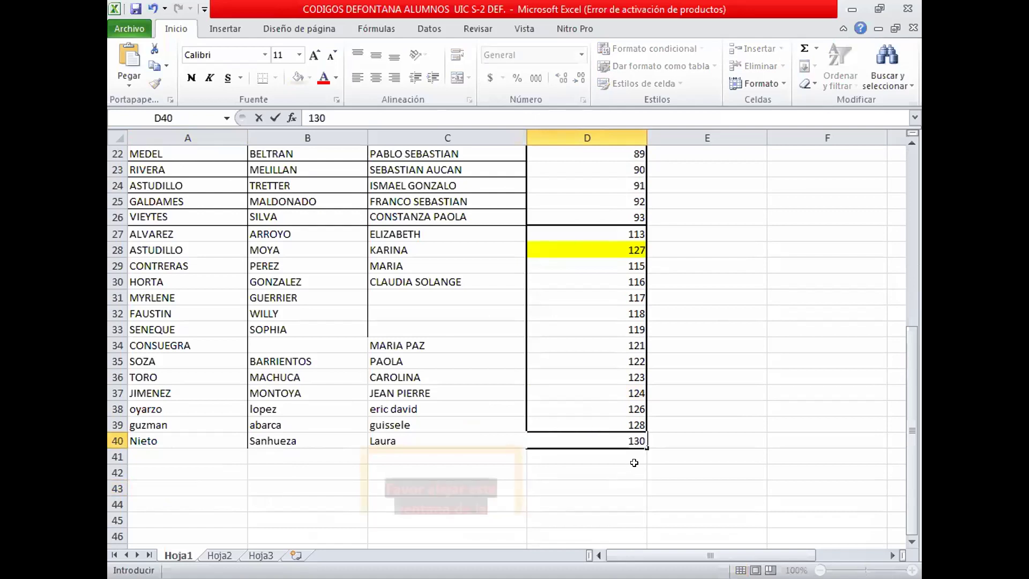
key(Return)
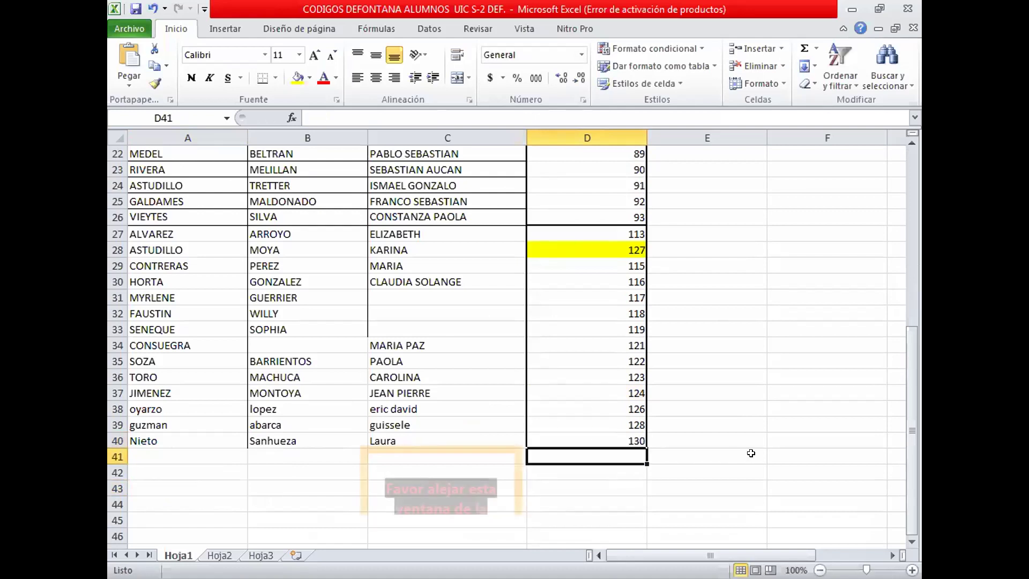
key(Down)
key(Down)
key(Down)
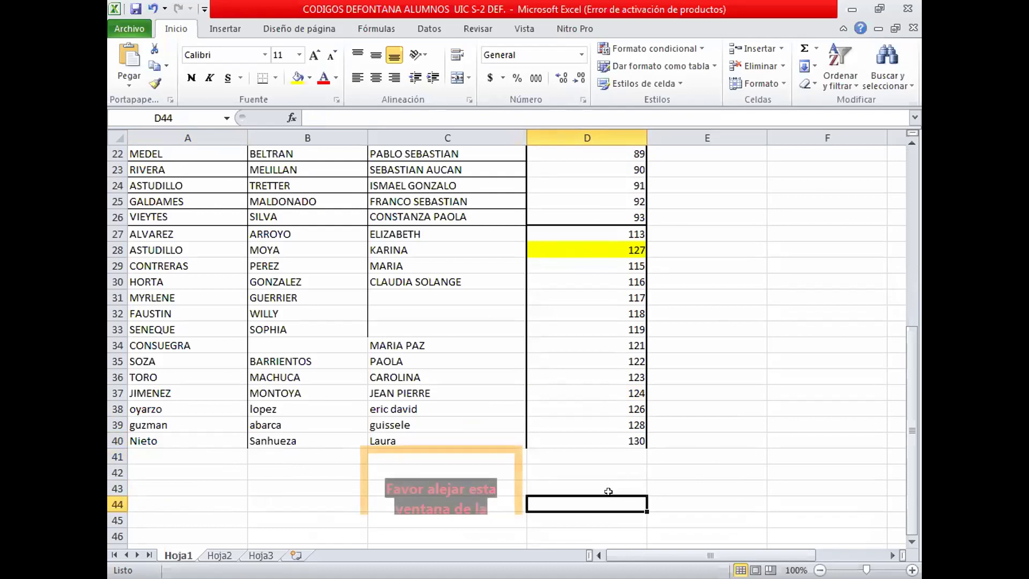
click(133, 26)
Step: In Save As, browse Dropbox > ENAC VIRTUAL > CURSOS AÑO 2021 > SEGUNDO SEMESTRE > ANALISIS DE DATOS CONTABLES Y COSTOS
click(34, 53)
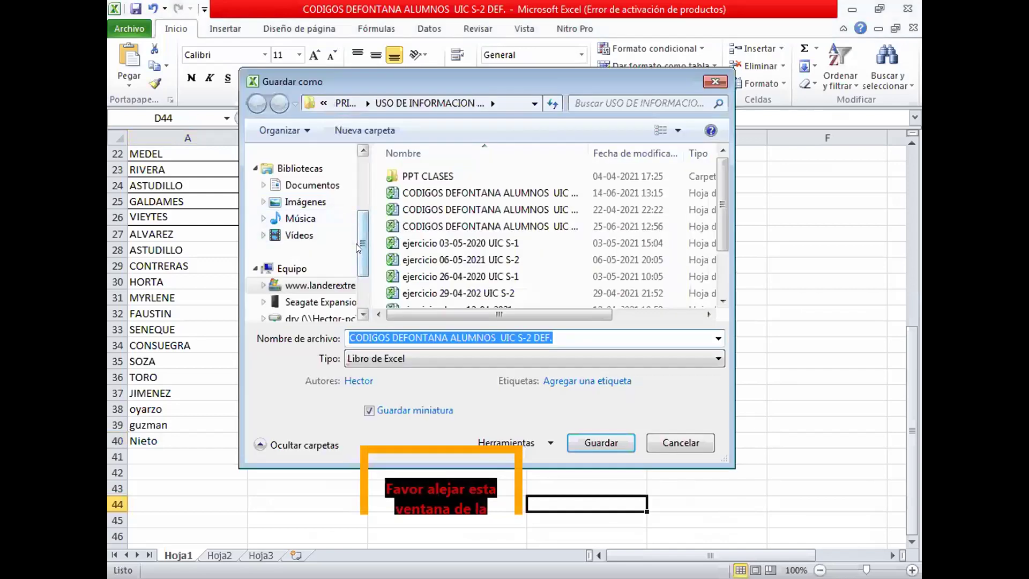
drag(360, 243, 365, 156)
click(281, 244)
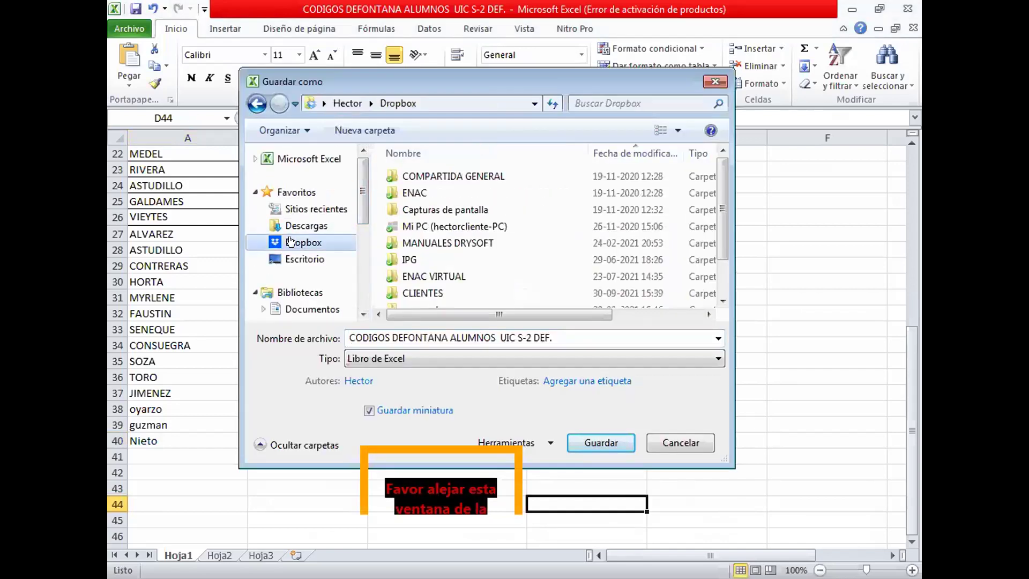
click(441, 277)
double_click(440, 277)
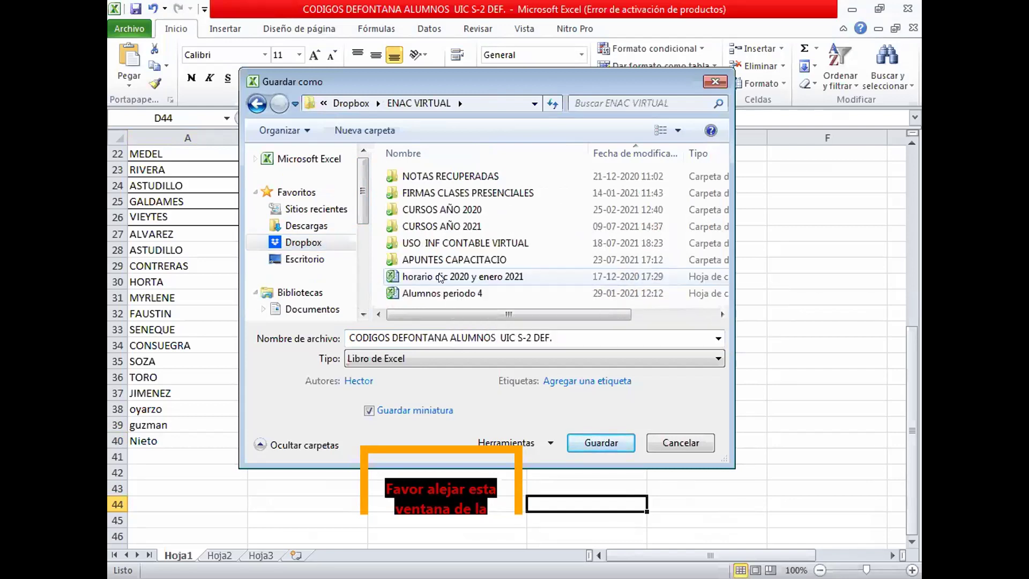
double_click(448, 225)
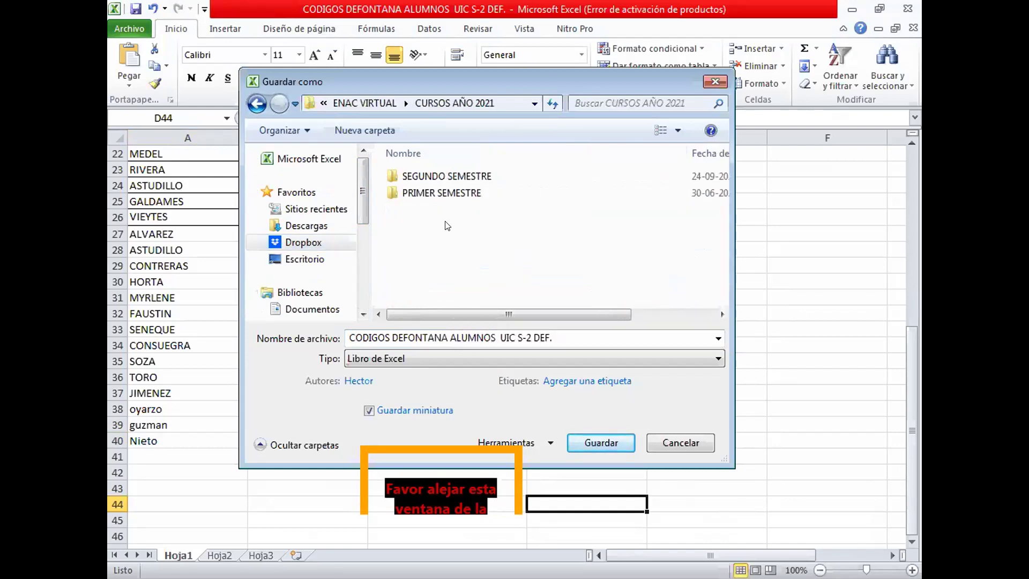
double_click(440, 178)
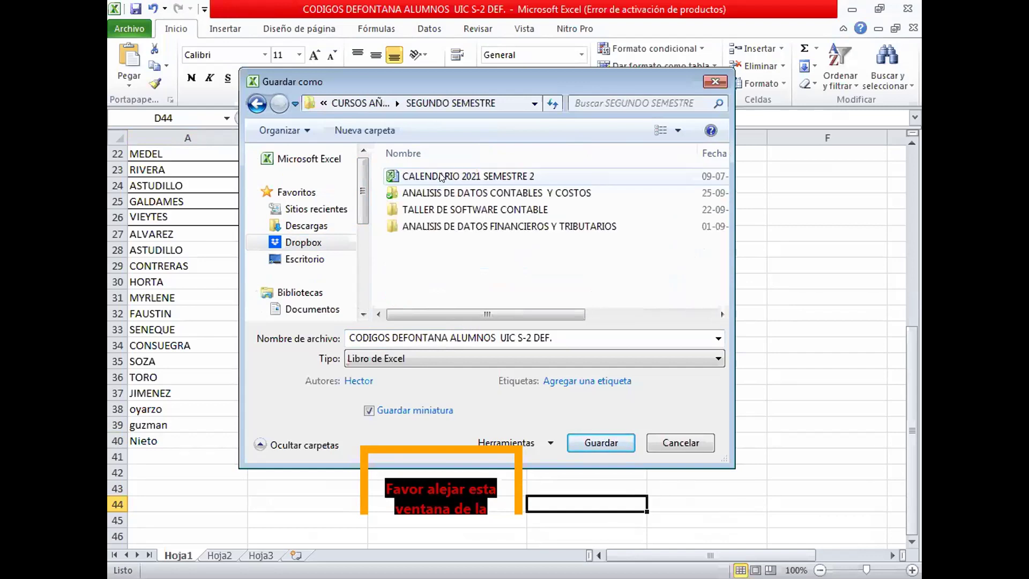
double_click(442, 194)
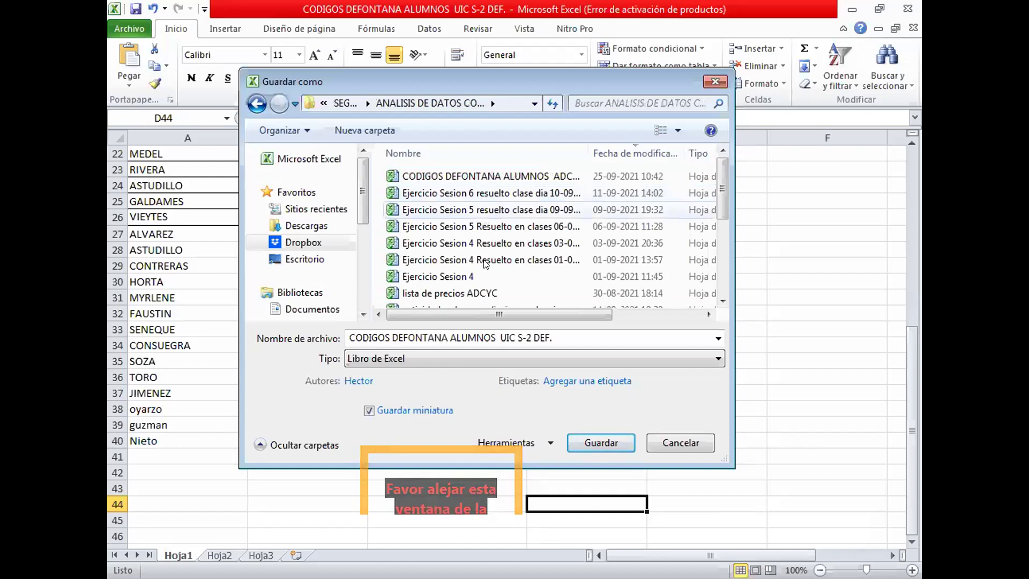
click(583, 339)
double_click(582, 338)
Step: Rename the file to 'CODIGOS DEFONTANA ALUMNOS ADCYC S-2 Vespertino' and save it
key(Left)
key(Left)
key(Left)
key(Left)
key(Left)
key(Left)
key(Left)
key(Left)
key(Left)
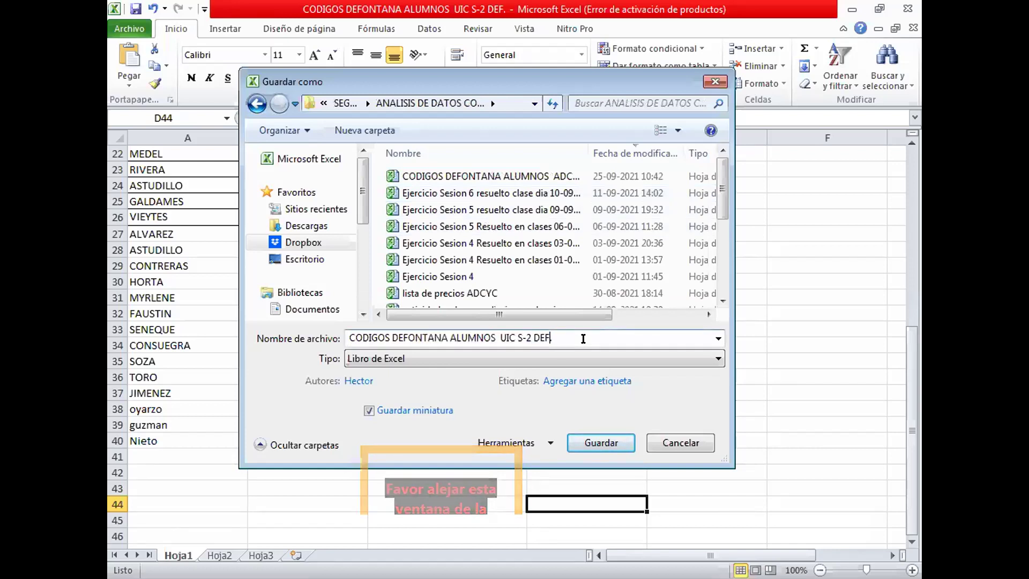
text(ADCYC)
key(Delete)
key(Delete)
key(Delete)
key(Delete)
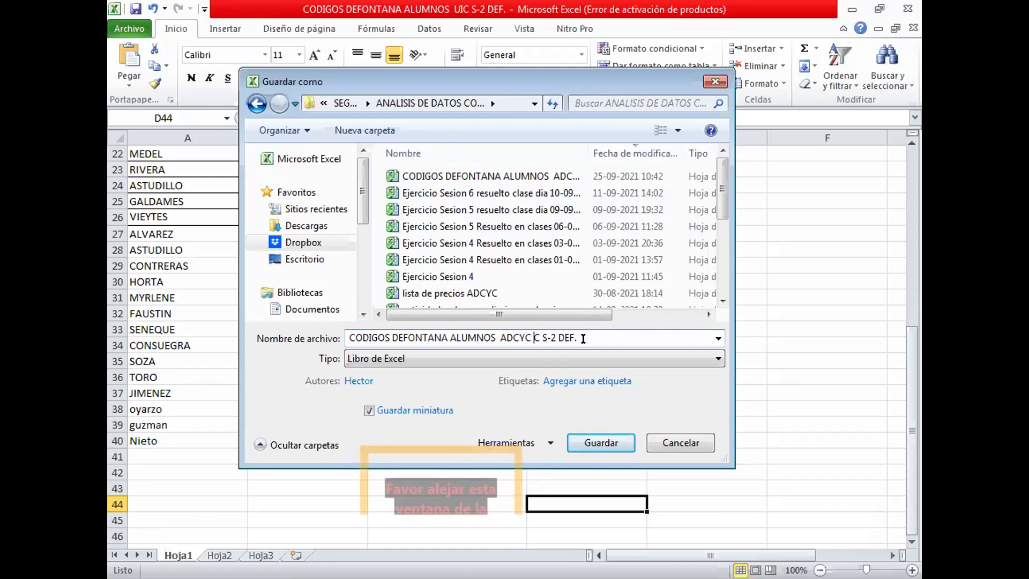
key(Right)
key(Right)
key(Right)
text(Ves)
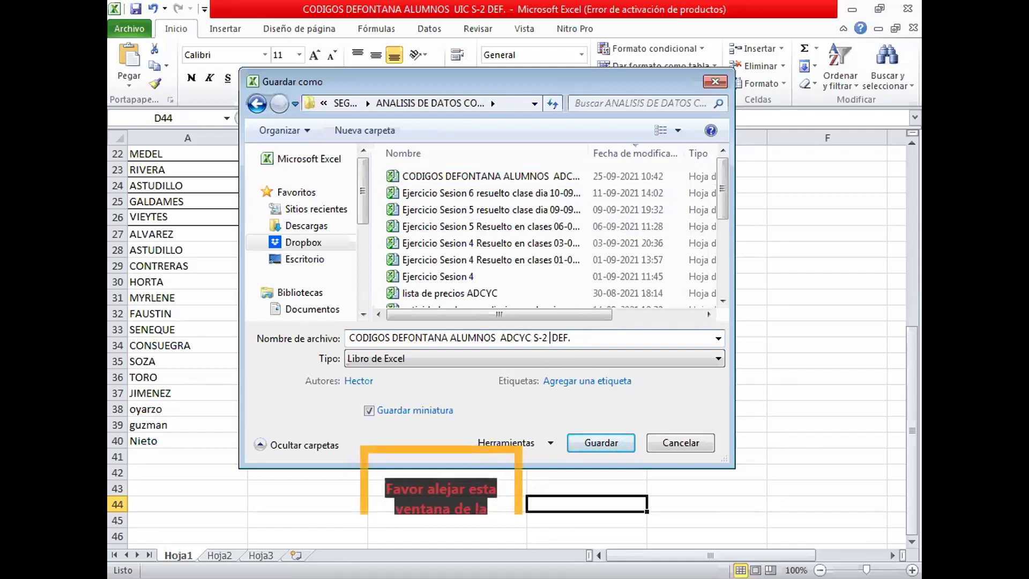
key(BackSpace)
text(pertino)
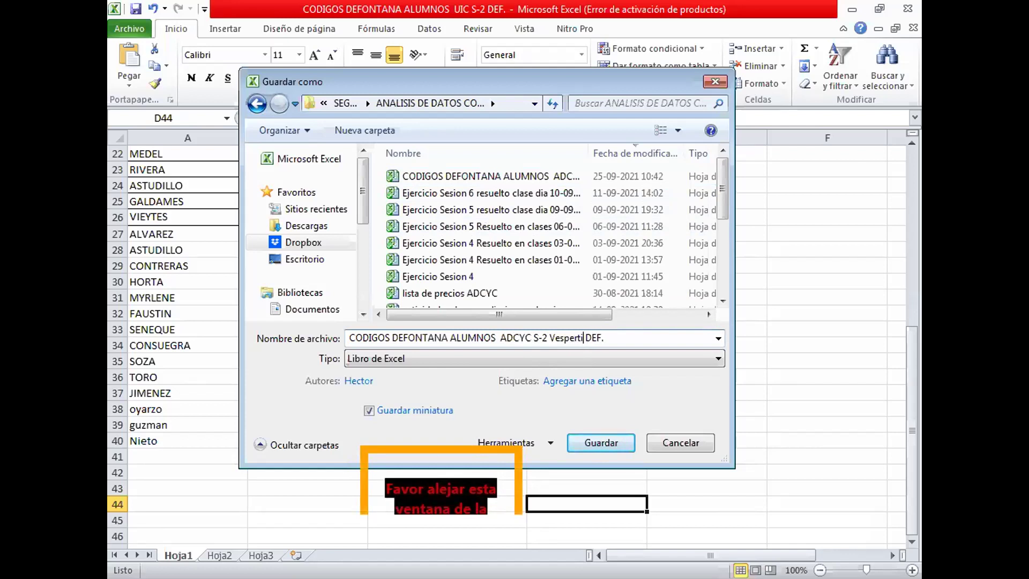
key(Delete)
key(Delete)
key(Delete)
key(Delete)
click(596, 442)
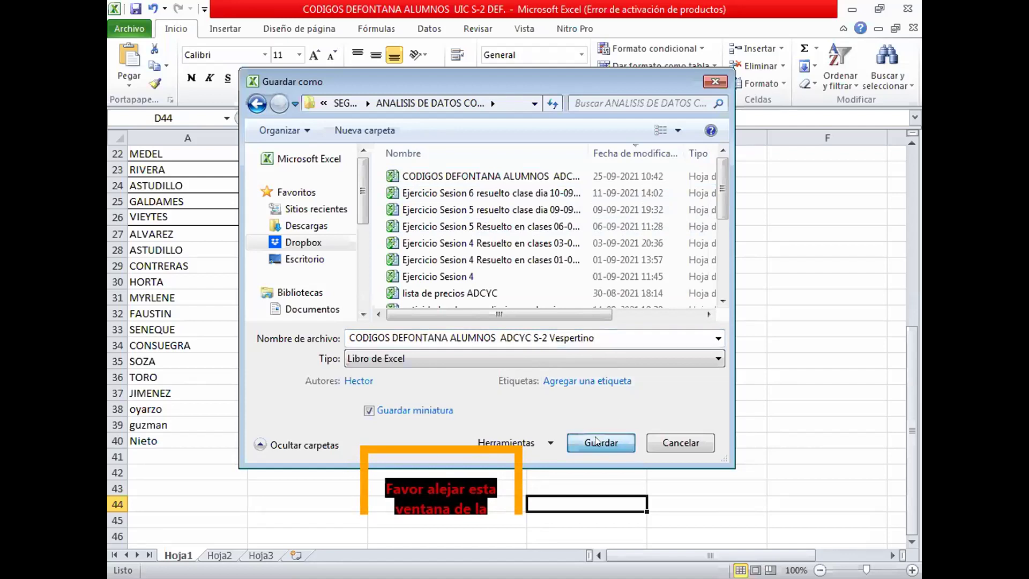
click(595, 442)
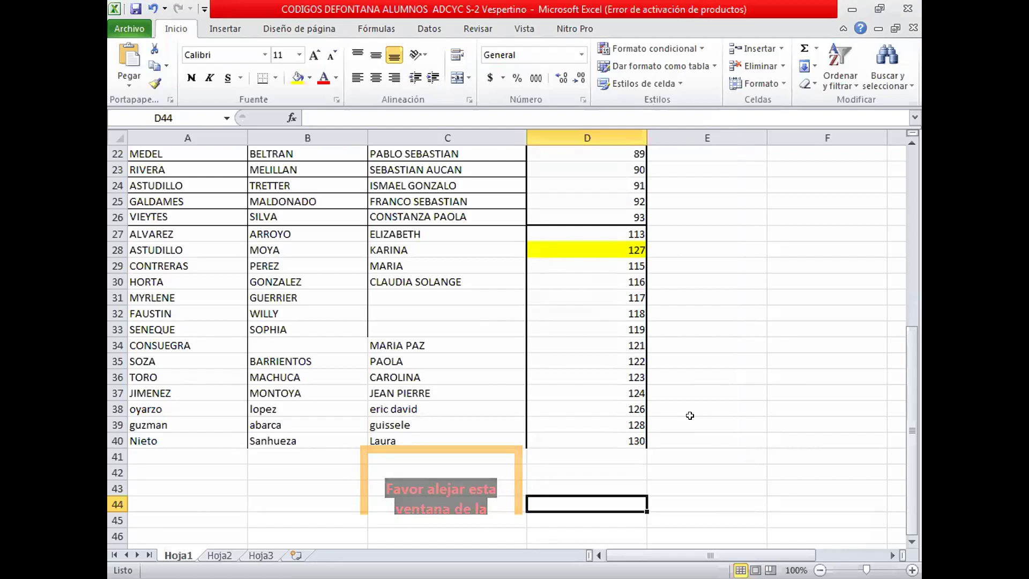
Step: Scroll the sheet down to show row 40 and the empty rows beneath it
scroll(534, 432, up, 4)
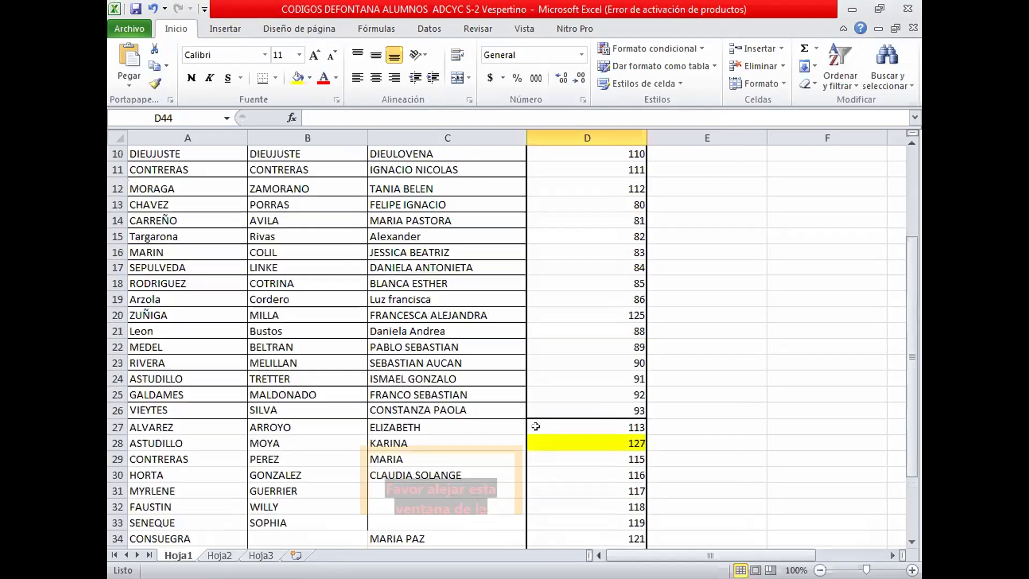
scroll(536, 426, up, 3)
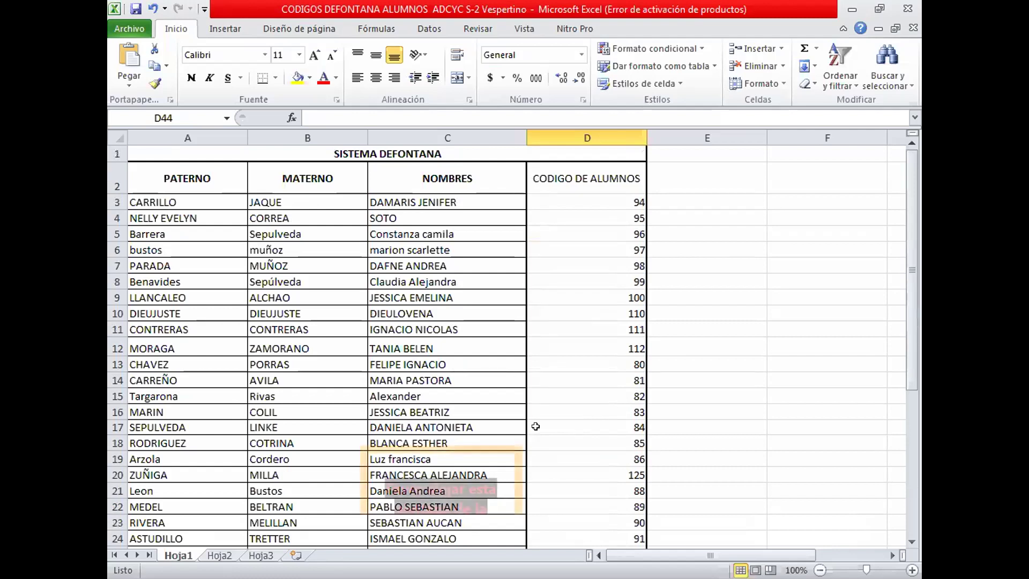
scroll(535, 426, down, 1)
scroll(535, 426, down, 2)
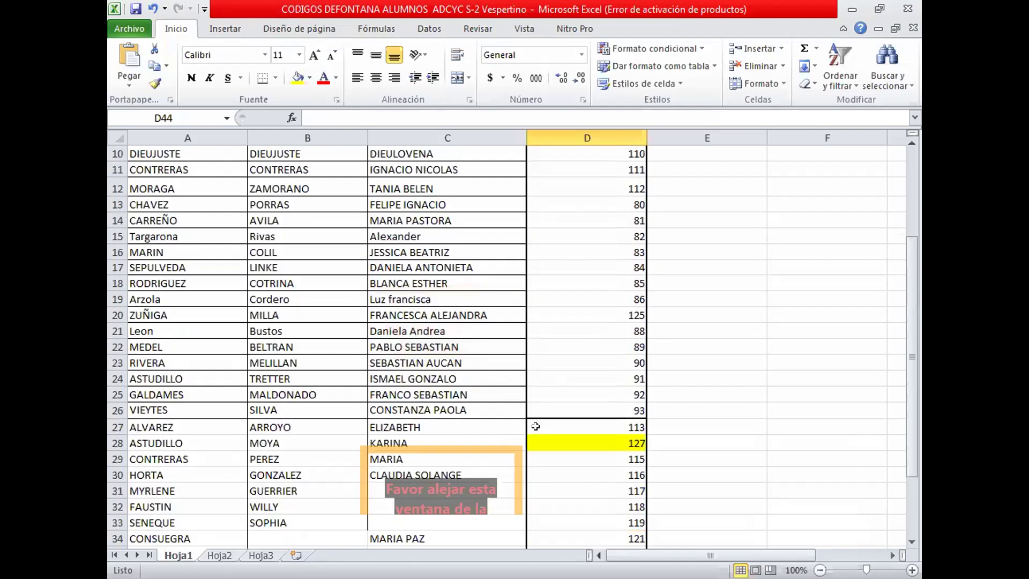
scroll(535, 426, down, 4)
scroll(174, 285, down, 3)
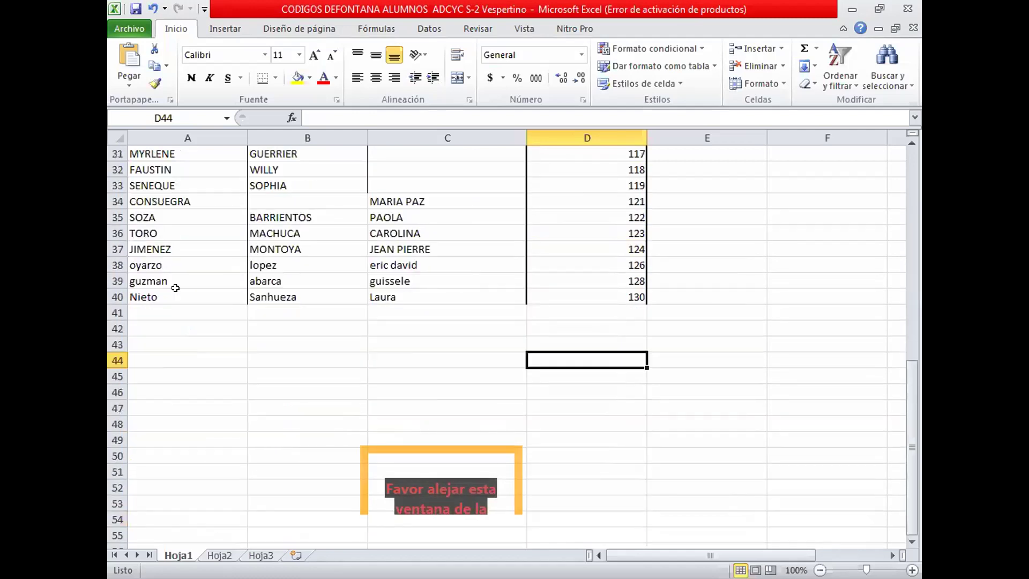
Step: Enter the new student's two surnames and first name in cells A41 to C41
click(155, 310)
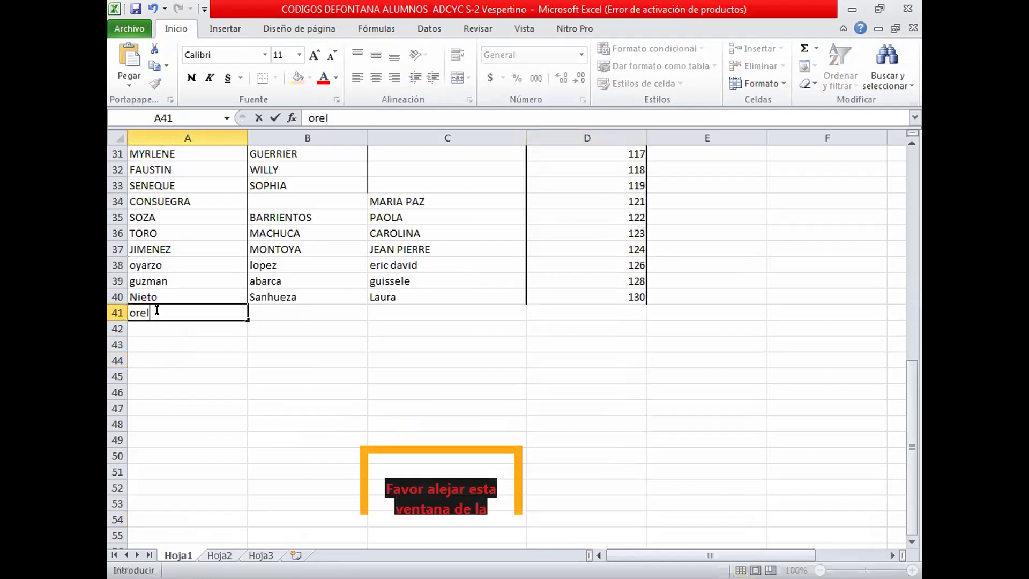
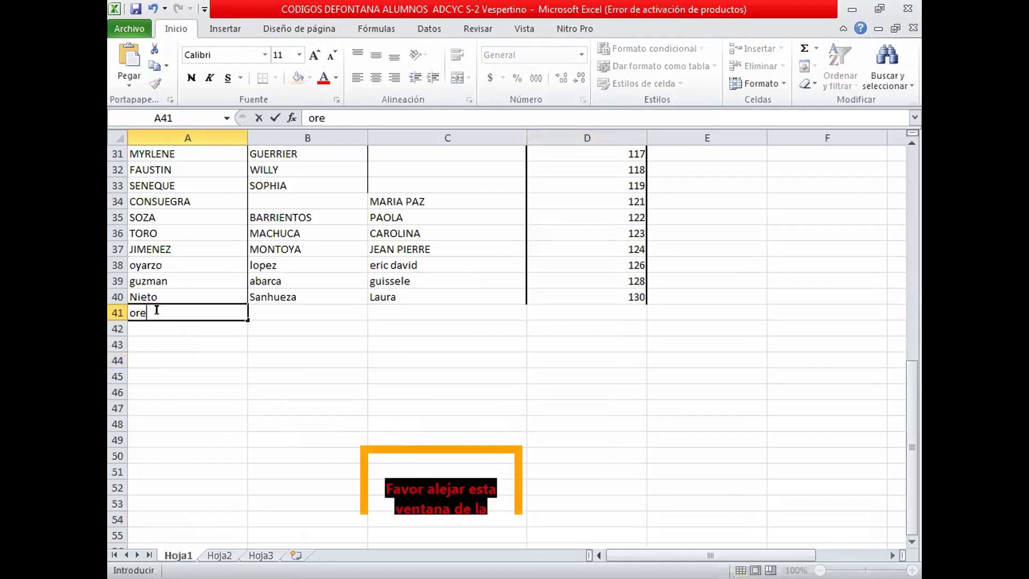
key(Tab)
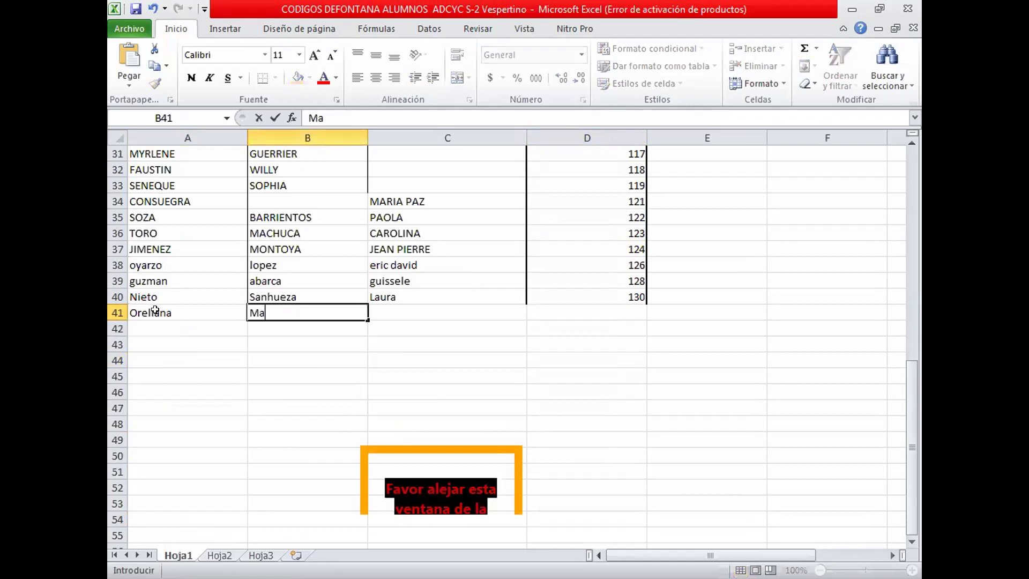
key(Tab)
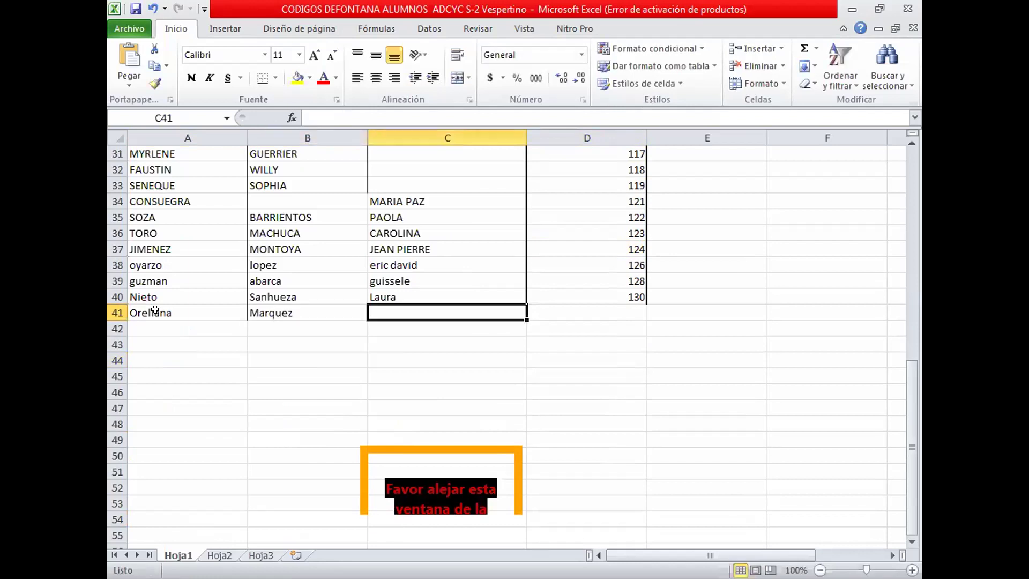
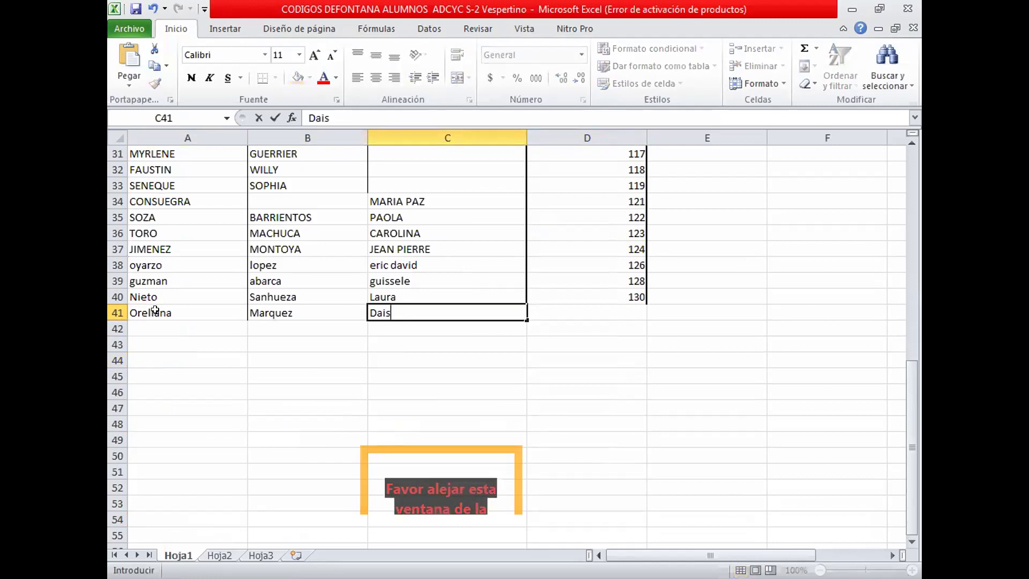
Step: Give the row-41 student code 131 in cell D41
scroll(567, 404, up, 1)
click(569, 407)
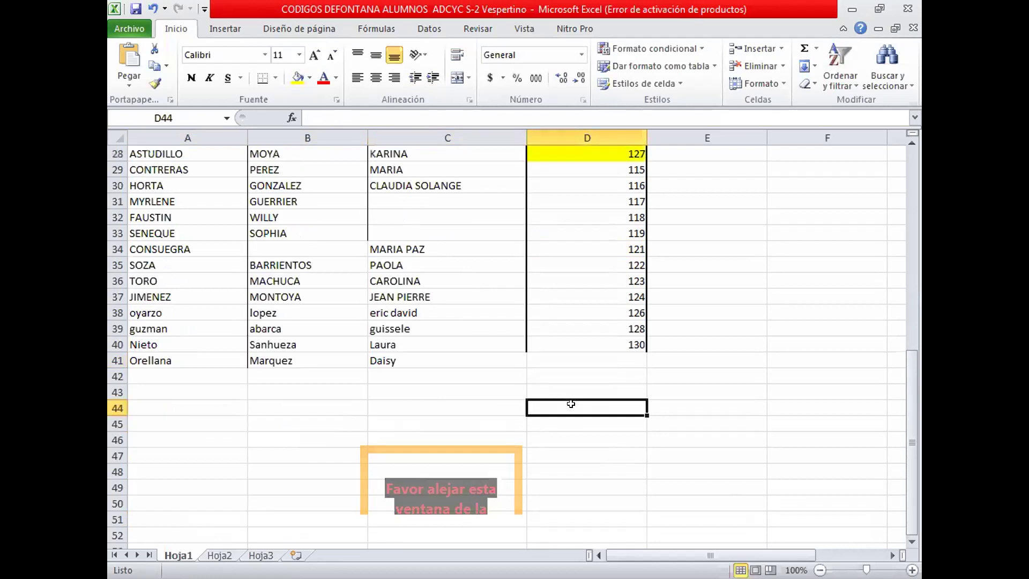
click(583, 356)
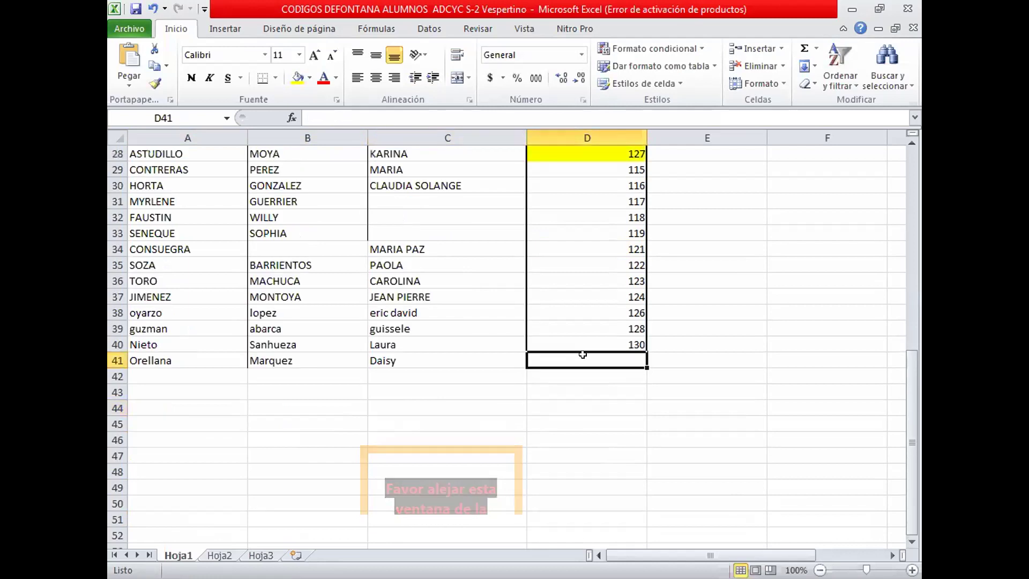
text(131)
click(611, 438)
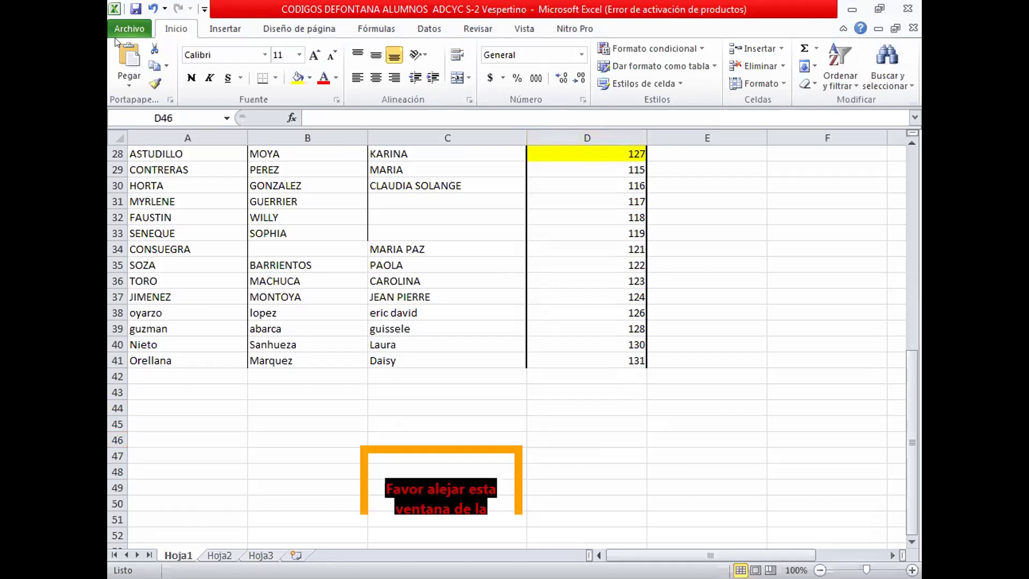
Step: Review the list, then switch to PowerPoint's slide 2, 'OBJETIVOS DE LA CLASE'
scroll(684, 400, up, 5)
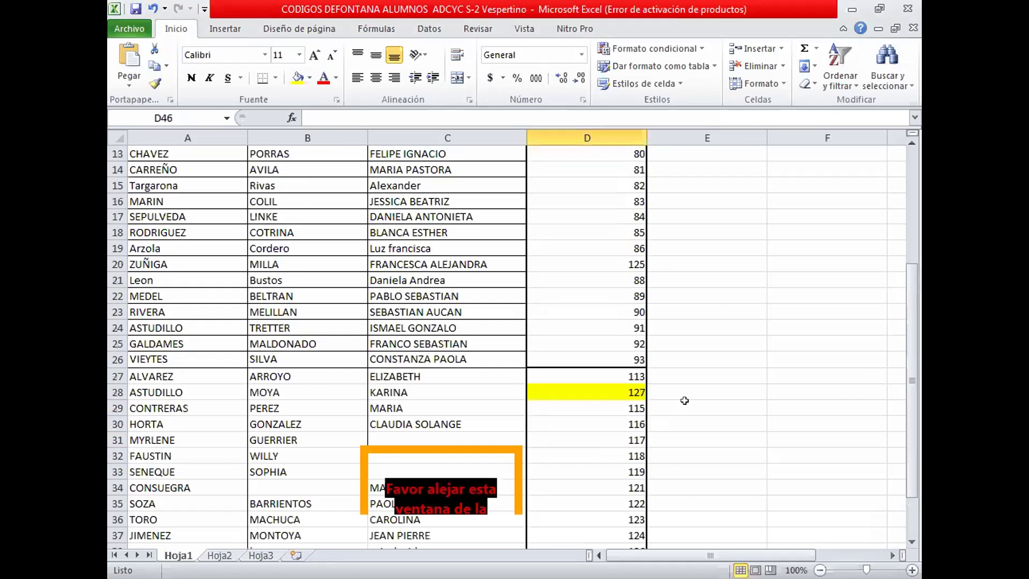
scroll(684, 401, up, 4)
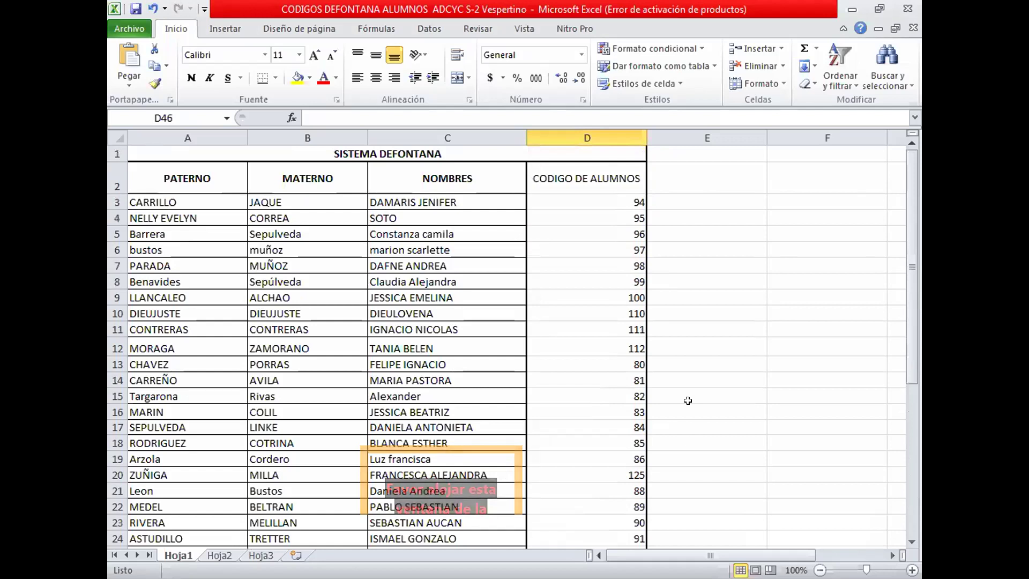
scroll(688, 400, down, 1)
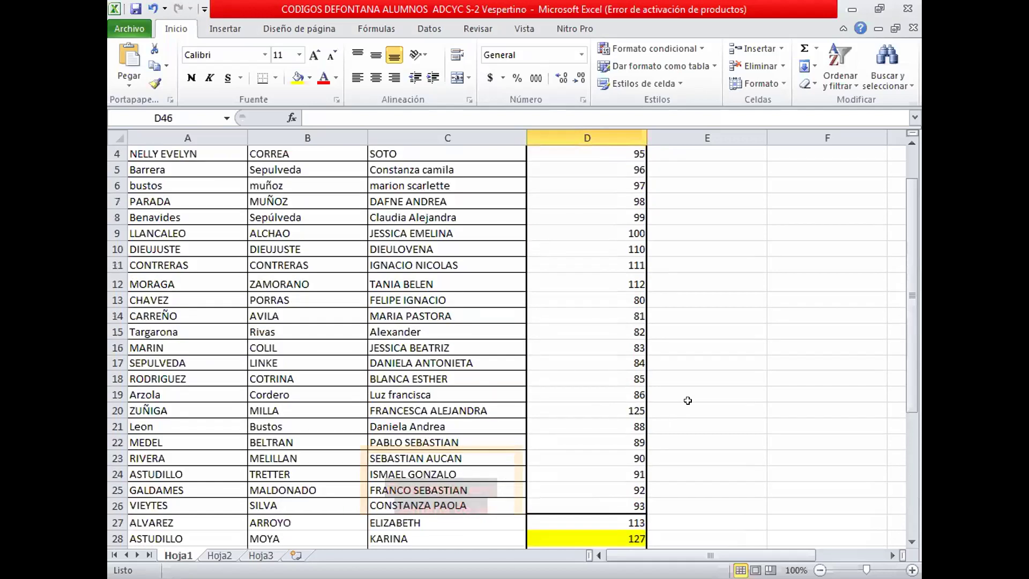
scroll(688, 400, down, 1)
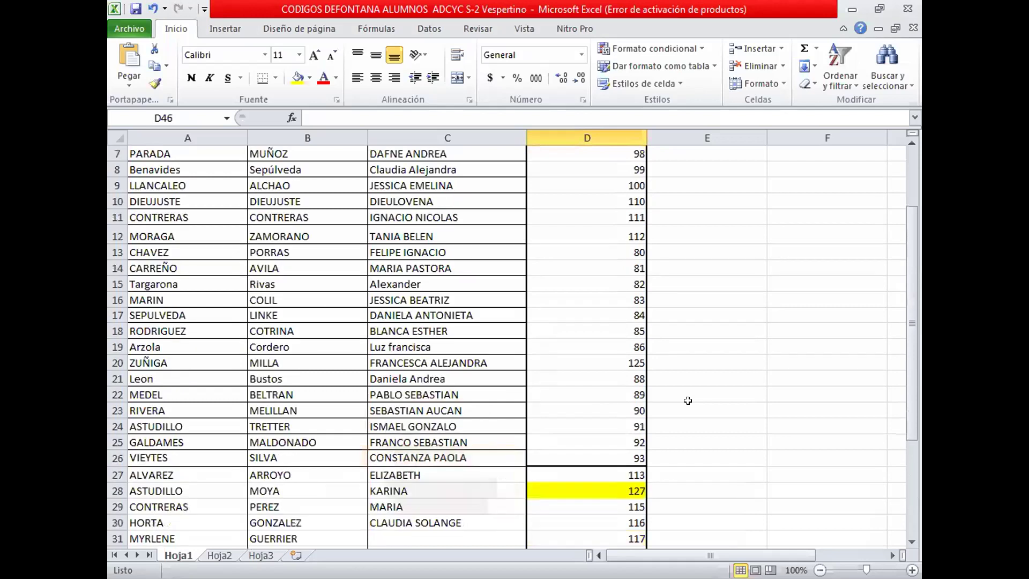
scroll(687, 400, down, 1)
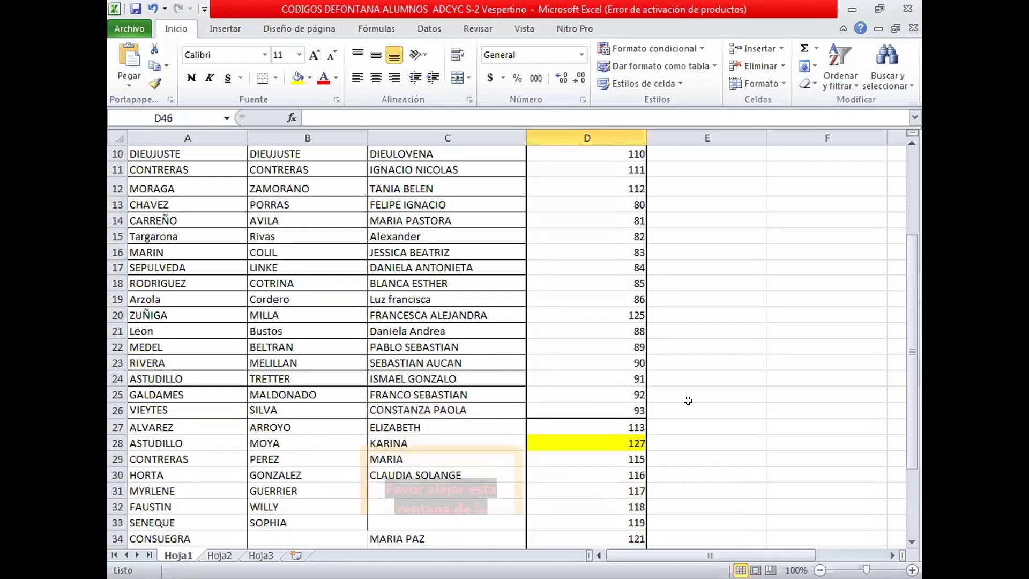
scroll(687, 400, down, 1)
scroll(688, 400, down, 2)
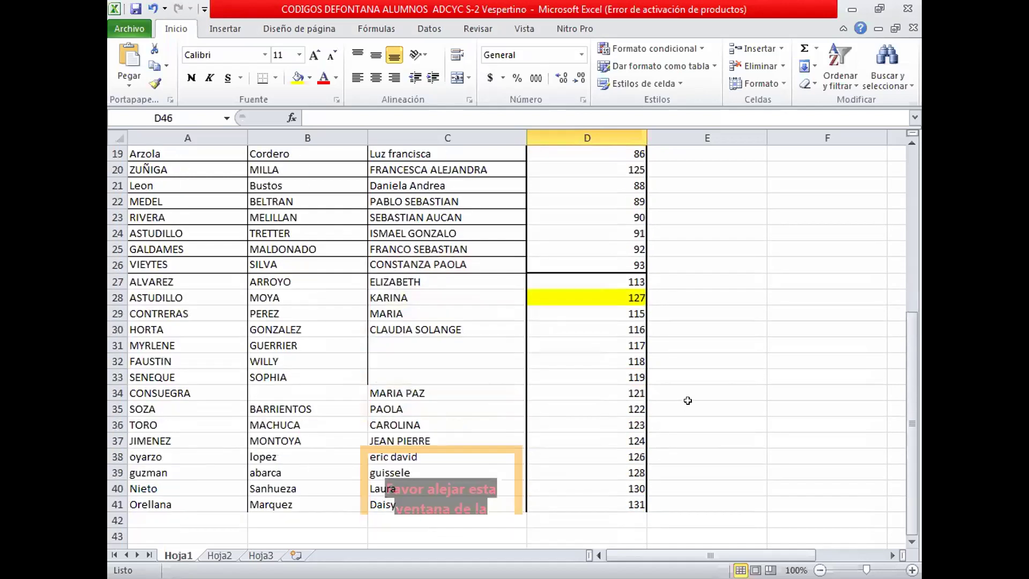
scroll(687, 400, down, 1)
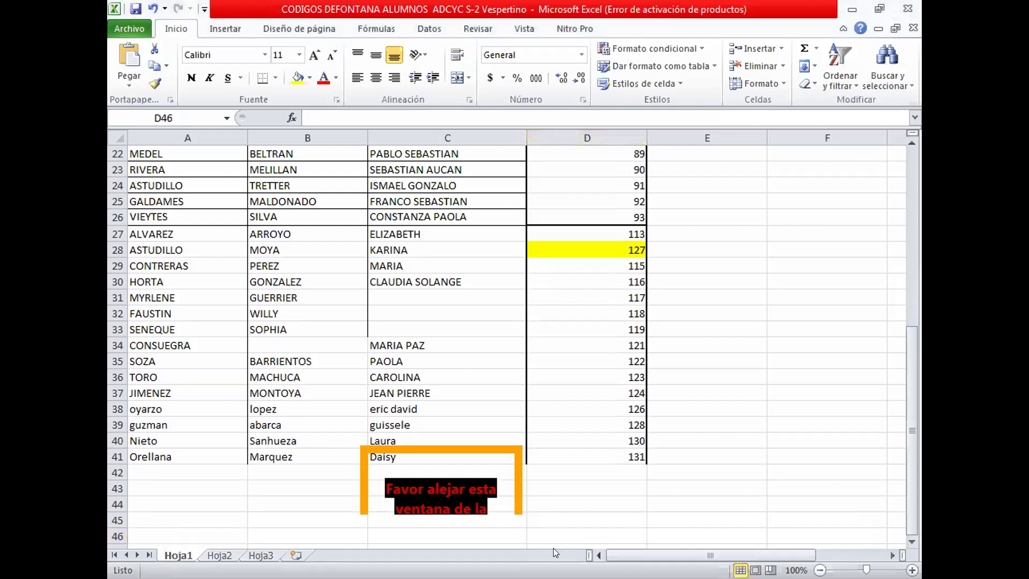
key(alt+Tab)
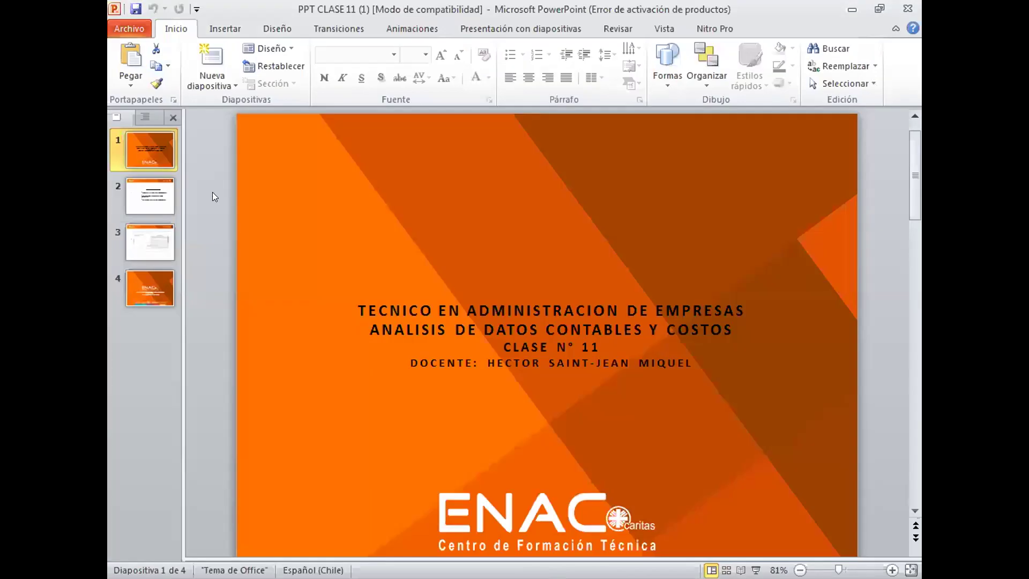
click(140, 190)
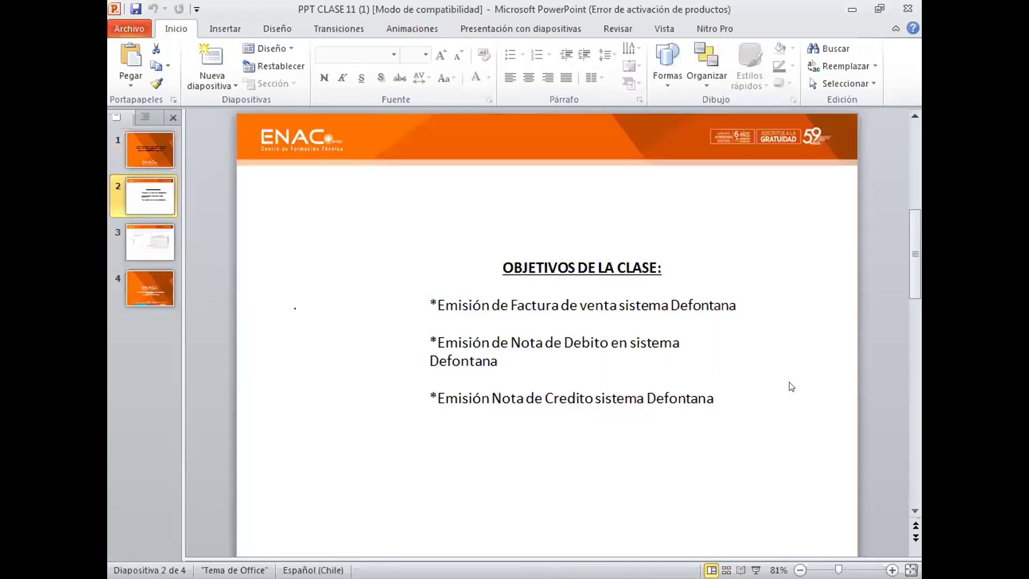
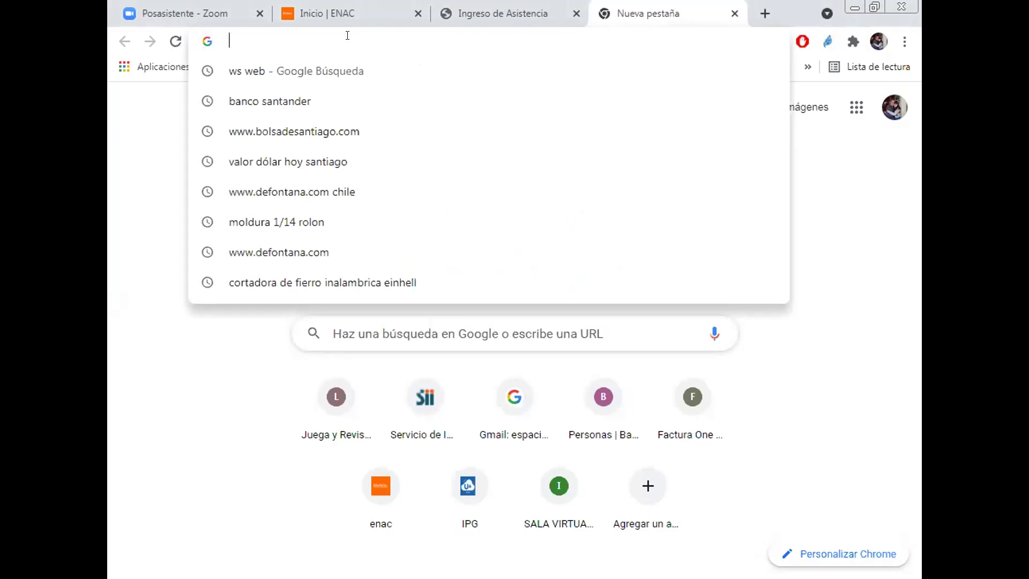
text(www)
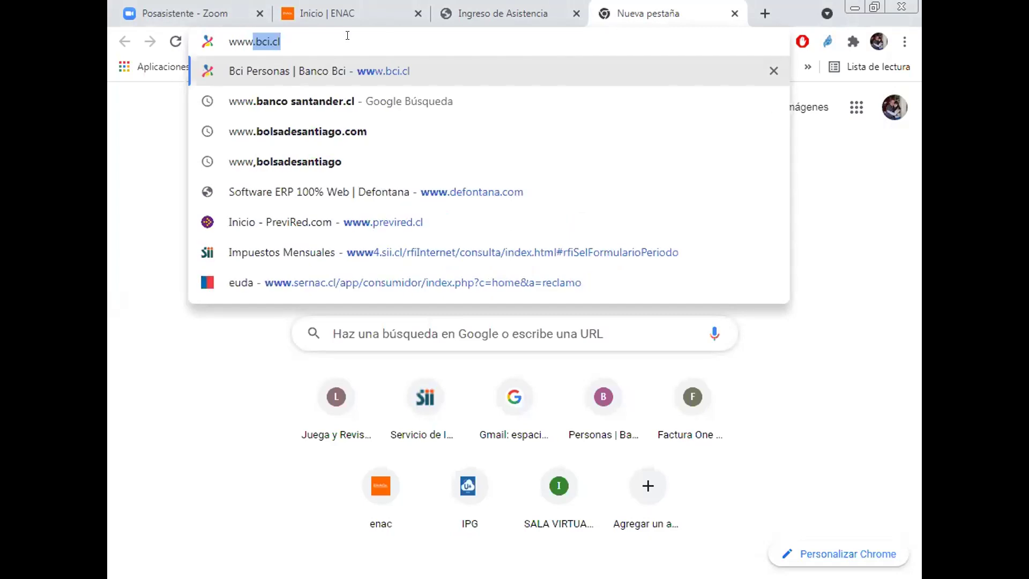
text(.defontana.com)
key(Return)
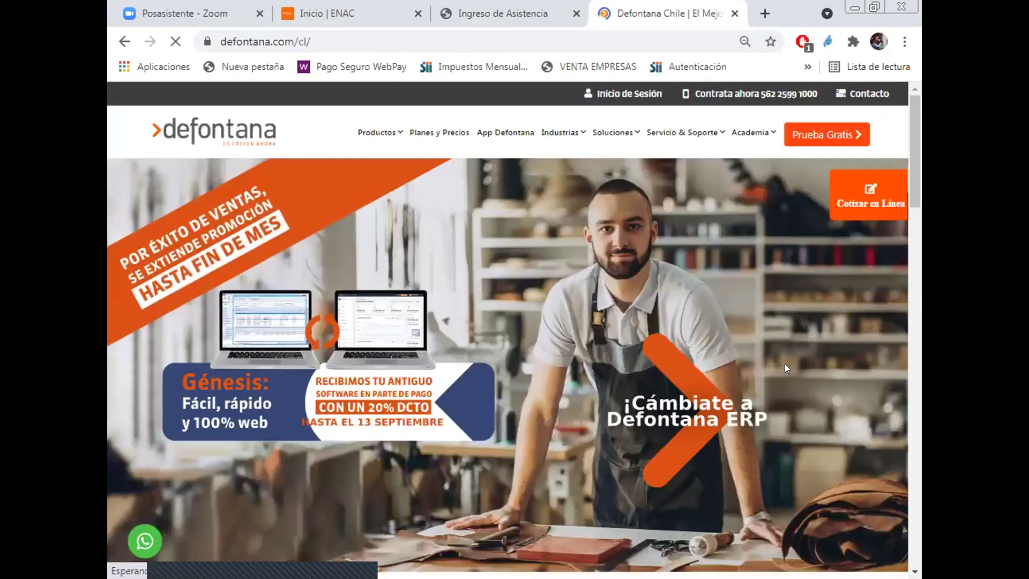
Step: Open the ENAC education portal sign-in from the Servicio Dedicado company list under Inicio de Sesión
click(621, 93)
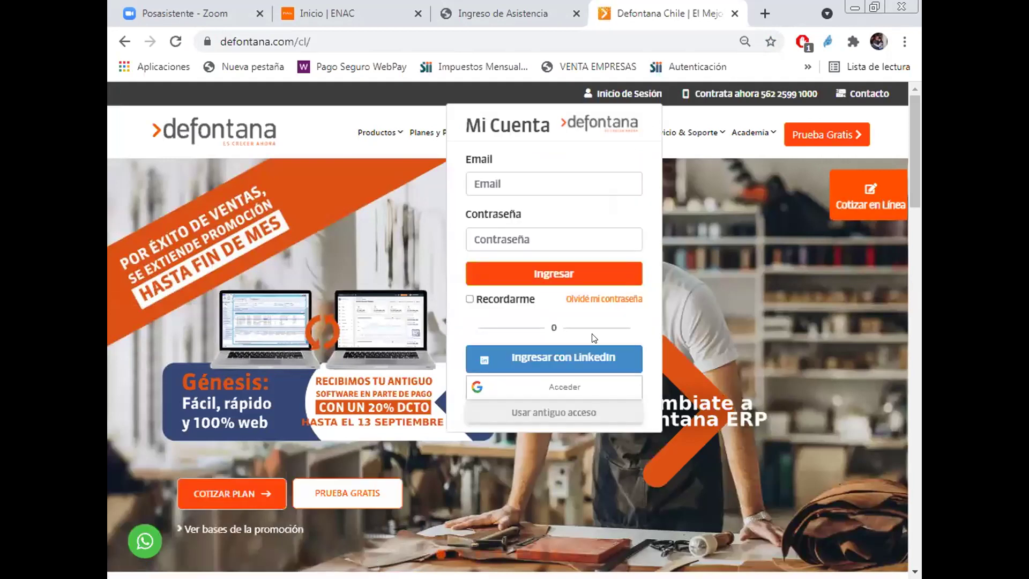
click(551, 411)
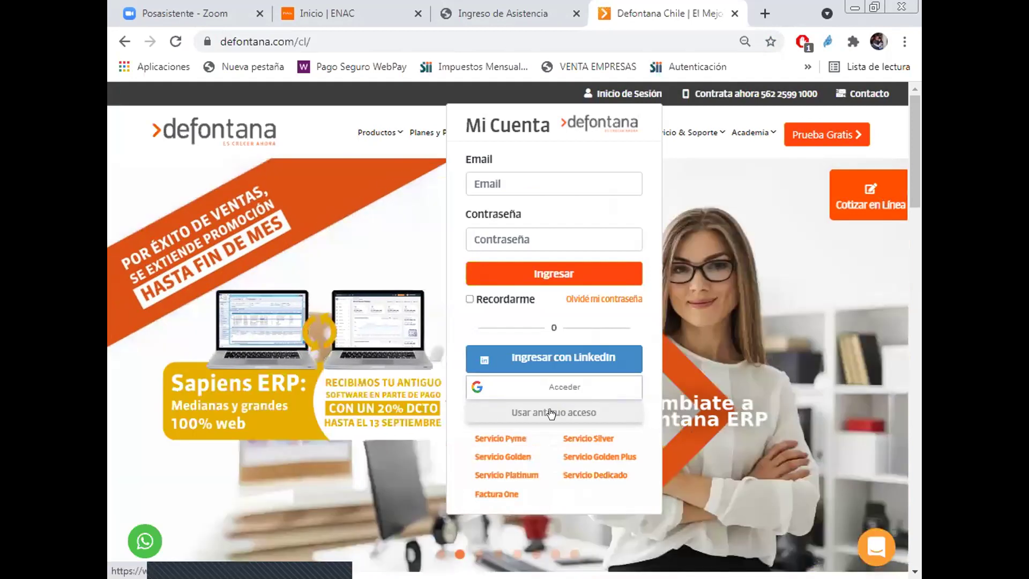
click(583, 476)
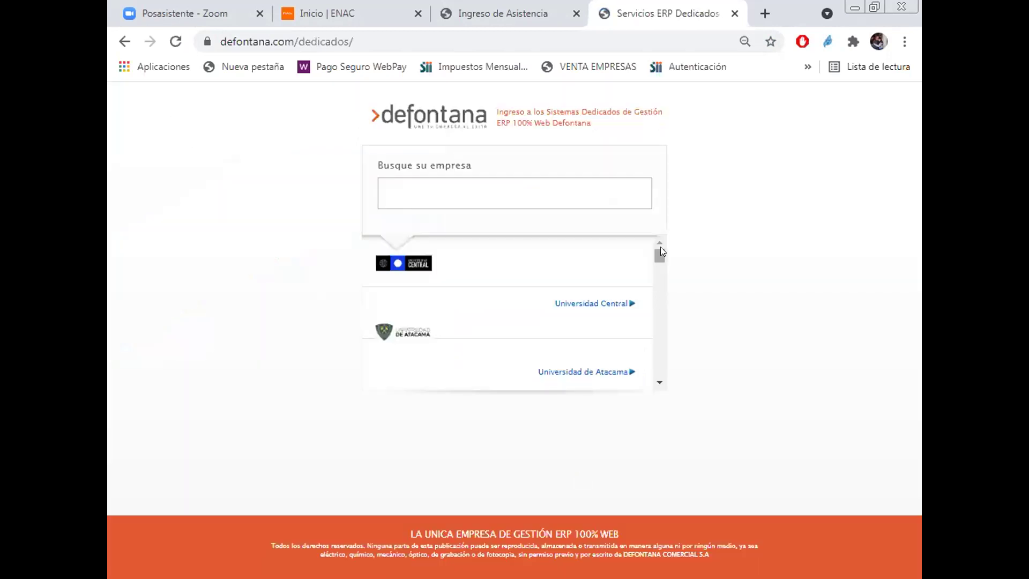
scroll(653, 336, down, 10)
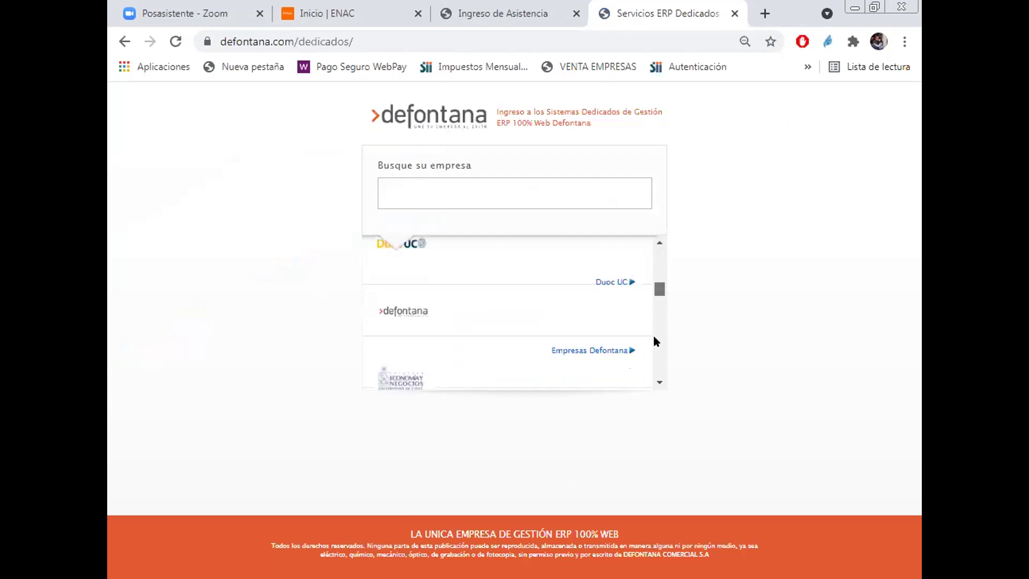
click(614, 312)
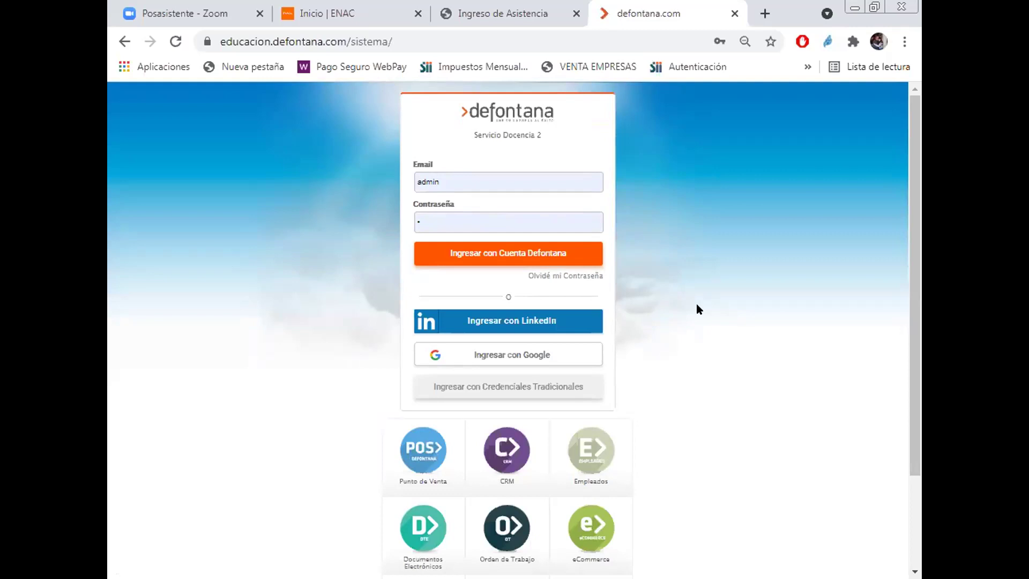
Step: Sign in with traditional credentials: client ENAC, the student username and its password
click(472, 387)
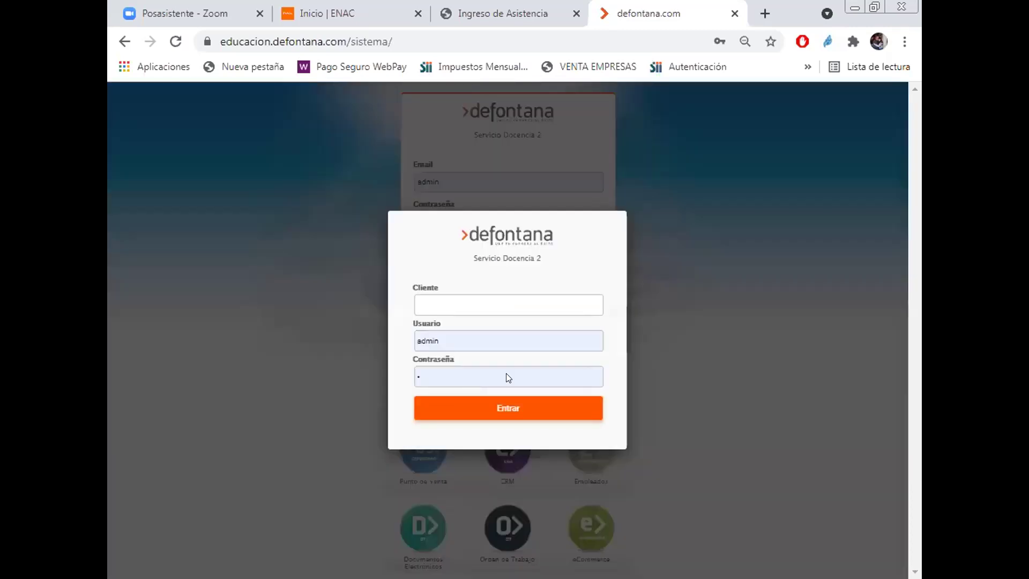
click(482, 300)
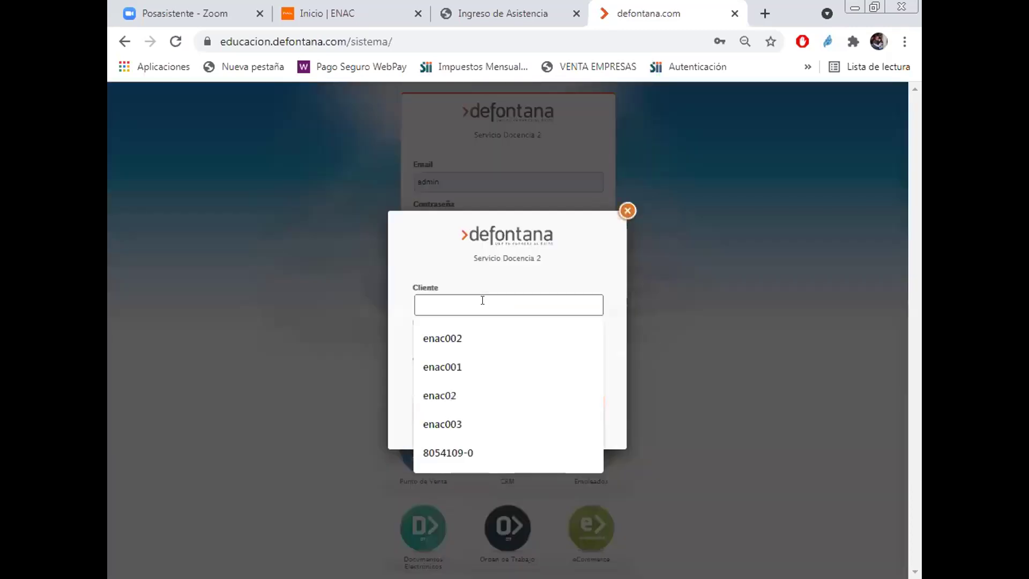
click(437, 338)
click(437, 338)
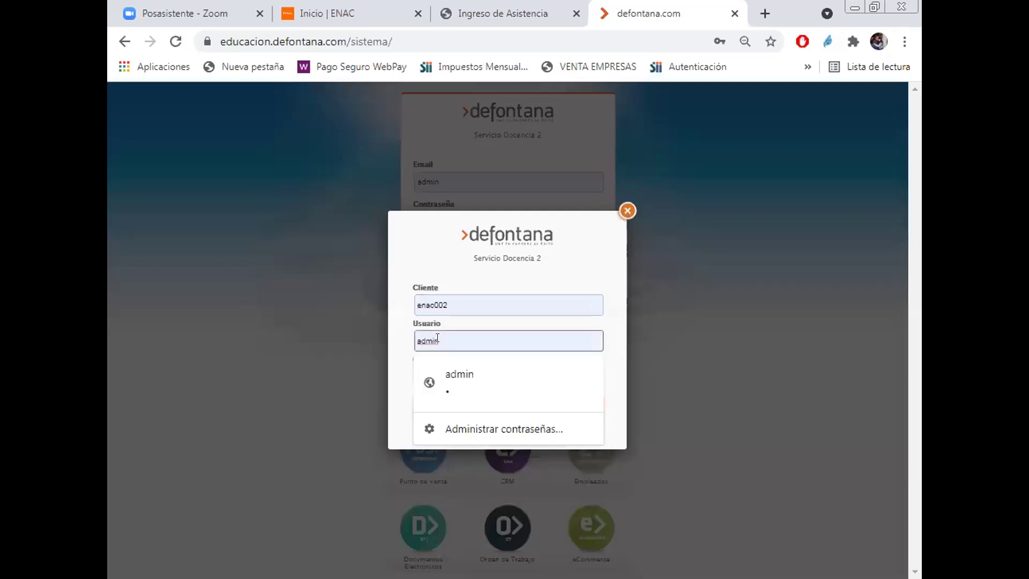
key(BackSpace)
key(BackSpace)
key(BackSpace)
key(BackSpace)
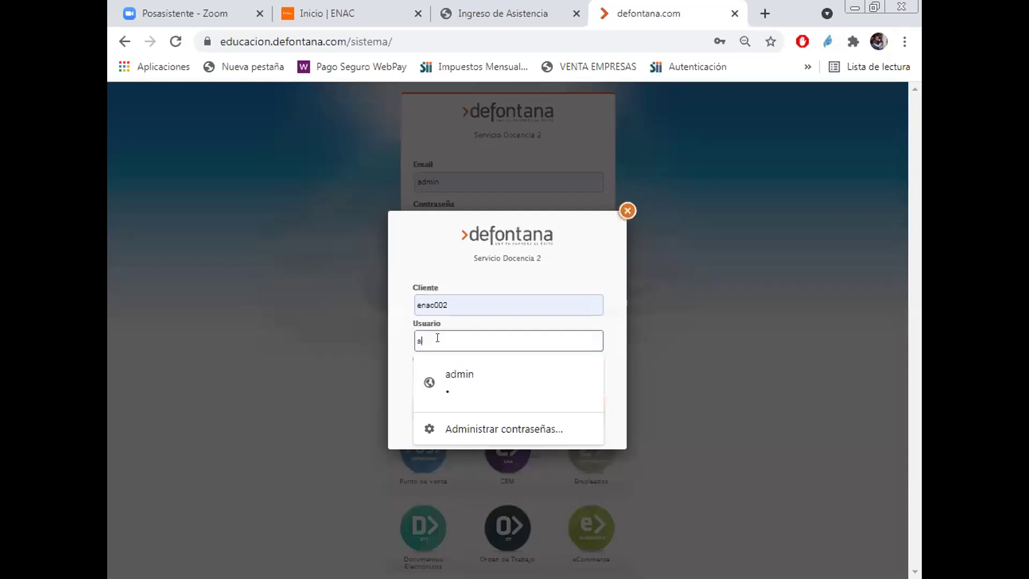
text(lumno)
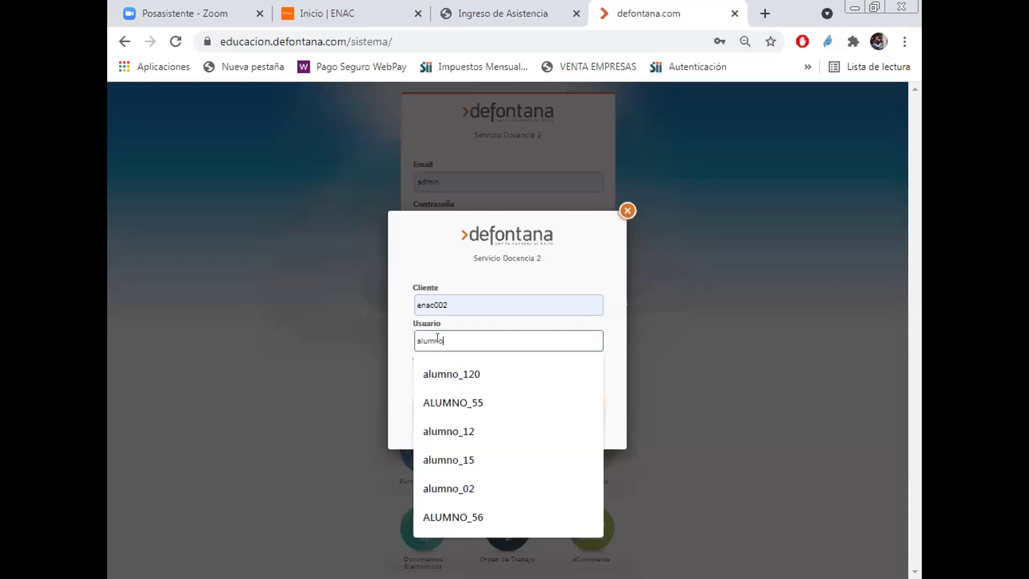
text(_12)
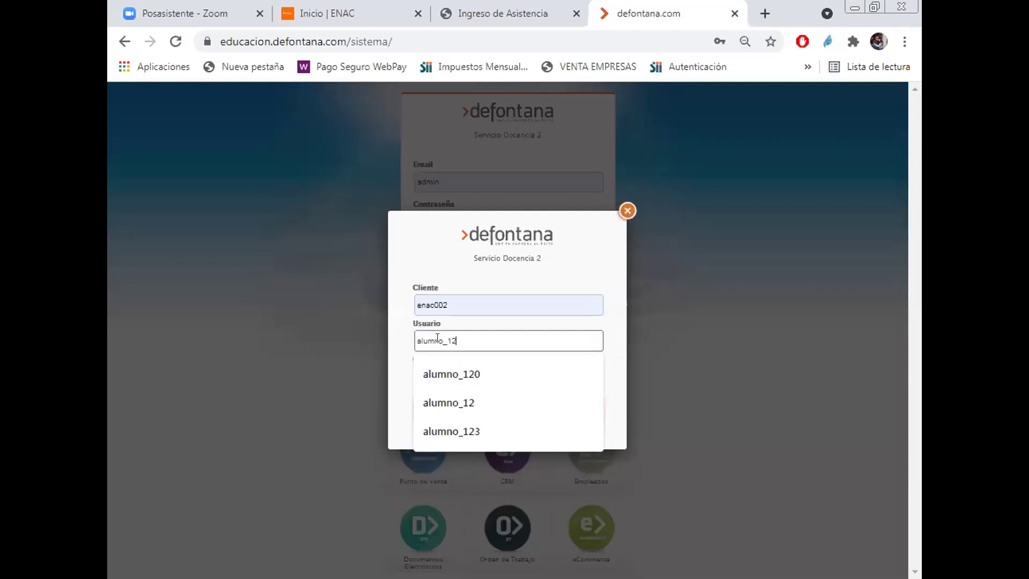
text(0)
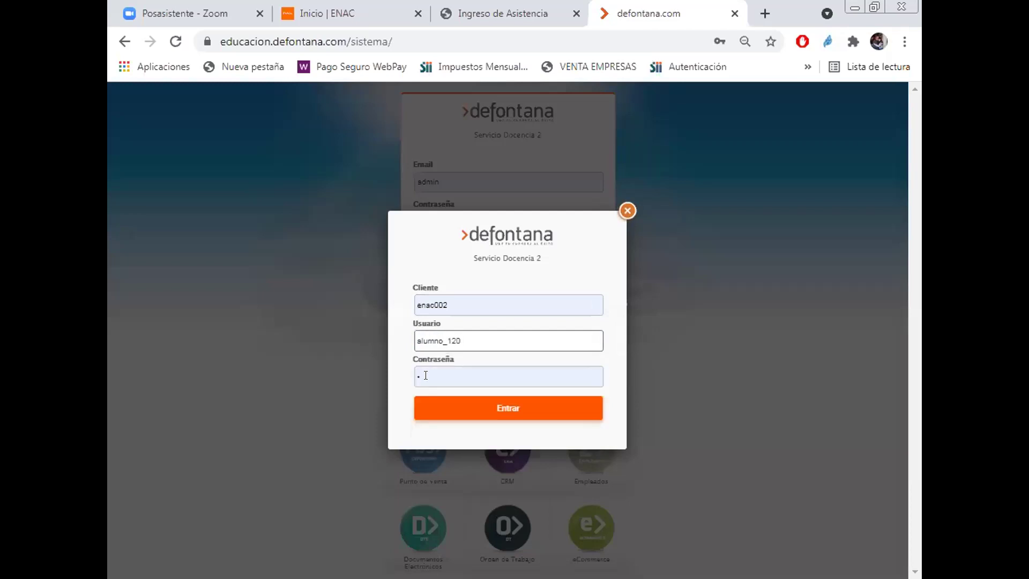
click(426, 376)
key(BackSpace)
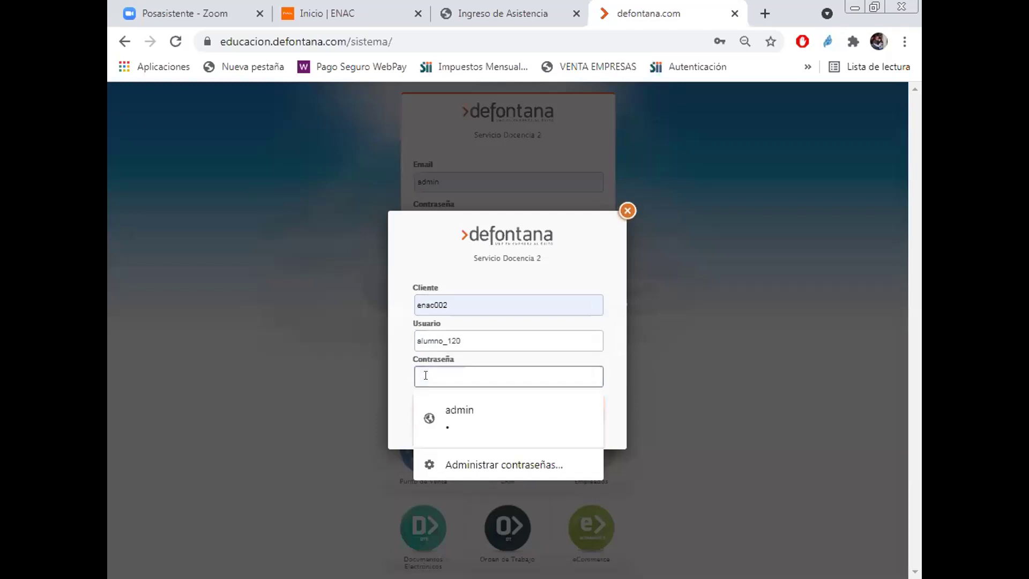
text(•••)
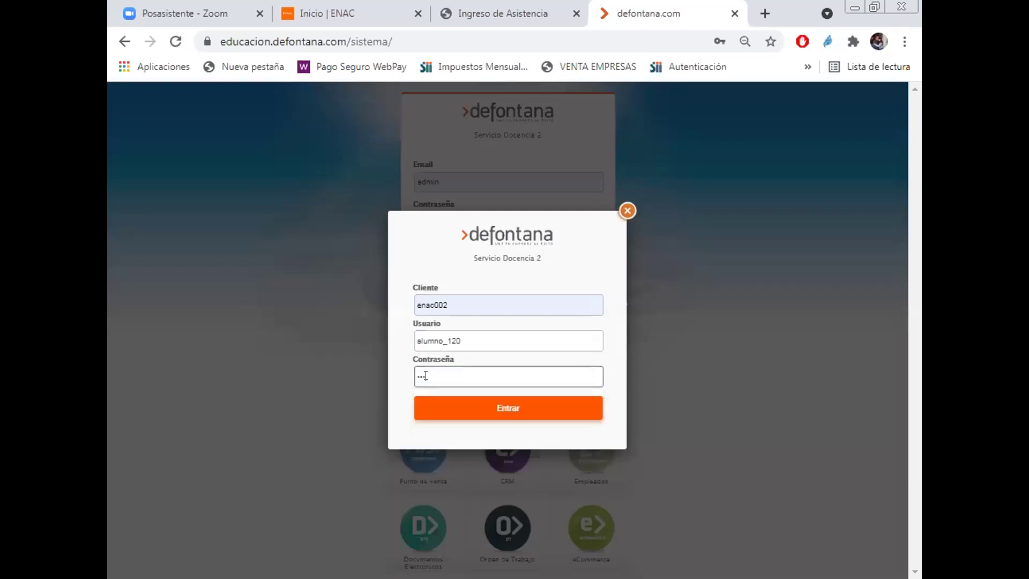
click(480, 408)
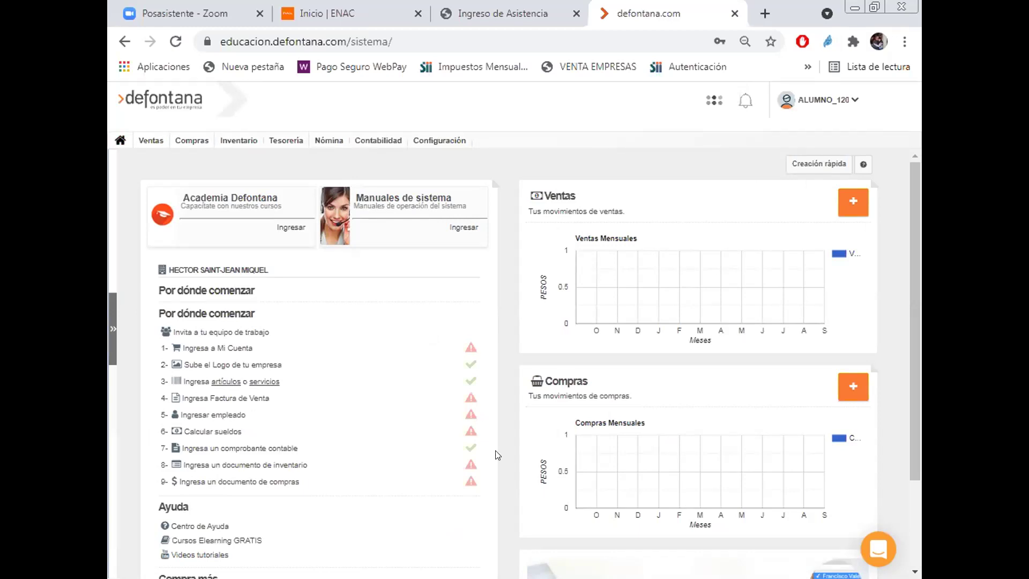
Step: Open the Configuración tab to show the General settings like Empresa and Monedas
mouse_move(723, 238)
mouse_move(654, 489)
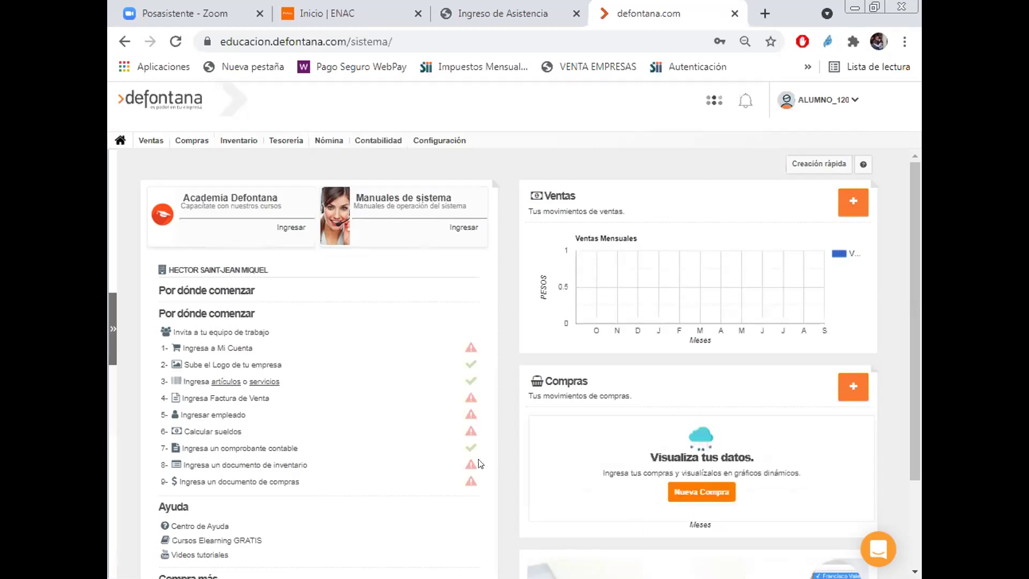
click(434, 139)
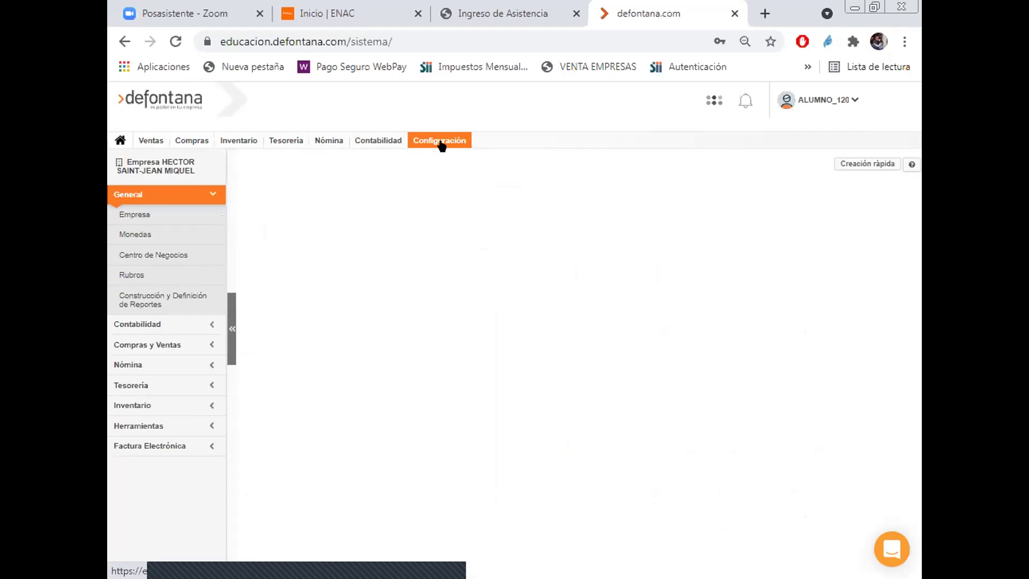
Step: Open the Artículo tab of Configuración Inventario under the Inventario group
click(130, 405)
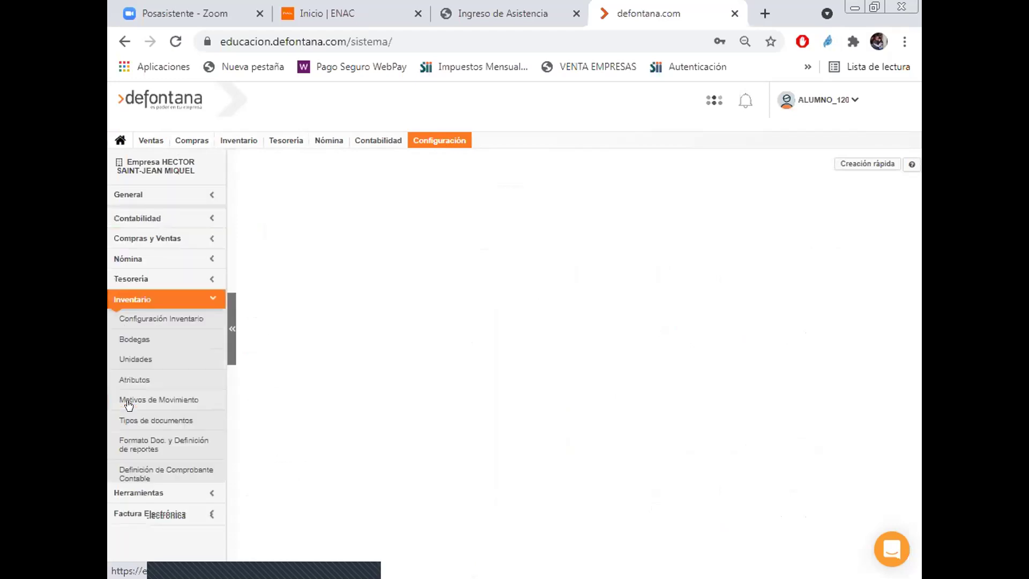
click(144, 317)
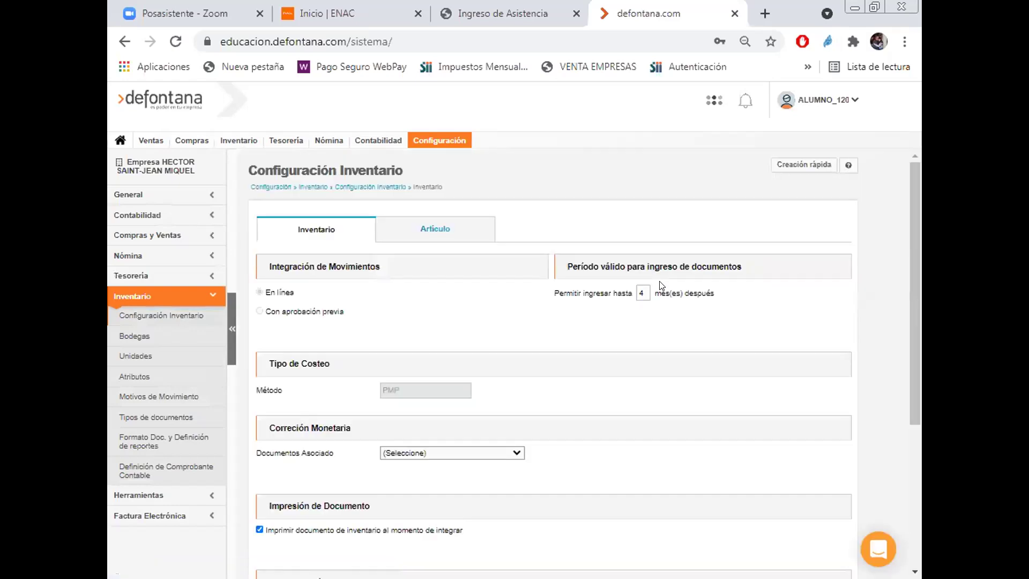
click(153, 315)
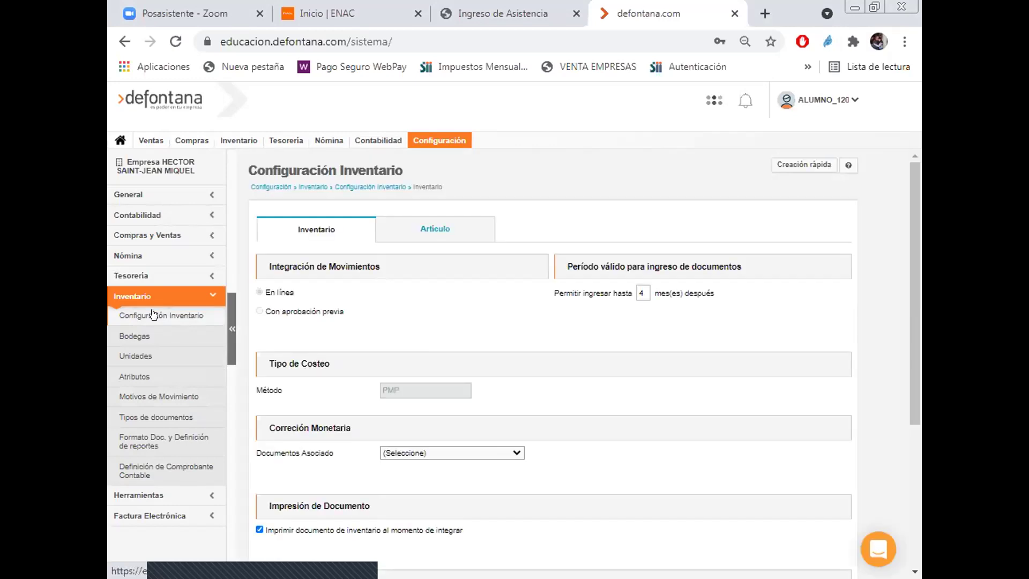
click(421, 234)
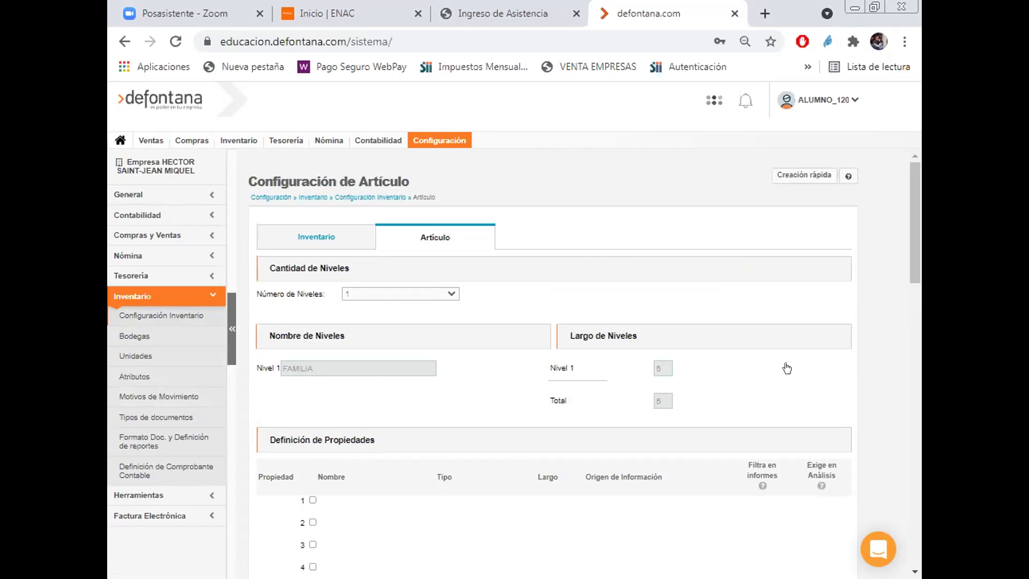
Step: Review the article settings down to the bottom and save them with Grabar
scroll(787, 369, down, 7)
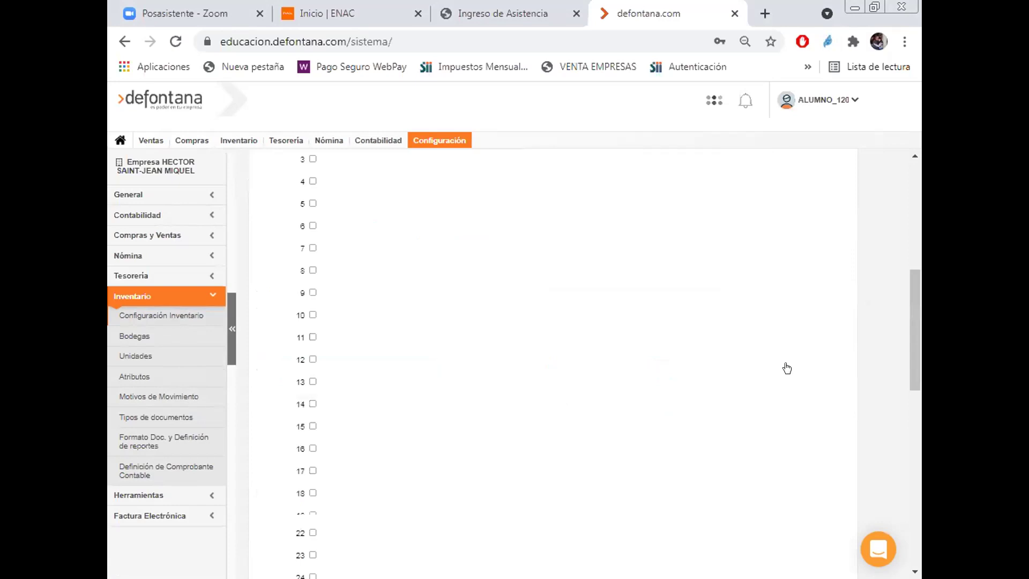
scroll(787, 368, down, 7)
scroll(270, 240, down, 2)
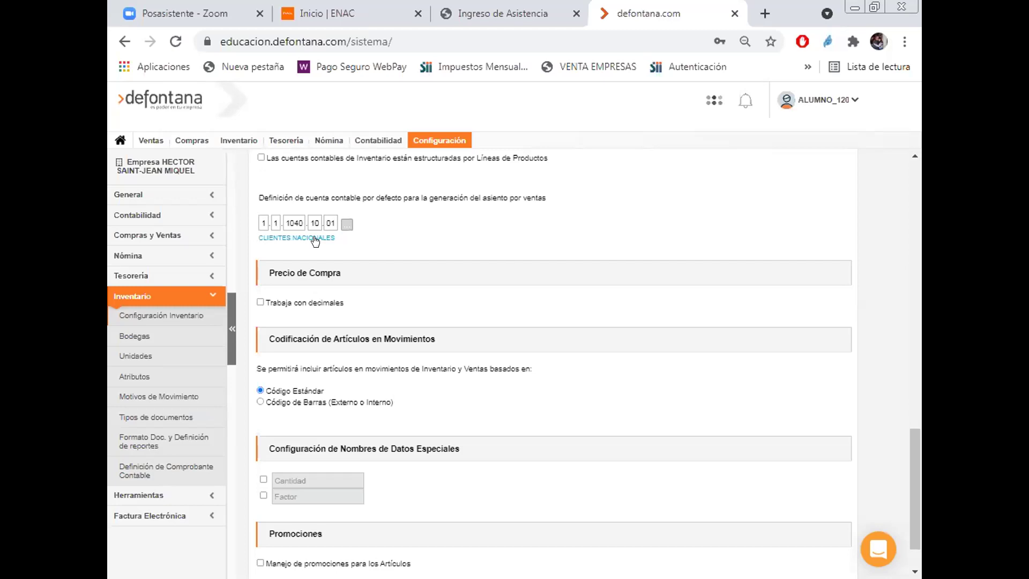
scroll(315, 241, down, 2)
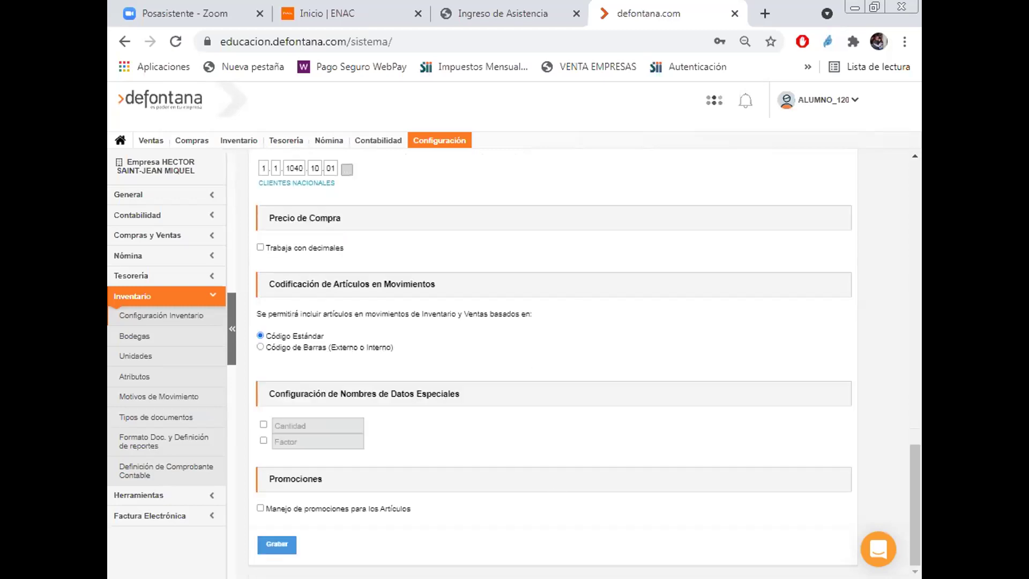
click(270, 545)
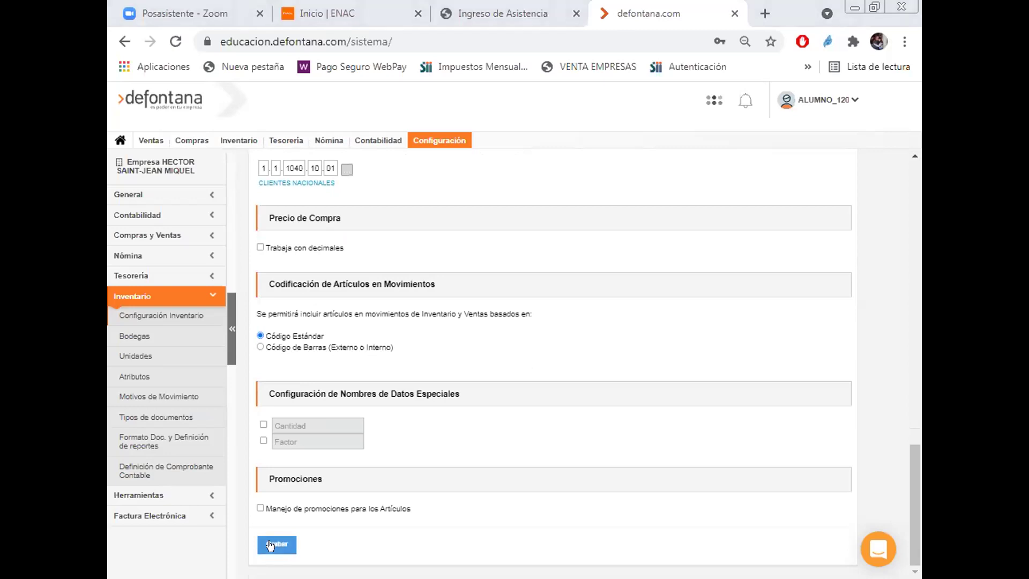
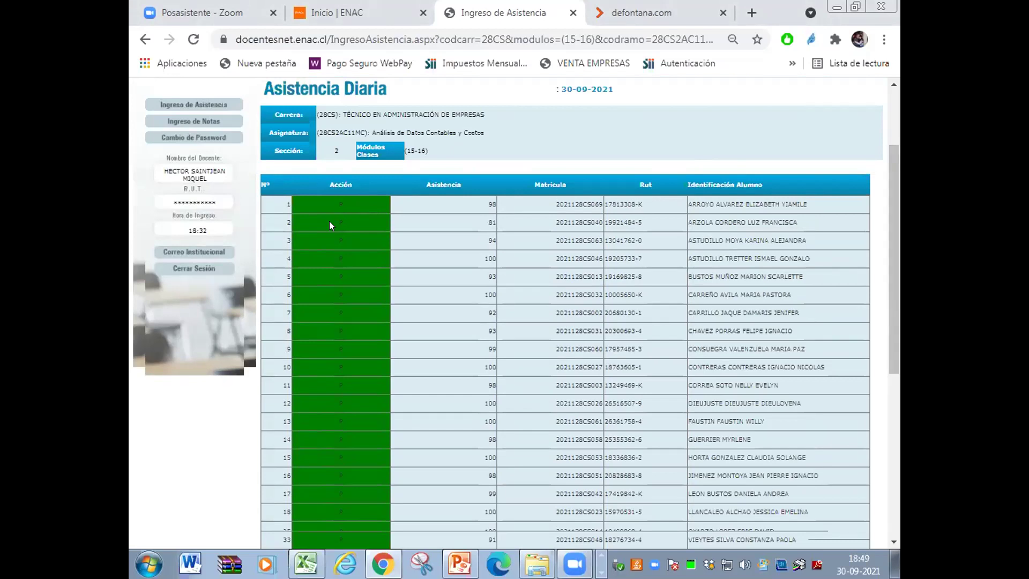
Step: Mark student 2 absent in red and set student 5 back to present in green
click(329, 221)
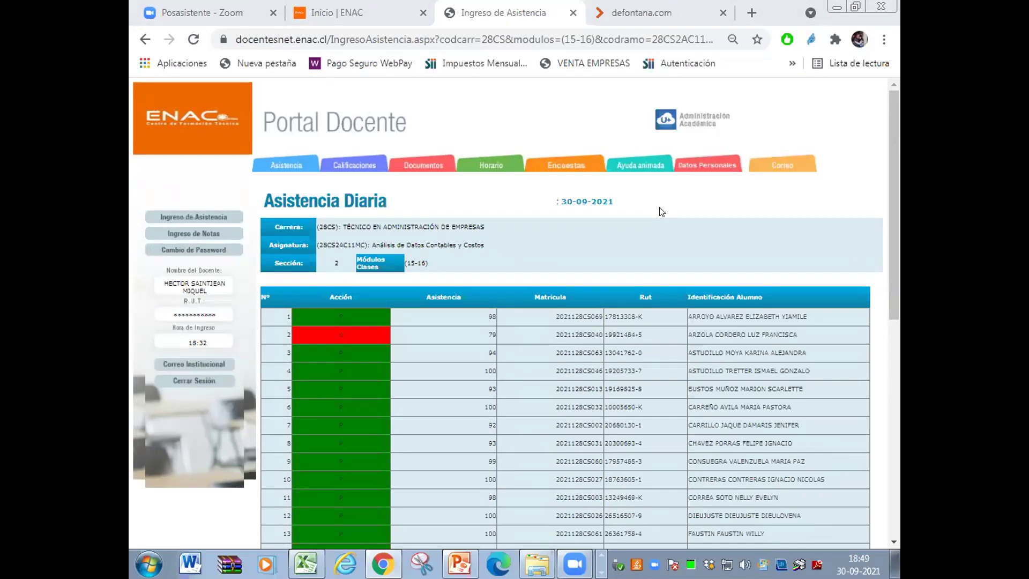
click(350, 389)
click(350, 388)
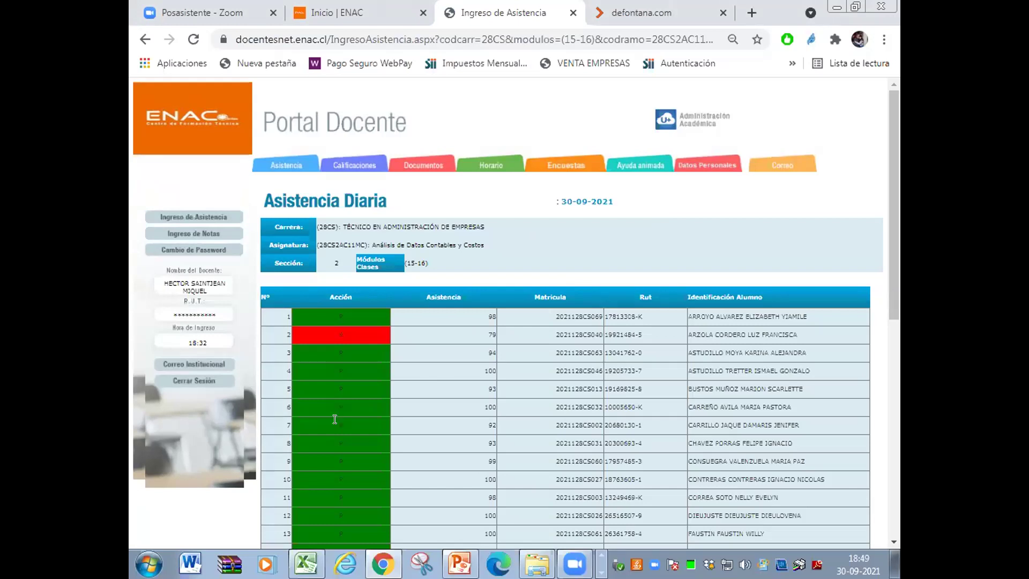
Step: Mark student 8 absent in red and return student 9 to present in green
scroll(456, 350, down, 4)
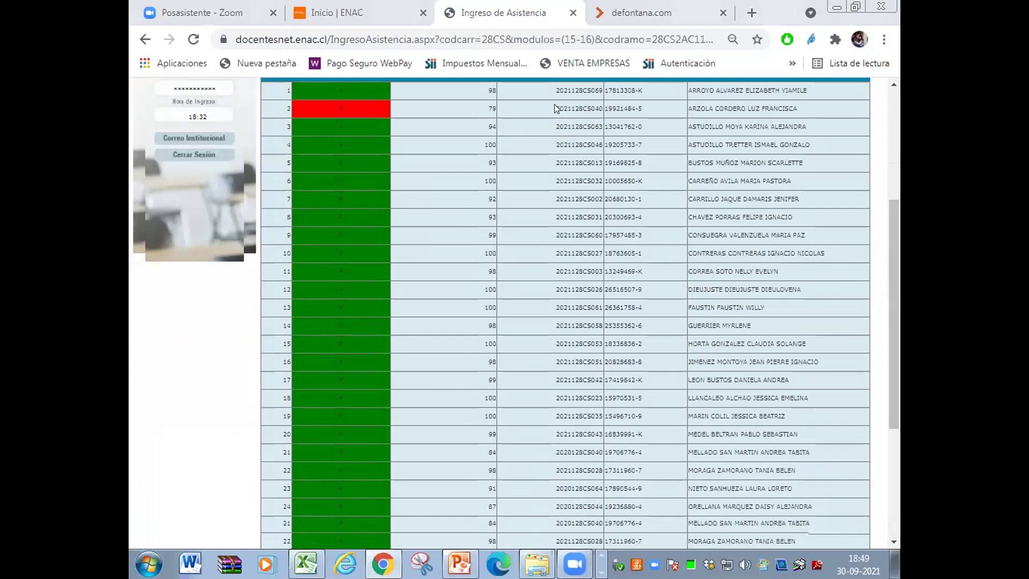
click(346, 216)
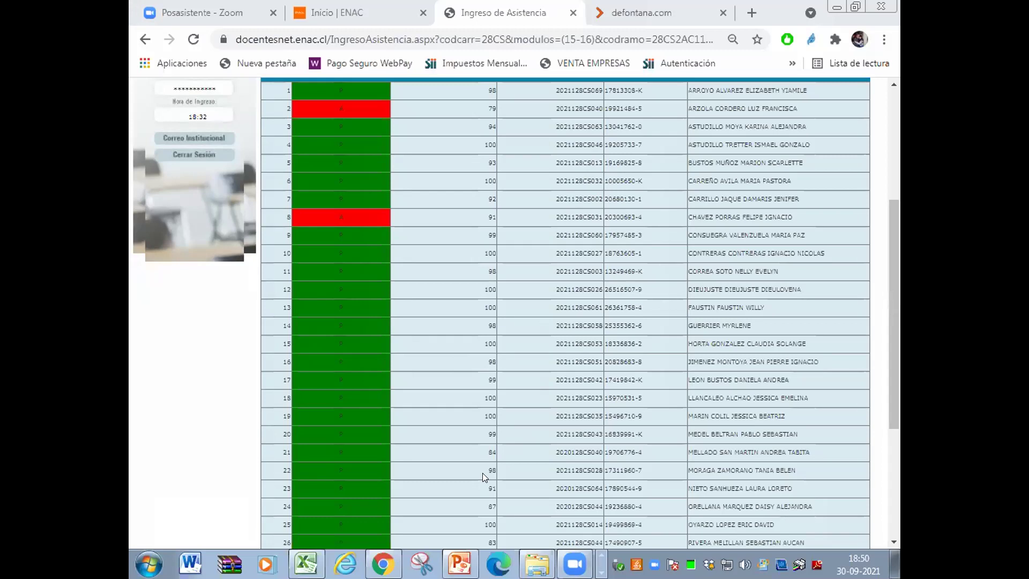
click(340, 234)
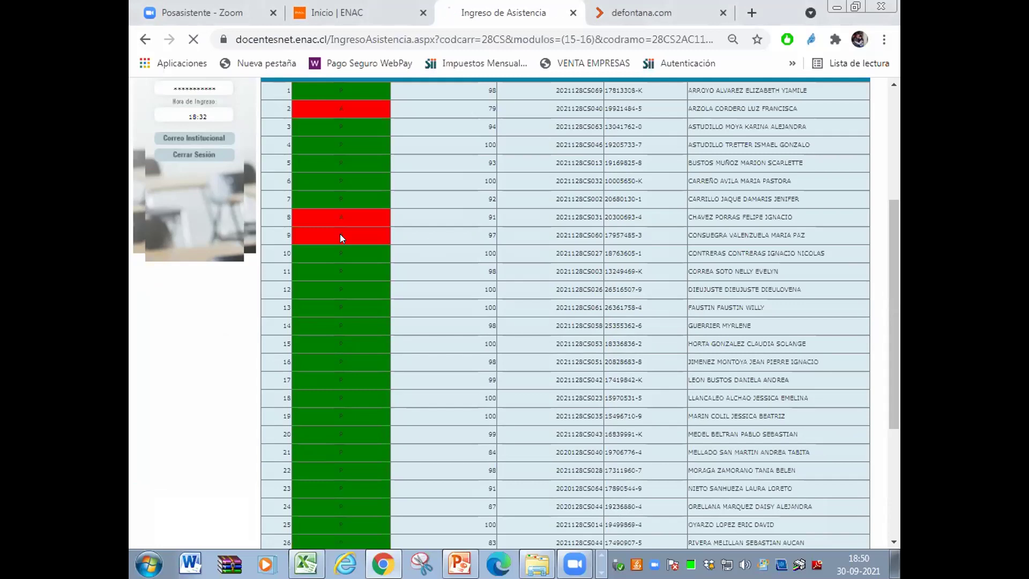
click(340, 235)
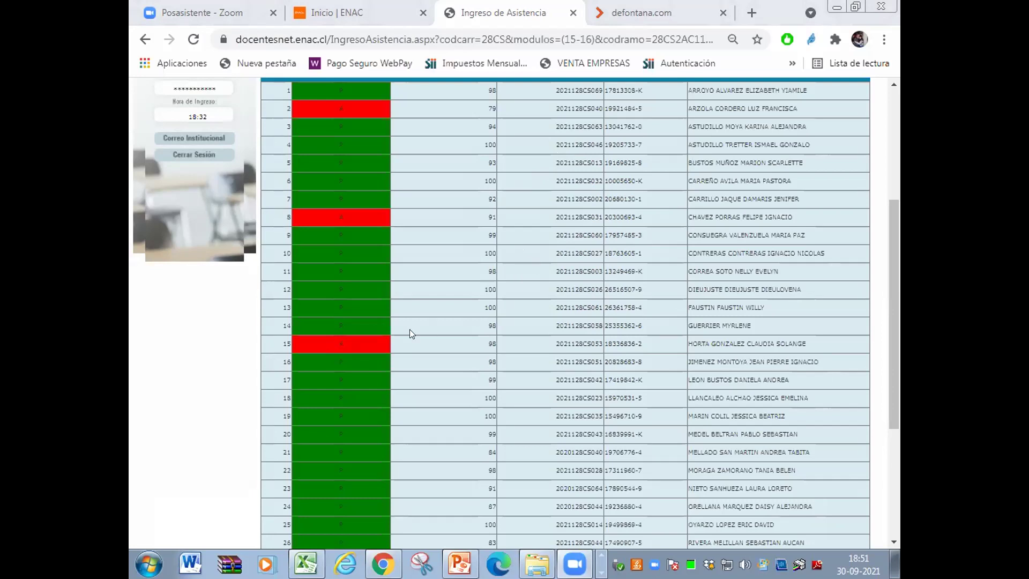
Step: Return student 17 to present in green and mark student 18 absent in red
click(339, 377)
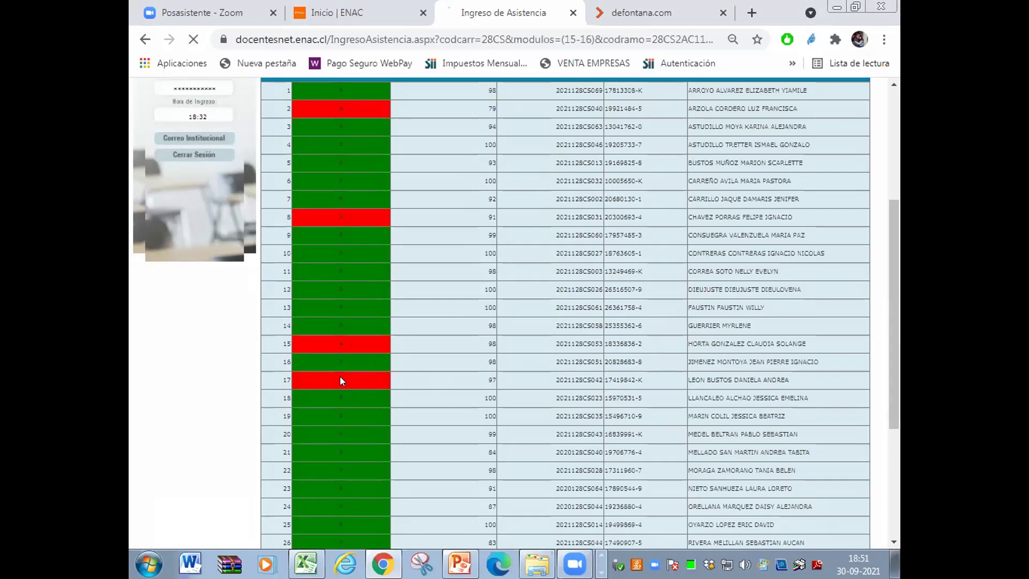
click(339, 376)
click(340, 399)
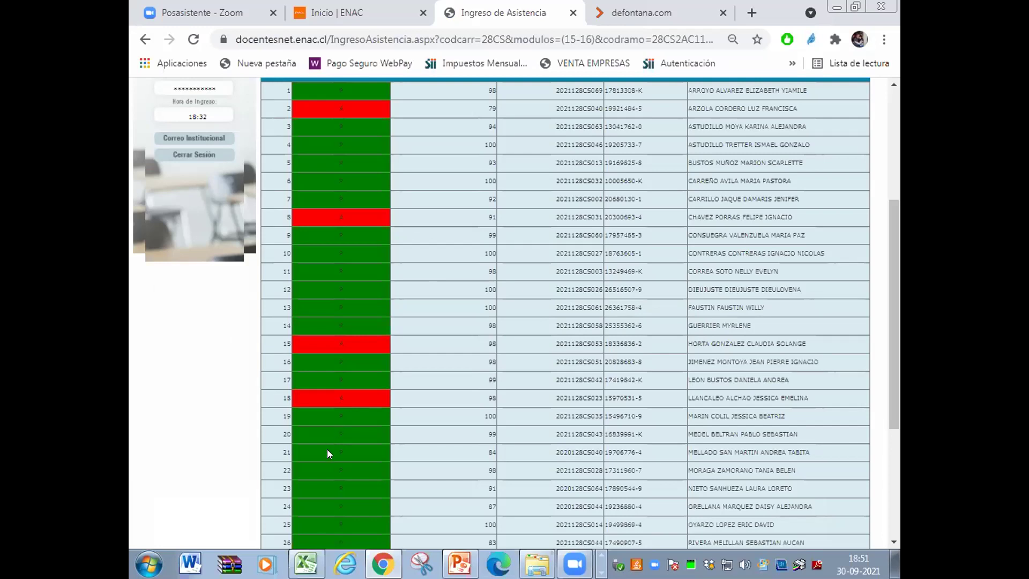
Step: Keep student 21 present and mark students 25 and 26 absent in red
scroll(422, 346, down, 3)
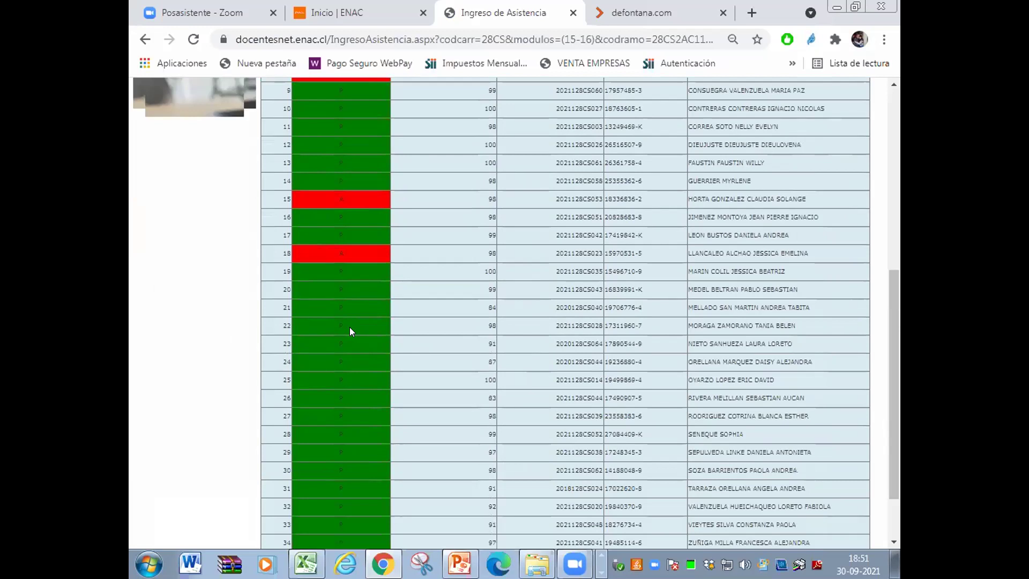
click(358, 309)
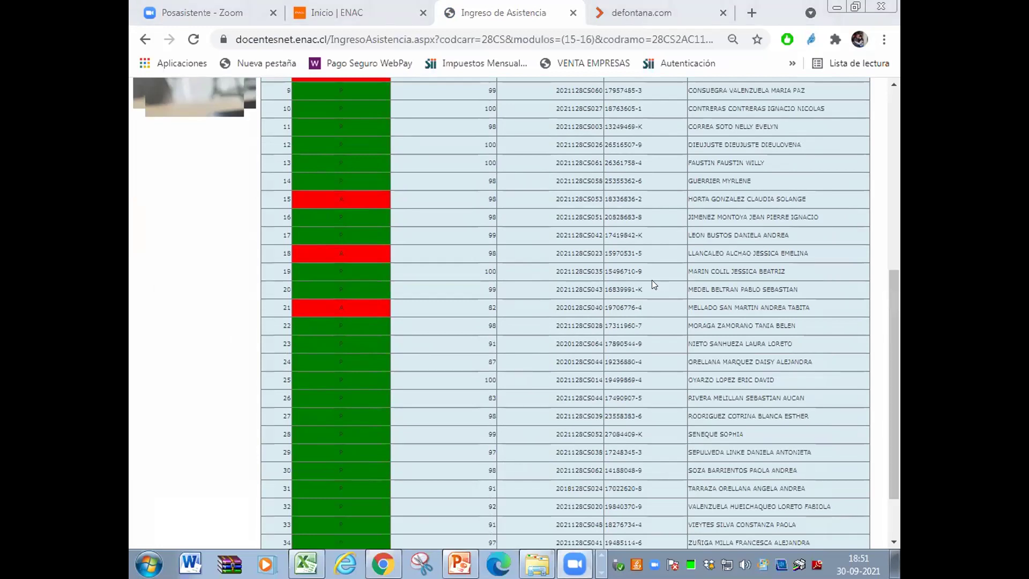
click(316, 307)
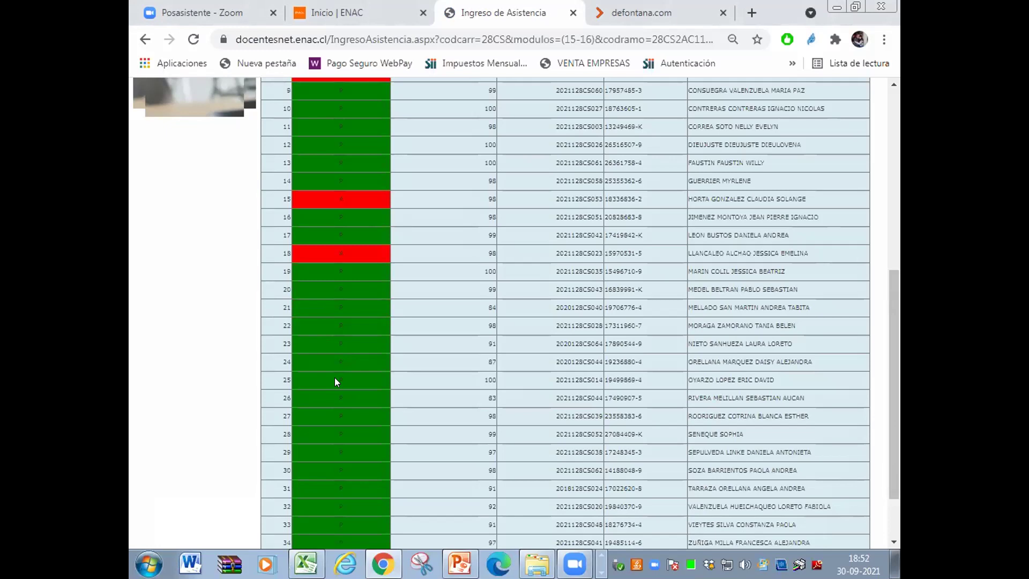
click(335, 380)
click(346, 399)
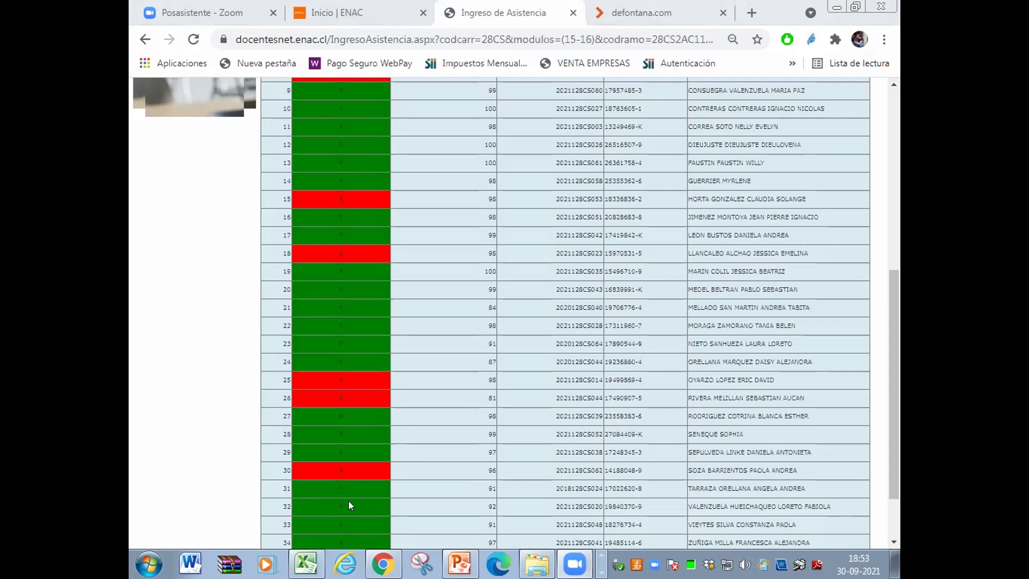
Step: Mark students 32 and 31 absent in red and switch student 18 back to green present
click(349, 501)
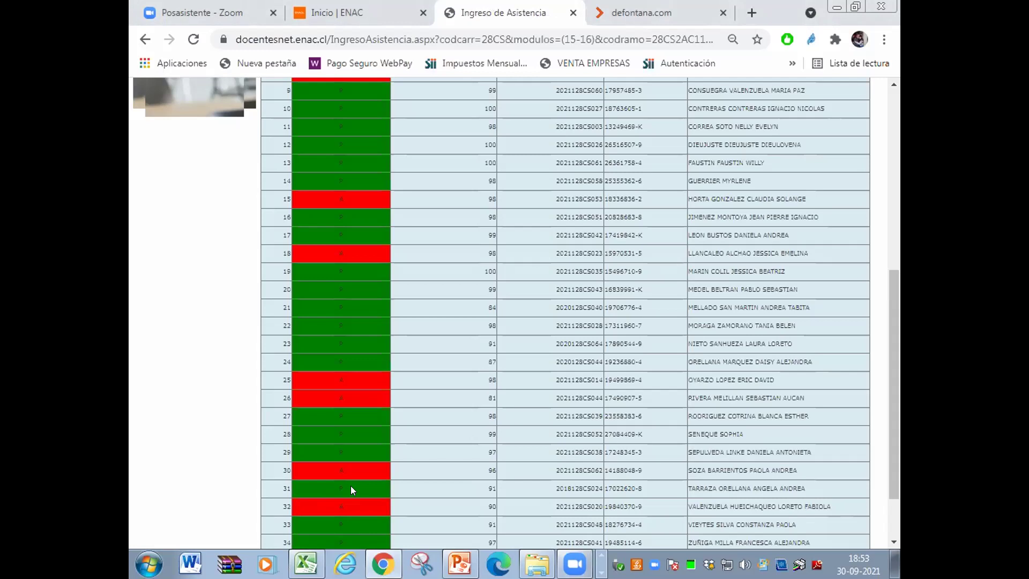
click(351, 486)
scroll(361, 474, down, 3)
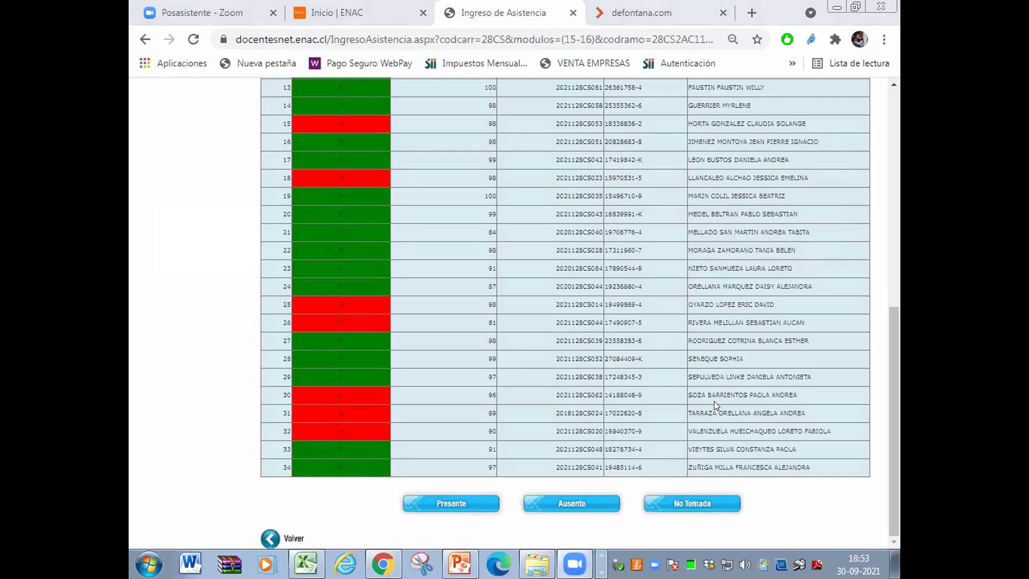
click(360, 181)
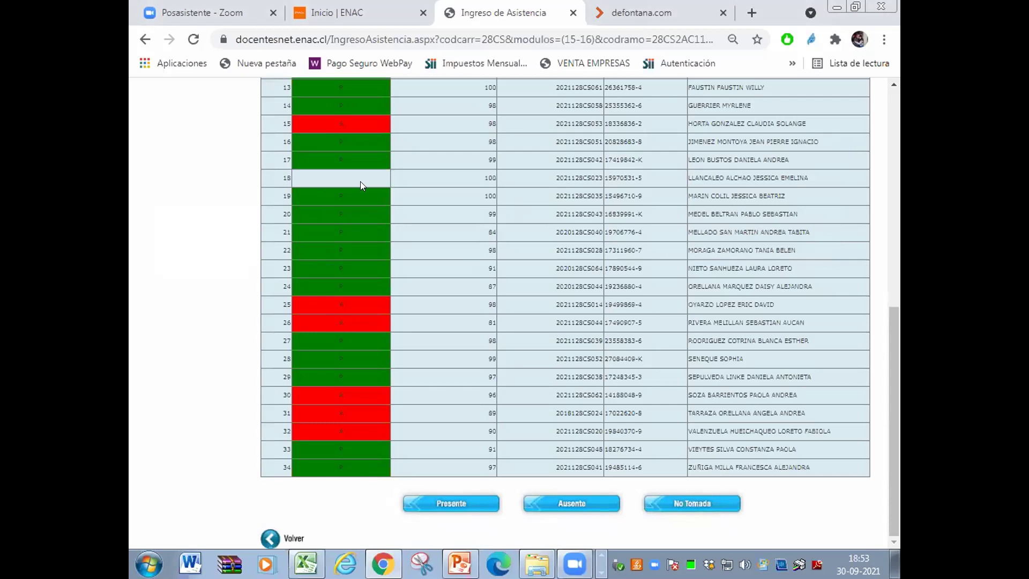
click(360, 181)
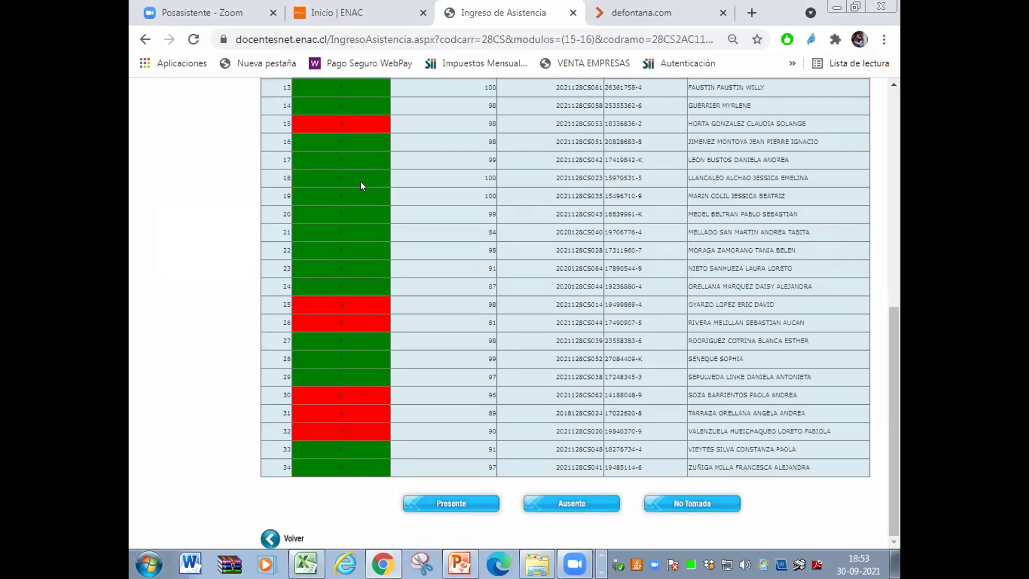
scroll(360, 181, up, 5)
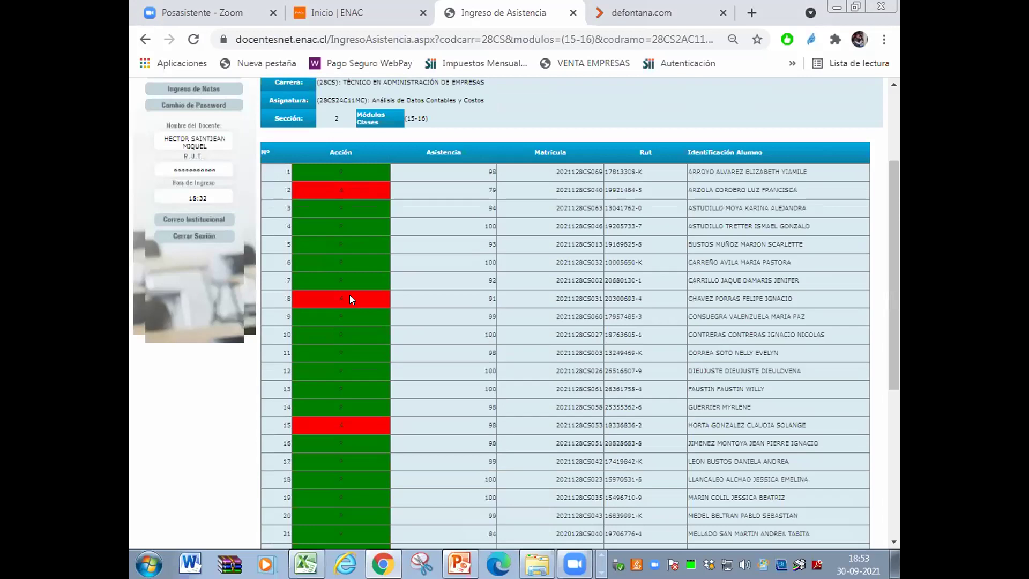
Step: Save the 30-09-2021 attendance sheet via the Volver link at the bottom of the table
scroll(348, 284, down, 4)
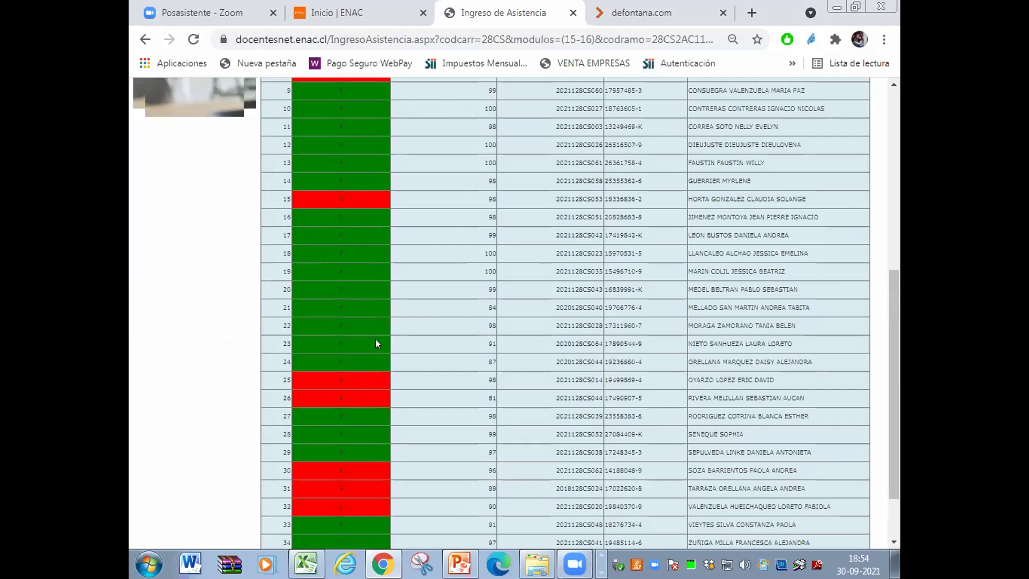
scroll(376, 340, up, 1)
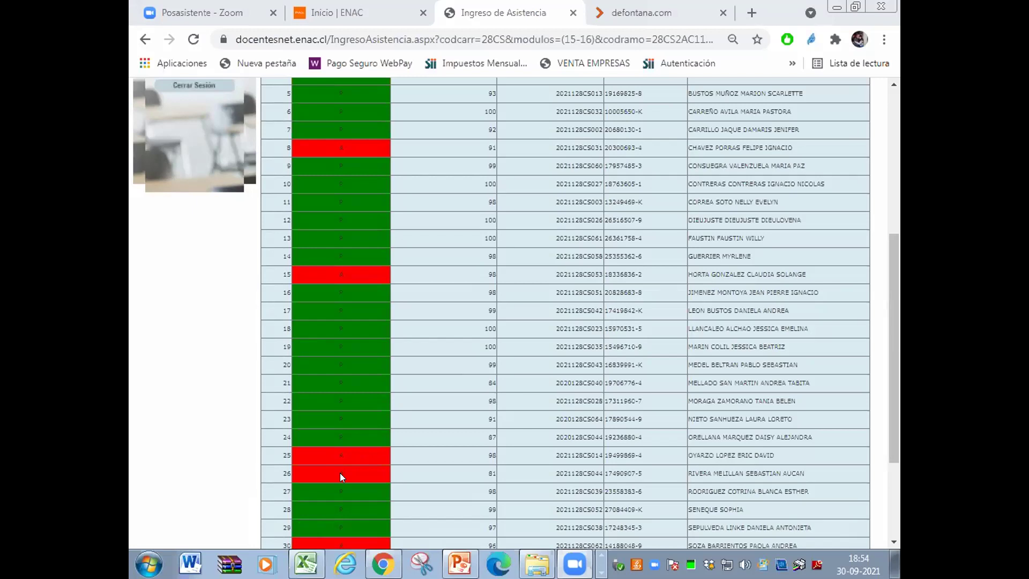
scroll(336, 430, down, 3)
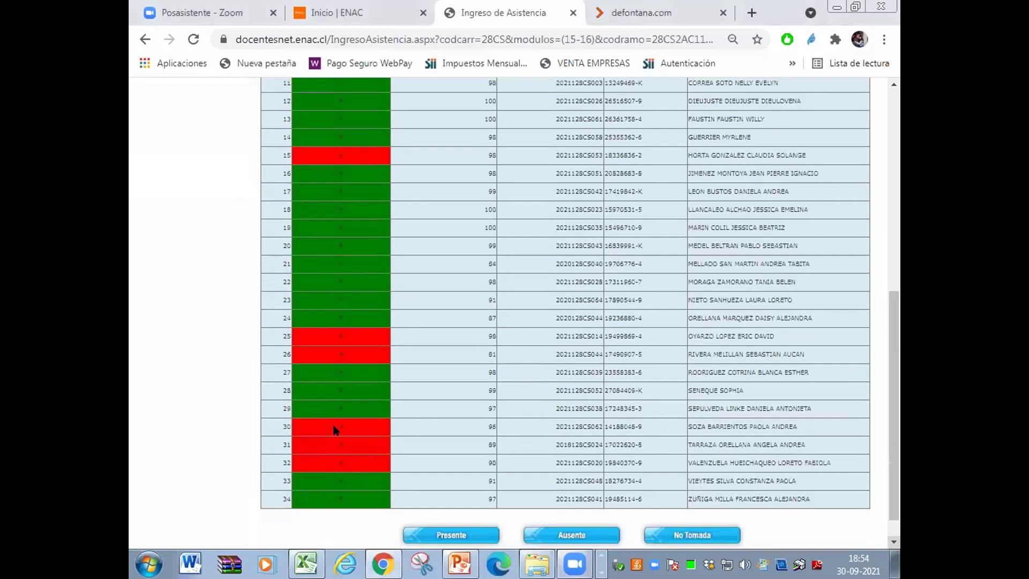
scroll(339, 393, down, 1)
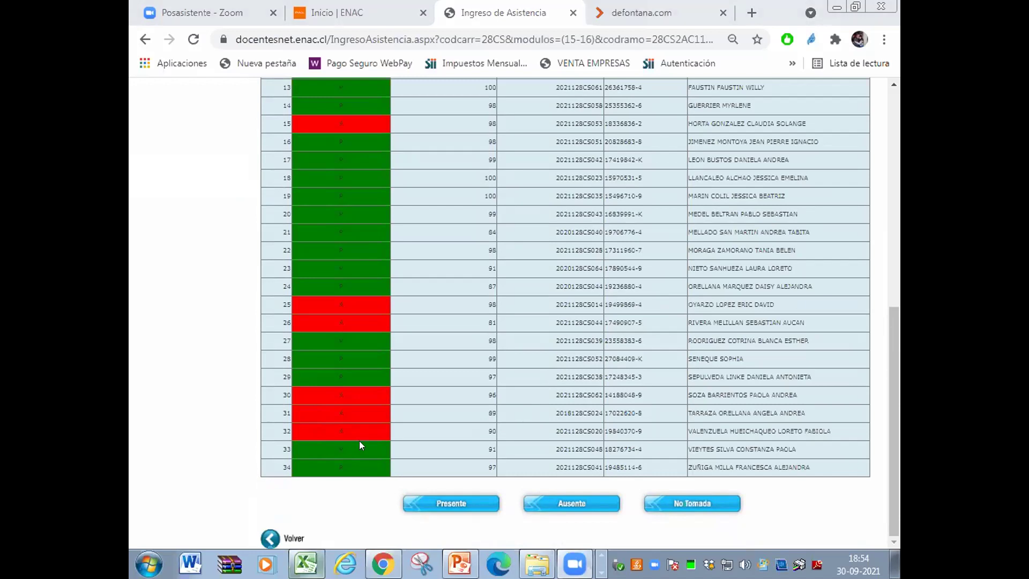
click(294, 538)
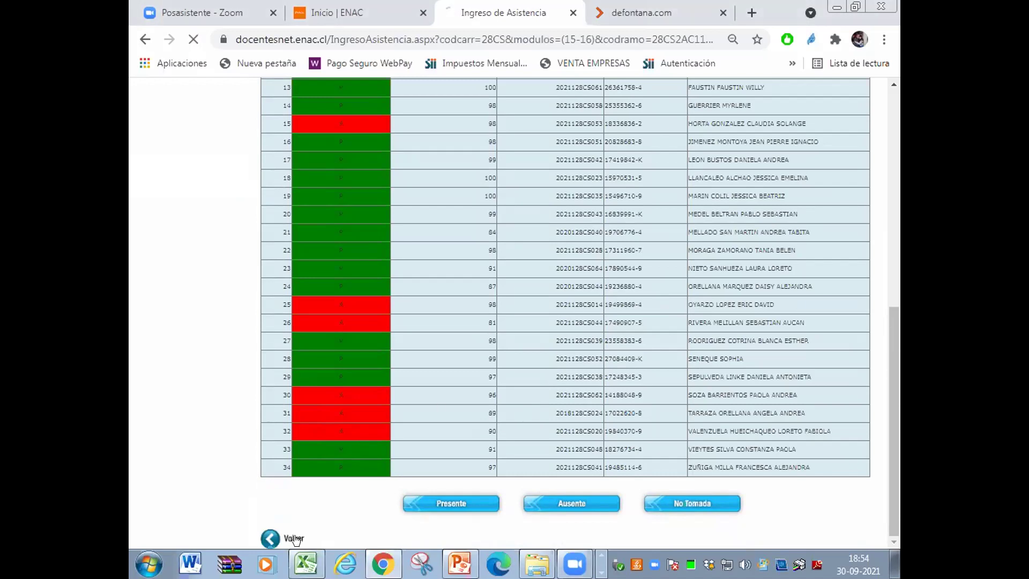
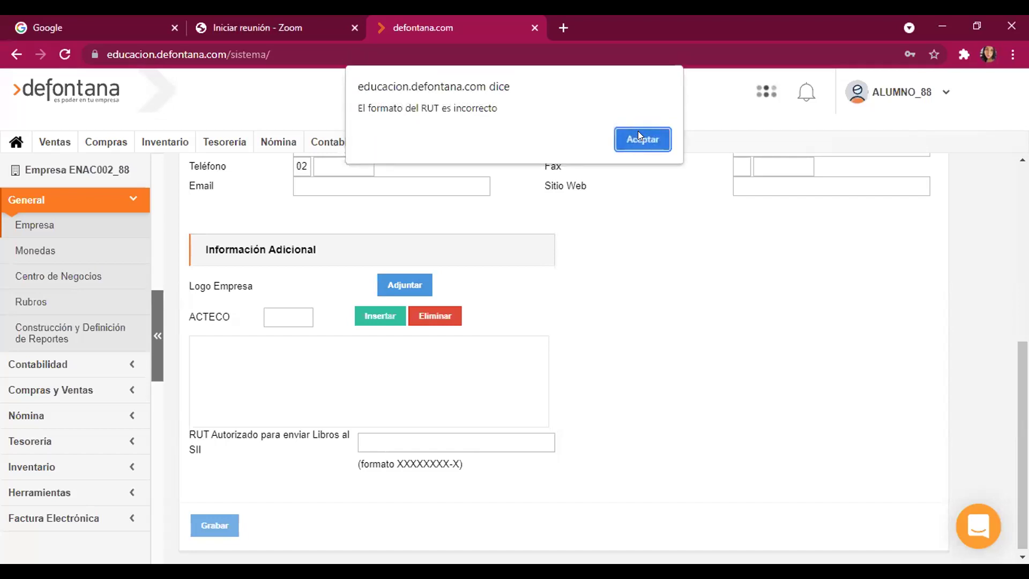
Step: Replace the ERP tab with Defontana Chile's dedicated-service company search, via the legacy access login
click(533, 25)
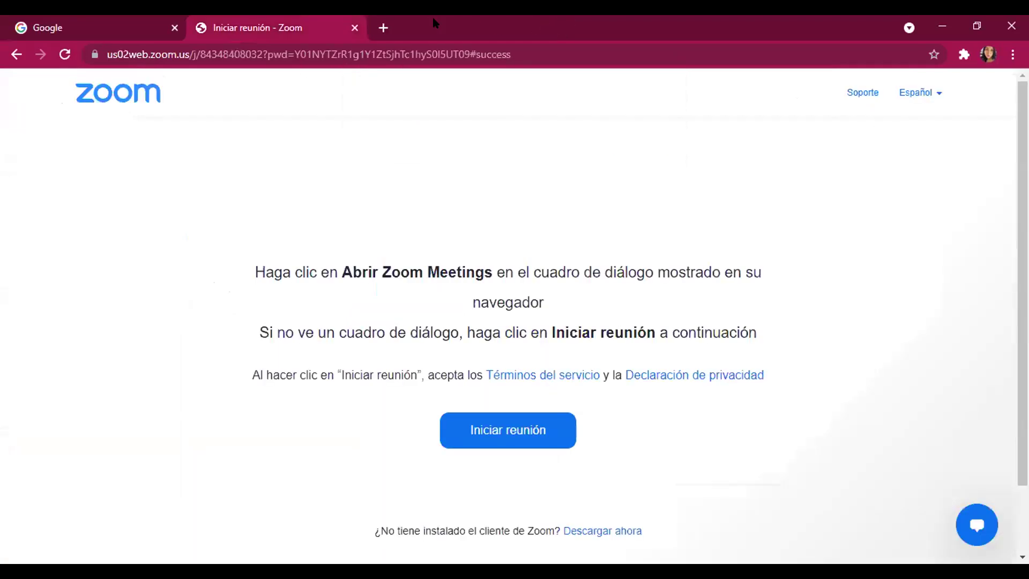
click(382, 27)
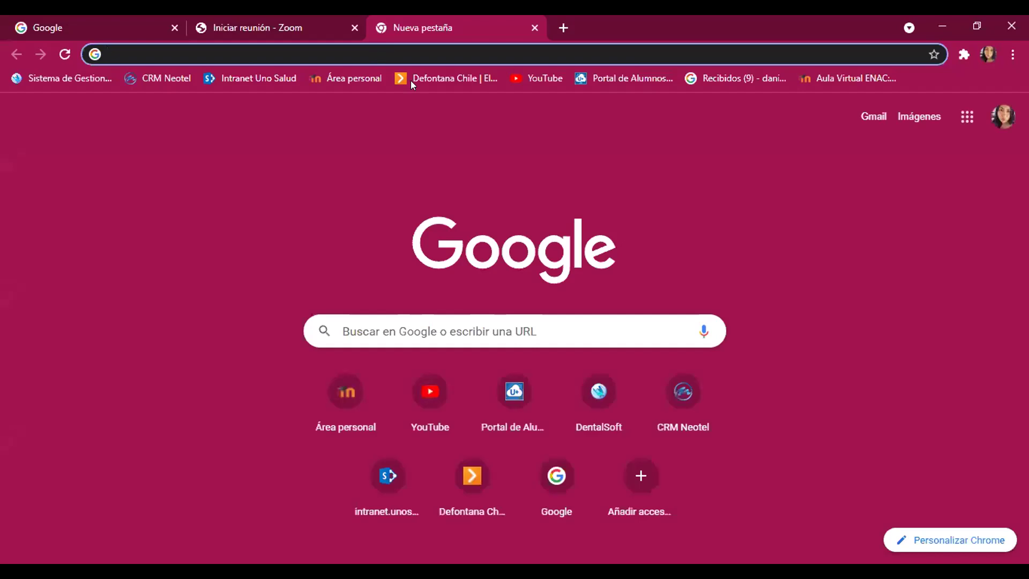
click(435, 77)
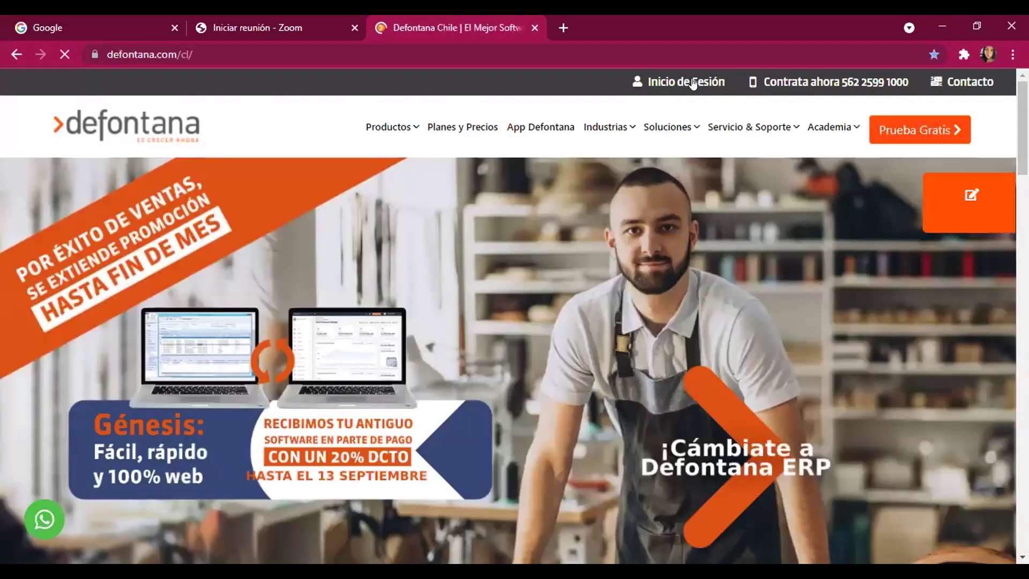
click(693, 83)
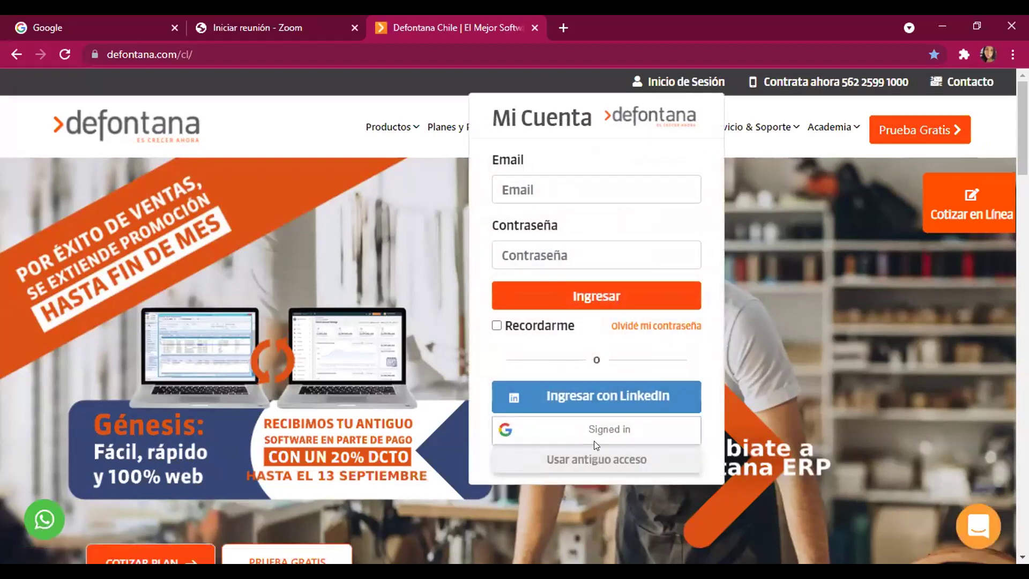
click(590, 461)
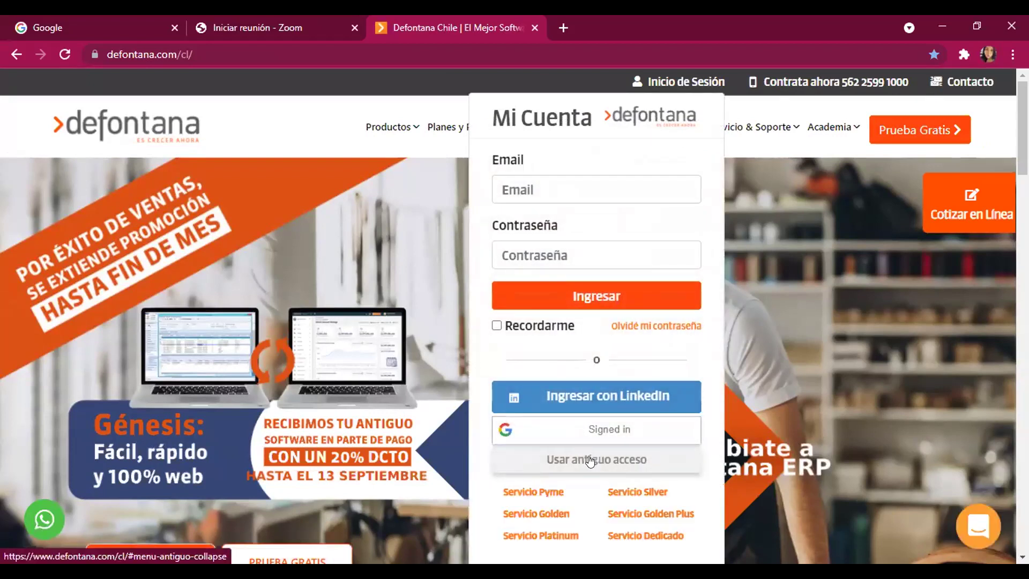
click(669, 536)
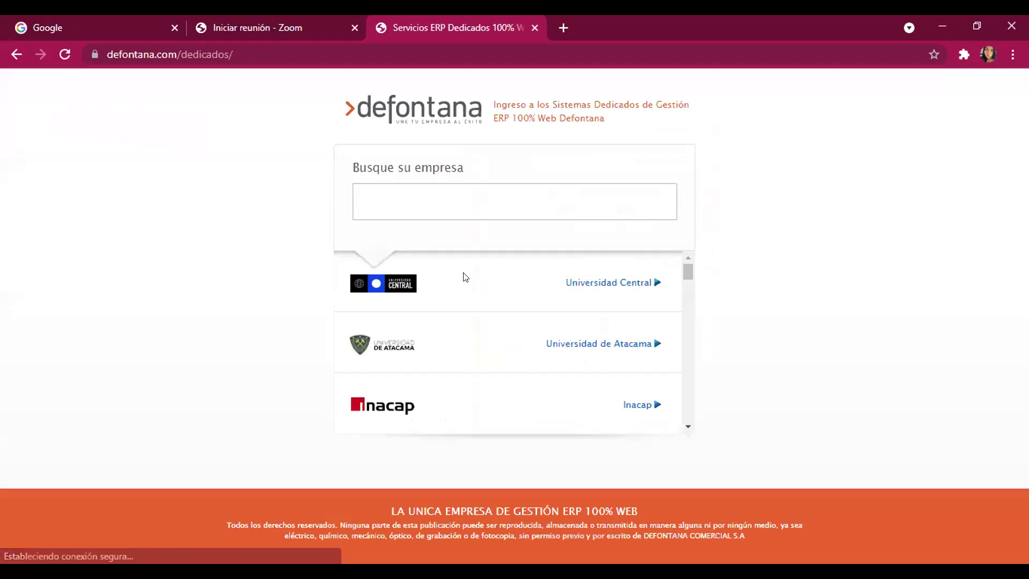
Step: Search for 'ENAC' and enter that company's system, then go to its configuration module
click(426, 202)
text(ENAC)
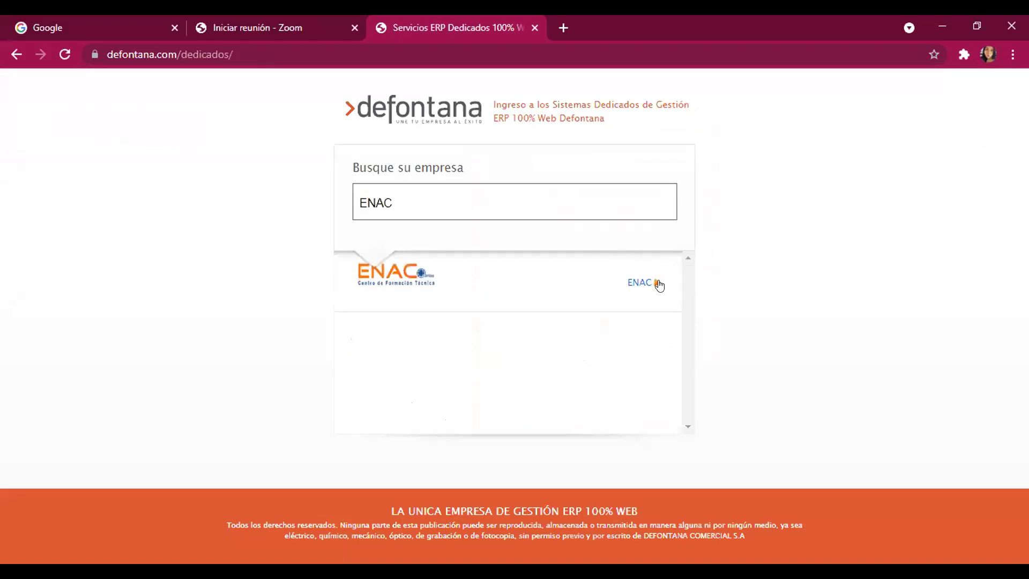
click(658, 284)
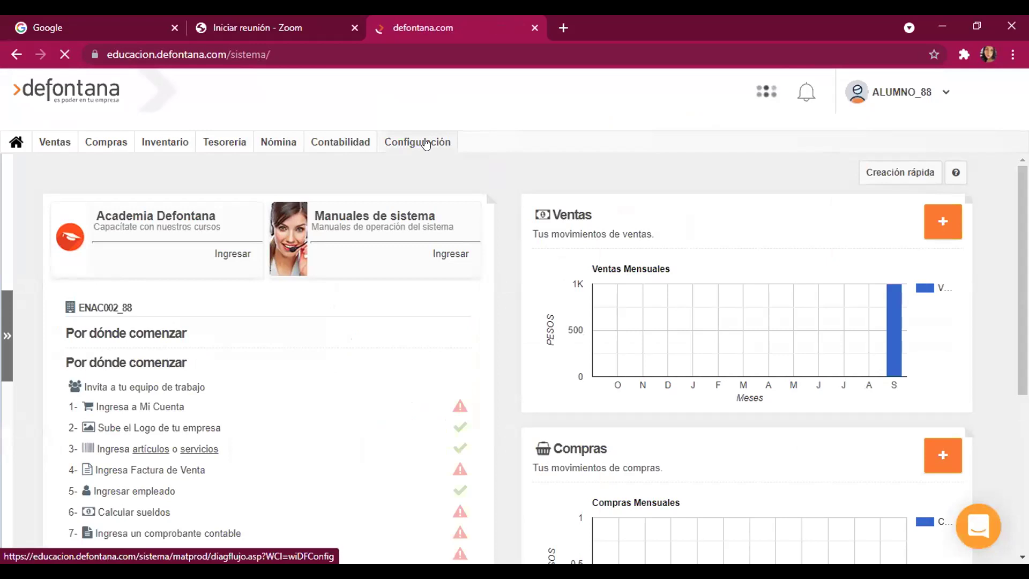
click(417, 142)
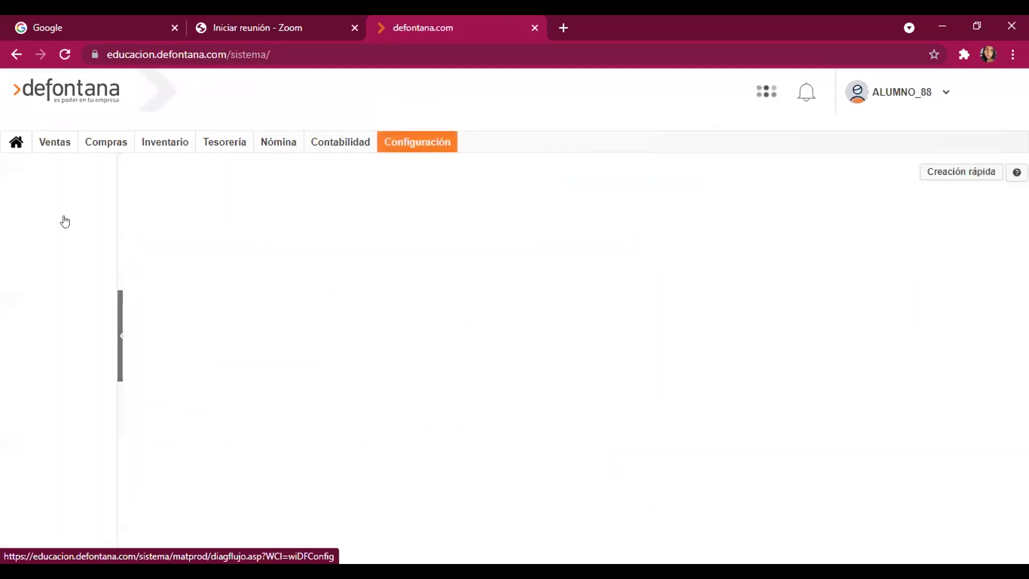
Step: In Configuración > Empresa, replace Nombre with the student's full name and RUT with their personal RUT
click(65, 222)
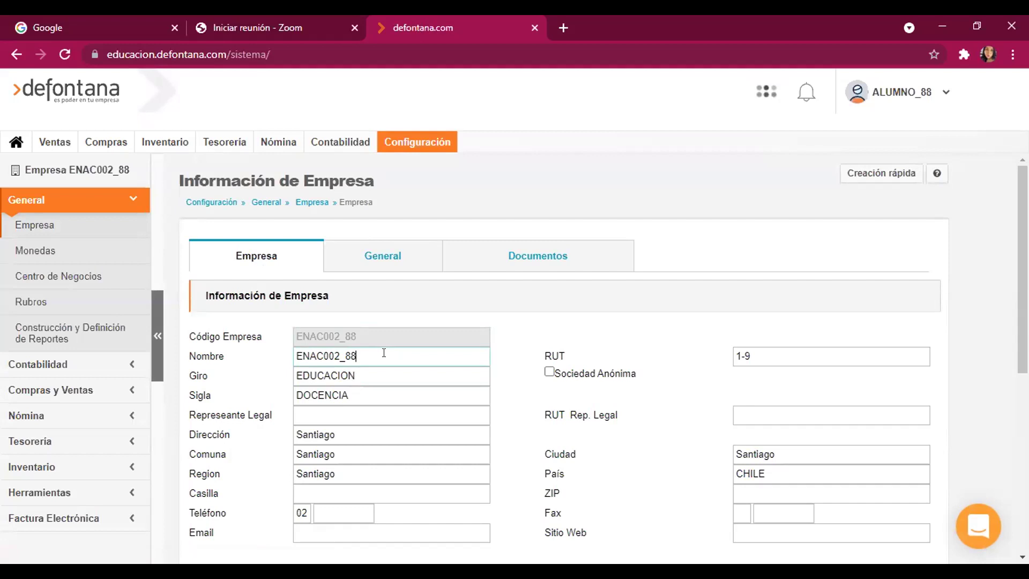
key(BackSpace)
key(BackSpace)
key(BackSpace)
key(BackSpace)
key(BackSpace)
key(BackSpace)
key(BackSpace)
key(BackSpace)
key(BackSpace)
key(BackSpace)
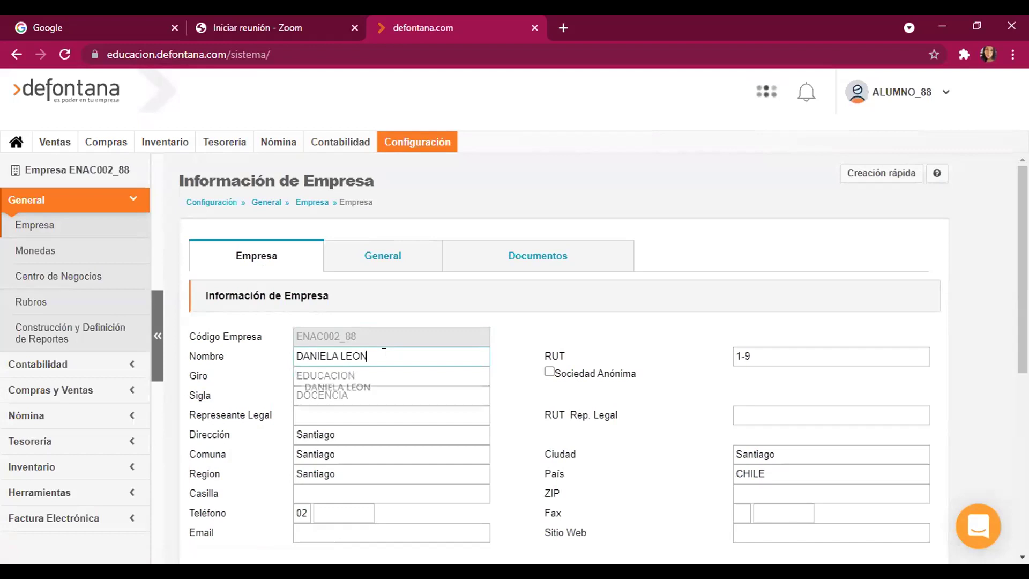
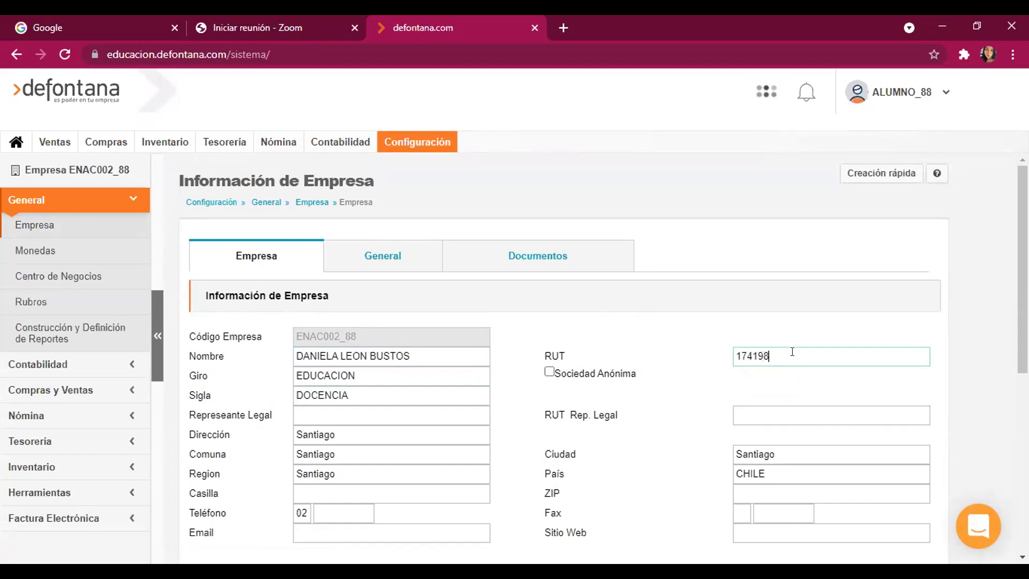
Step: Hyphenate the company RUT and try saving, dismissing the missing legal-representative RUT warning
text(-)
scroll(654, 295, down, 2)
scroll(654, 294, down, 5)
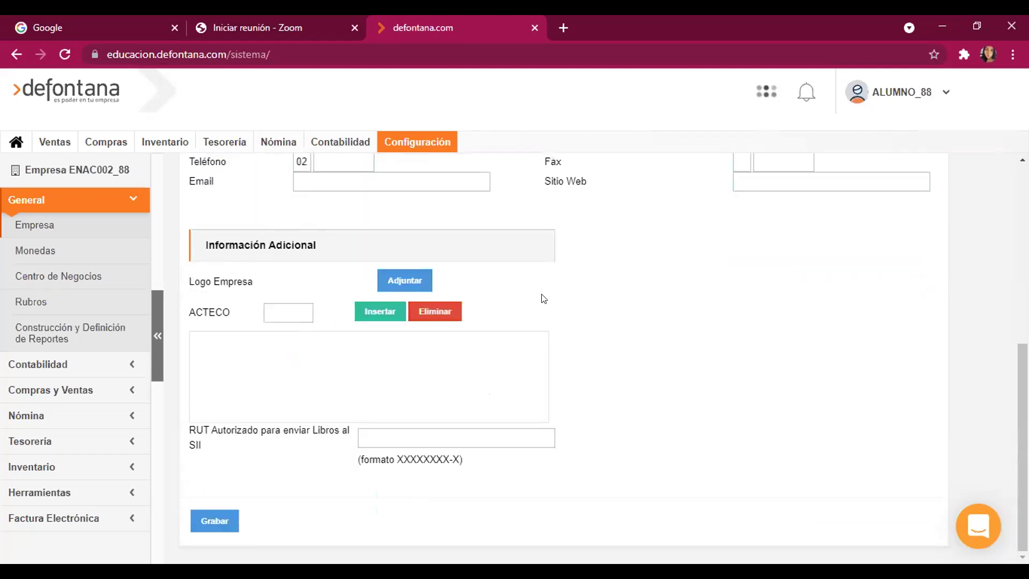
click(225, 520)
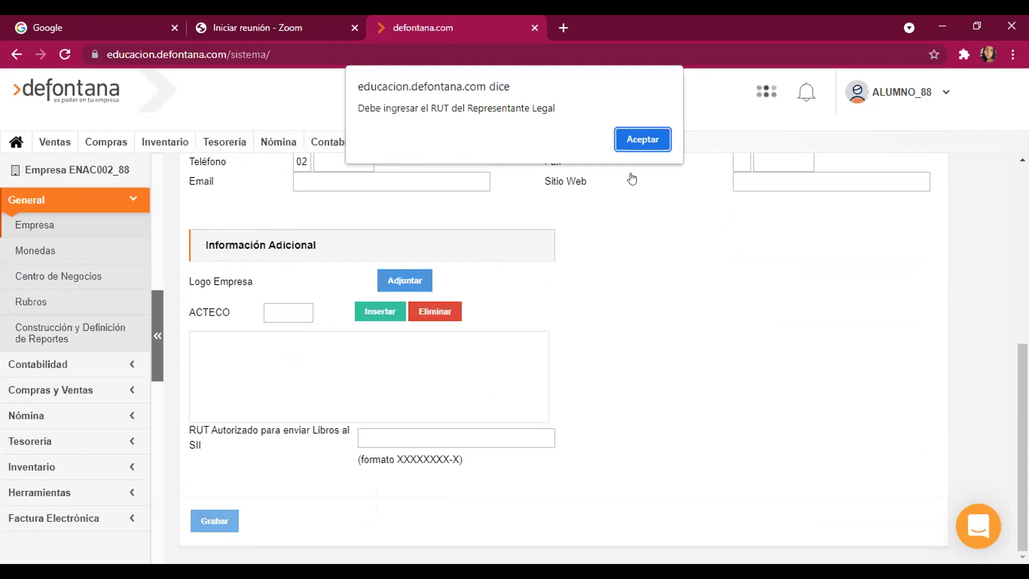
click(642, 138)
Step: Enter the personal RUT as RUT Rep. Legal and retry saving, dismissing the format warning
scroll(664, 278, up, 5)
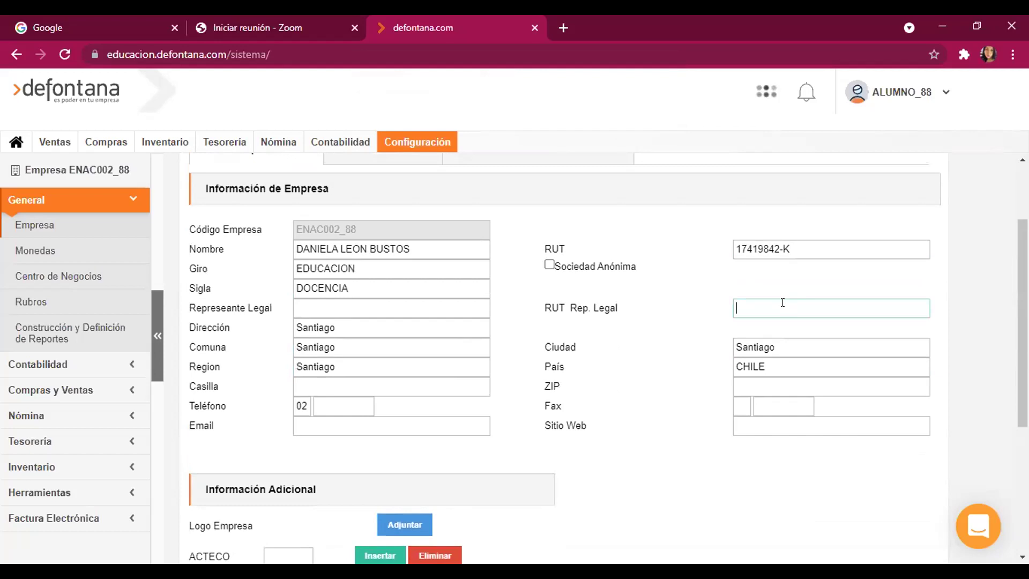
scroll(618, 336, down, 5)
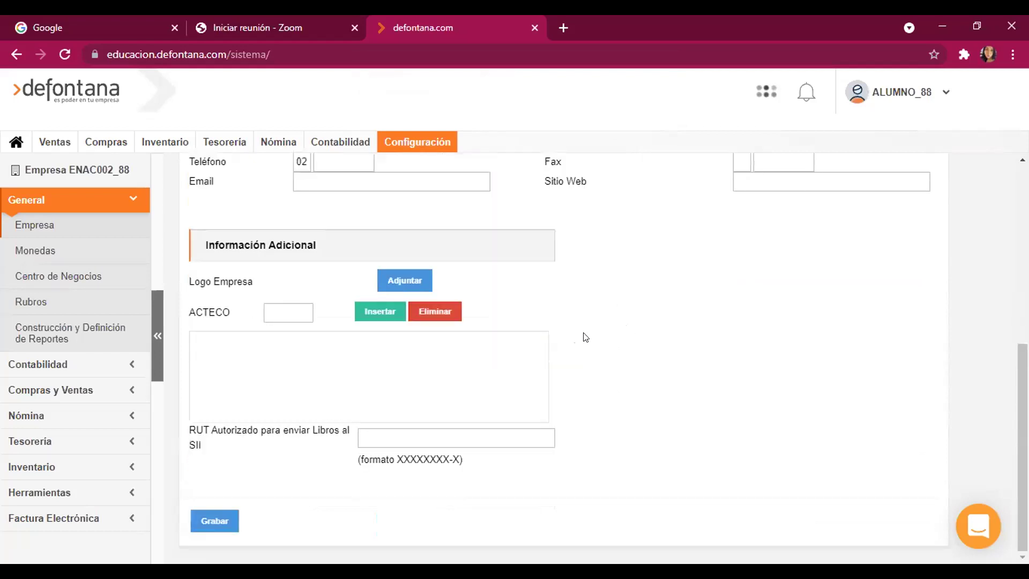
click(216, 520)
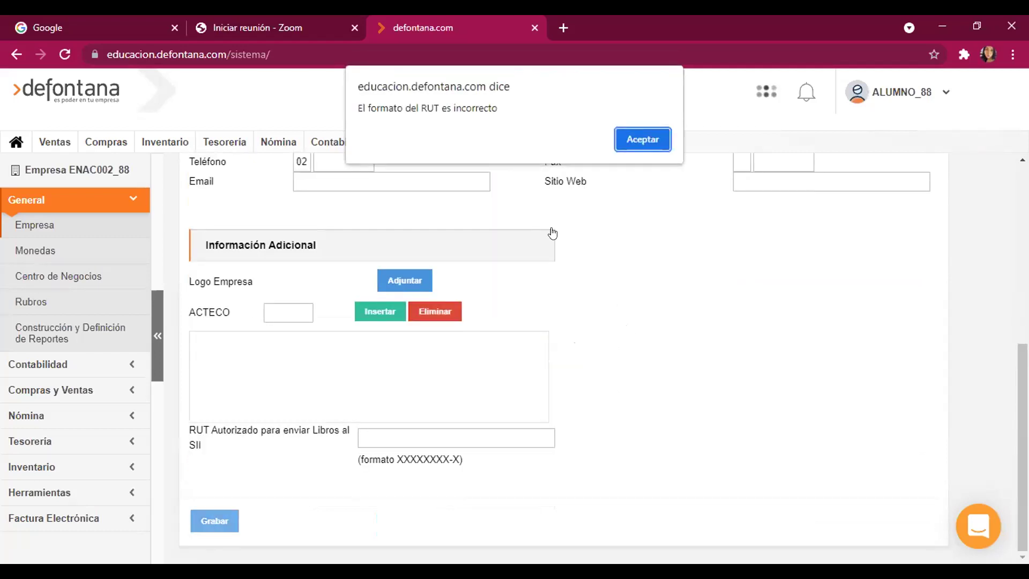
click(641, 138)
Step: Add the hyphen to the representative's RUT and save, confirming 'Registro grabado con éxito'
scroll(699, 258, up, 3)
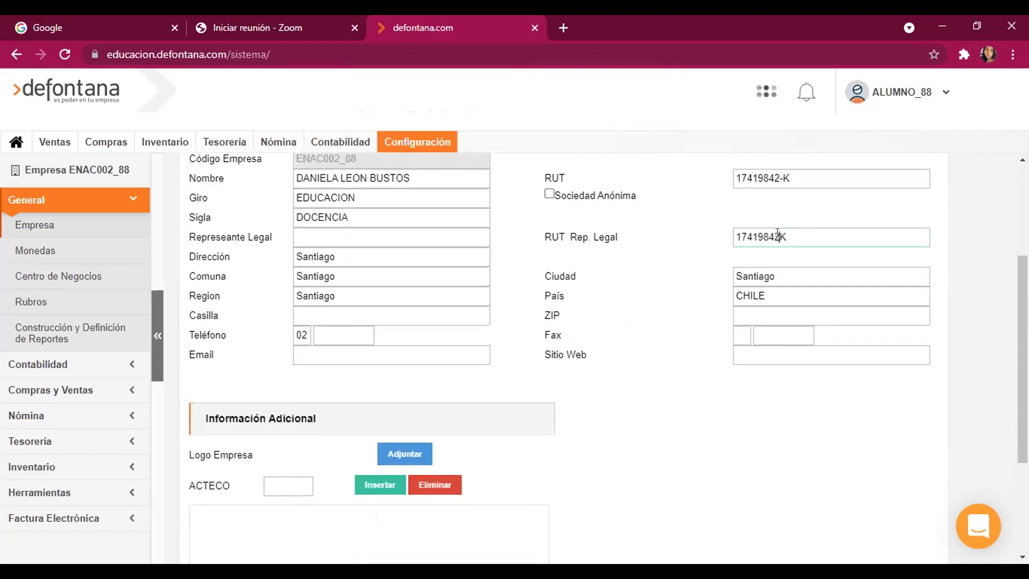
text(-)
scroll(612, 351, down, 3)
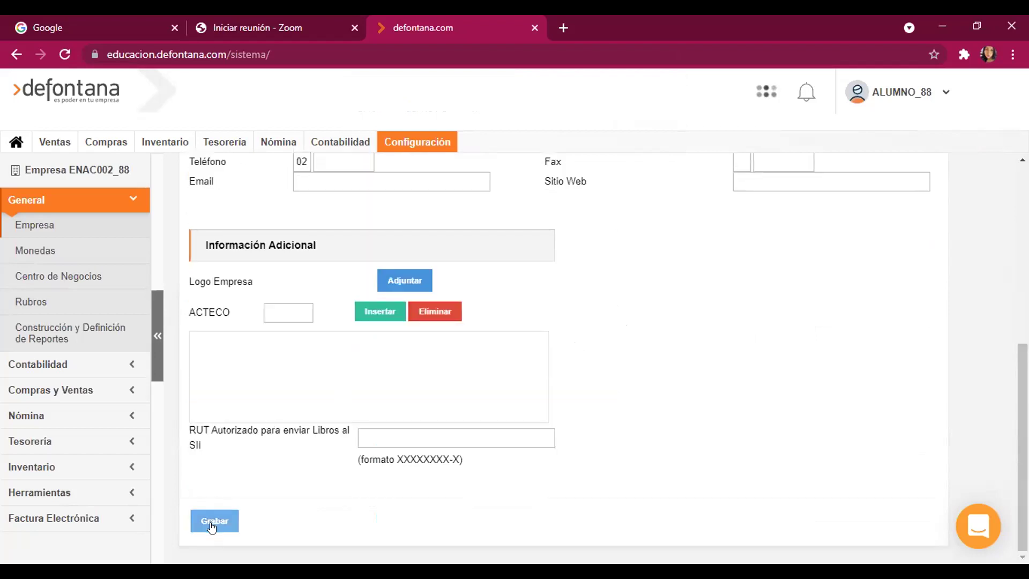
click(212, 524)
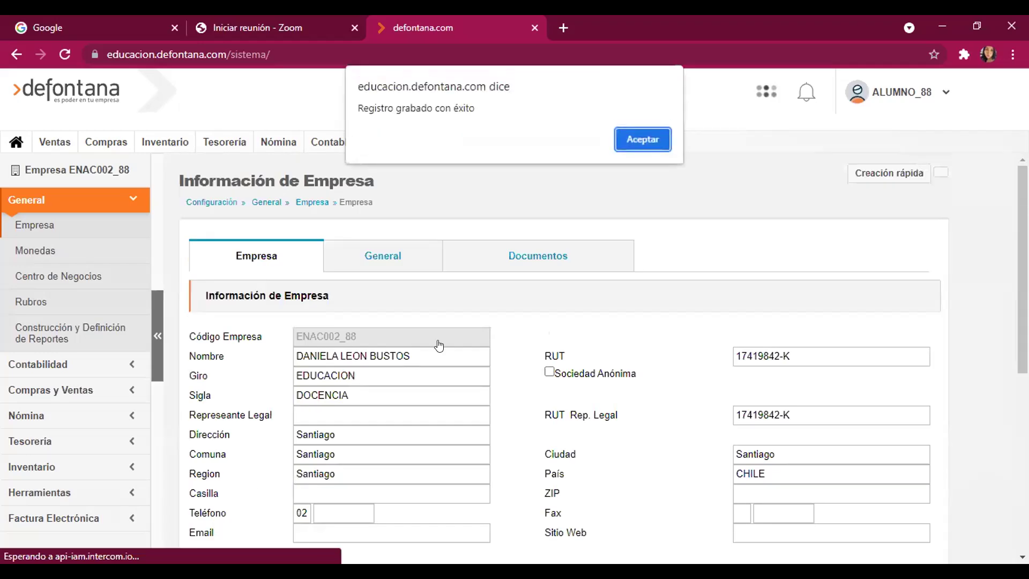
click(642, 139)
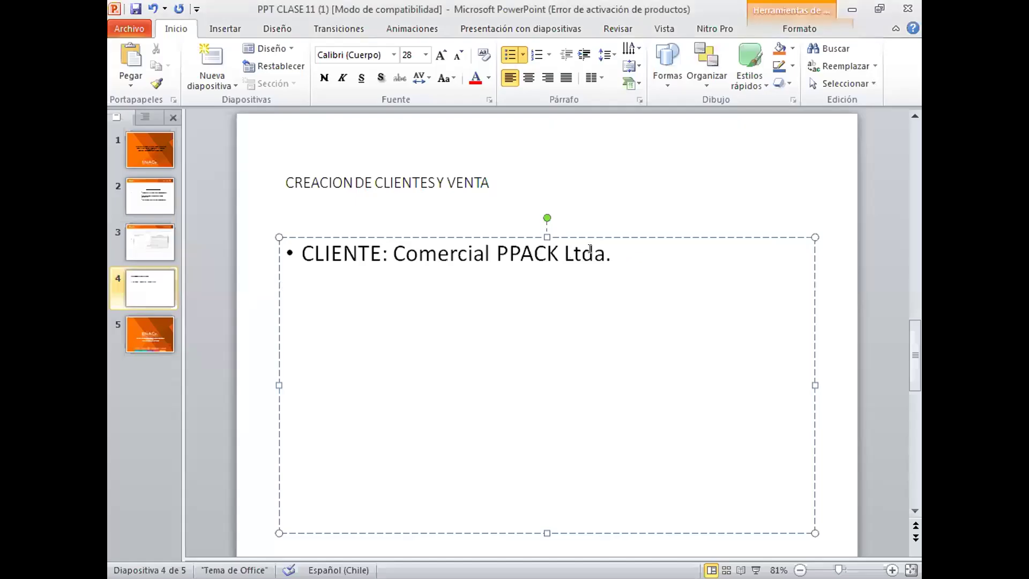
Step: Add the client's RUT after 'Ltda.' on slide 4
click(612, 253)
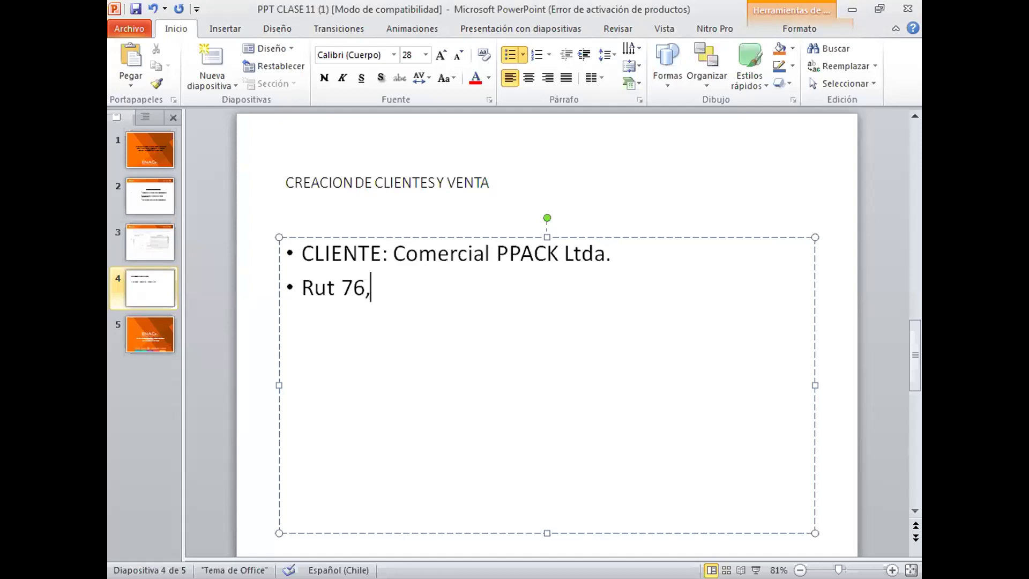
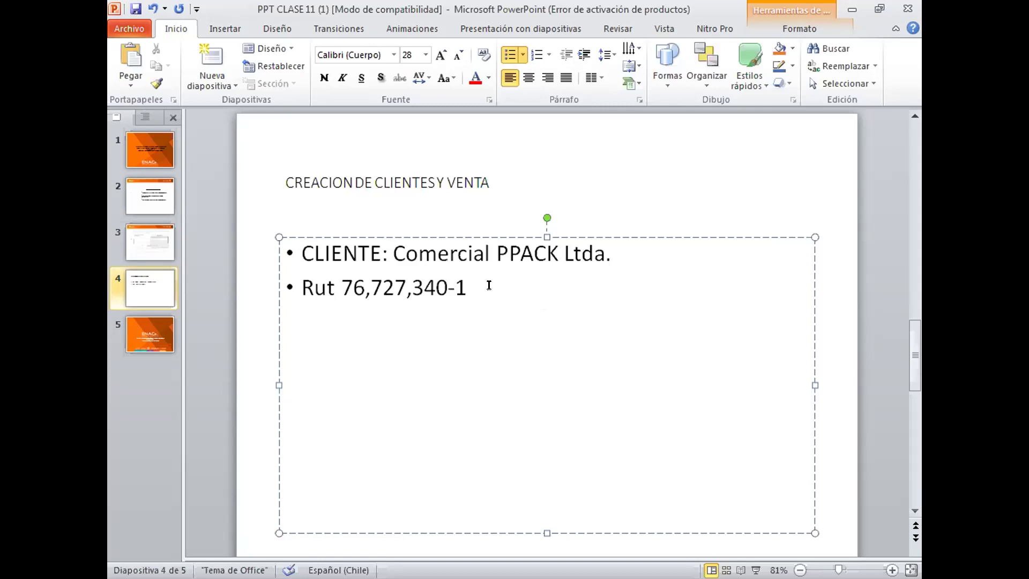
key(Return)
key(BackSpace)
Step: Add a bullet reading 'A1060 REF' below the RUT line
click(345, 337)
key(BackSpace)
key(Return)
key(BackSpace)
key(Return)
text(a106)
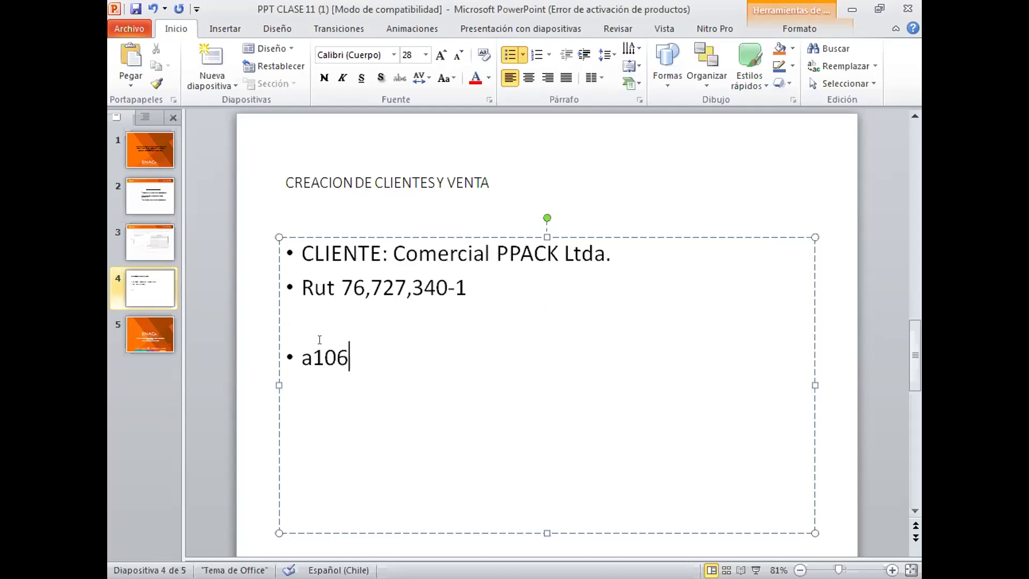
key(BackSpace)
key(BackSpace)
key(BackSpace)
key(BackSpace)
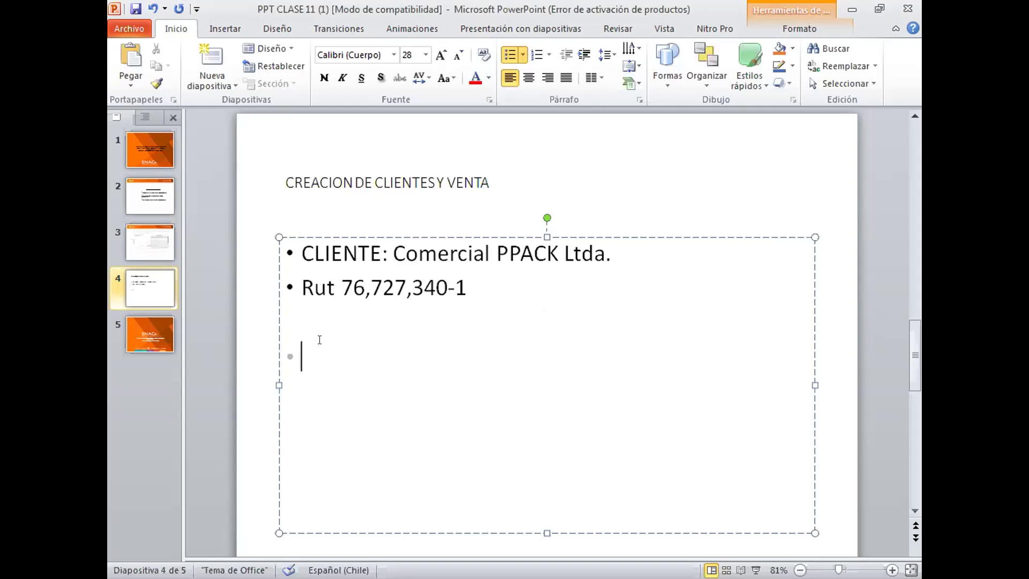
text(A106)
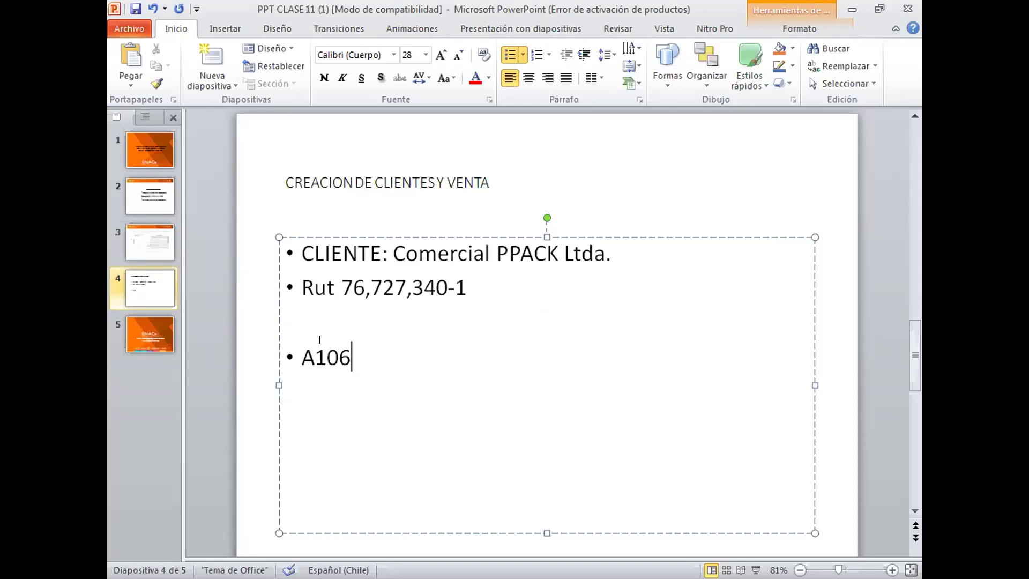
text(0 REF)
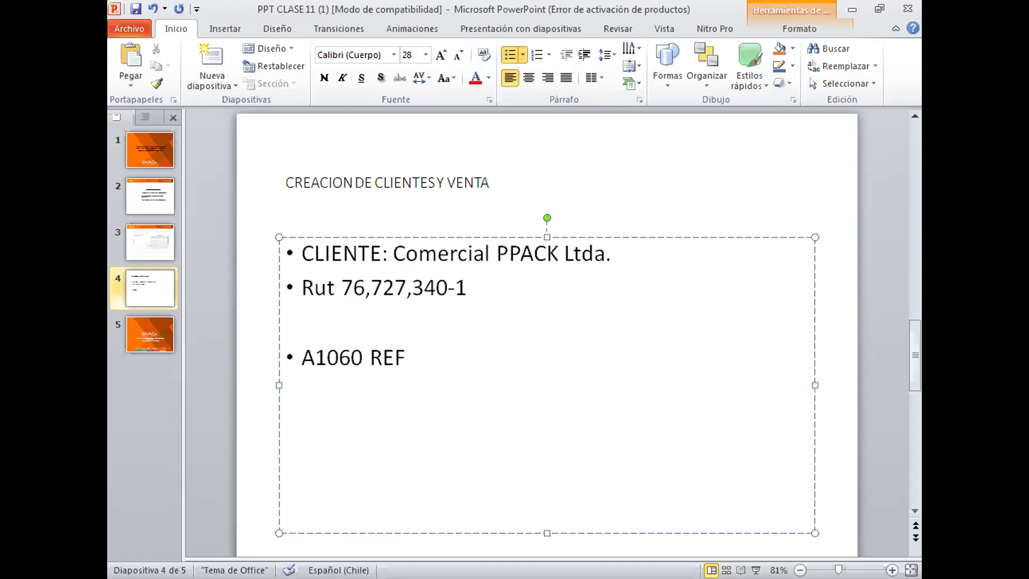
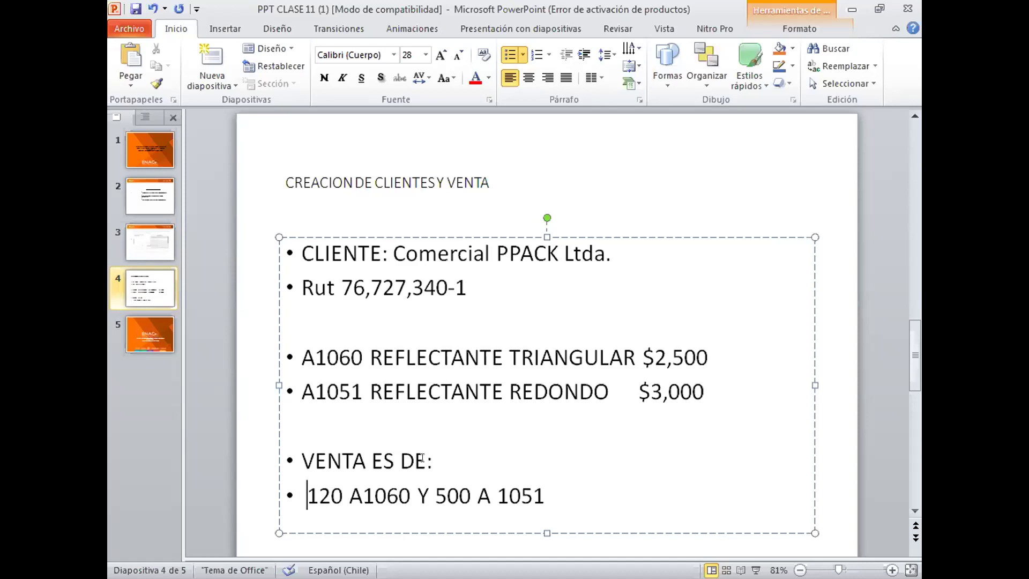
Step: Remove ' Y' to split the sale into two bullets, and delete the empty bullet above
key(Left)
key(Delete)
key(Delete)
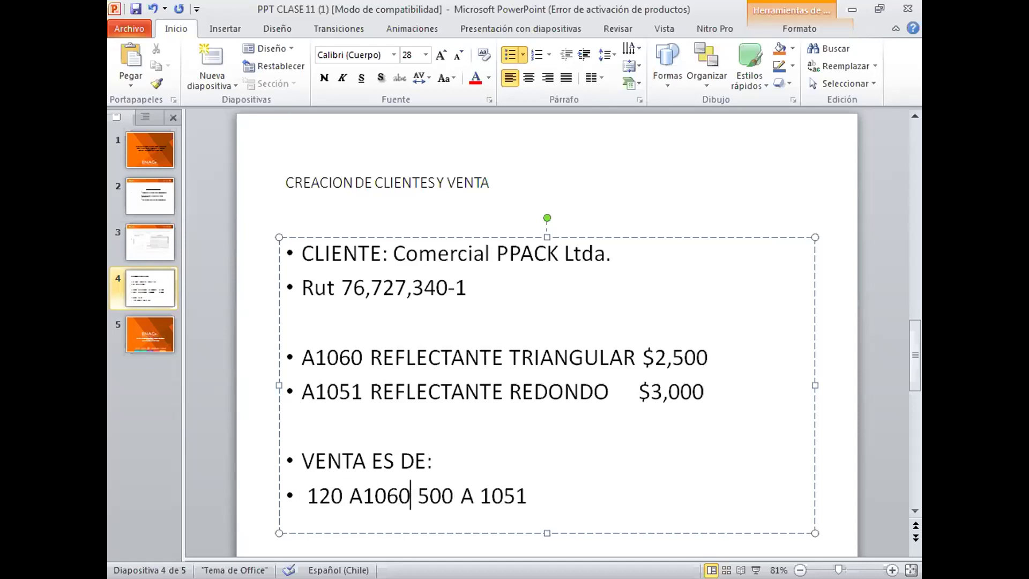
key(Return)
key(Up)
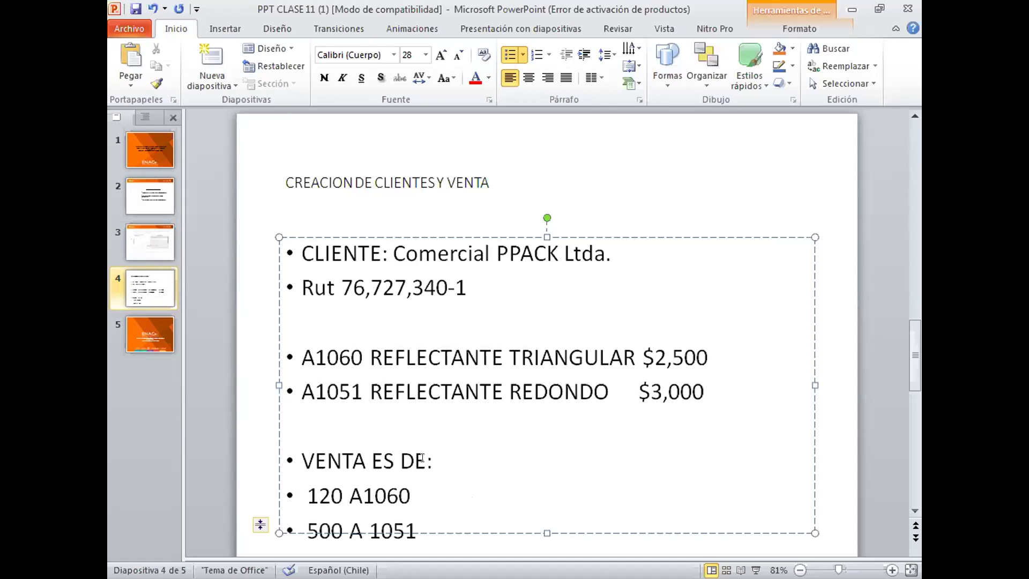
click(367, 428)
key(Delete)
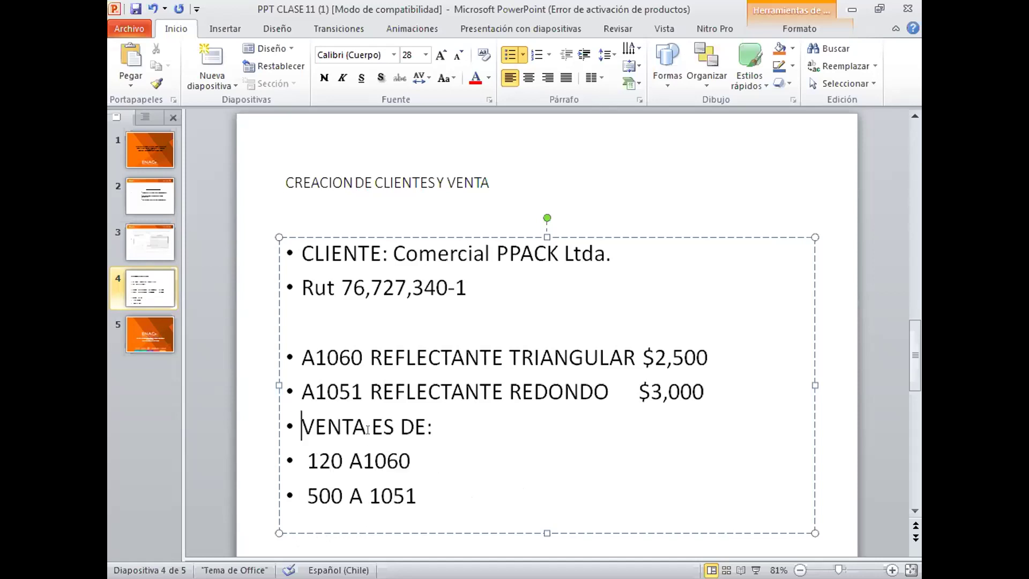
Step: Add 'UNIDADES DE' to both lines: 120 UNIDADES DE A1060 and 500 UNIDADES DE A 1051
click(342, 461)
text(UNIDADES)
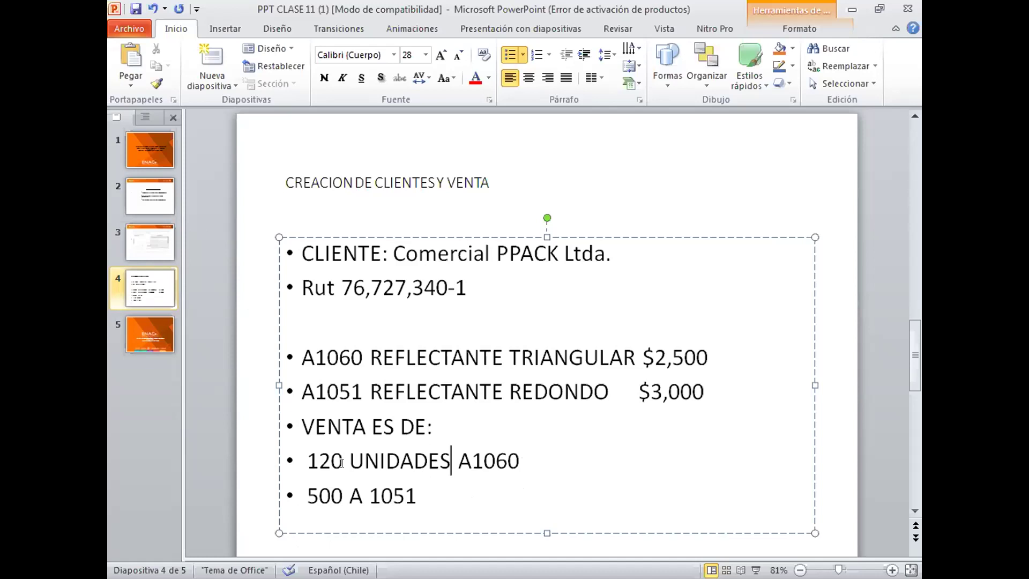
text( DE)
key(Down)
key(Left)
key(Left)
key(Left)
key(Left)
key(Left)
key(Left)
text(UNIDADES DE)
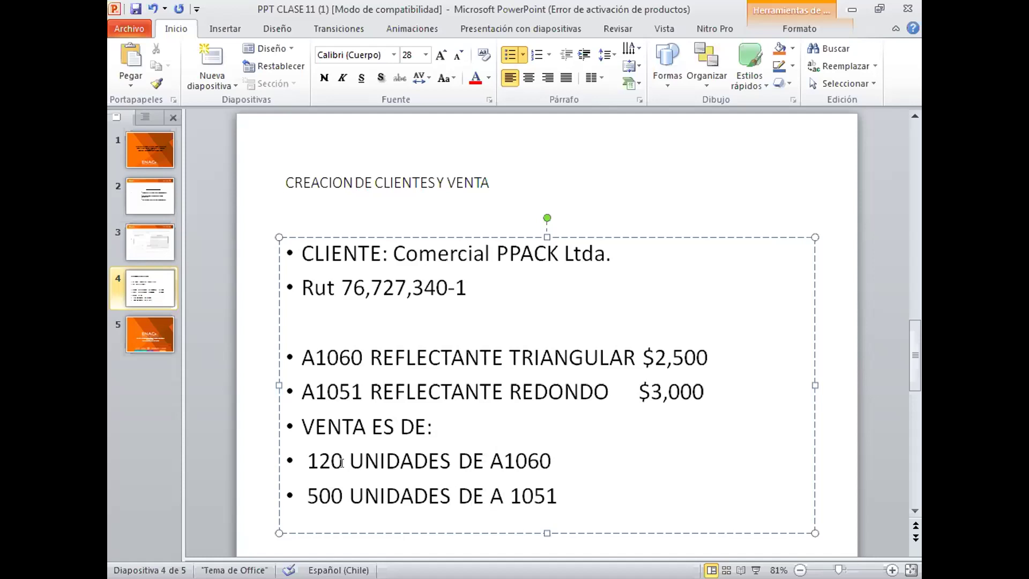
key(Right)
key(Delete)
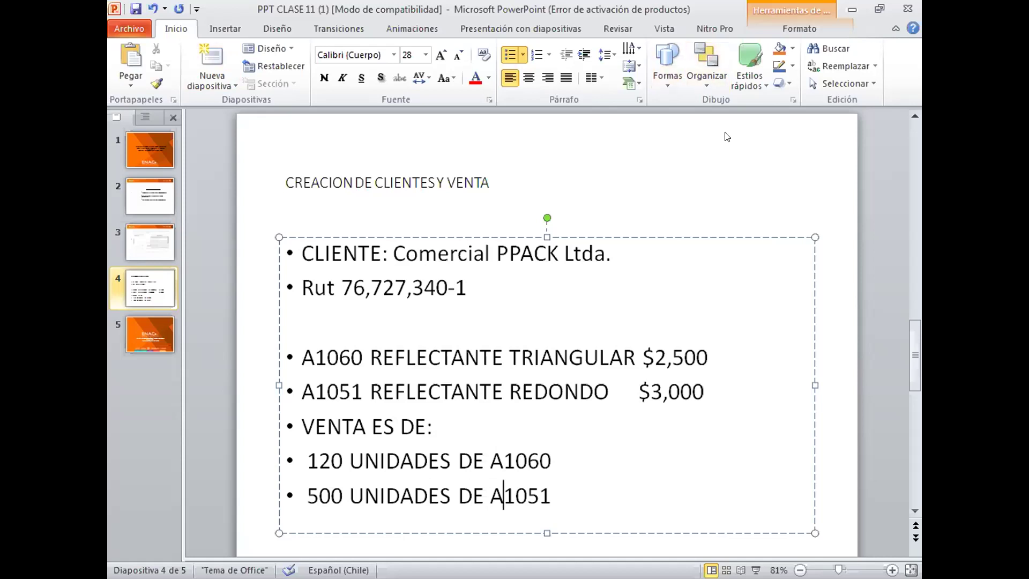
Step: Save the presentation as 'PPT CLASE 11 VISTO EN CLASES 30-09-2021 VESPERTINO' in Descargas
click(132, 30)
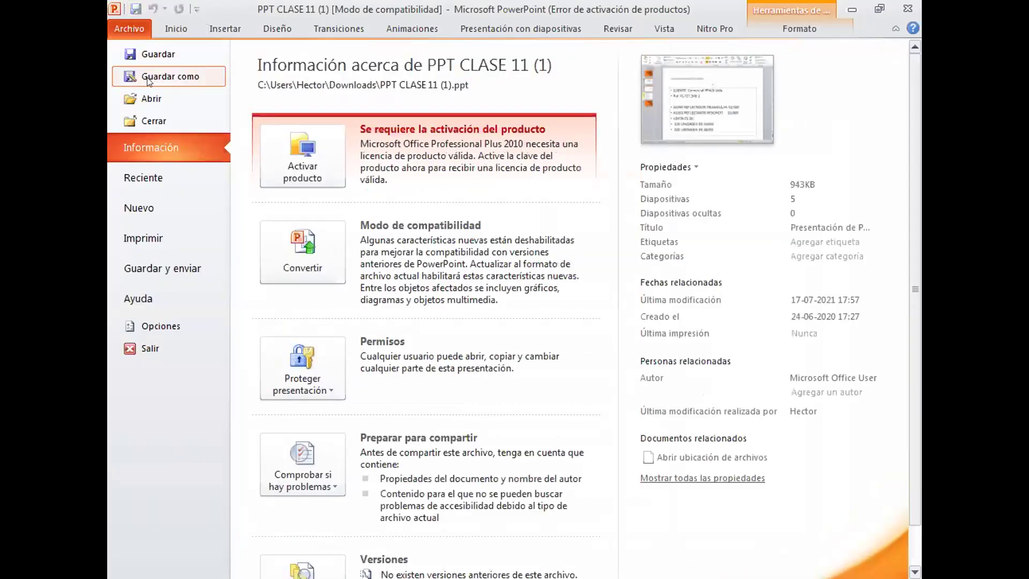
key(Escape)
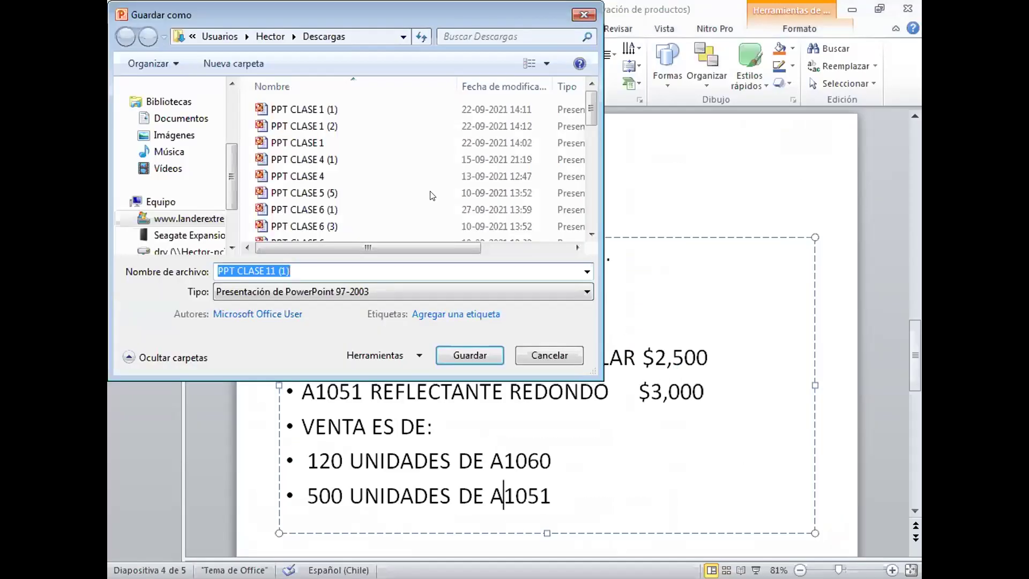
click(324, 266)
key(BackSpace)
key(BackSpace)
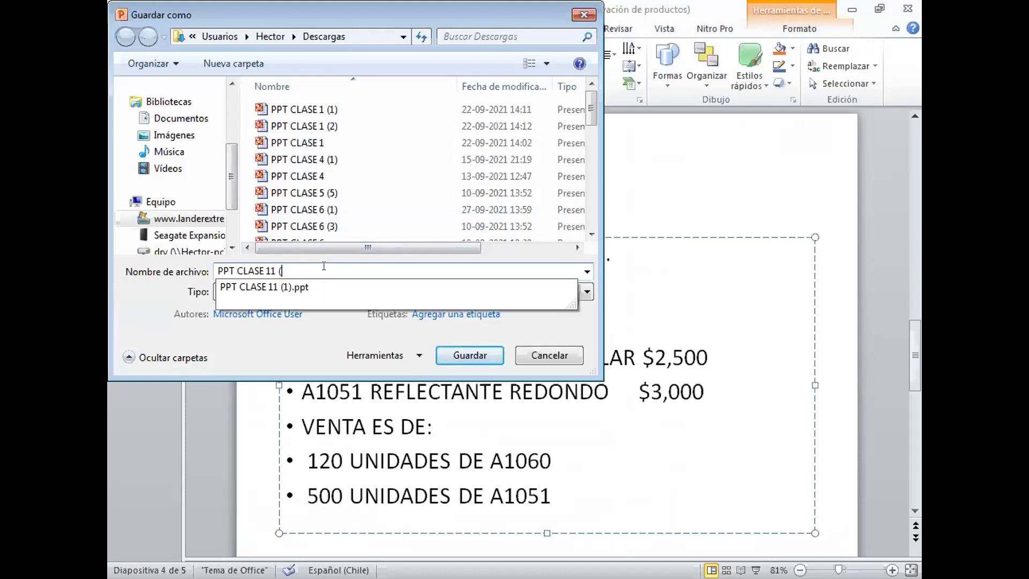
key(BackSpace)
text(VISTO EN CLAES)
key(BackSpace)
key(BackSpace)
key(BackSpace)
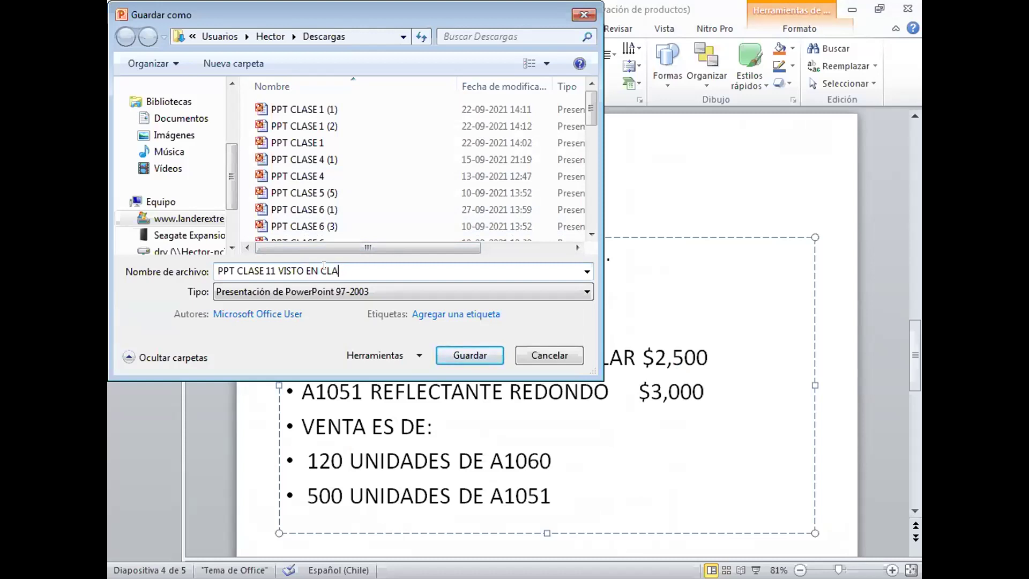
text(ASES 30-09-2021 VESPERTINO)
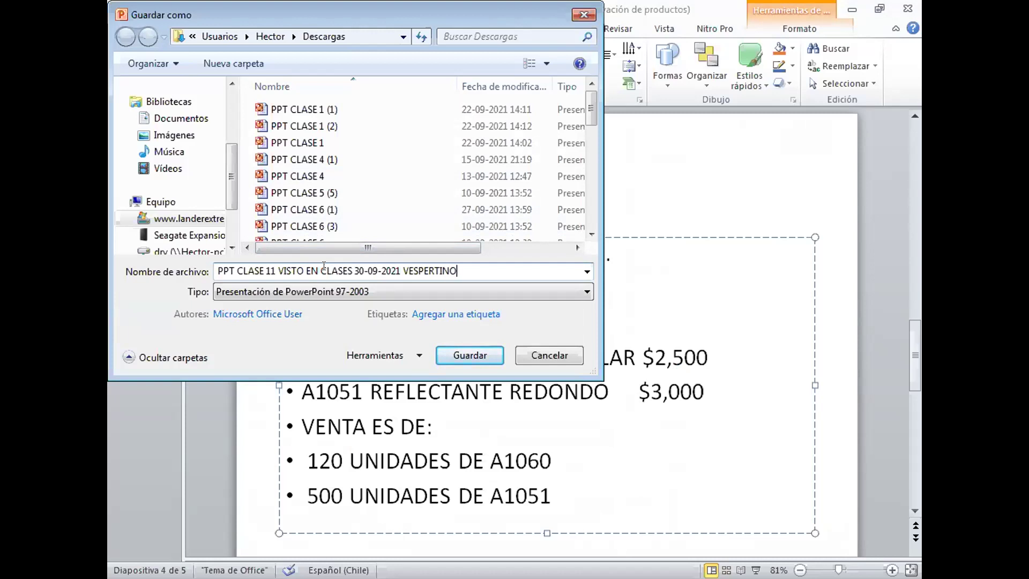
click(464, 354)
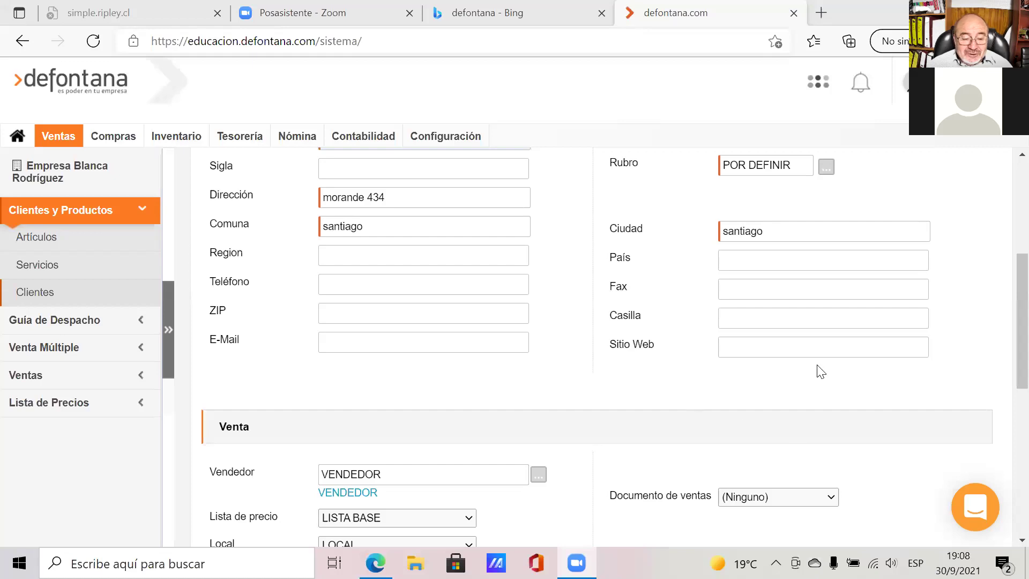
scroll(1004, 333, down, 2)
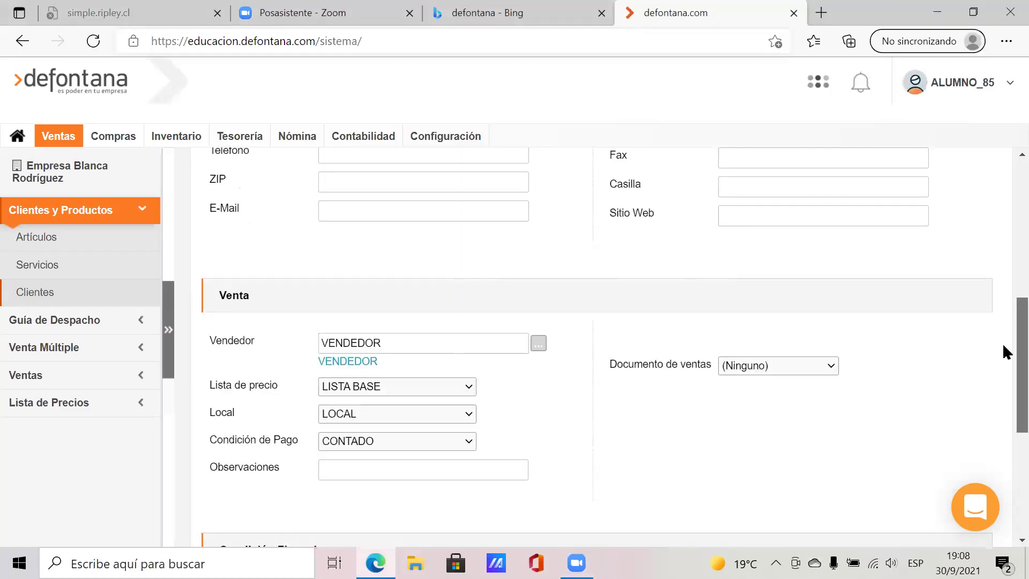
scroll(1003, 268, up, 8)
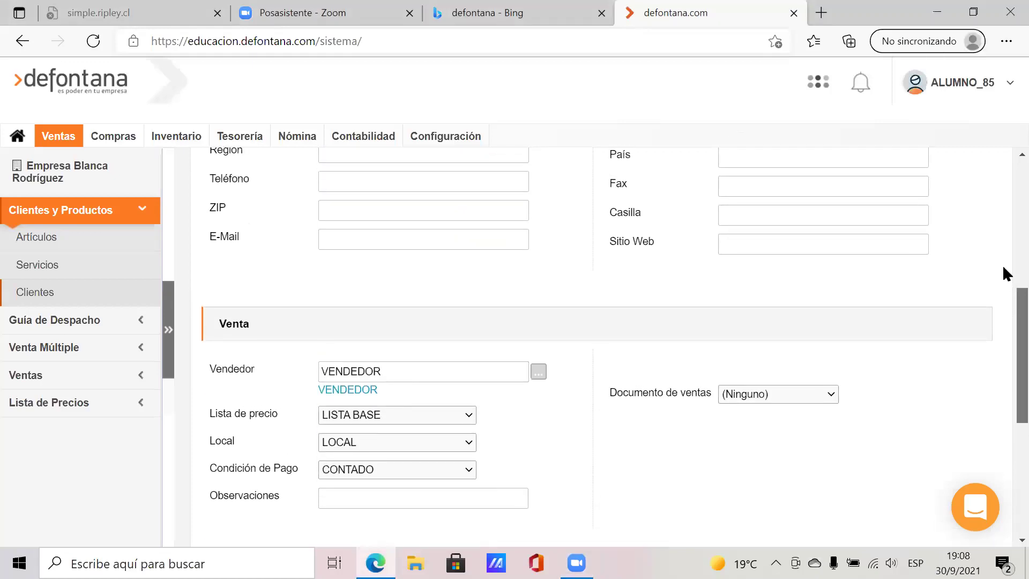
scroll(1002, 265, down, 1)
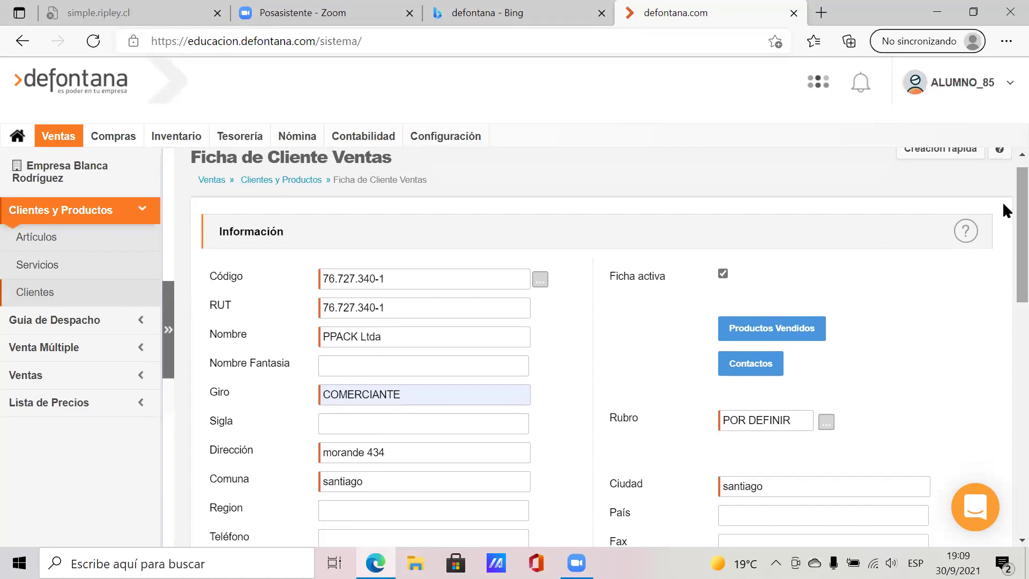
scroll(1002, 203, down, 3)
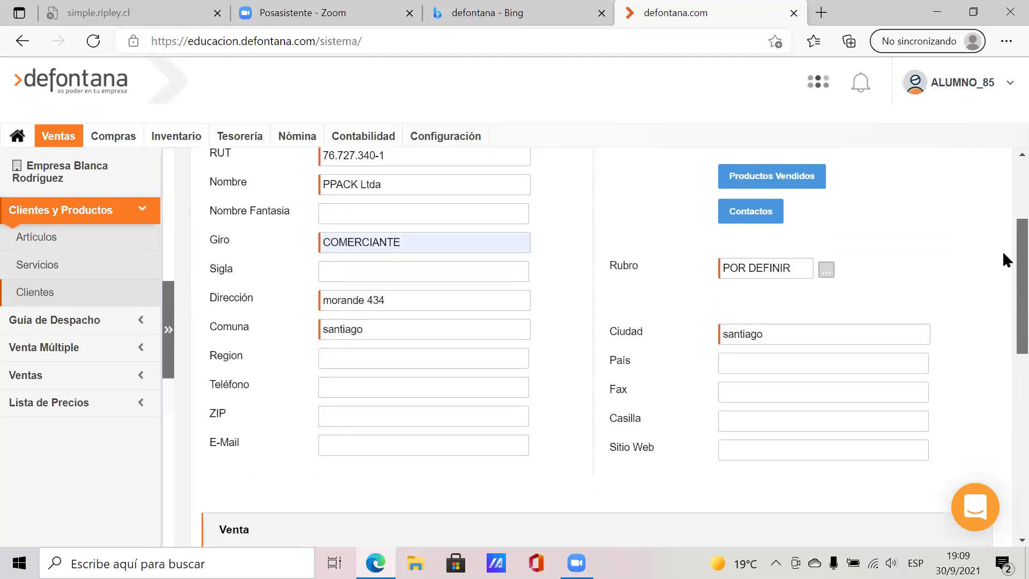
scroll(1002, 250, down, 1)
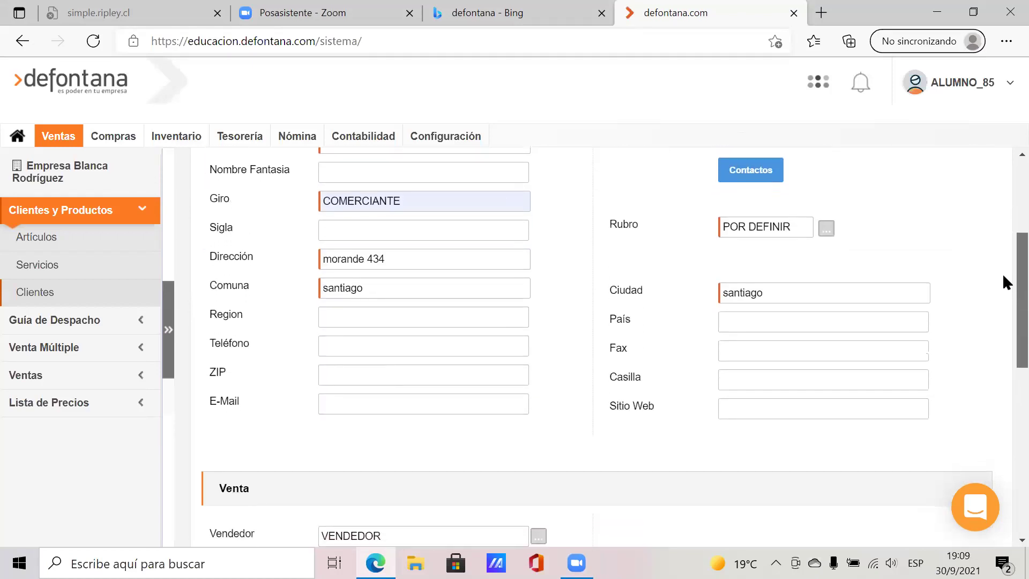
scroll(1001, 268, down, 1)
scroll(1002, 256, up, 2)
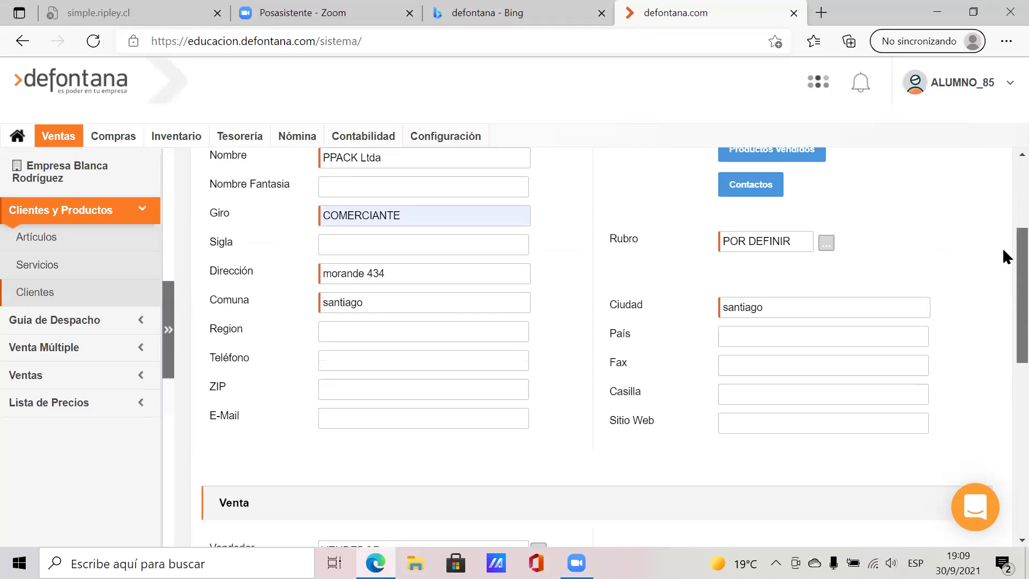
scroll(1004, 268, down, 1)
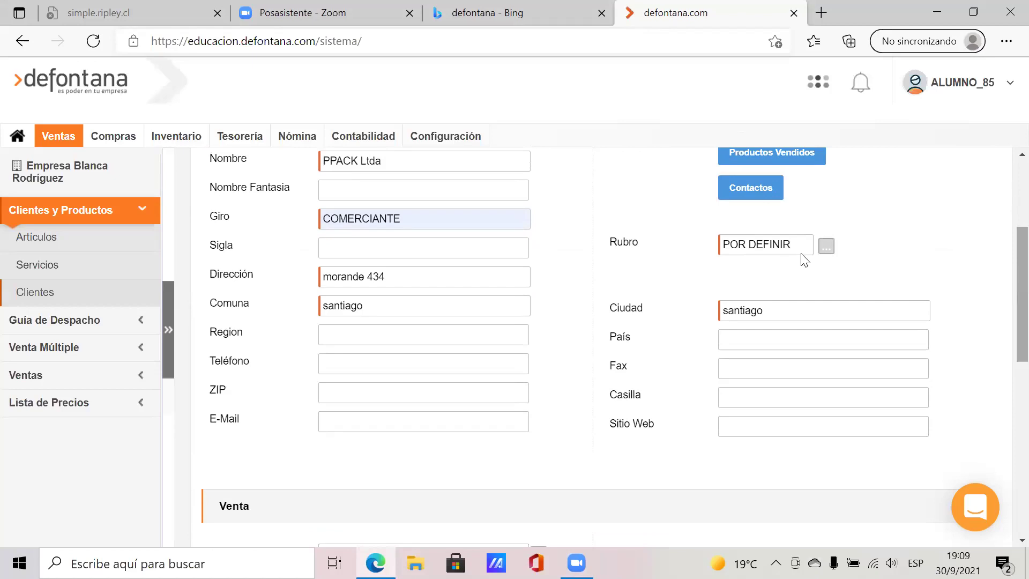
Step: Set the client's Rubro to POR DEFINIR and review the rest of the form
click(820, 248)
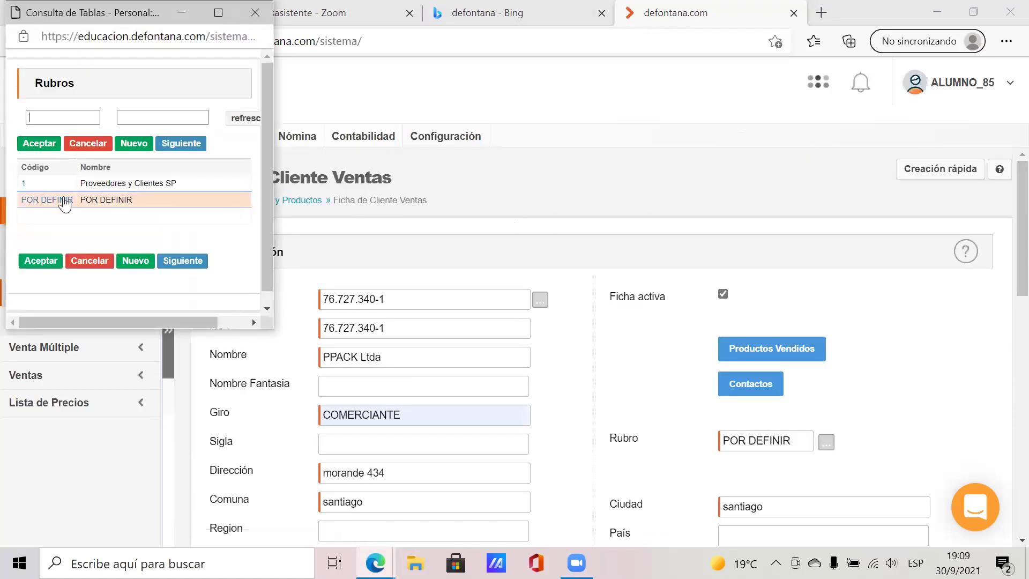
click(36, 200)
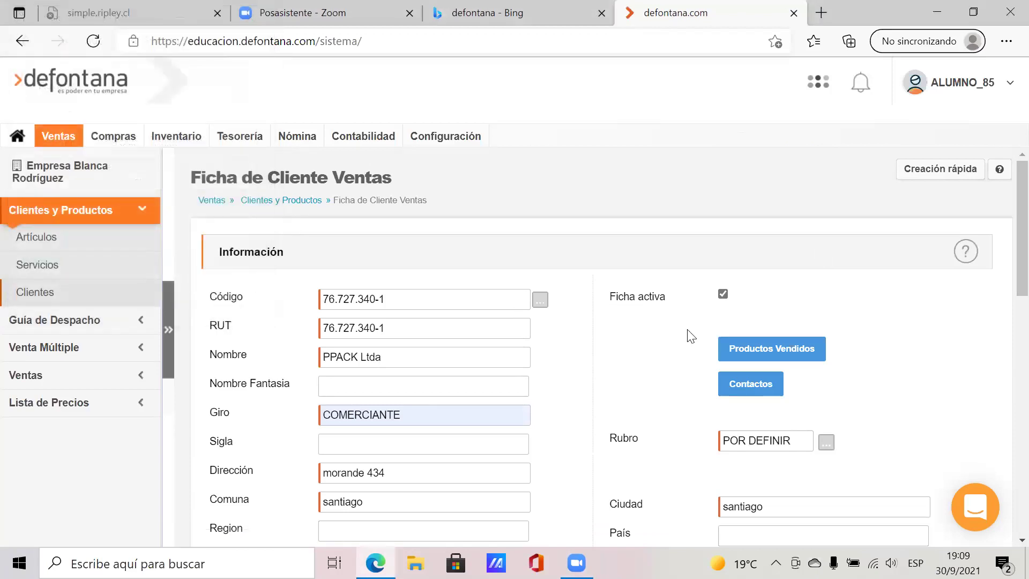
scroll(1004, 248, down, 2)
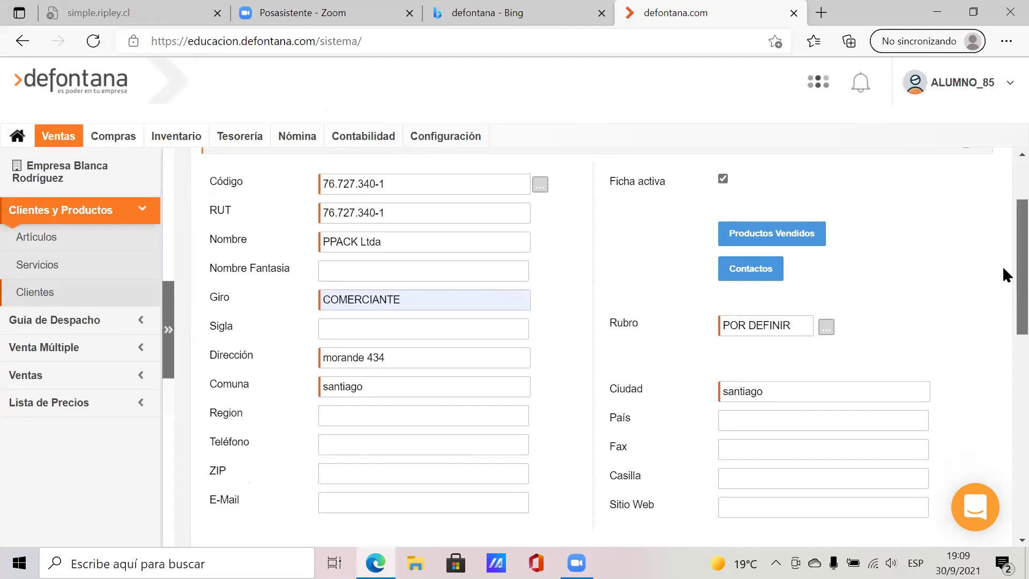
scroll(1002, 266, up, 2)
scroll(1003, 268, down, 2)
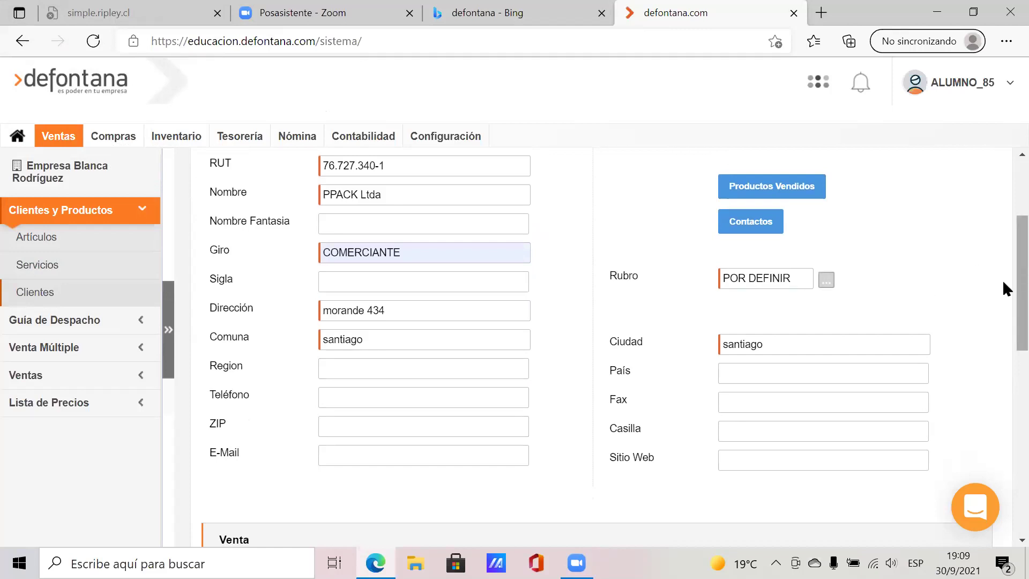
scroll(1004, 308, down, 2)
scroll(1003, 333, down, 1)
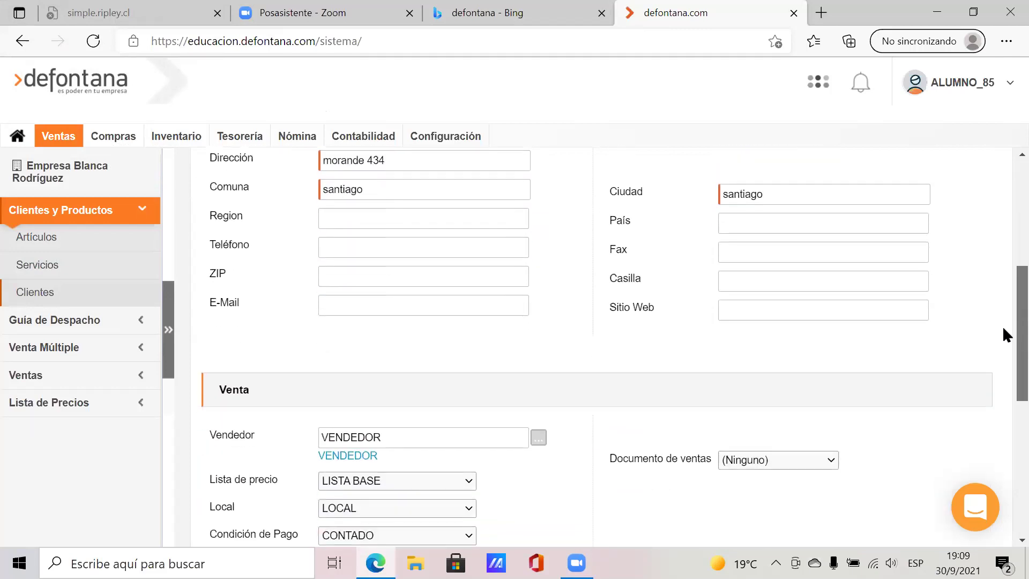
scroll(1003, 315, up, 1)
scroll(1003, 315, up, 1)
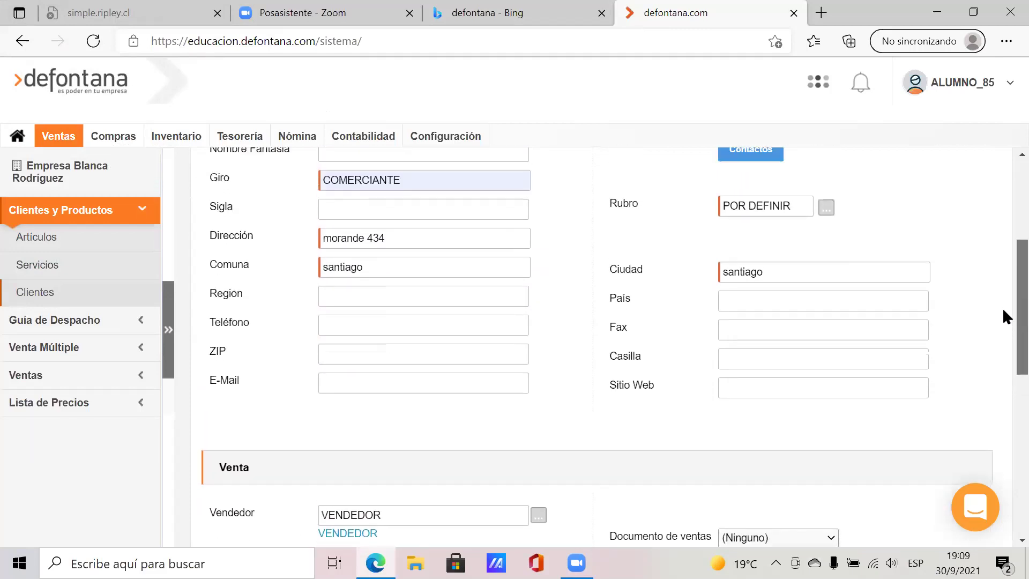
scroll(1004, 324, down, 1)
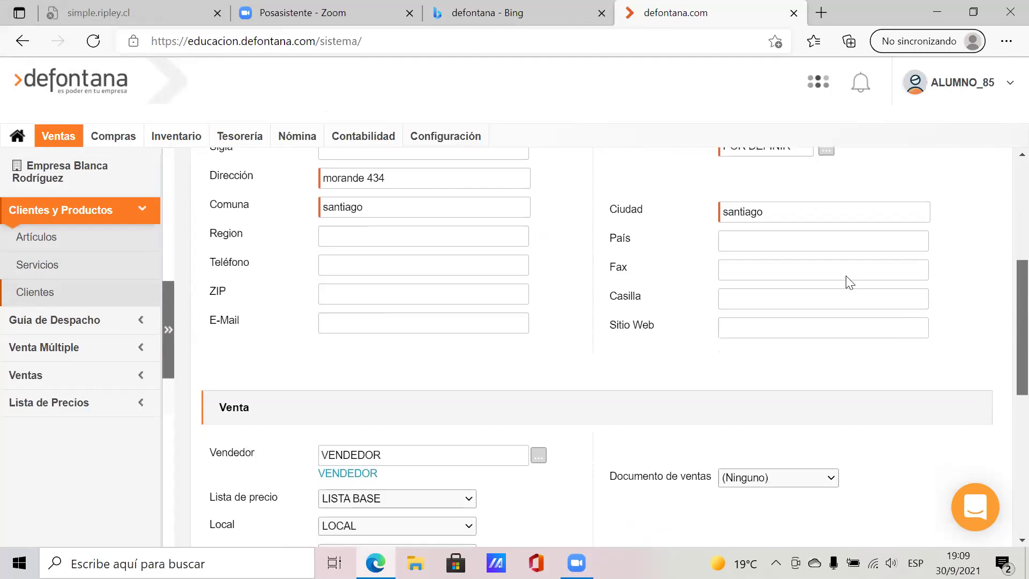
scroll(558, 225, up, 1)
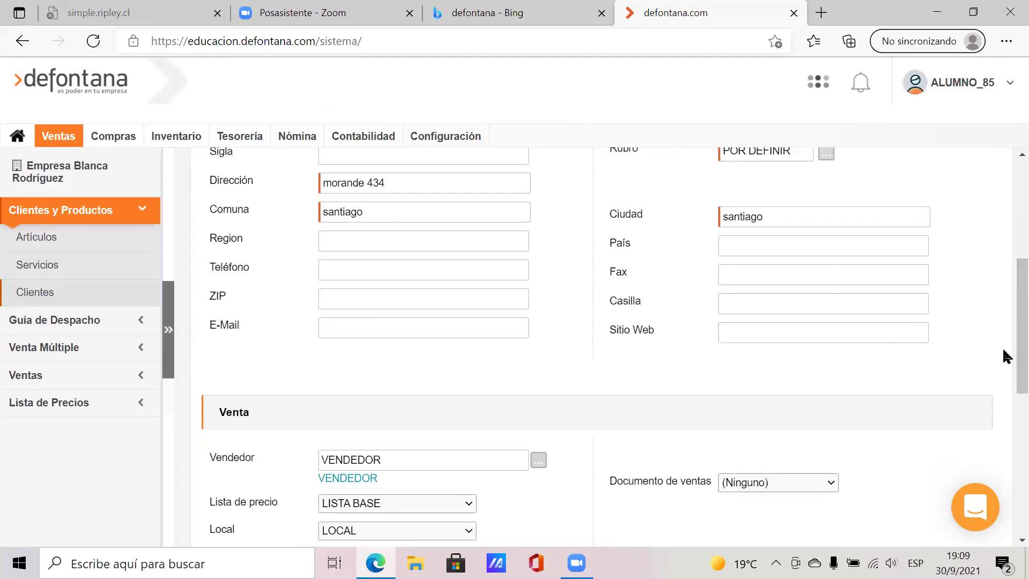
scroll(1004, 360, down, 1)
scroll(1004, 395, down, 1)
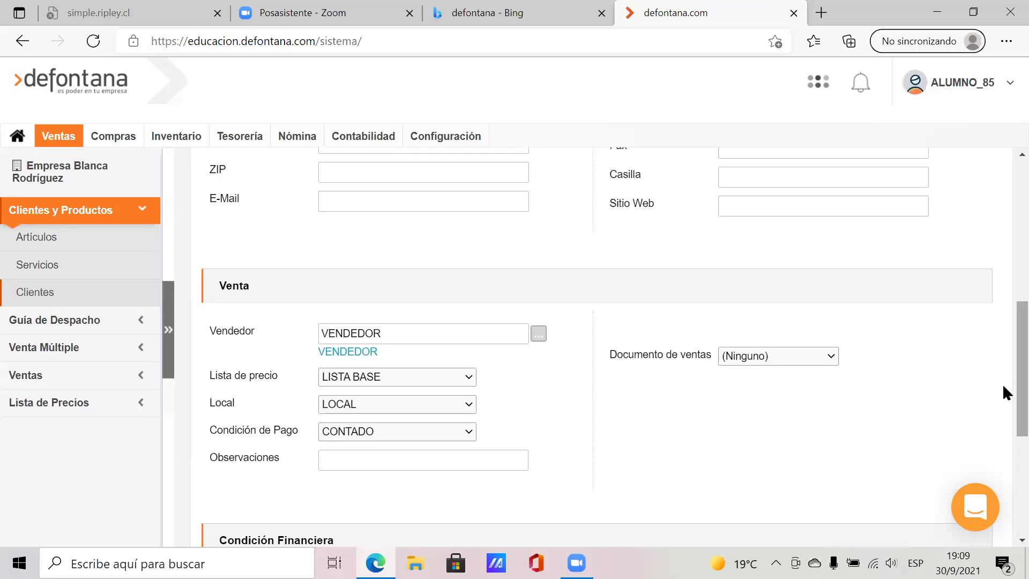
scroll(1003, 412, down, 1)
scroll(1005, 434, down, 4)
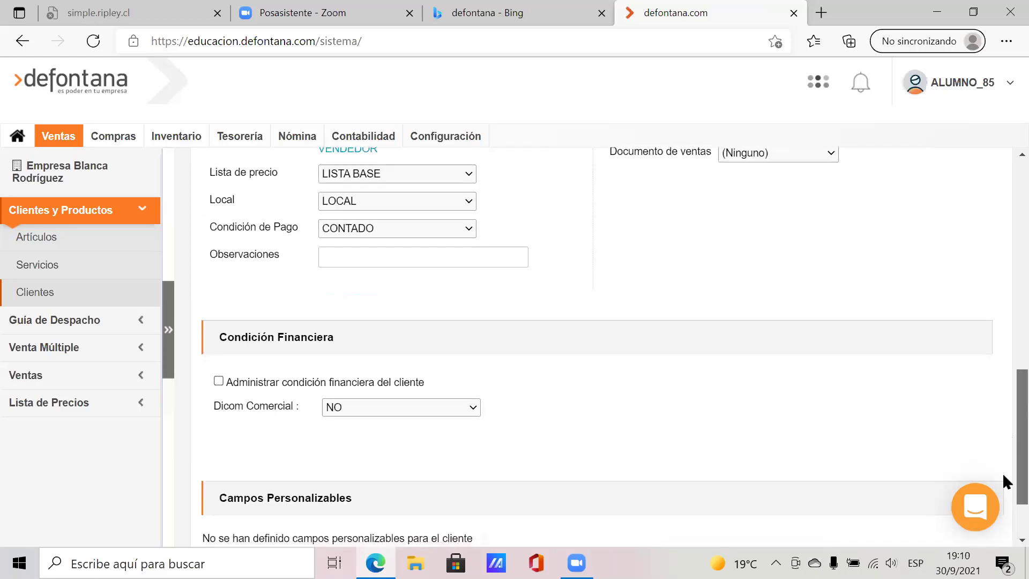
Step: Save the PPACK Ltda client record with Grabar and return to the Venta section
click(226, 501)
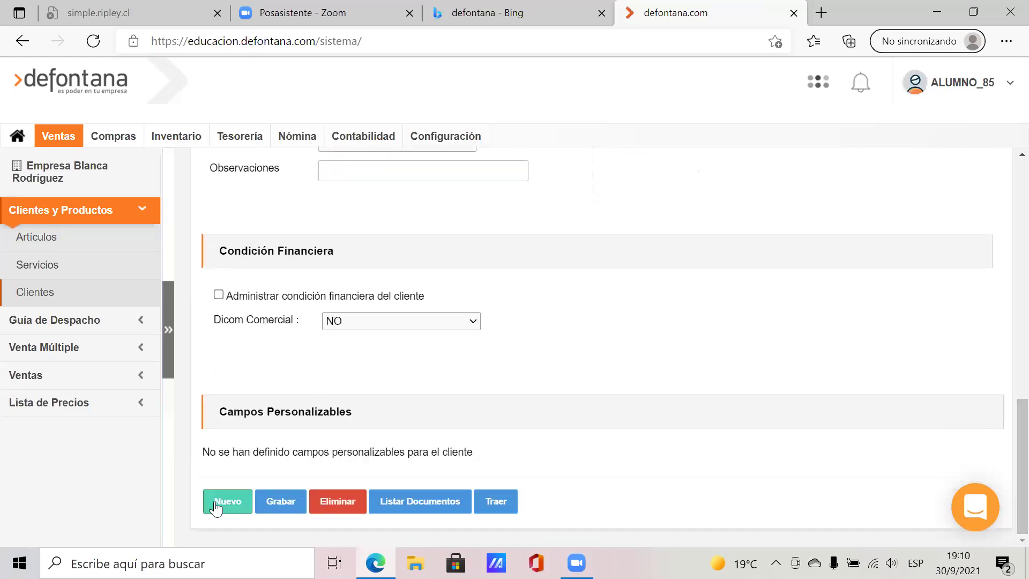
click(284, 501)
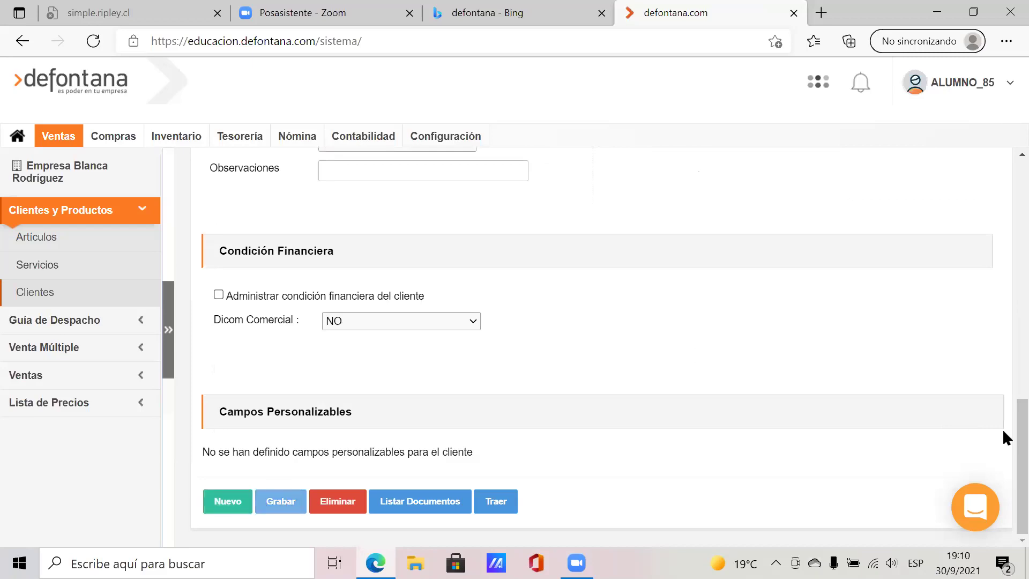
scroll(1003, 397, up, 4)
scroll(1003, 363, down, 1)
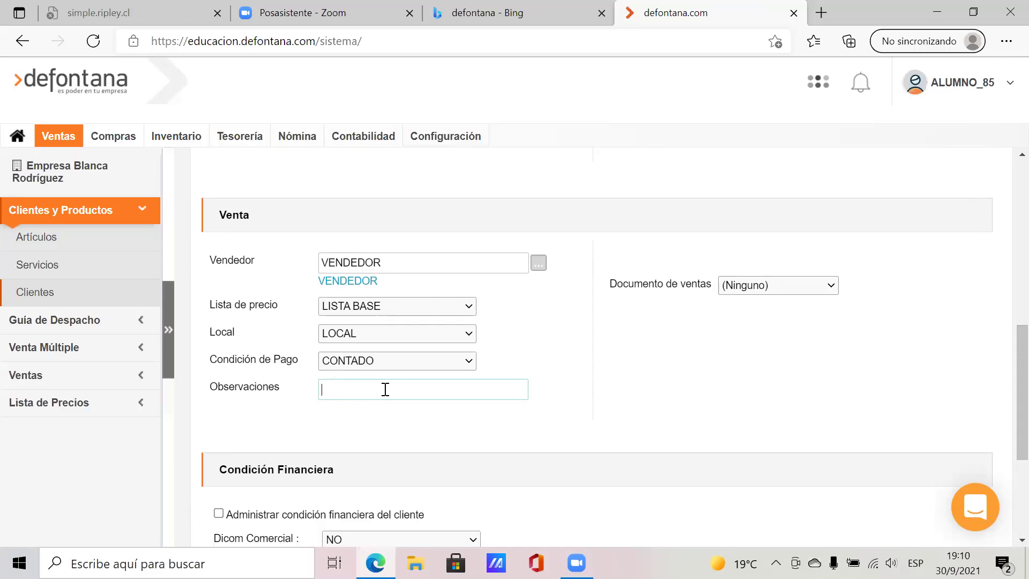
Step: Type 'amigo' in Observaciones, then erase it so the field stays empty
click(385, 389)
text(amigo)
key(BackSpace)
key(BackSpace)
key(BackSpace)
key(BackSpace)
key(BackSpace)
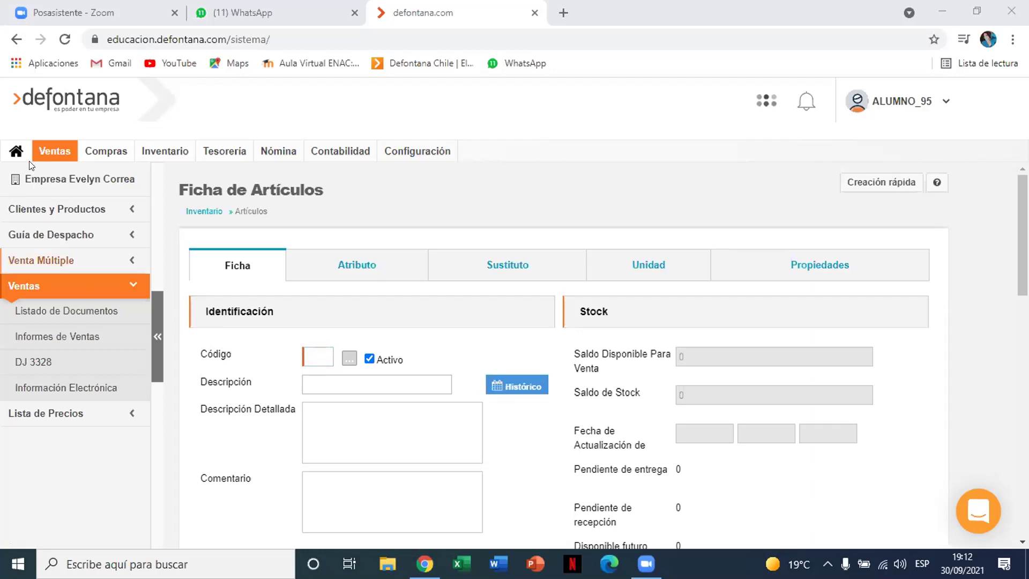
Step: Open Lista de Clientes from Clientes y Productos in the sidebar
click(51, 208)
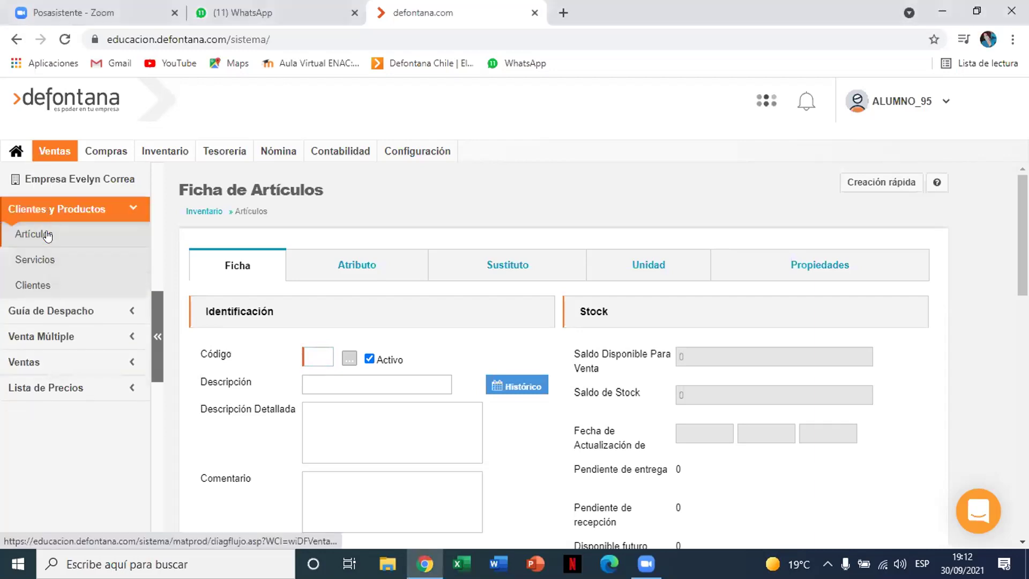
click(35, 284)
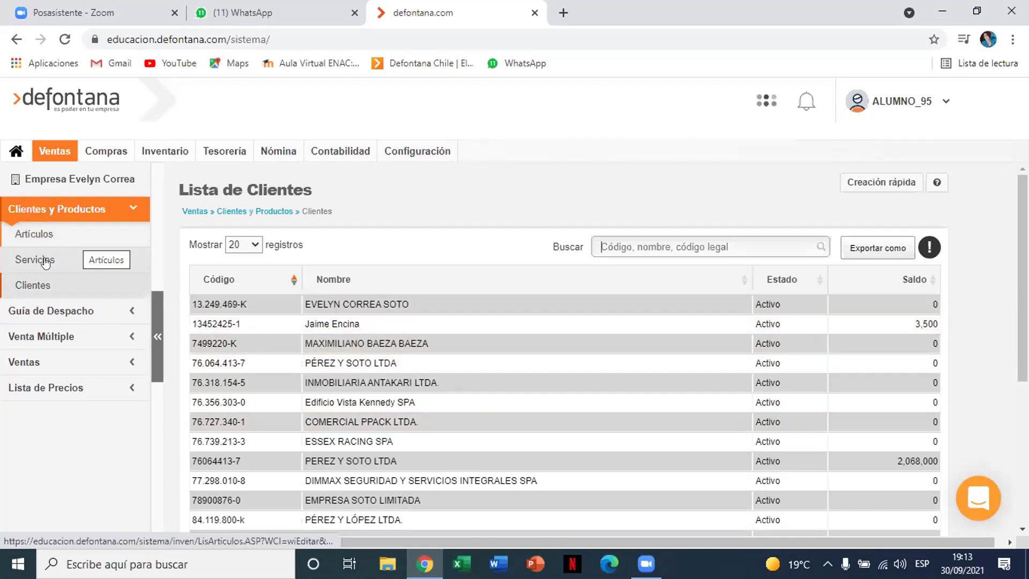
Step: Open the Maestro de Artículos via Ventas > Clientes y Productos > Artículos
click(24, 362)
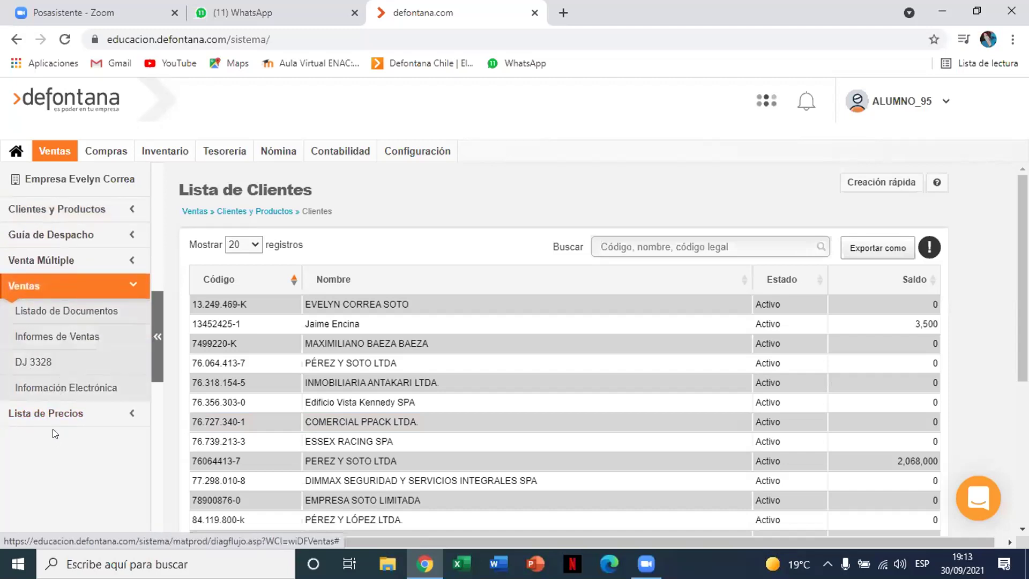
click(56, 150)
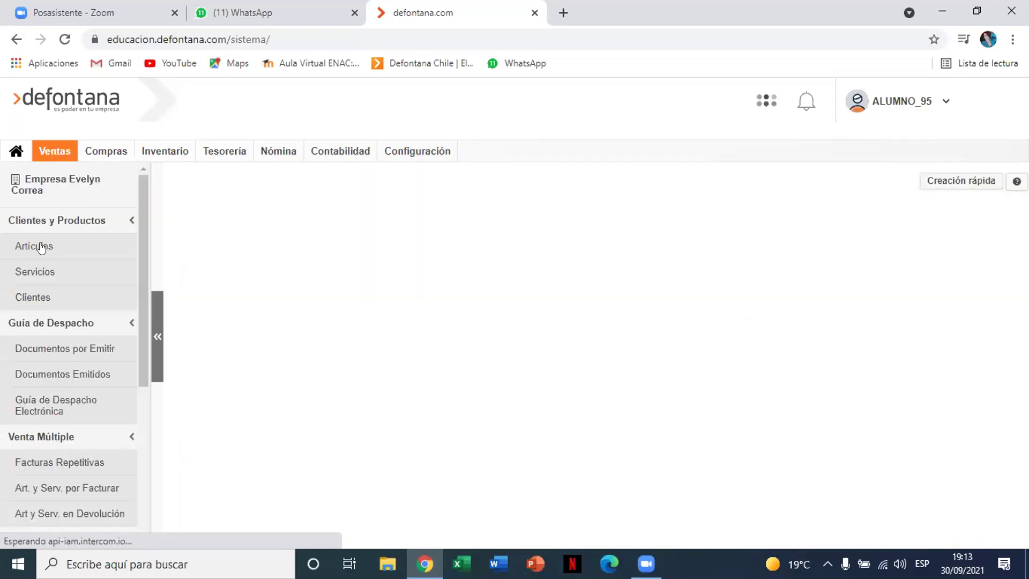
click(41, 248)
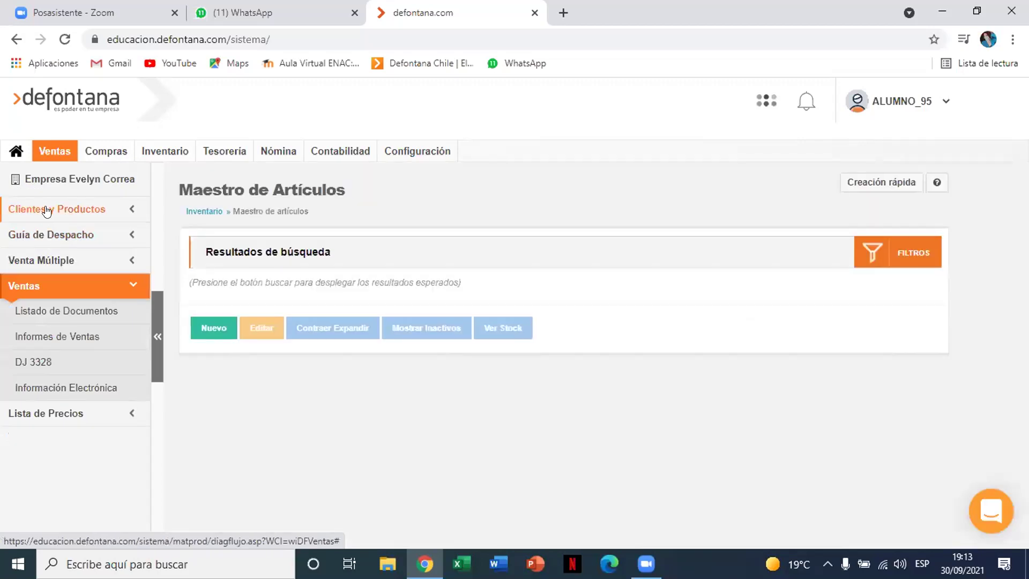
Step: Search all articles, listing A1001 - ARTÍCULO DE PRUEBA priced $1,000 with saldo 0
click(46, 211)
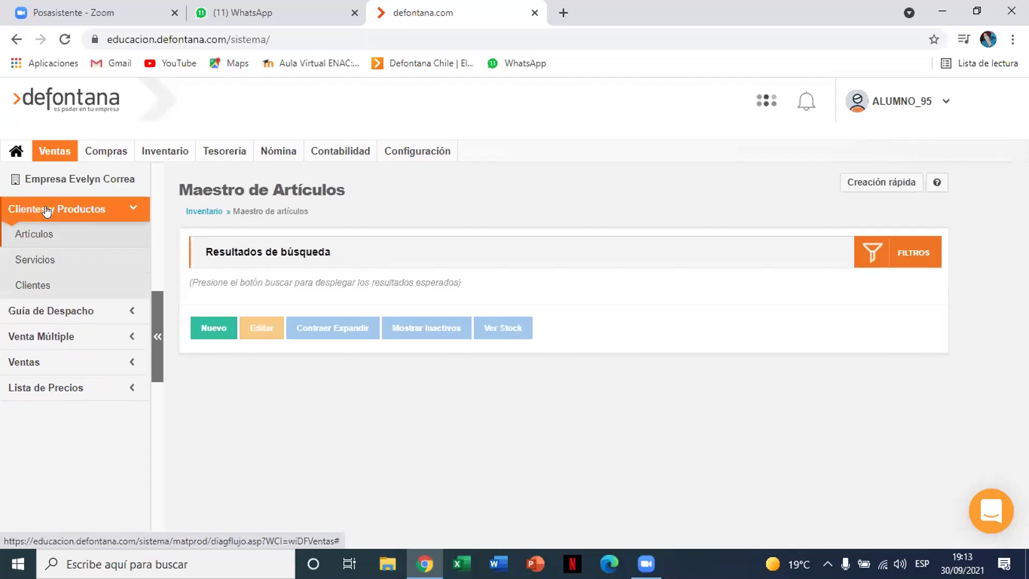
click(36, 234)
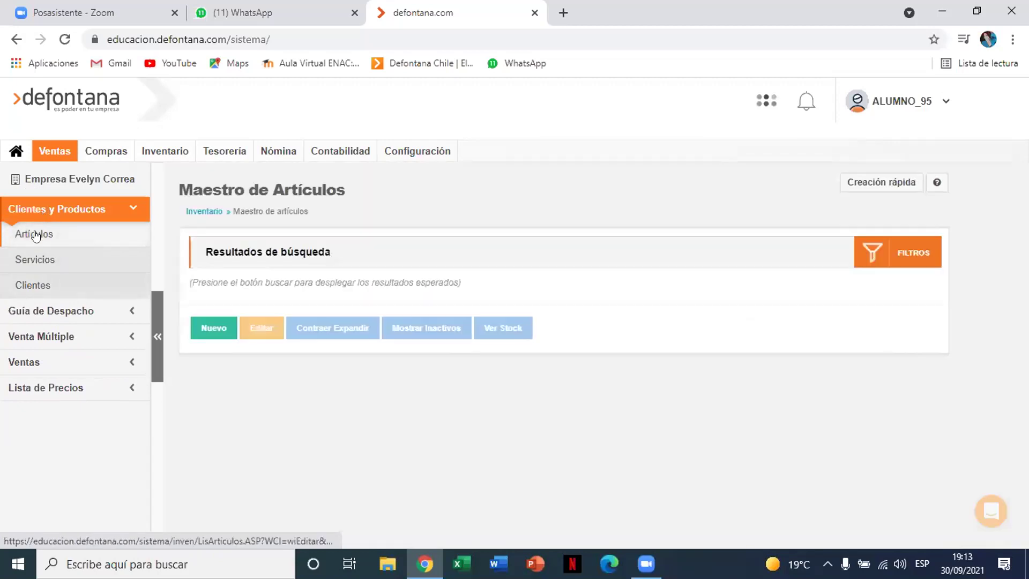
click(910, 253)
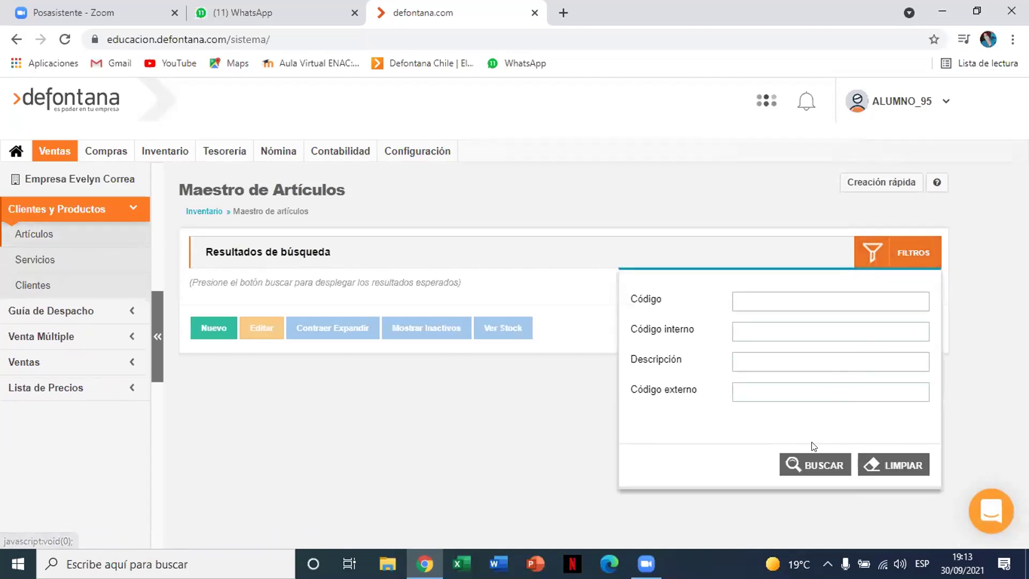
click(813, 465)
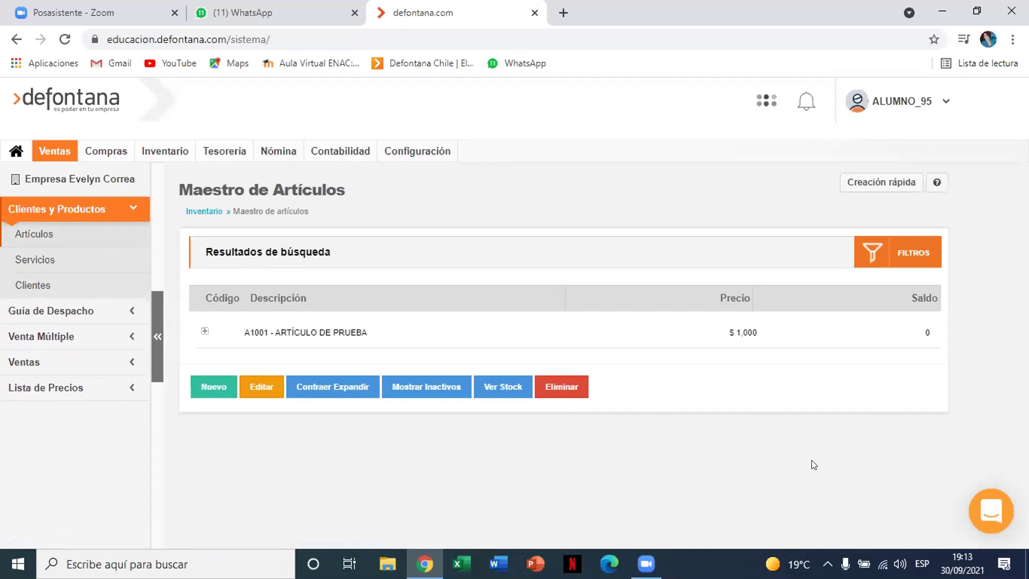
Step: Create a new article with code A1060 and descriptions 'REFLECTANTE TRIANGULAR'
click(204, 393)
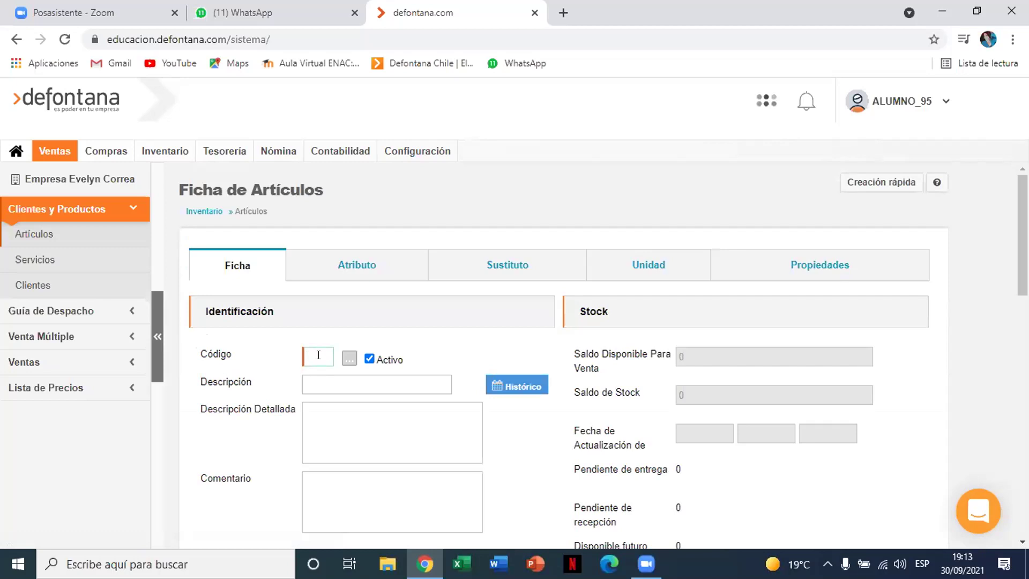
text(A)
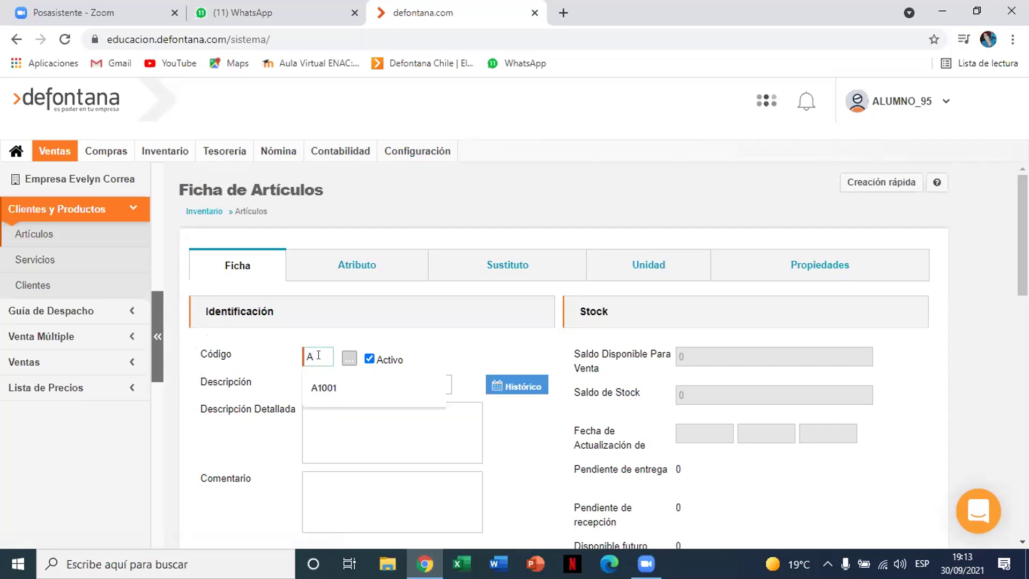
text(106-)
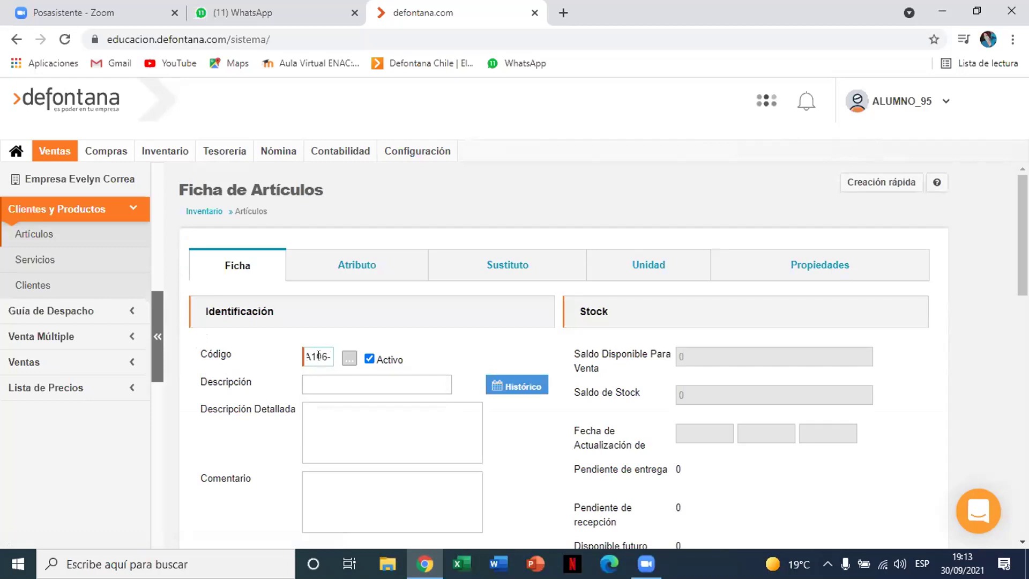
key(BackSpace)
text(0)
click(313, 382)
text(R)
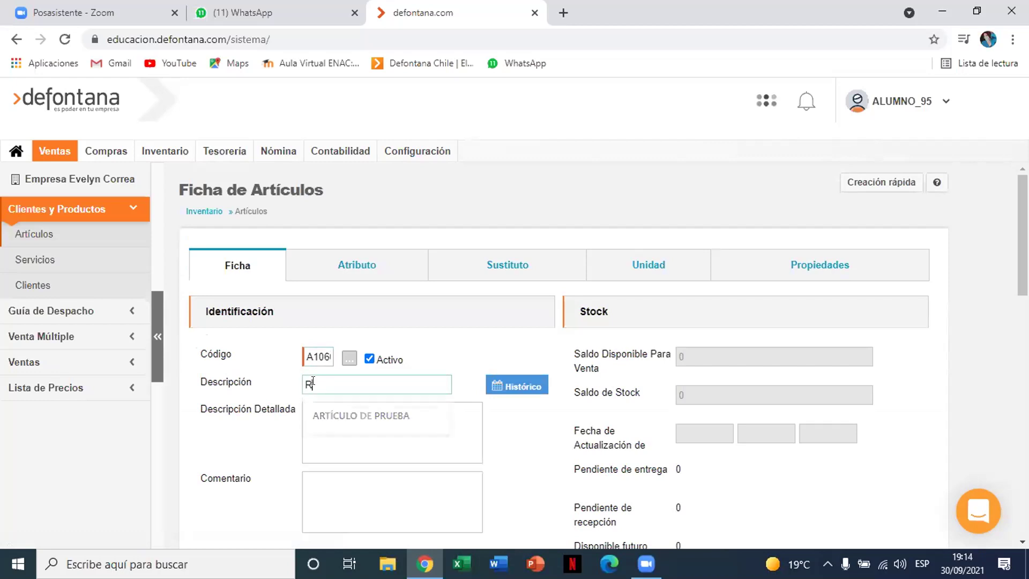
text(EFLECTANTE )
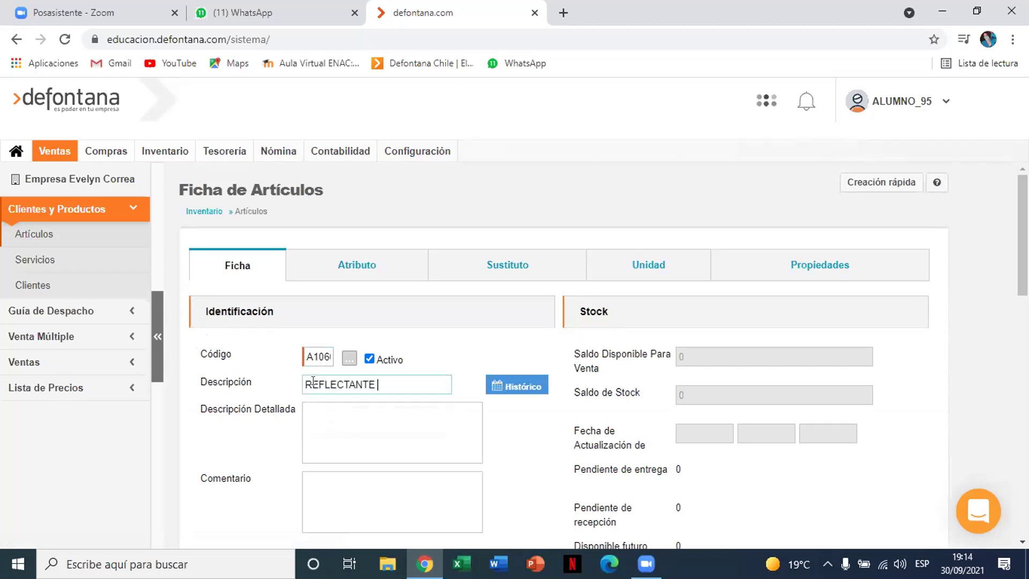
text(TRIANGULAR)
text(RE)
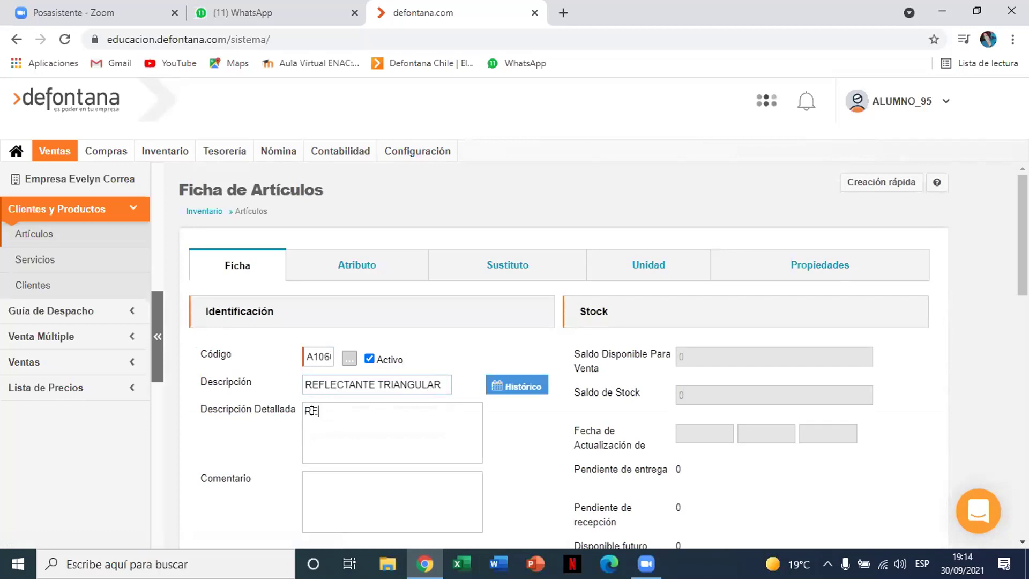
text(FLECTANTE TRIANG)
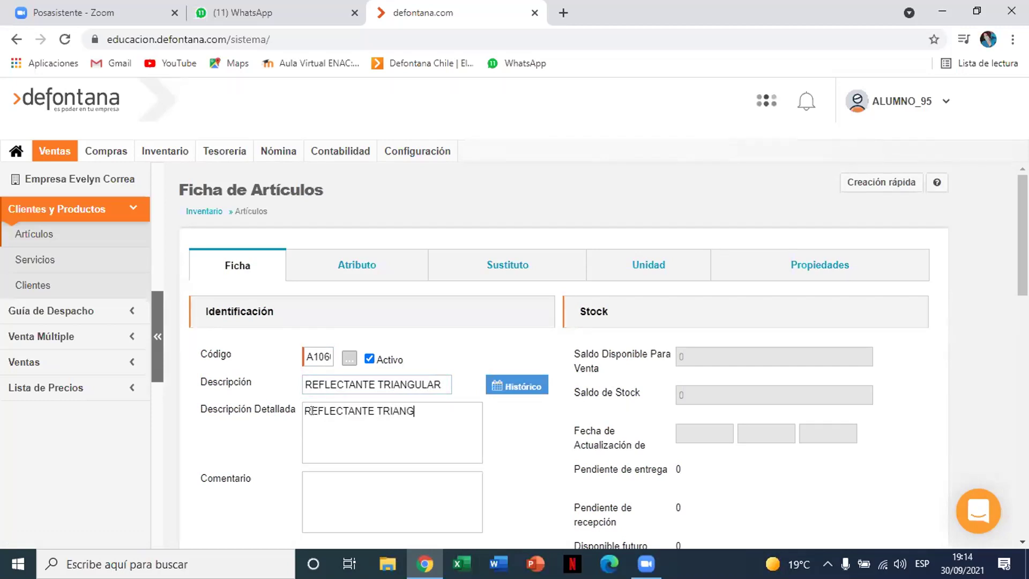
text(ULAR)
Step: Set the A1060 article's Precio de Venta to 2500
scroll(603, 353, down, 5)
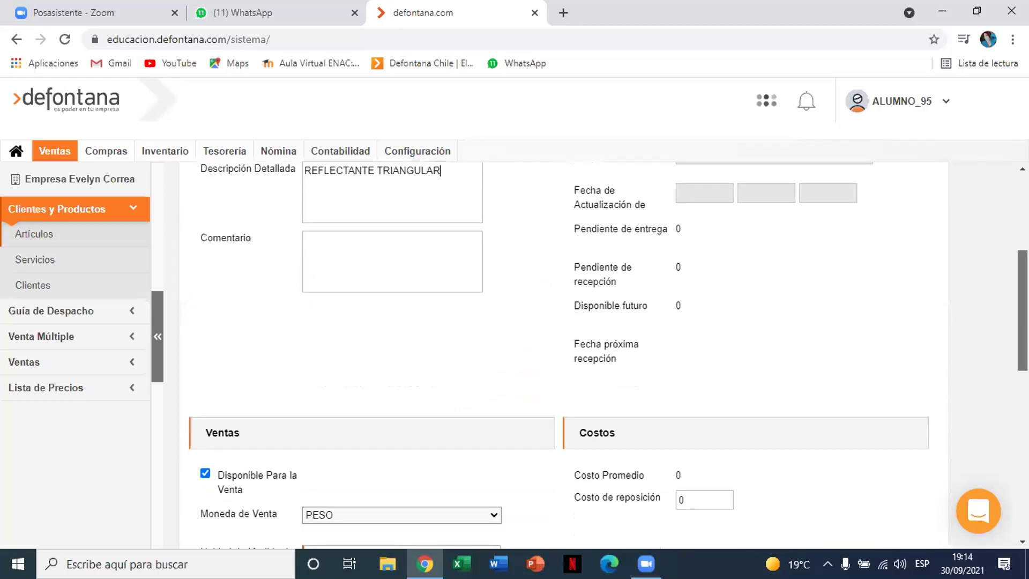
scroll(858, 514, down, 3)
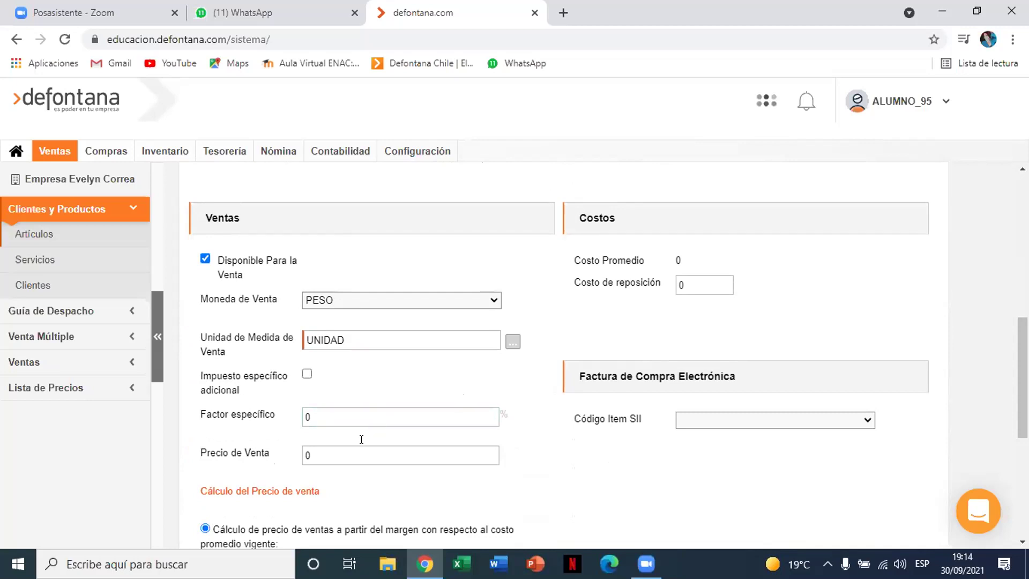
click(338, 454)
text(2500)
click(578, 490)
Step: Scroll down the article form to the still-unassigned Lista de precios section
scroll(579, 491, down, 3)
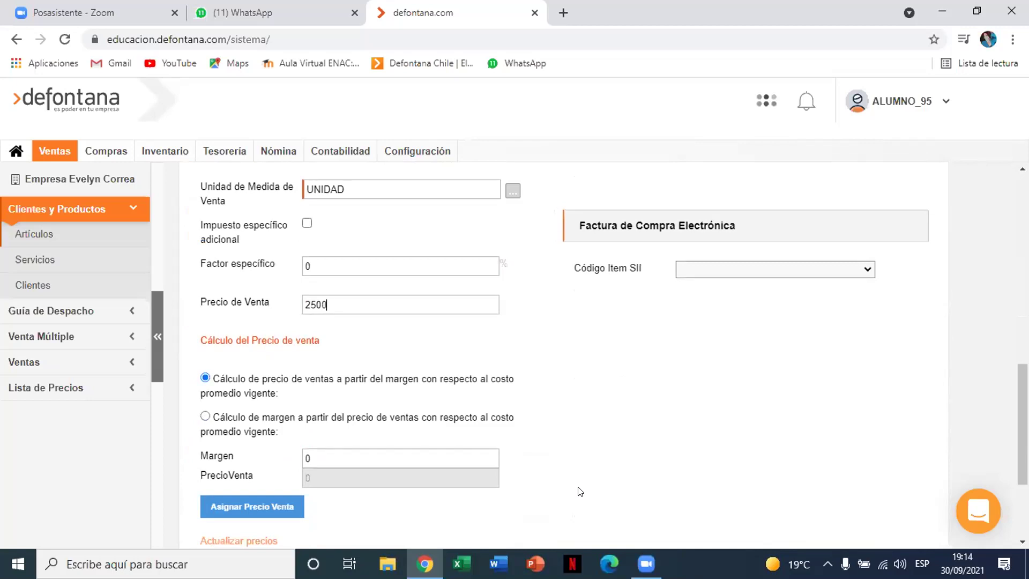
scroll(578, 491, down, 3)
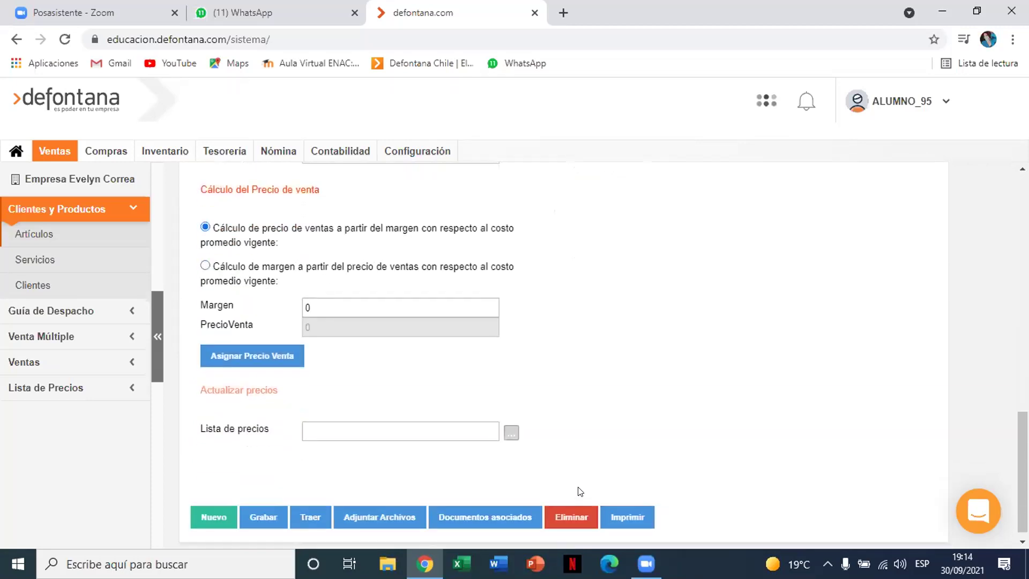
scroll(578, 491, up, 6)
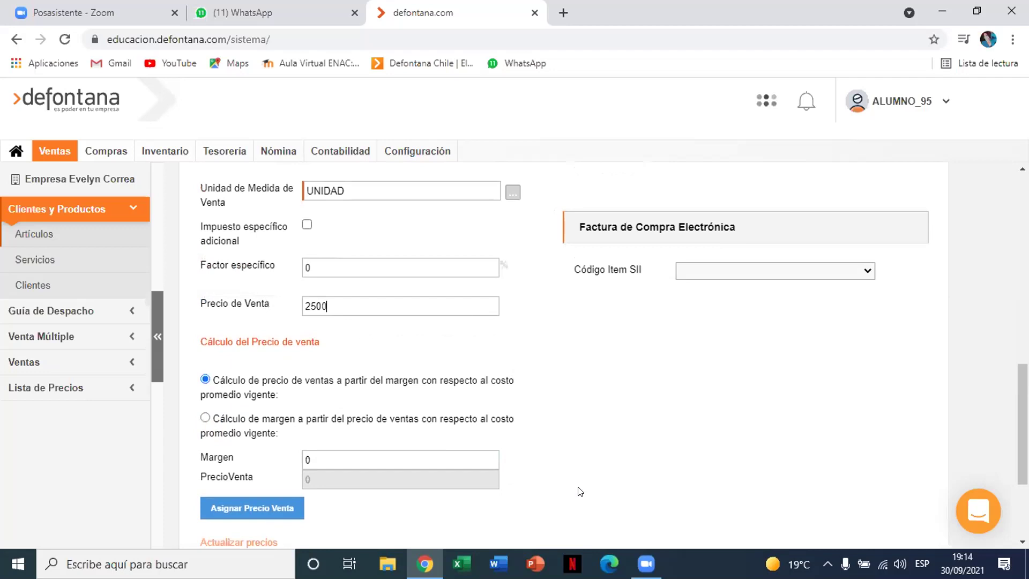
scroll(578, 491, up, 6)
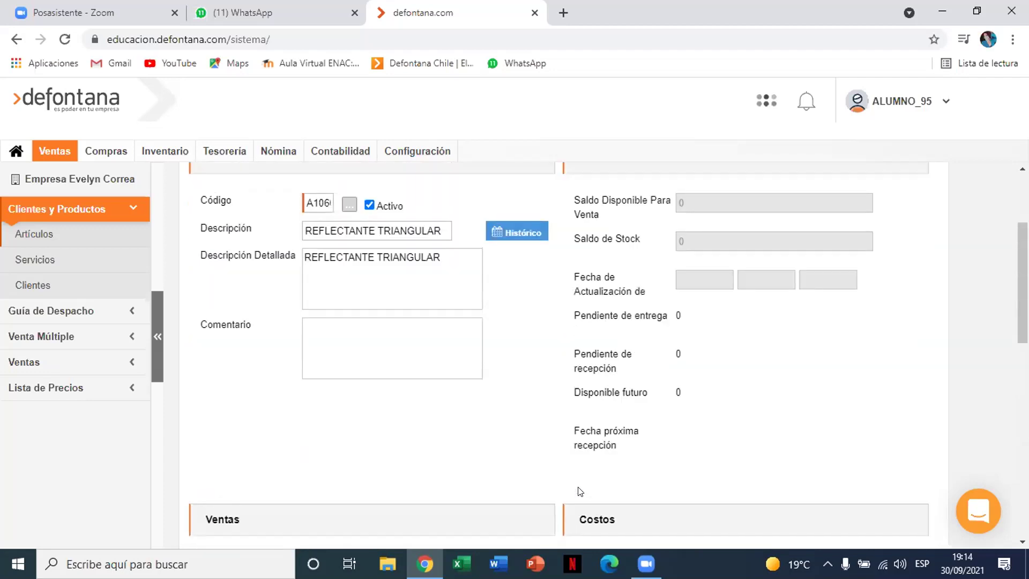
scroll(561, 468, down, 4)
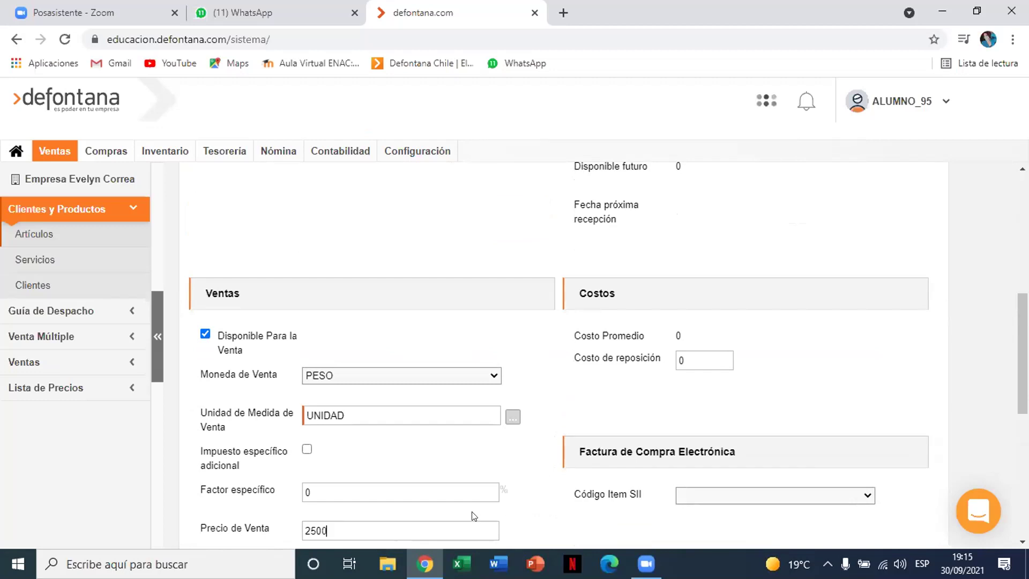
scroll(474, 516, down, 1)
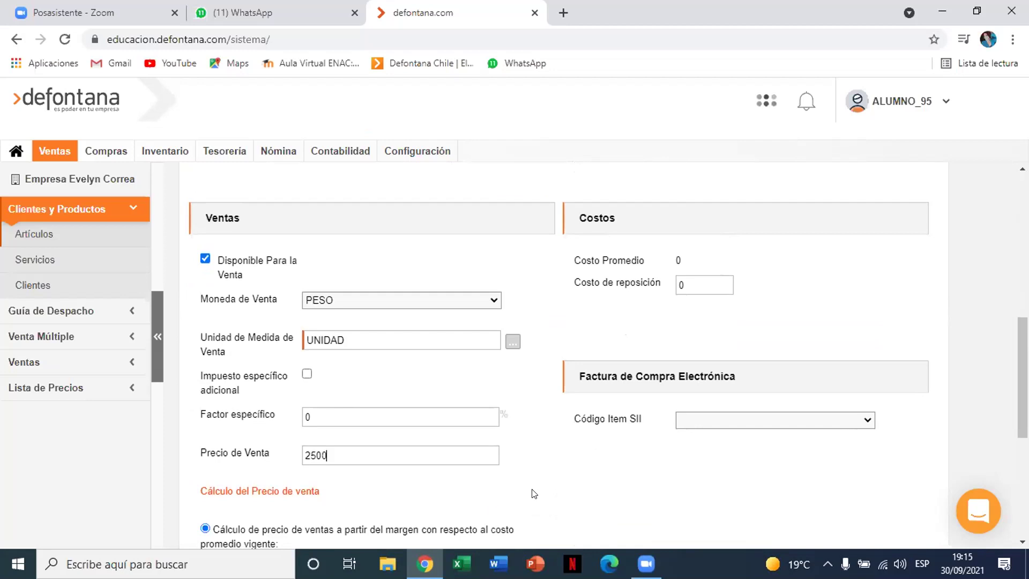
scroll(533, 493, down, 1)
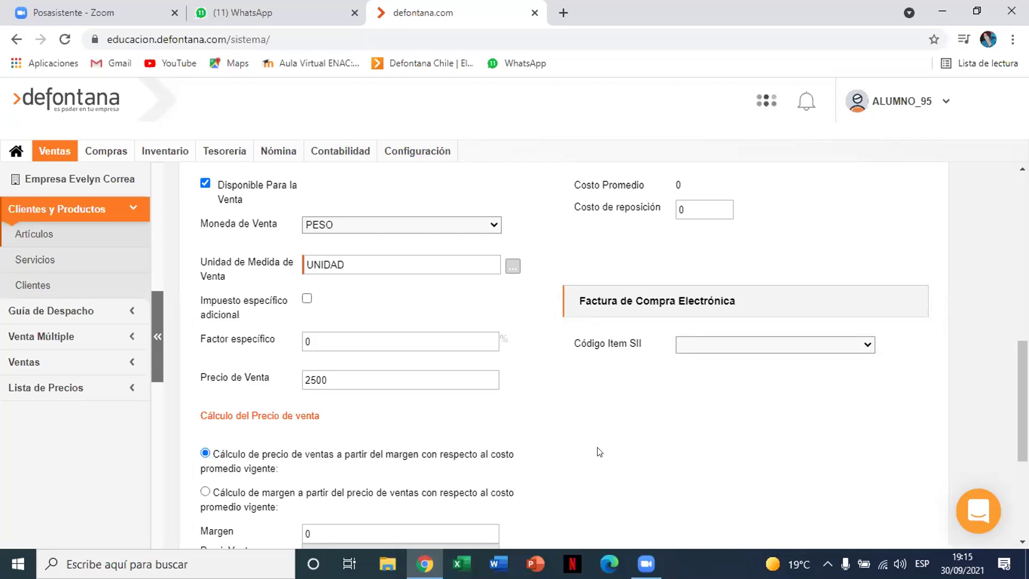
scroll(599, 451, down, 3)
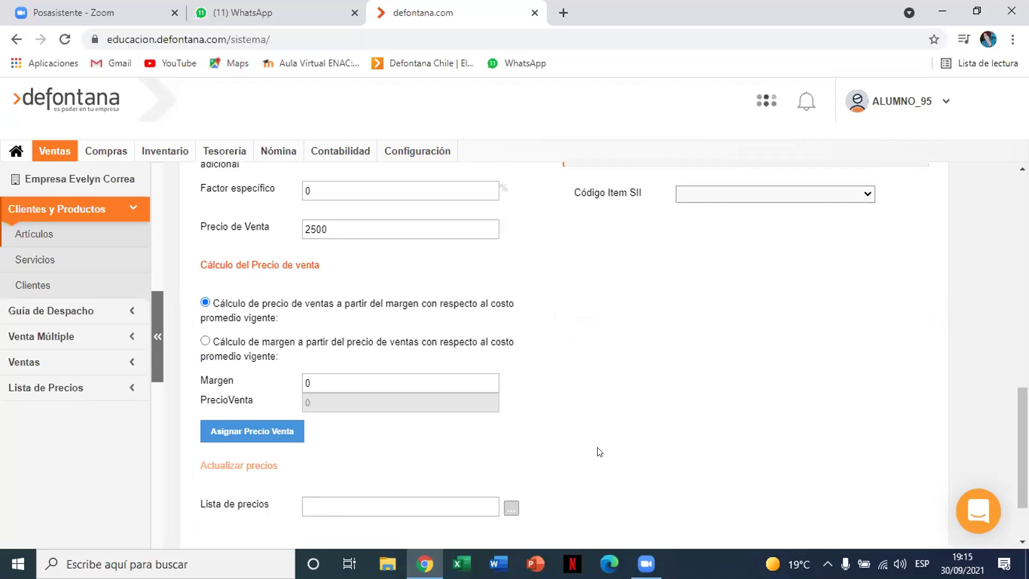
scroll(616, 446, down, 2)
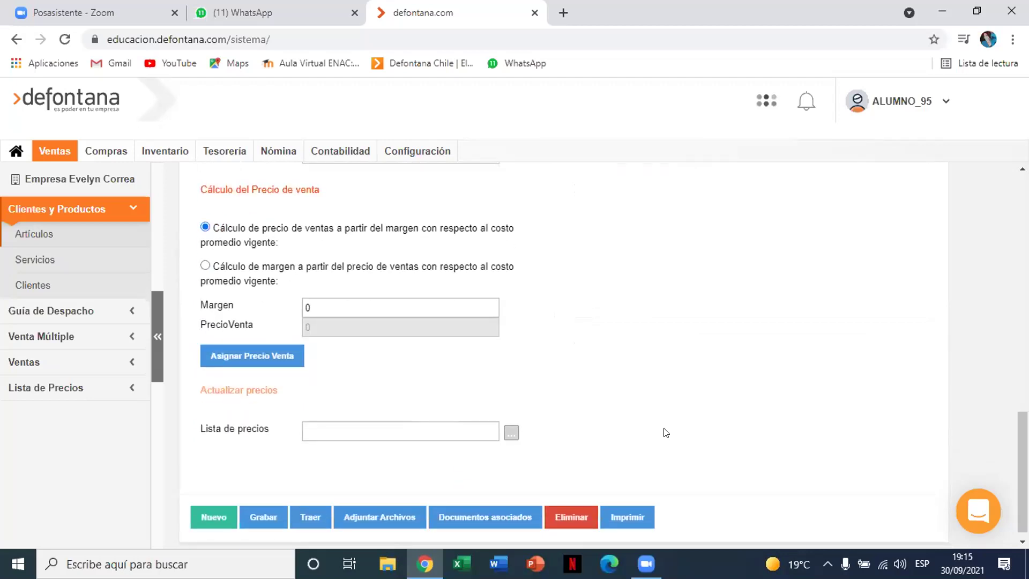
click(511, 431)
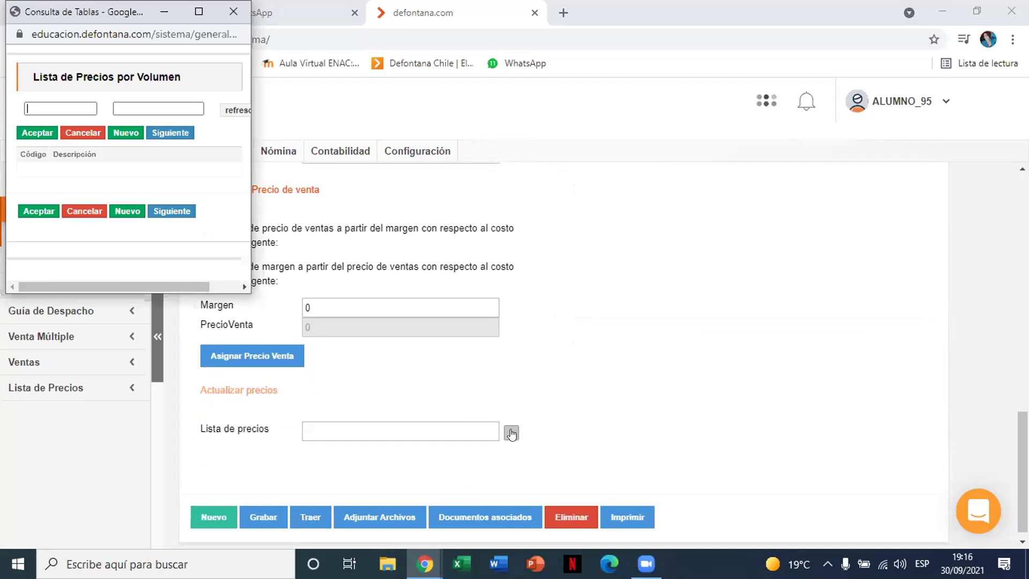
click(558, 426)
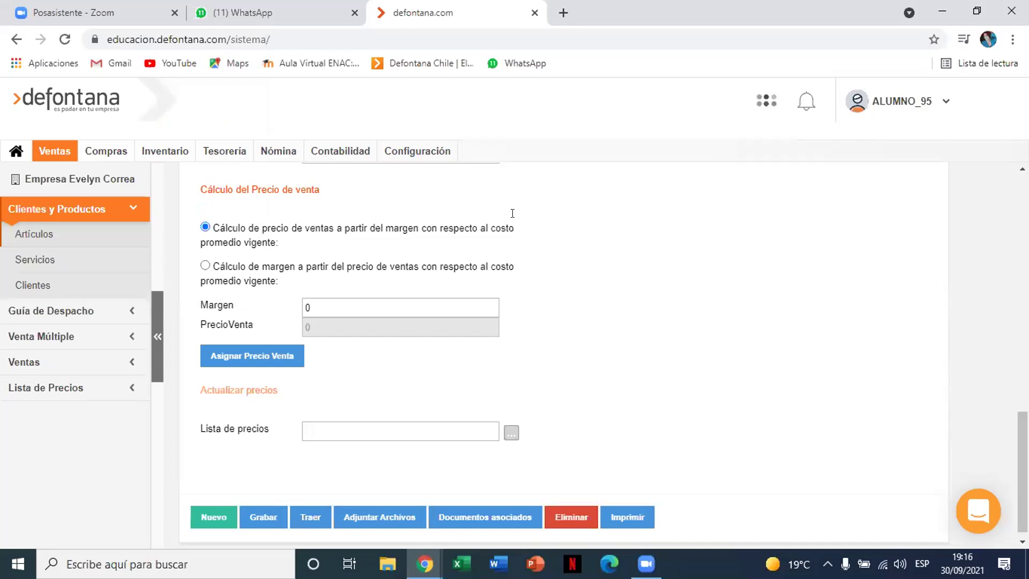
click(409, 155)
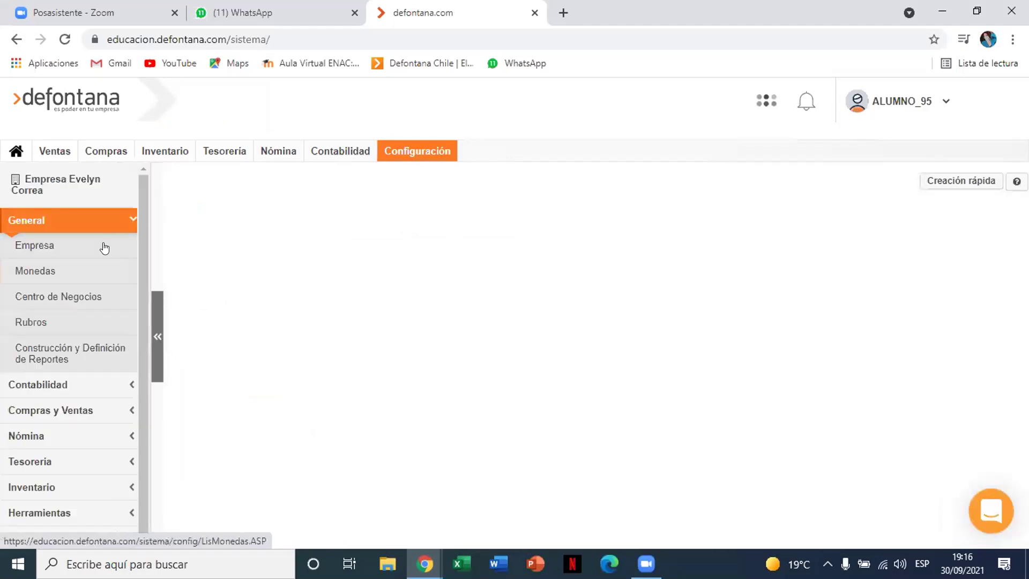
Step: Open Configuración » Compras y Ventas » Lista de Precios, showing only 1 LISTA BASE
scroll(66, 283, down, 1)
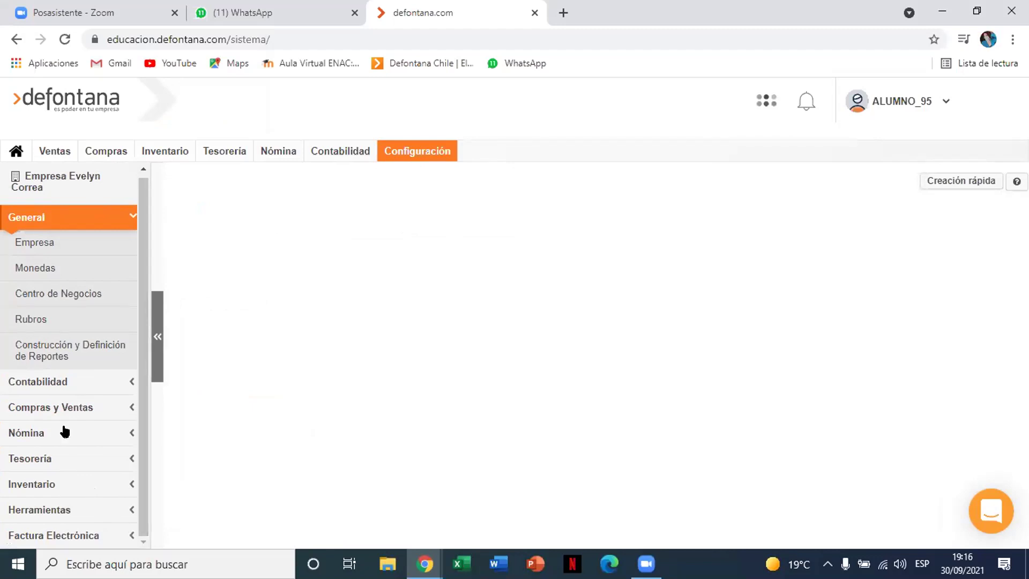
click(52, 406)
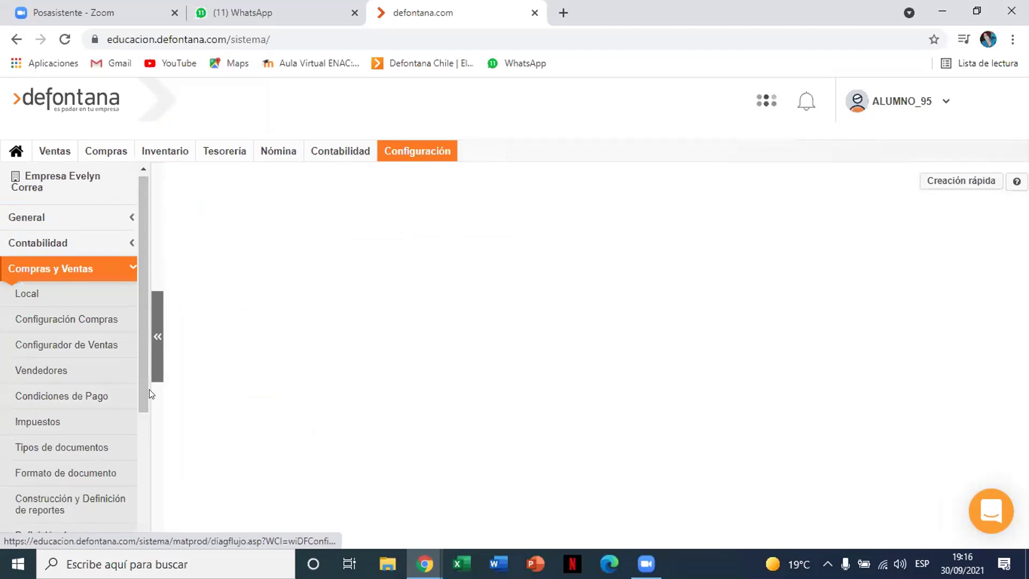
scroll(84, 443, down, 2)
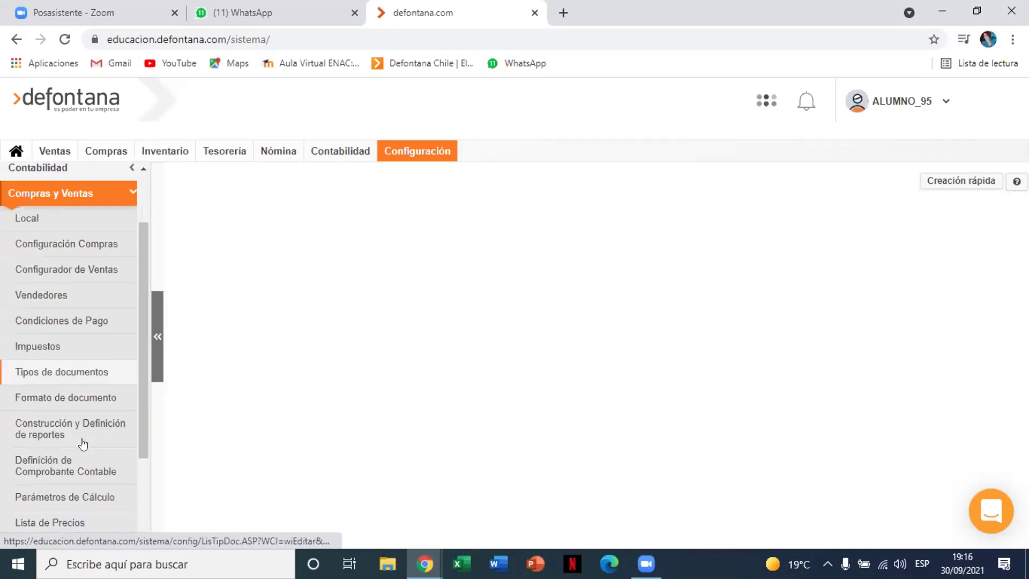
click(63, 524)
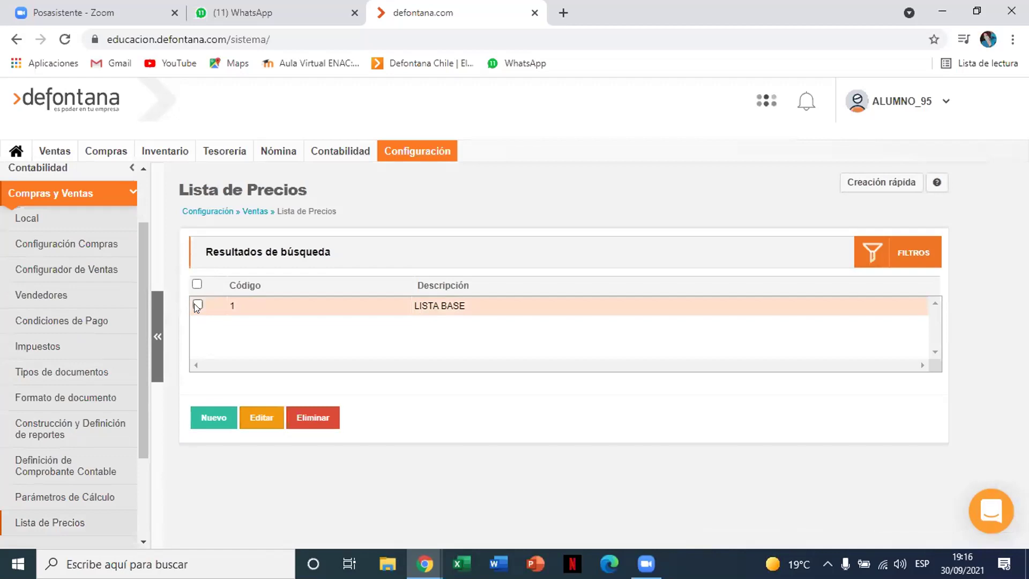
Step: Start a new price list and check the existing codes in the lookup
click(213, 418)
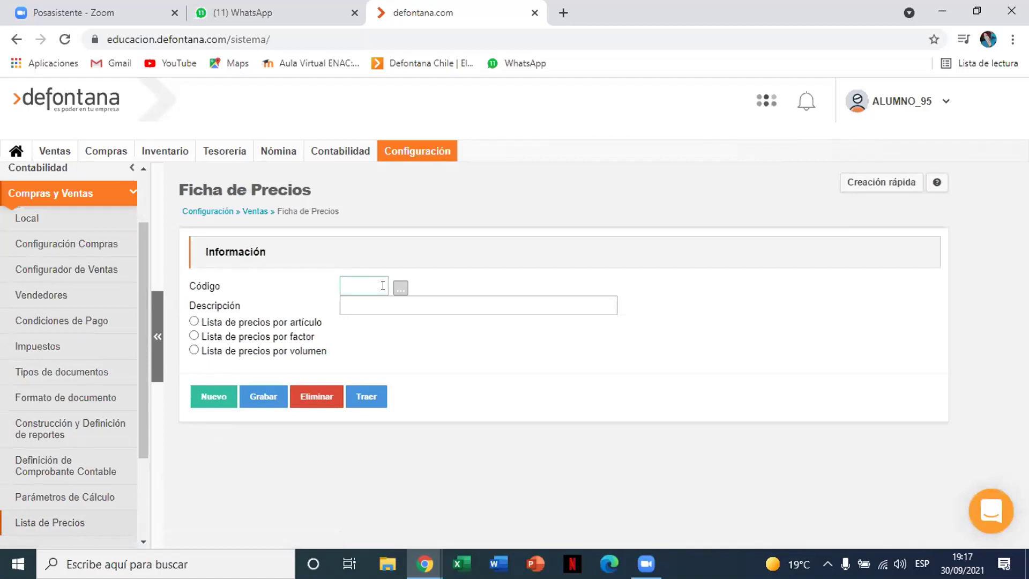
click(401, 288)
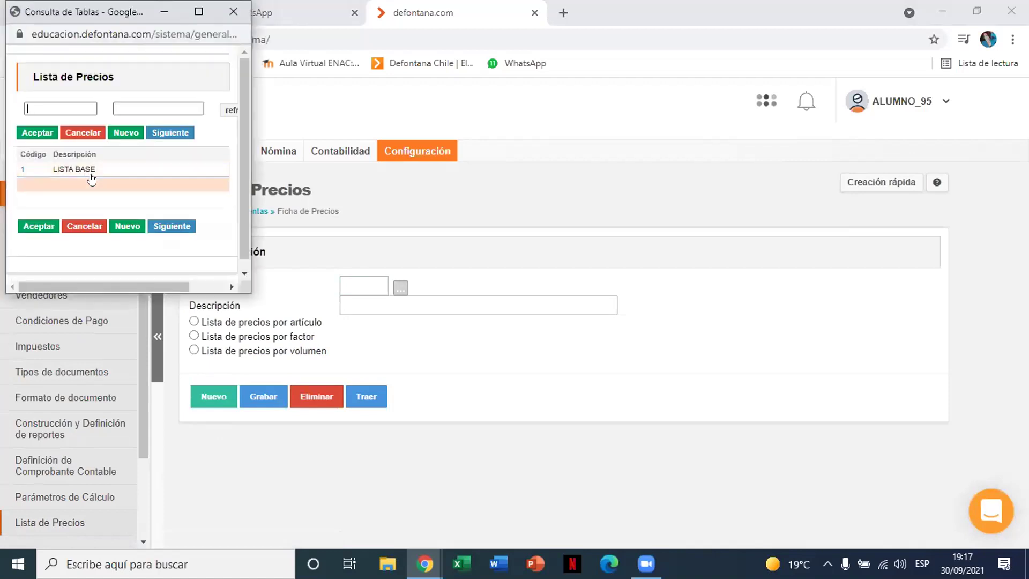
click(211, 360)
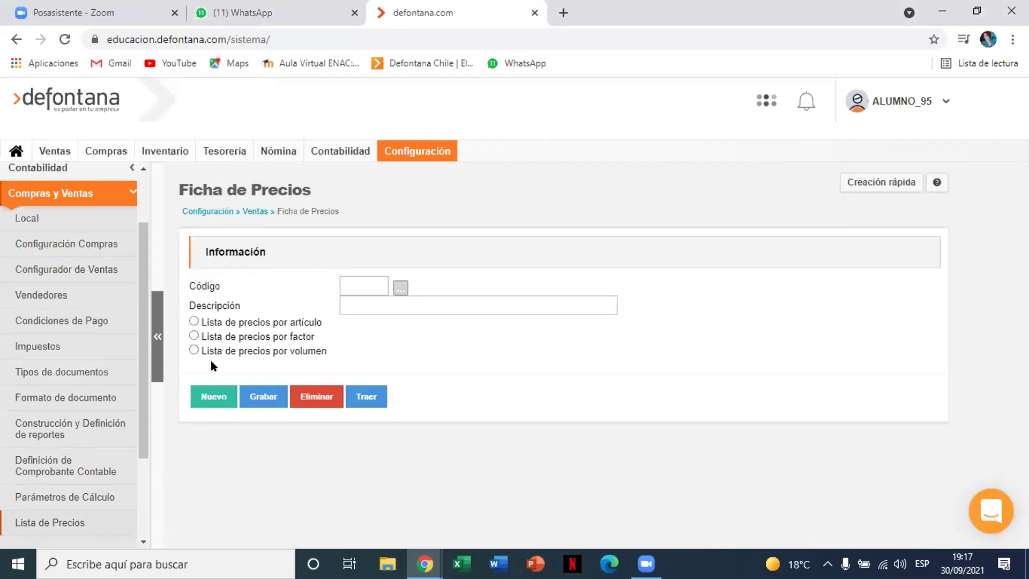
Step: Try the volume-based price list option, then reset the Ficha de Precios form to blank
click(194, 351)
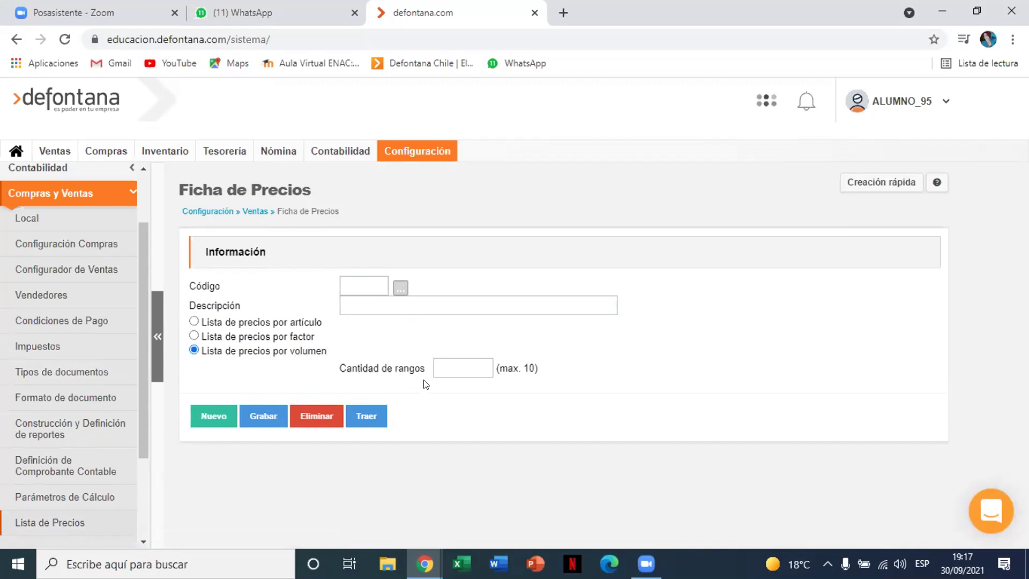
click(450, 369)
click(213, 422)
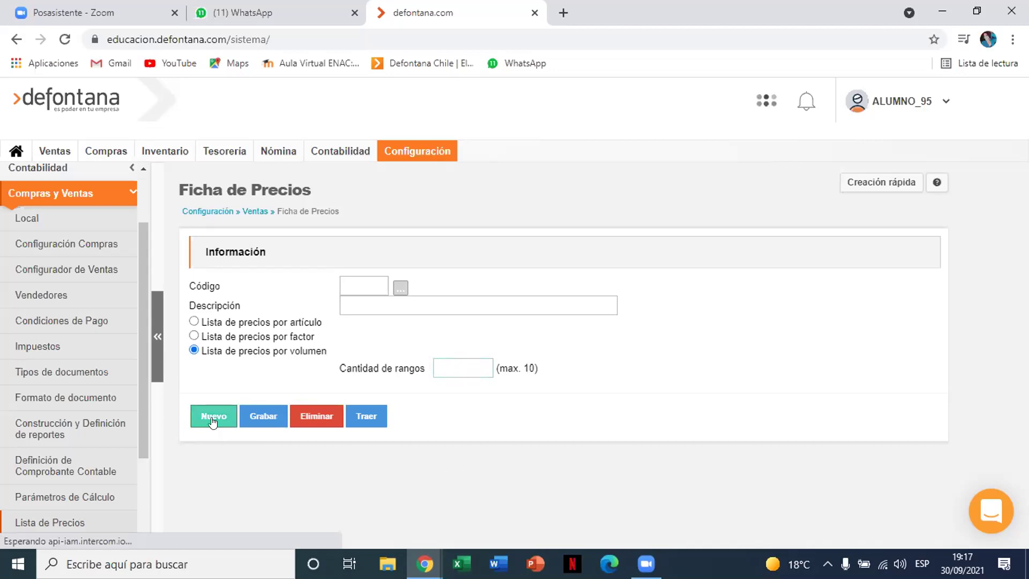
click(213, 421)
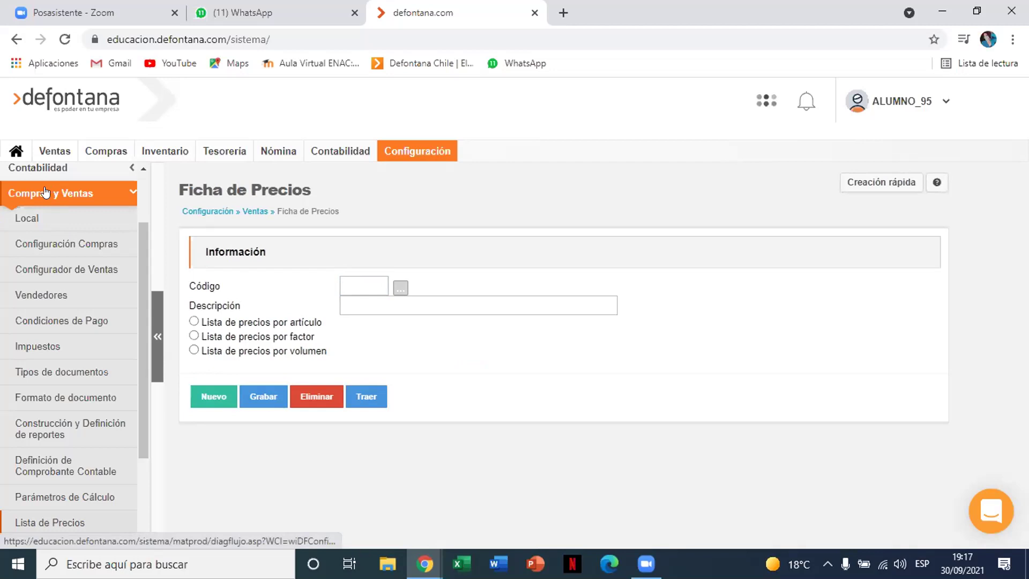
click(392, 152)
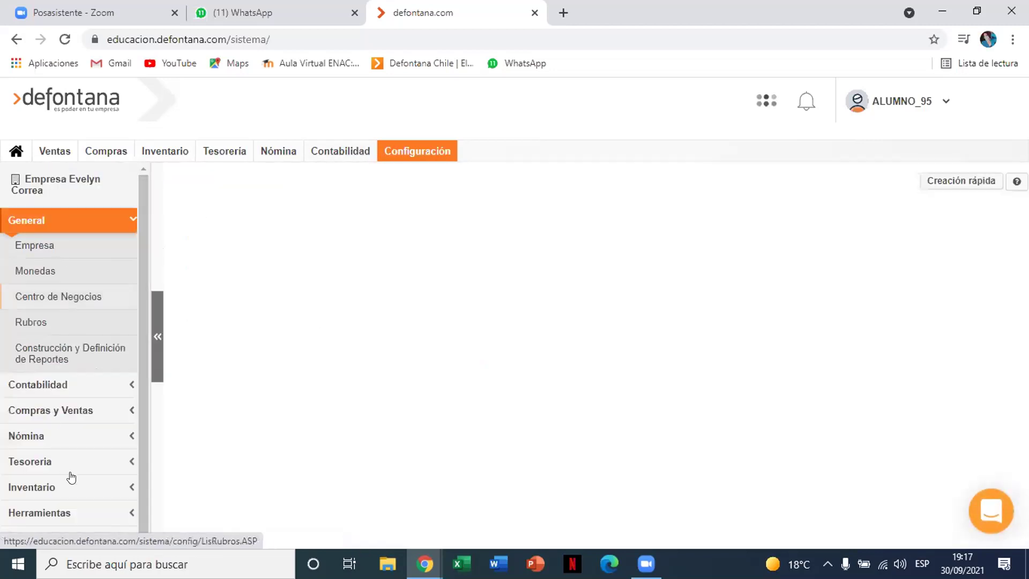
click(54, 411)
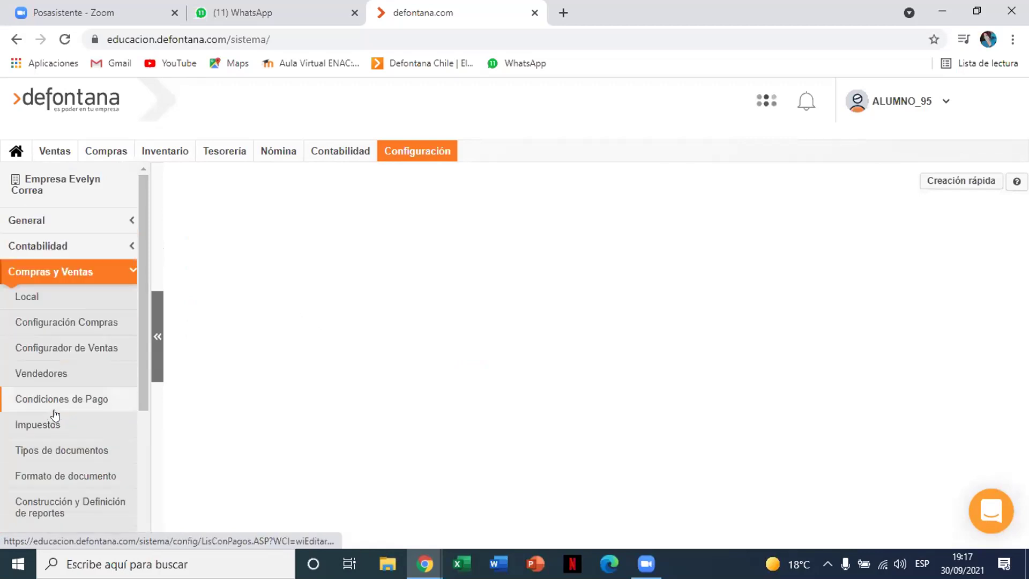
scroll(64, 496, down, 4)
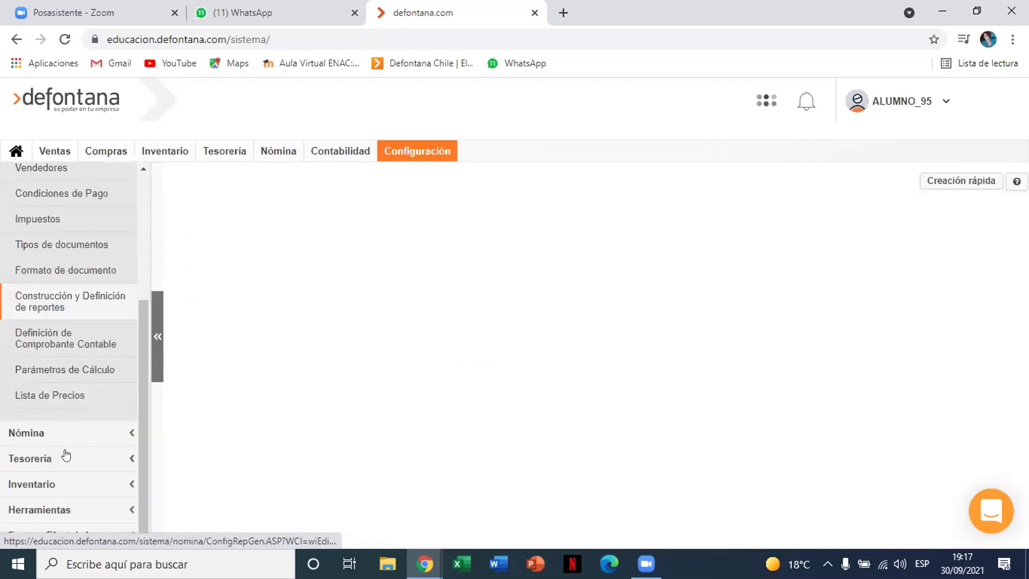
click(64, 396)
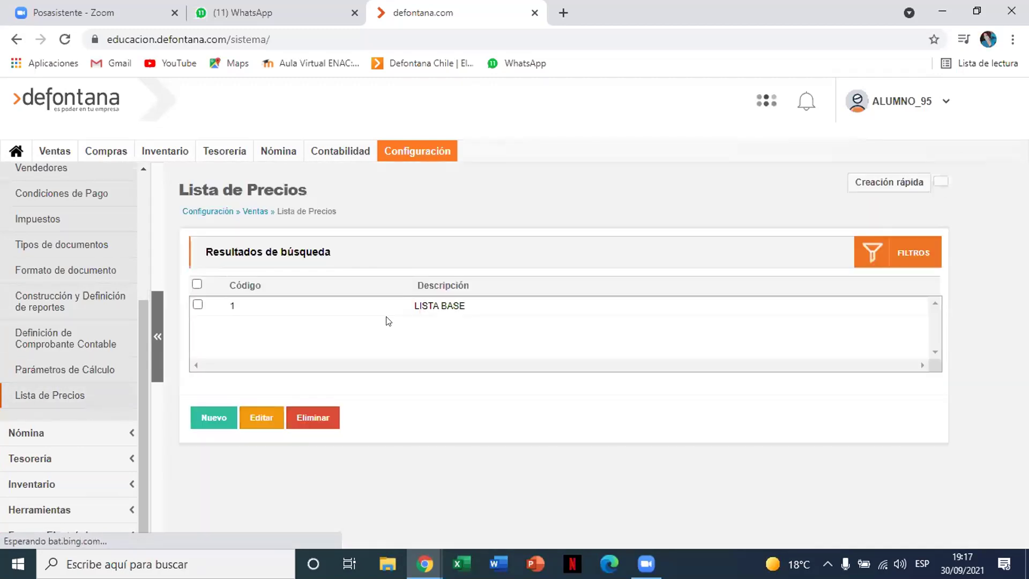
click(213, 418)
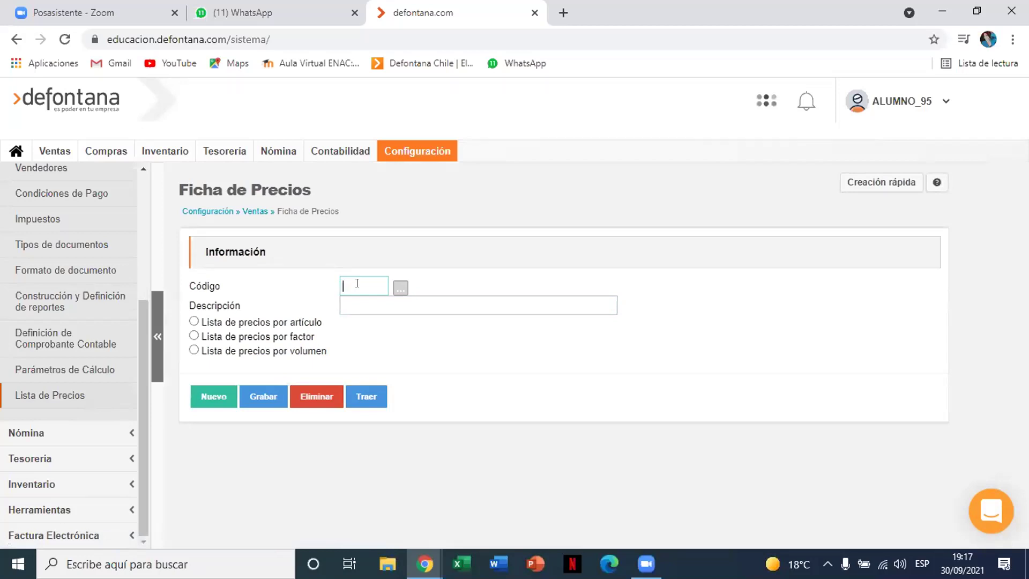
Step: Search the price list lookup for MAYORISTA, then close it without choosing a list
click(400, 287)
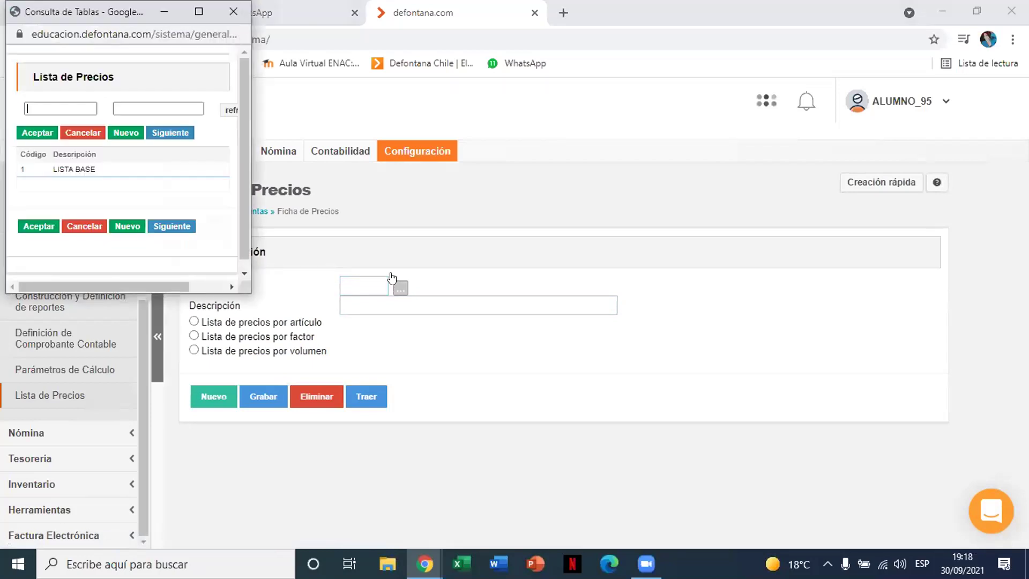
text(MA)
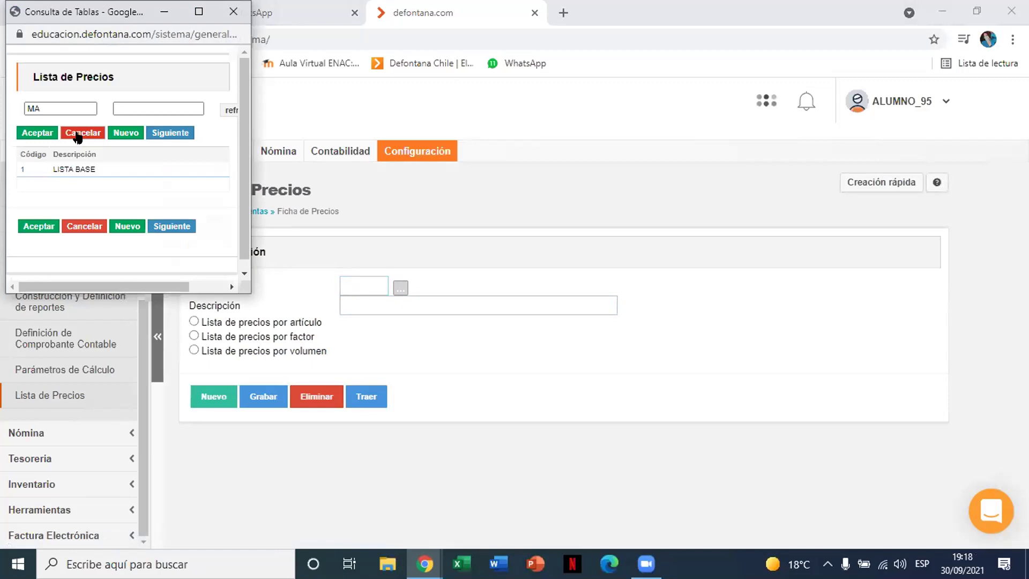
text(YORISTA)
key(BackSpace)
key(BackSpace)
key(BackSpace)
key(BackSpace)
key(BackSpace)
key(BackSpace)
key(BackSpace)
key(BackSpace)
click(78, 138)
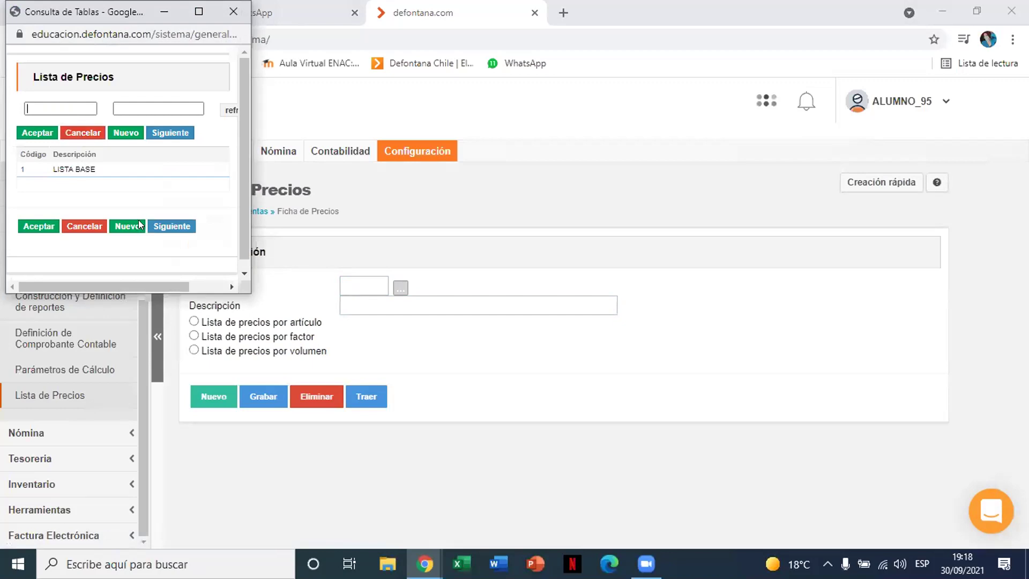
Step: Enter Código 2 and Descripción 'LISTA DE PRECIOS MAYORISTA'
text(2)
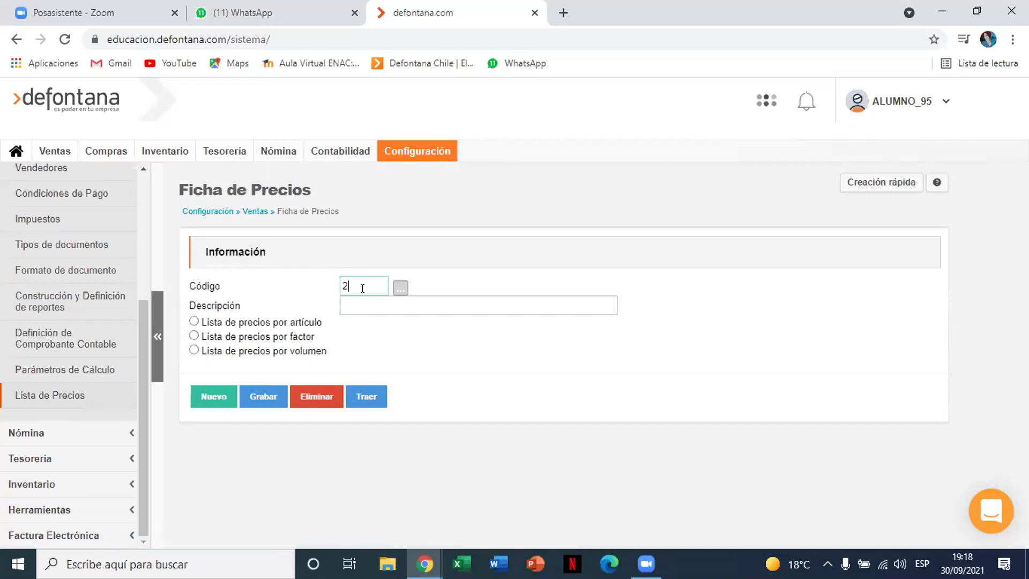
click(194, 351)
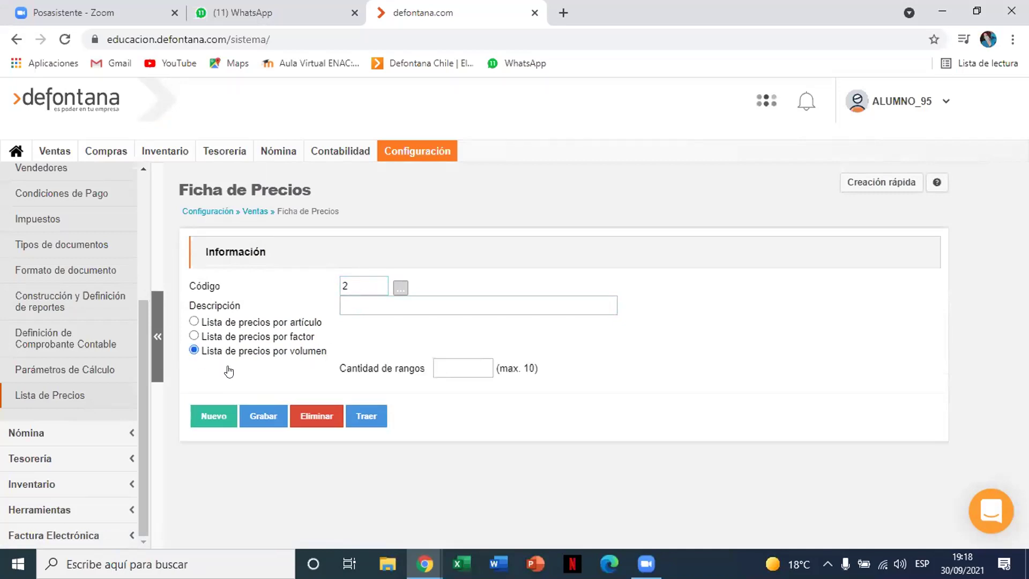
click(344, 300)
click(349, 300)
text(LISTA DE PRECIOS MA)
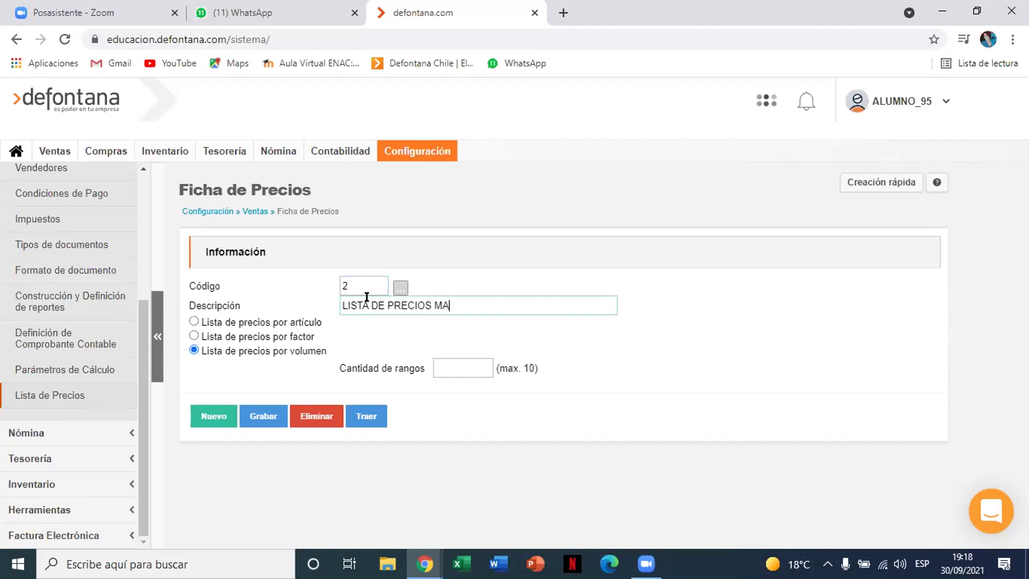
text(YORISTA)
Step: Make it a per-article price list, save it and accept the confirmation
click(263, 416)
click(194, 321)
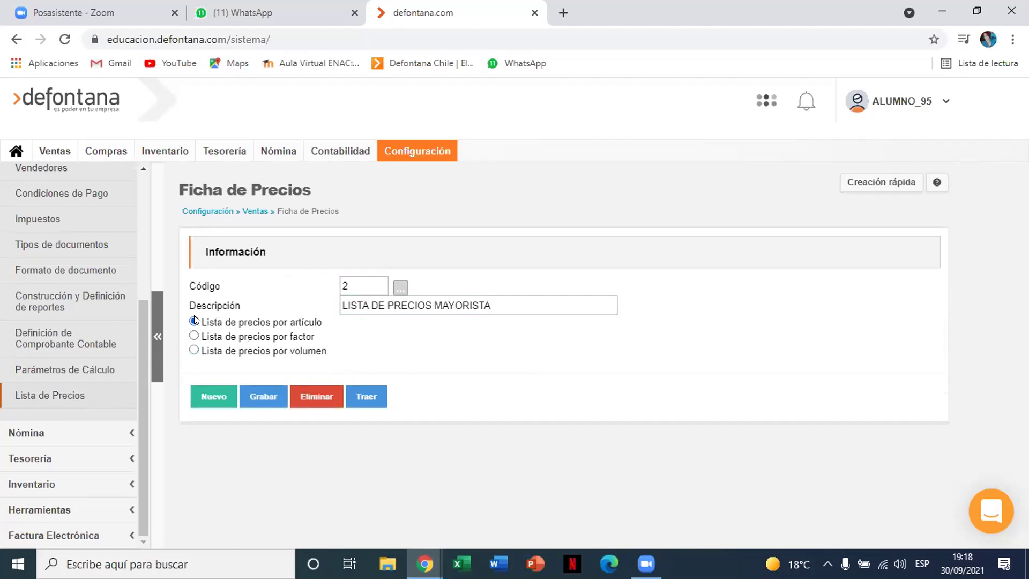
click(261, 402)
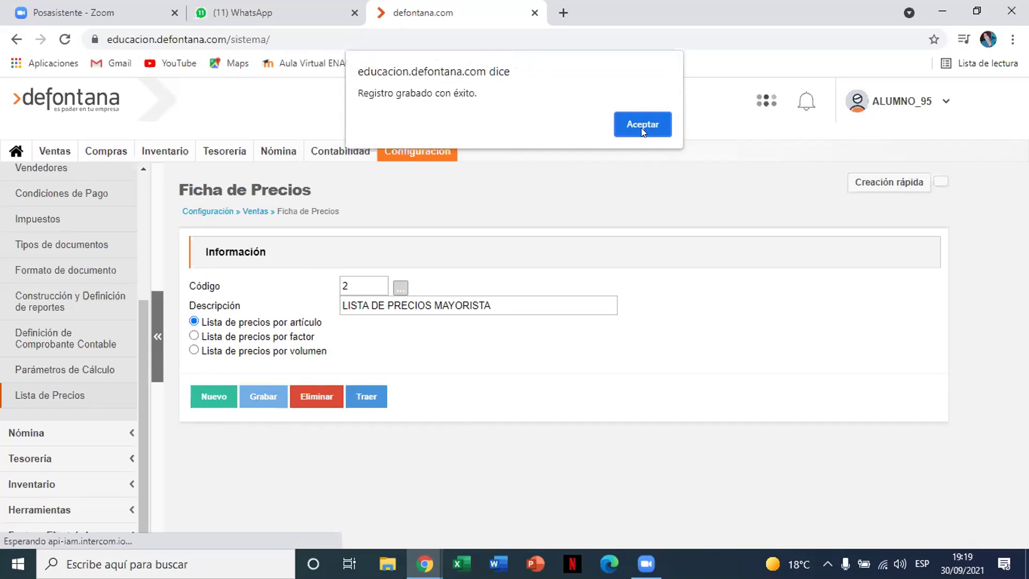
key(Return)
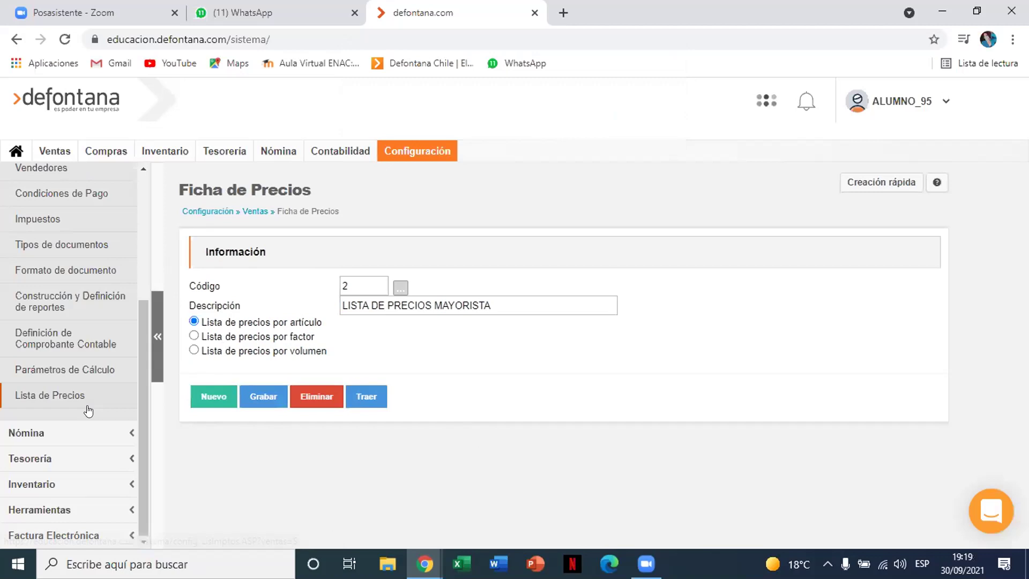
Step: Return to the price list listing and move into the Ventas module menus
click(56, 398)
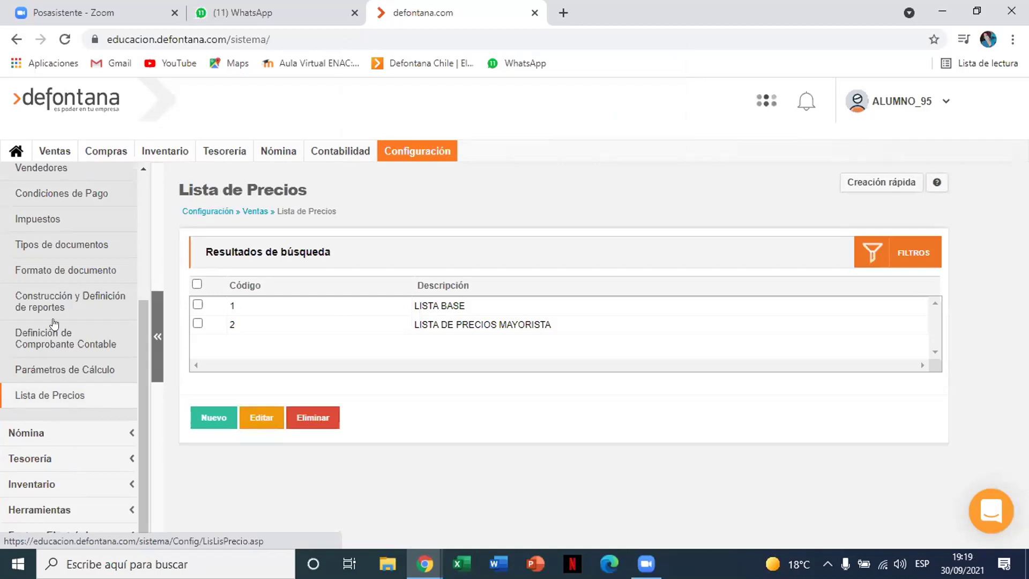
click(54, 153)
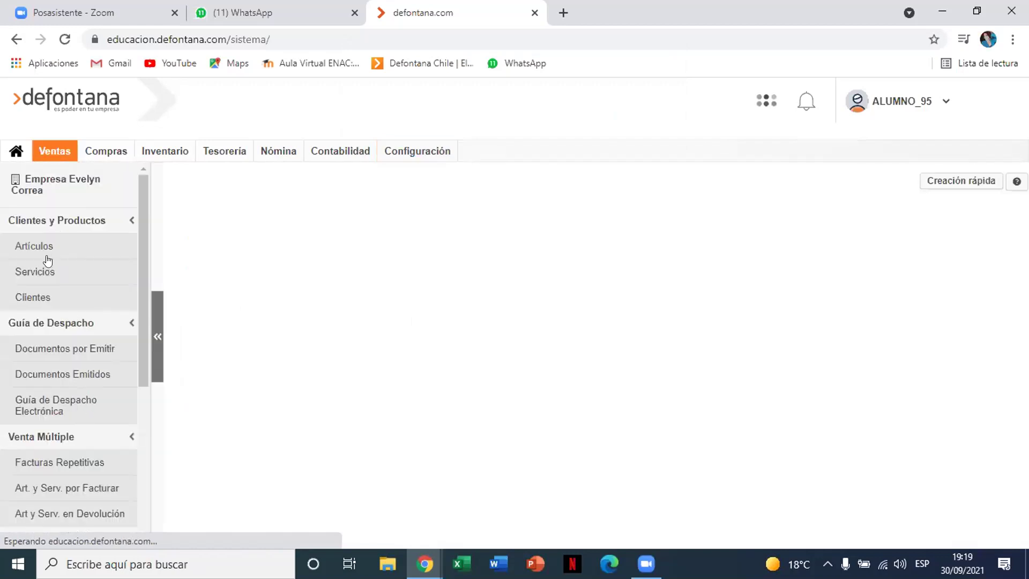
click(50, 259)
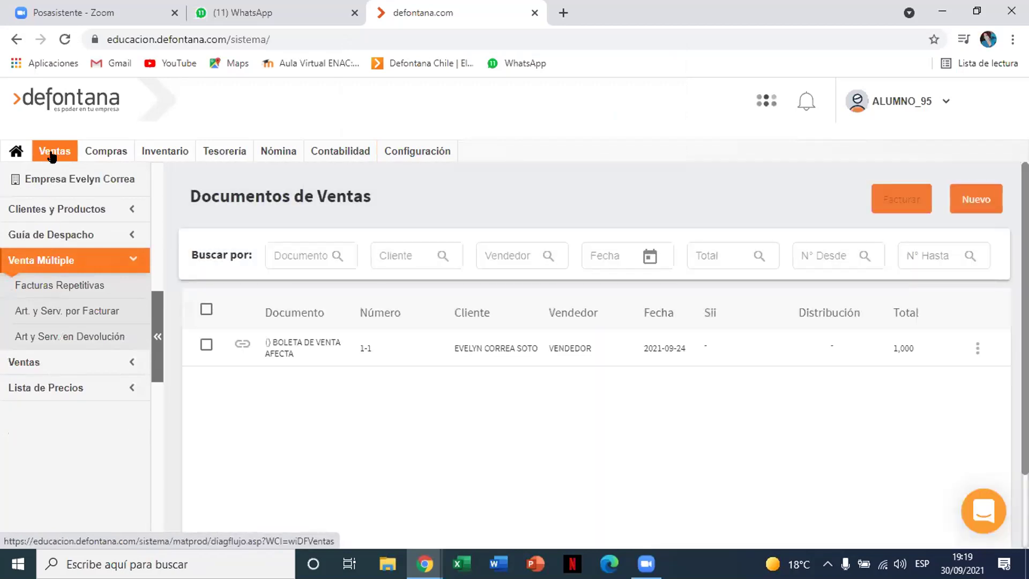
click(51, 154)
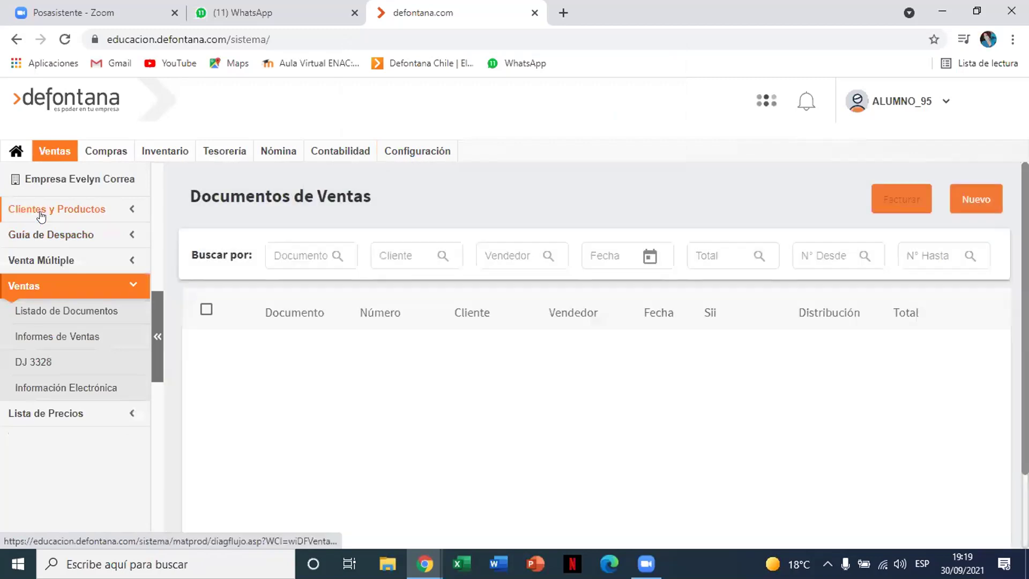
Step: Open Clientes y Productos > Artículos and search, listing only A1001 - ARTÍCULO DE PRUEBA
click(41, 211)
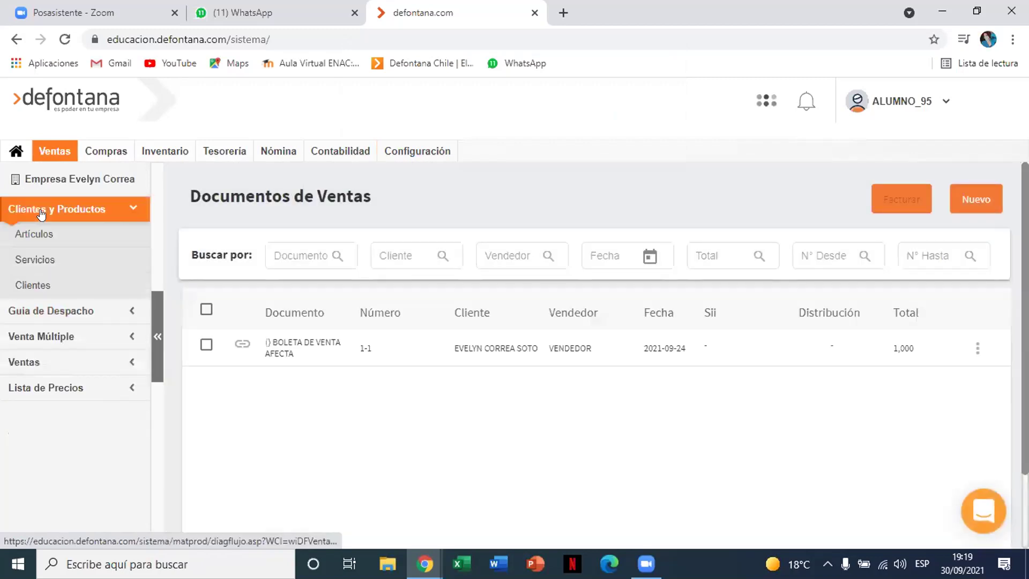
click(41, 234)
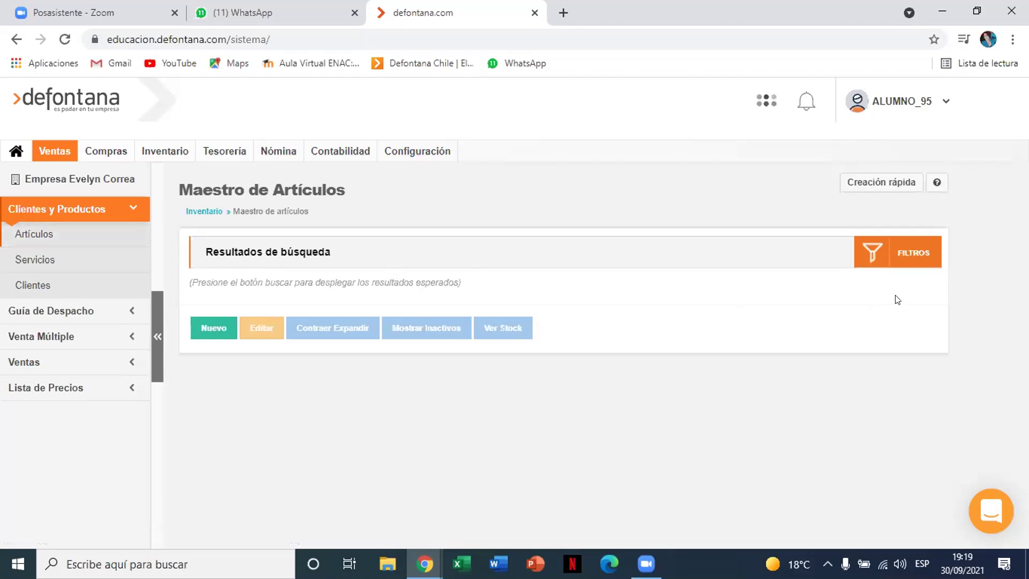
click(910, 262)
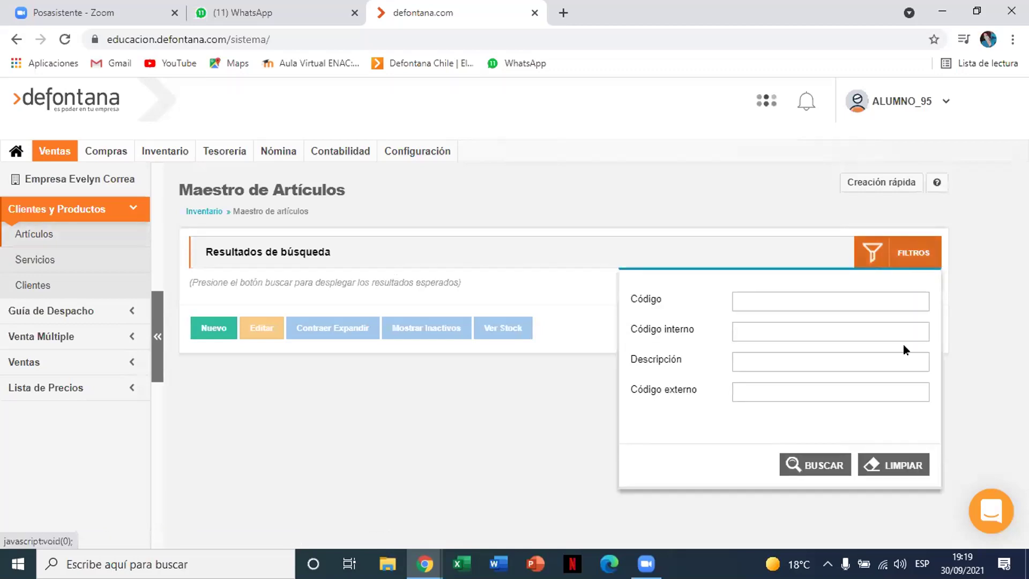
click(819, 464)
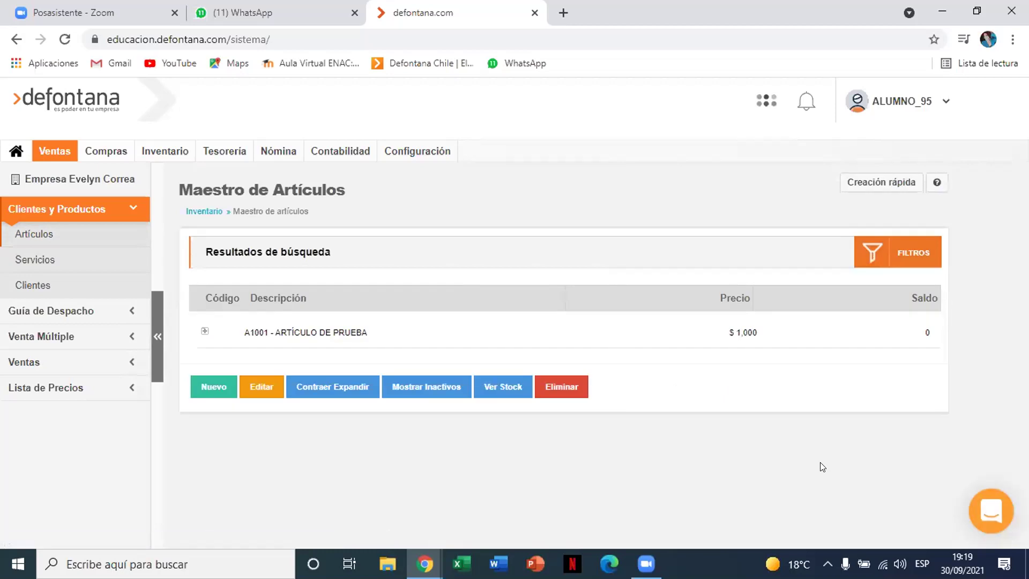
click(306, 328)
Step: Start a new article with code A1060 and description REFLECTANTE TRIANGULAR
click(224, 392)
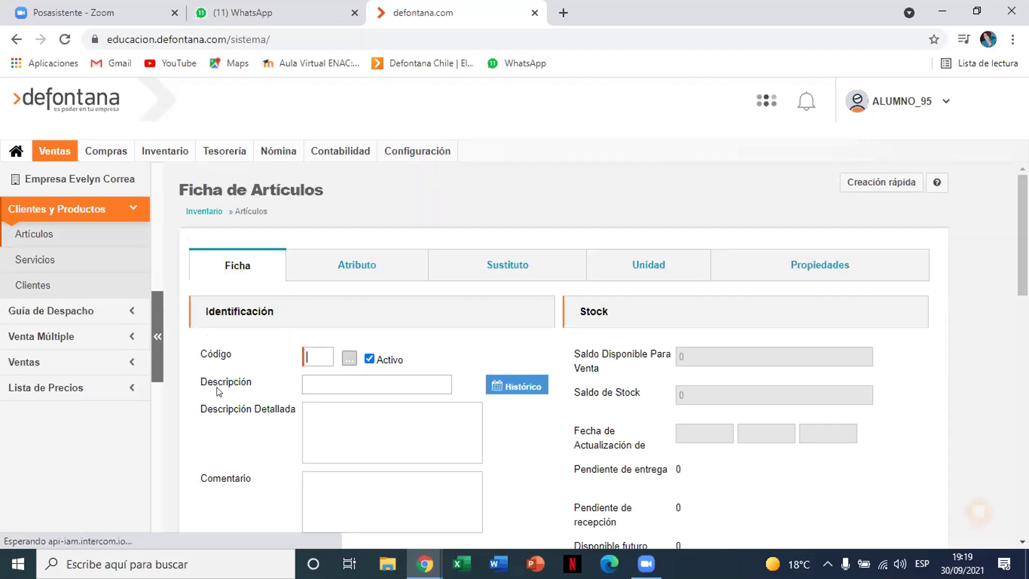
text(A)
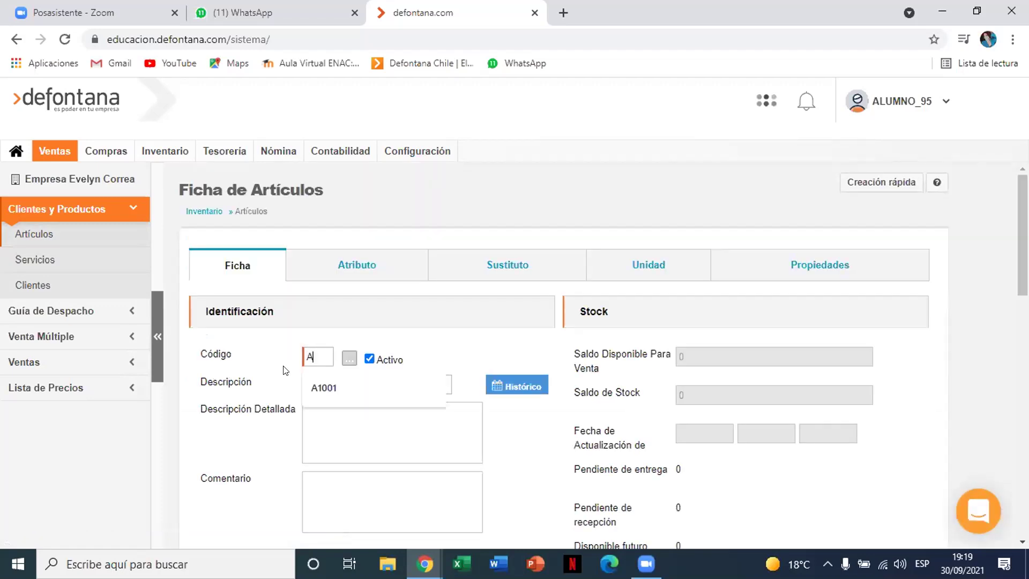
text(1060)
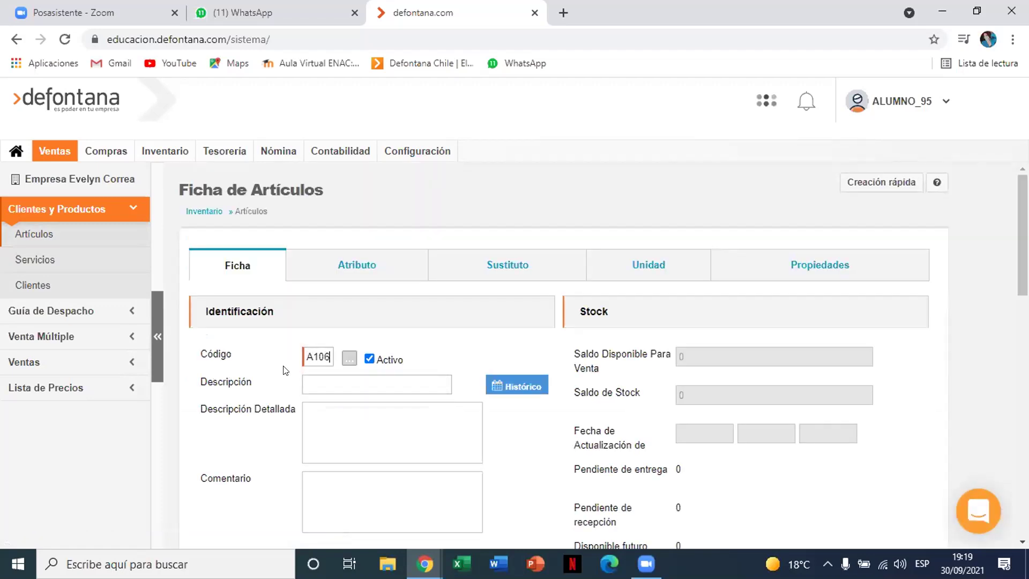
click(308, 379)
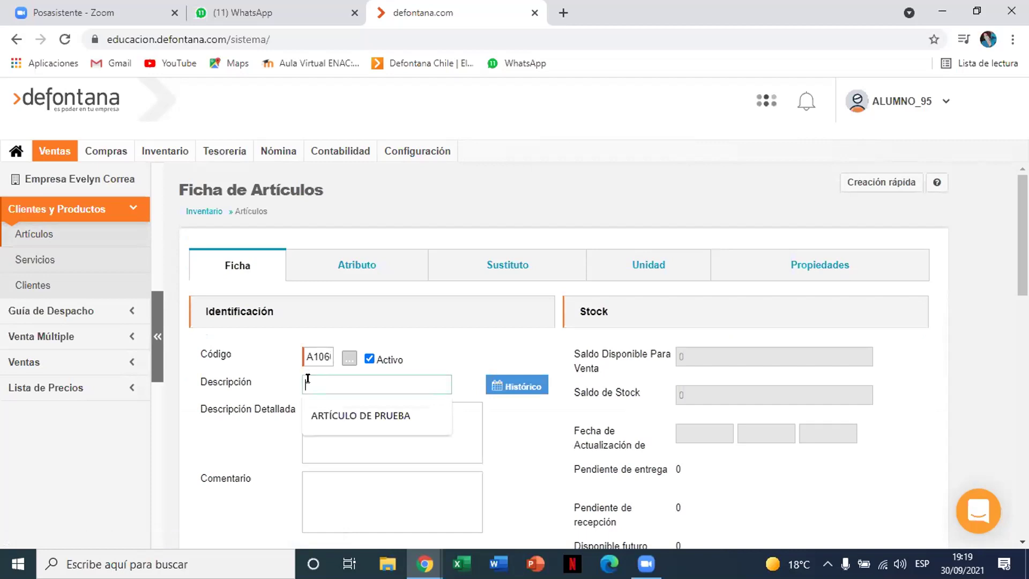
text(REFLECTANTE TRIANGULAR)
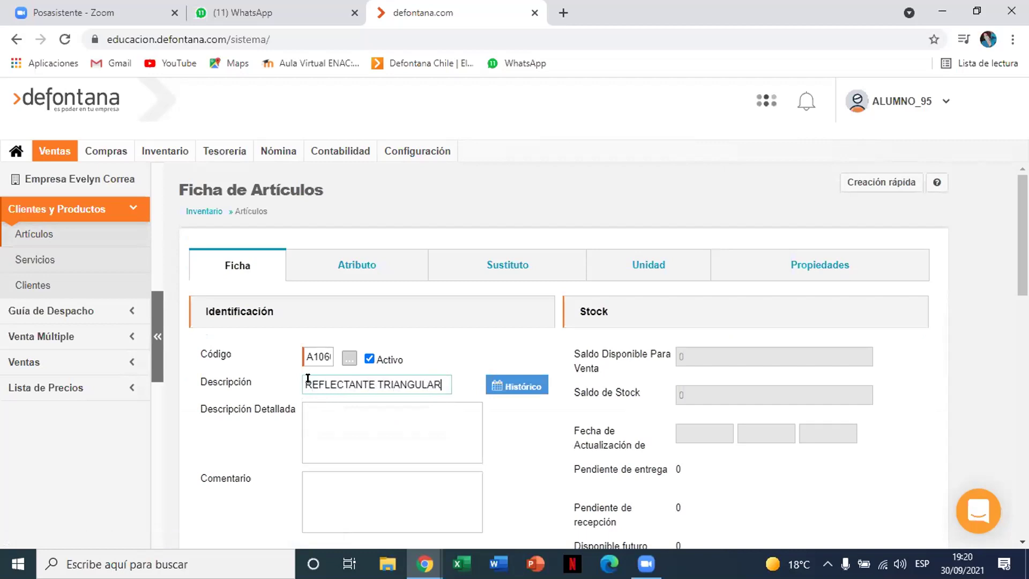
text(REFLECTANTE TRIANGULAR)
Step: Set the article's Precio de Venta to 2500
scroll(326, 466, down, 4)
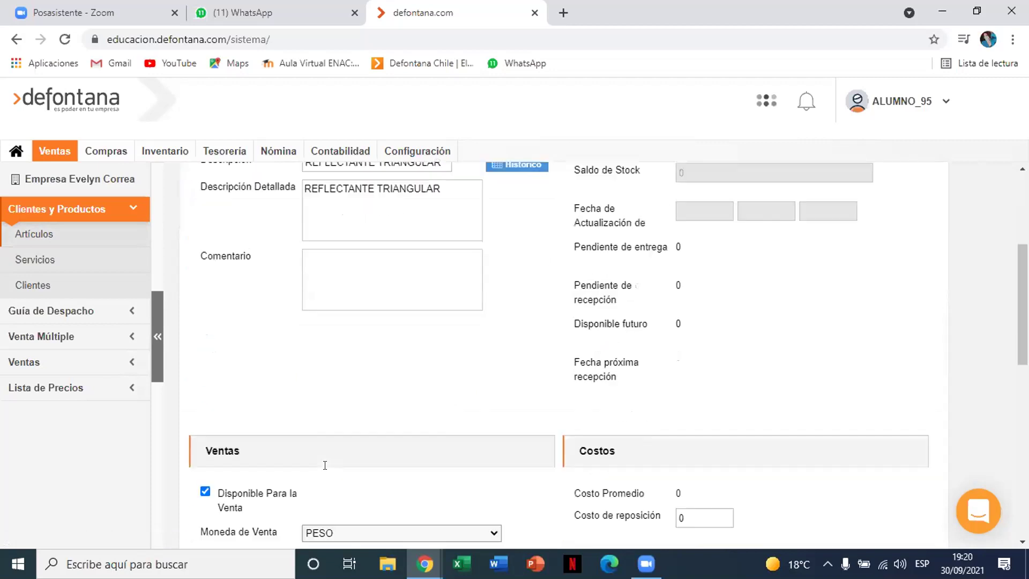
scroll(324, 465, down, 8)
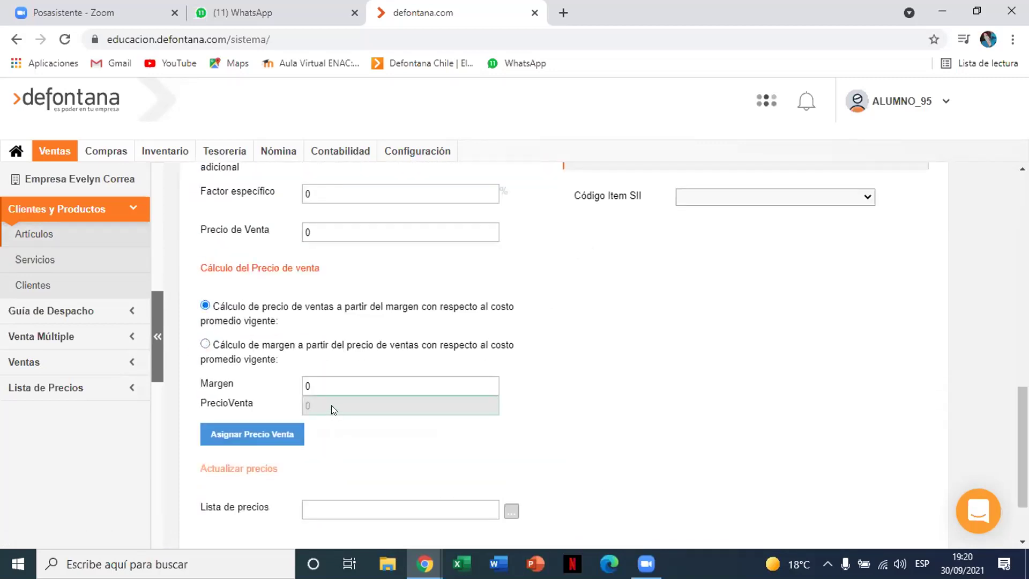
scroll(324, 400, down, 2)
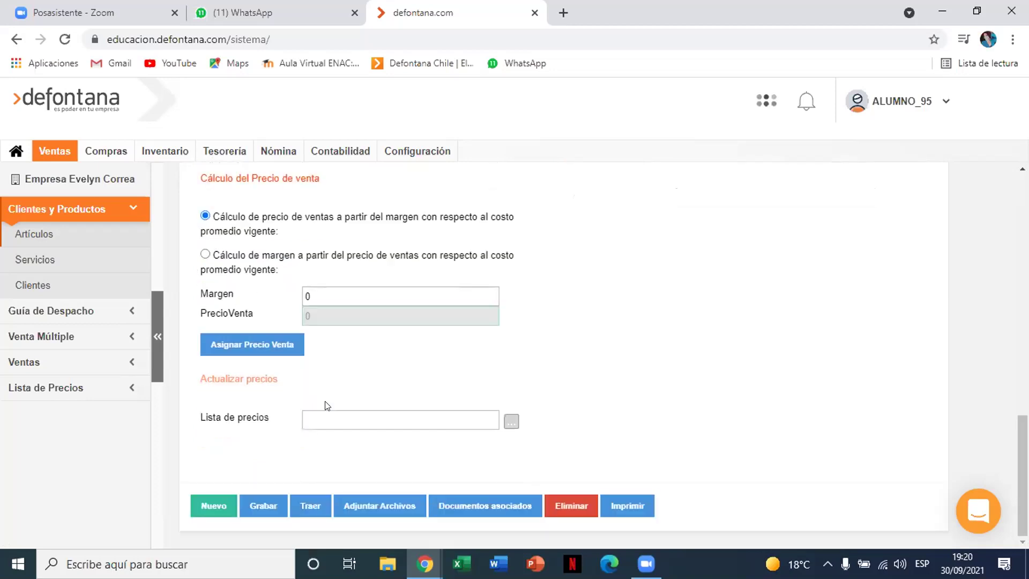
double_click(313, 315)
double_click(314, 295)
scroll(314, 296, up, 3)
click(325, 290)
key(BackSpace)
text(2500)
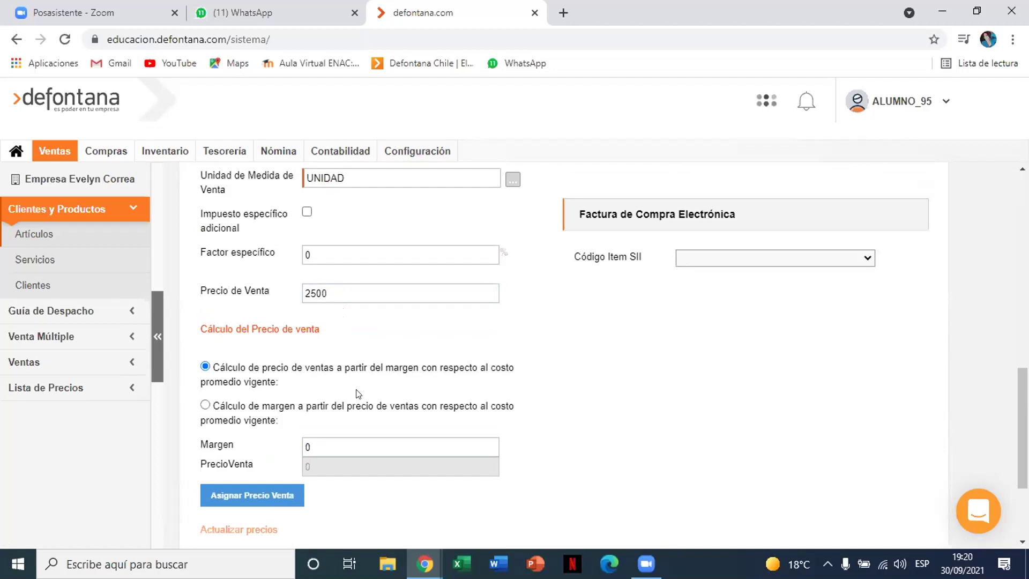
Step: Check the price list lookup for the article, then go to the Configuración area
scroll(358, 394, down, 2)
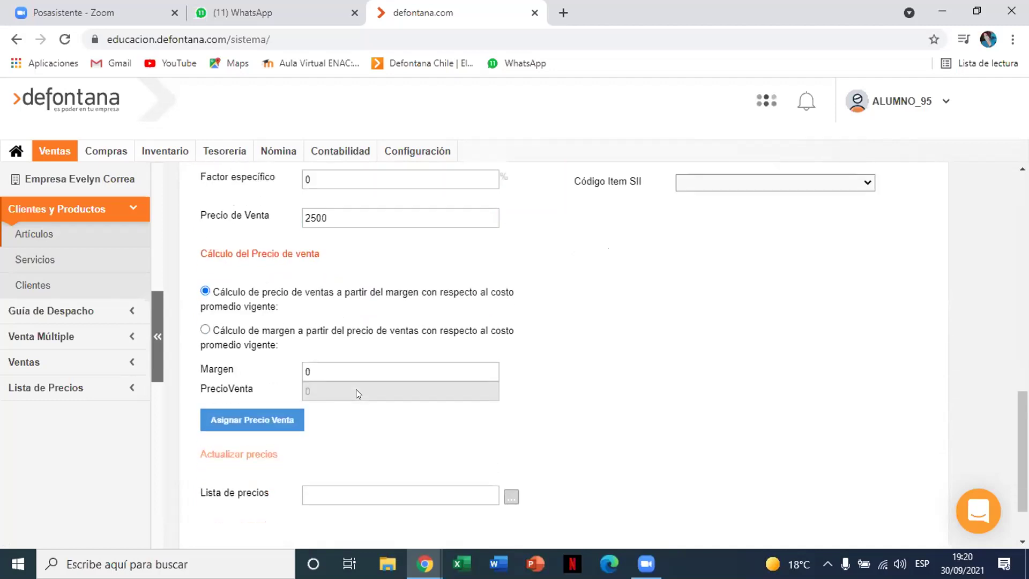
scroll(357, 391, down, 2)
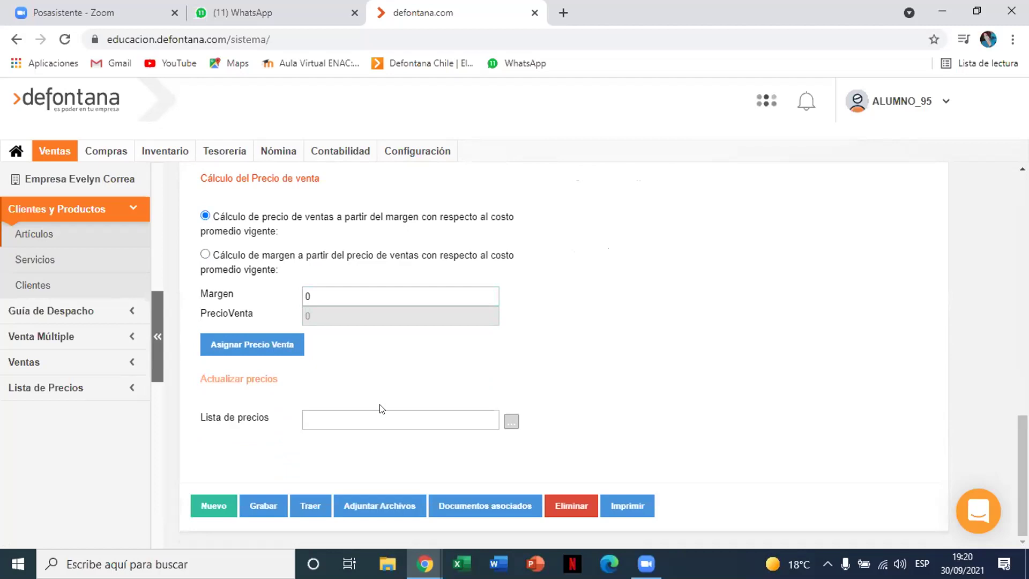
click(510, 422)
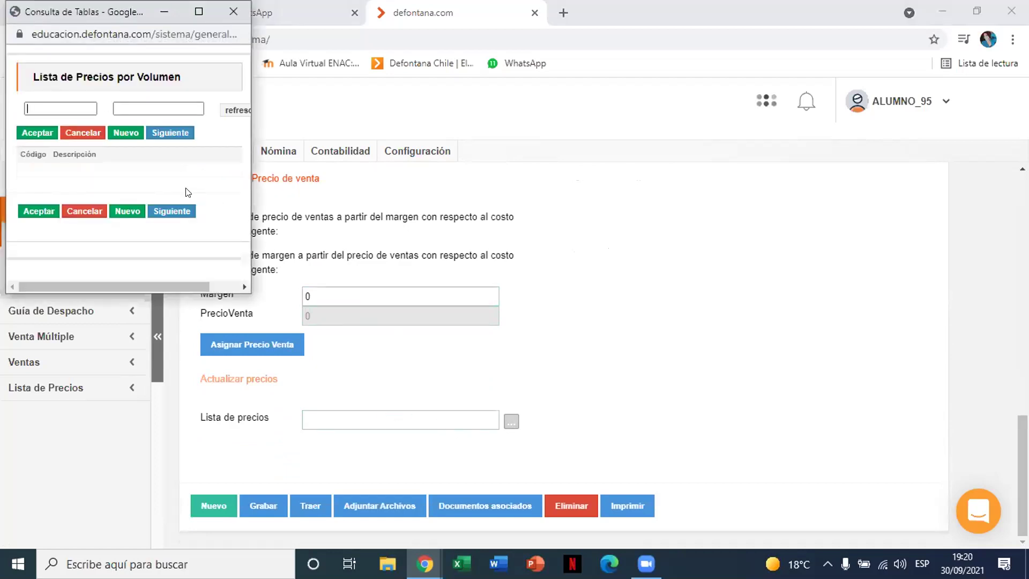
click(235, 112)
click(235, 112)
click(236, 110)
click(670, 287)
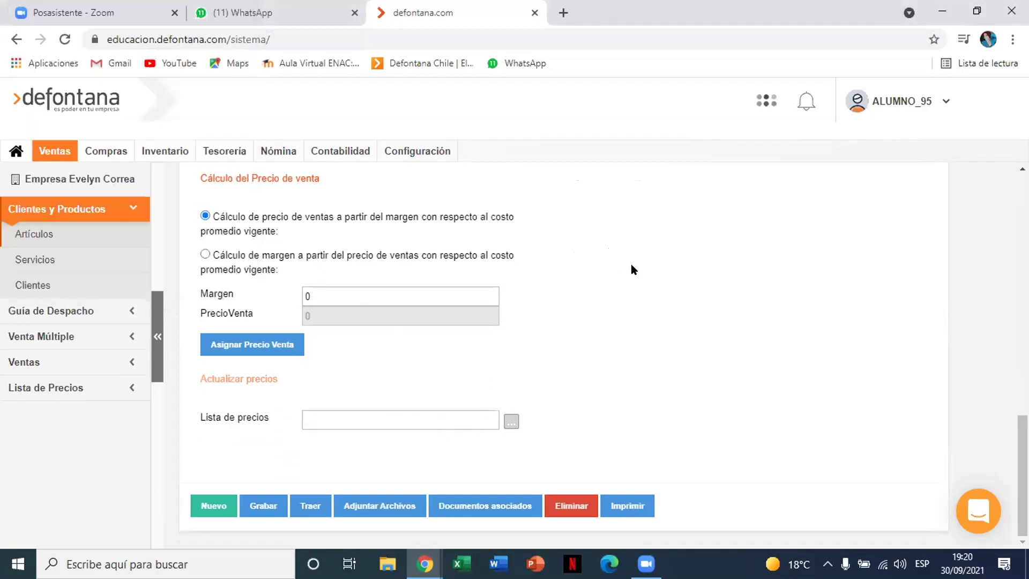
click(418, 154)
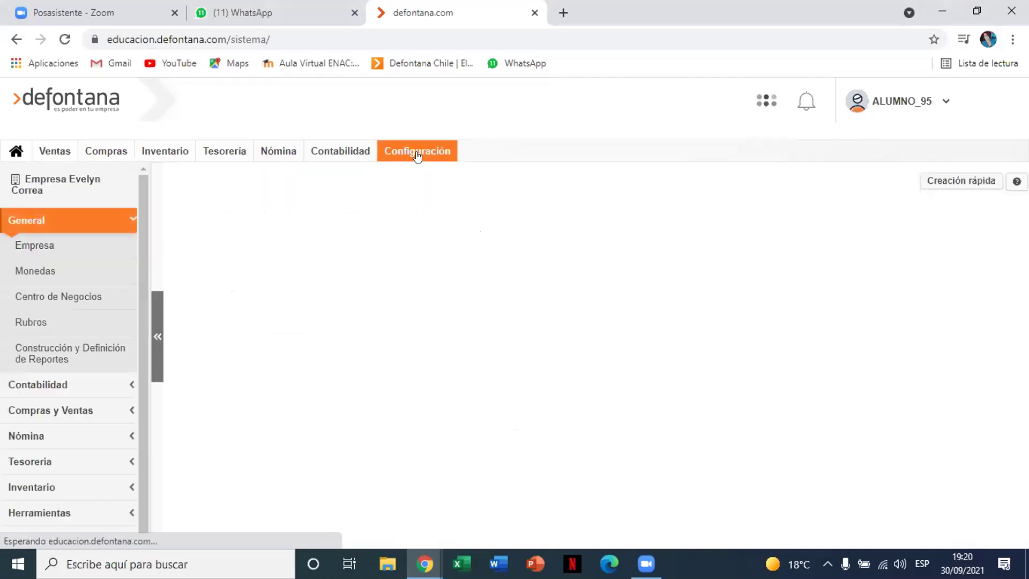
Step: Reopen Clientes y Productos > Artículos and search again, still showing only A1001 at $1,000
click(52, 156)
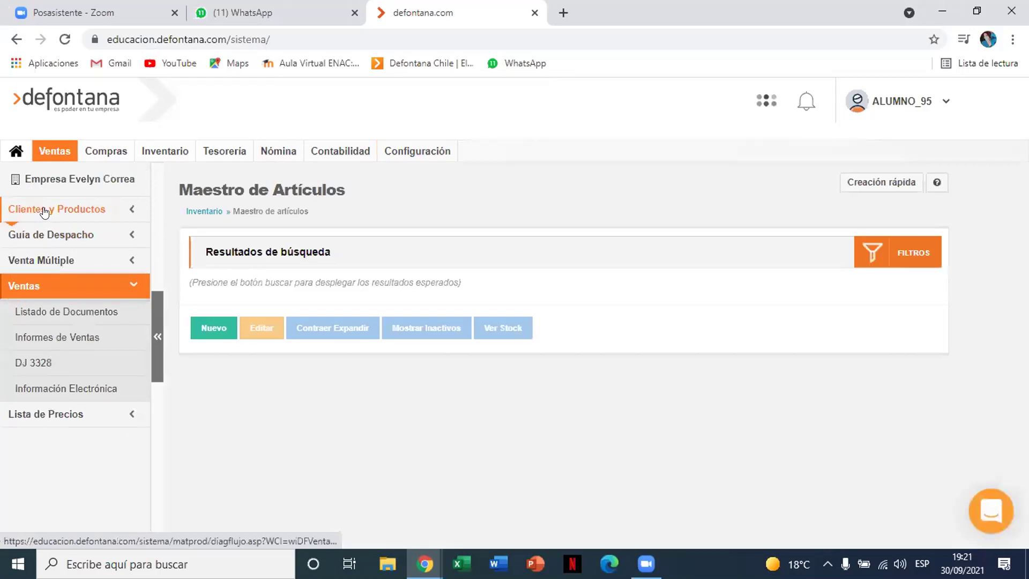
click(42, 209)
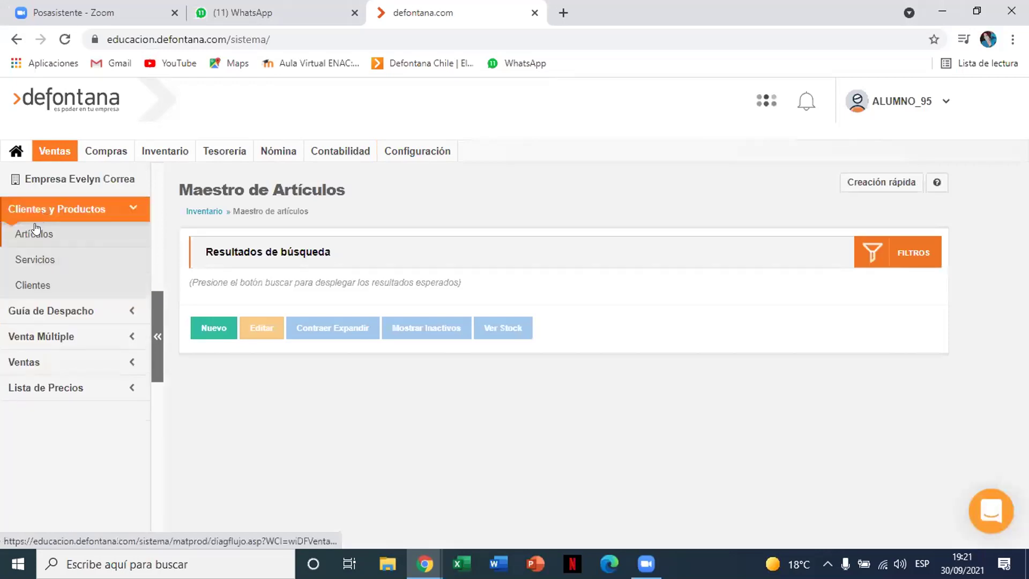
click(34, 235)
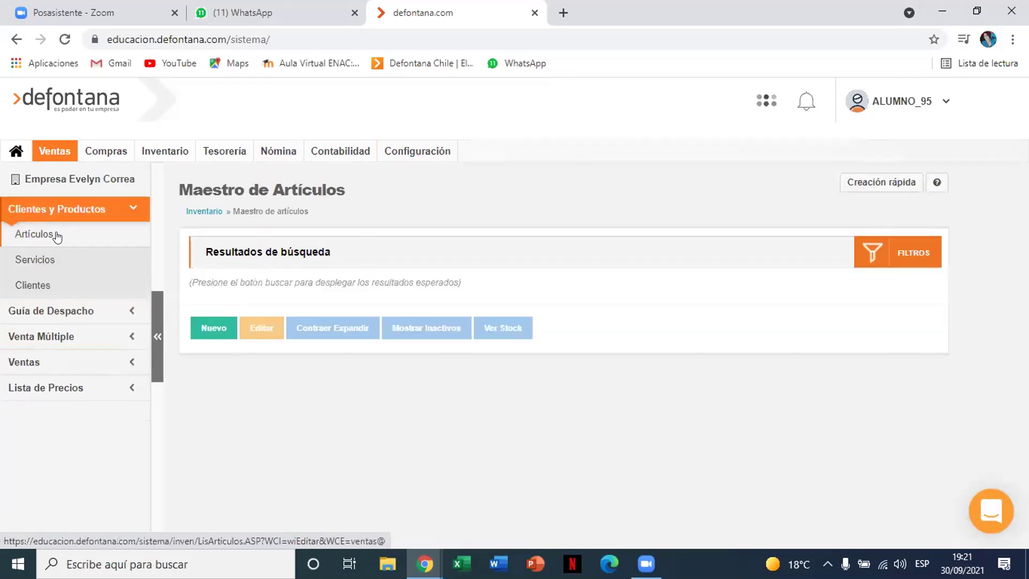
click(43, 234)
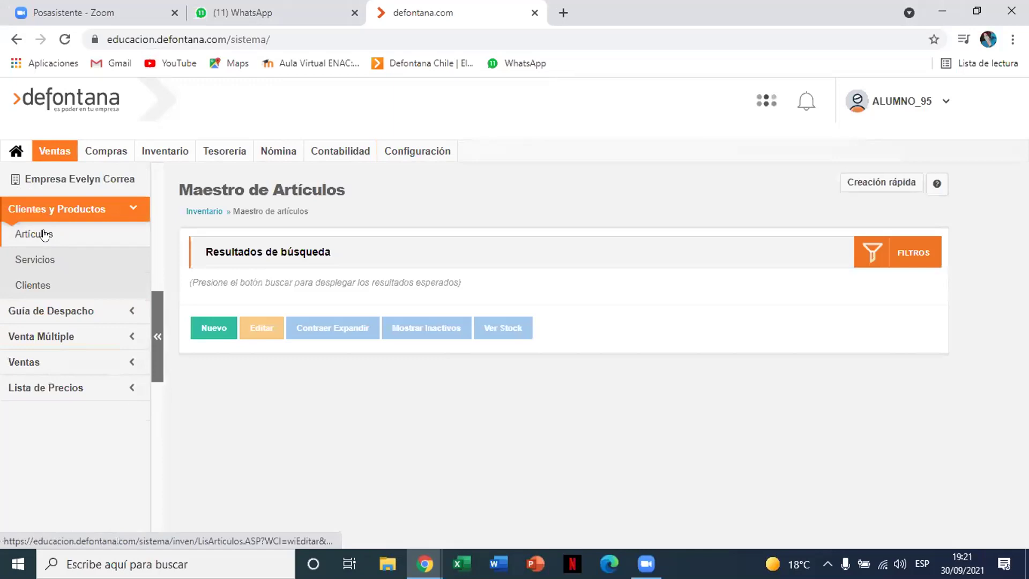
click(921, 262)
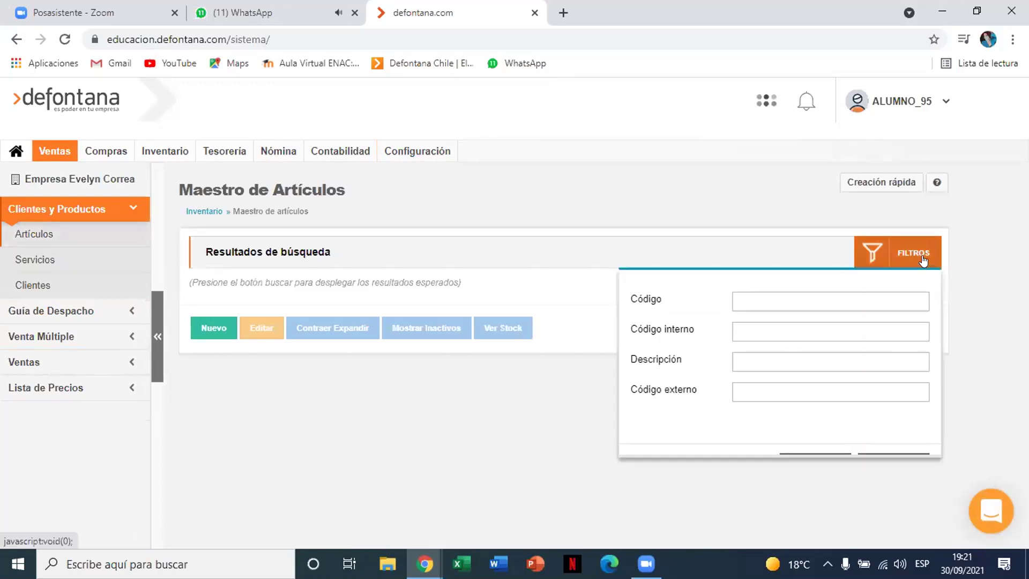
click(820, 463)
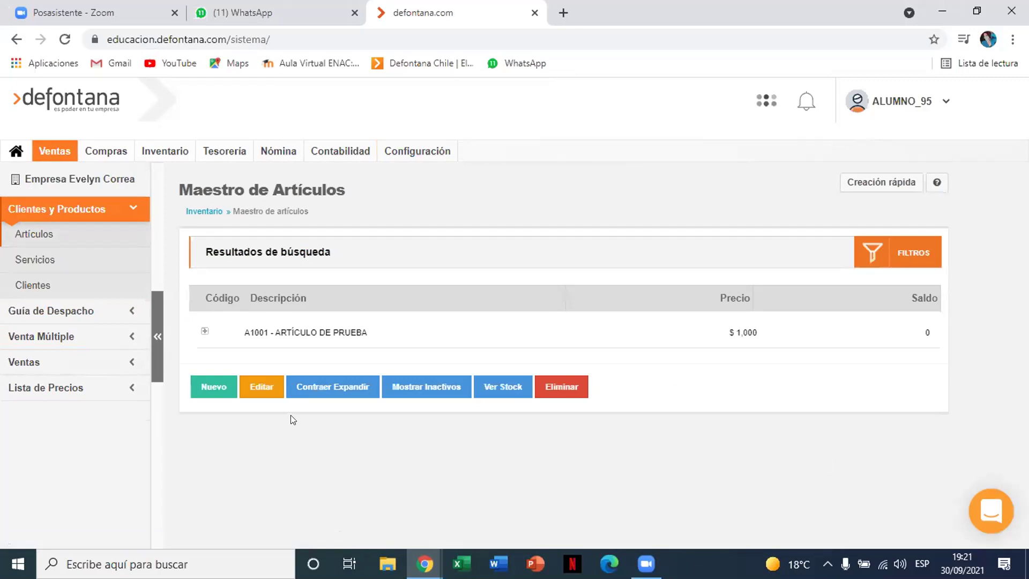
Step: Start a new article A1060 with descriptions REFLECTANTE TRAINGULAR and REFLECTANTE TRIANGULAR
click(200, 387)
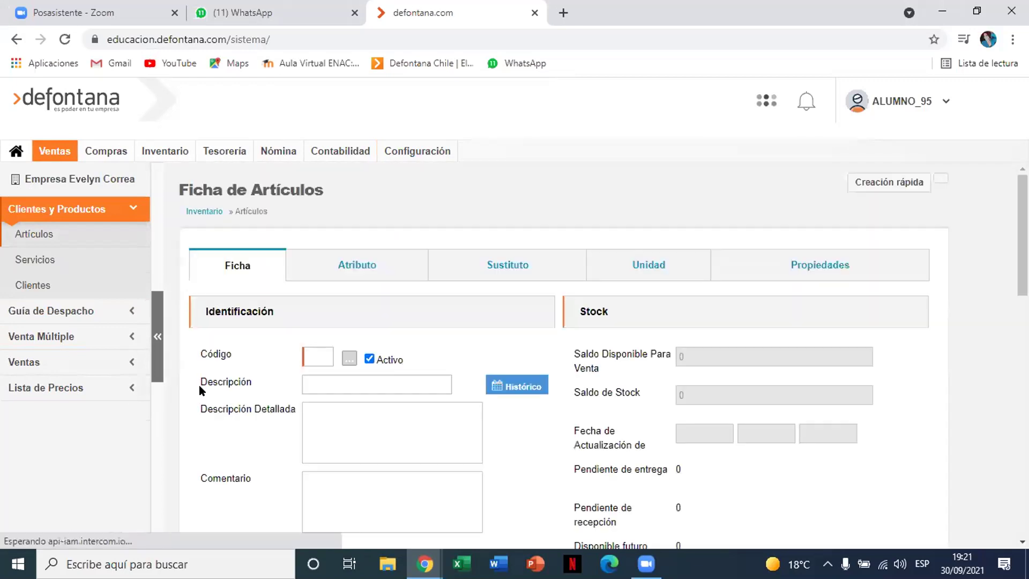
text(A1060)
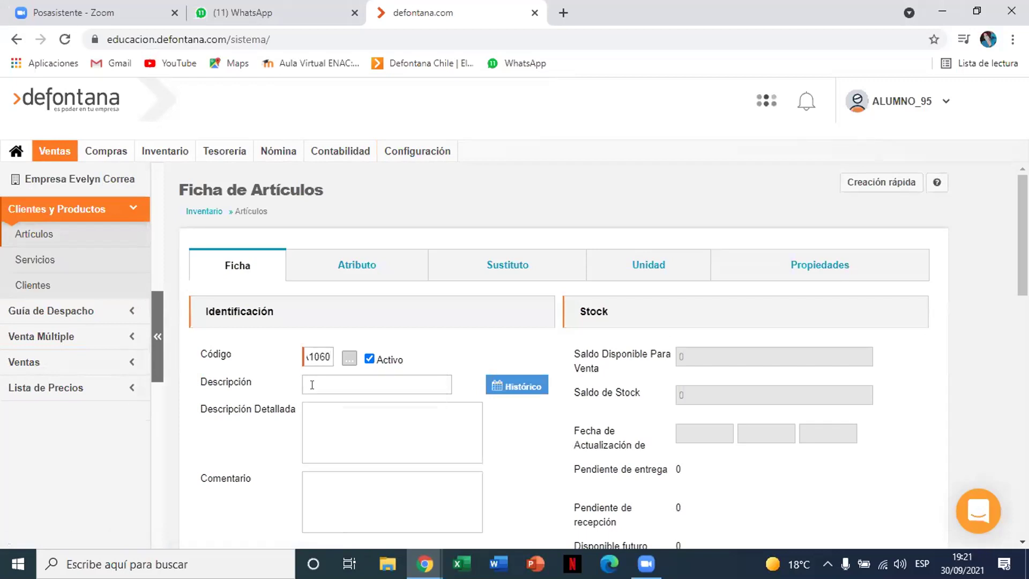
click(314, 383)
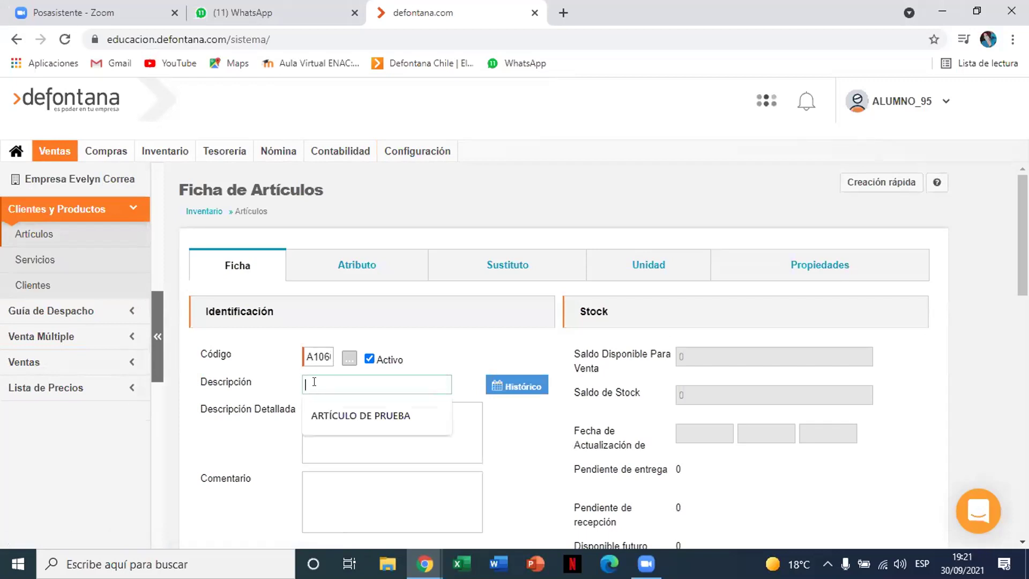
text(REFLECTANTE TRAINGULAR)
click(317, 408)
text(REFLECTANTE )
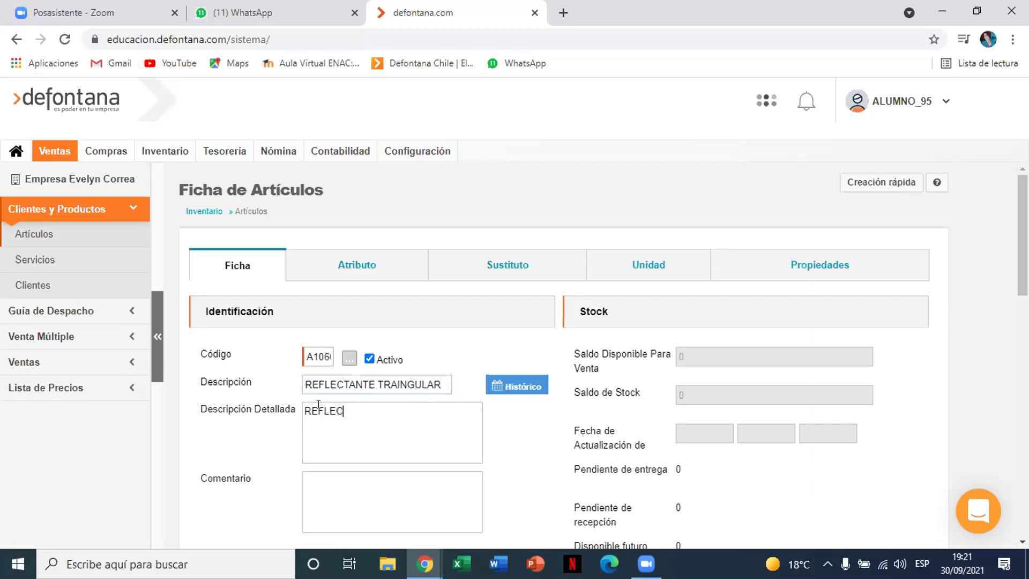
text(TRIANGULAR)
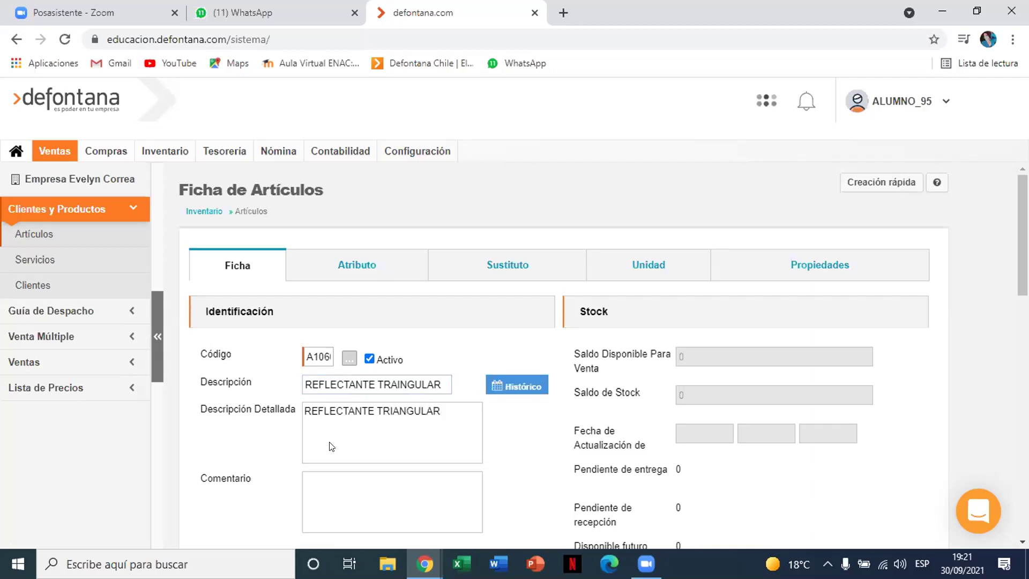
Step: Set Precio de Venta to 2500, save the article and dismiss the success message
scroll(368, 456, down, 6)
scroll(368, 457, down, 3)
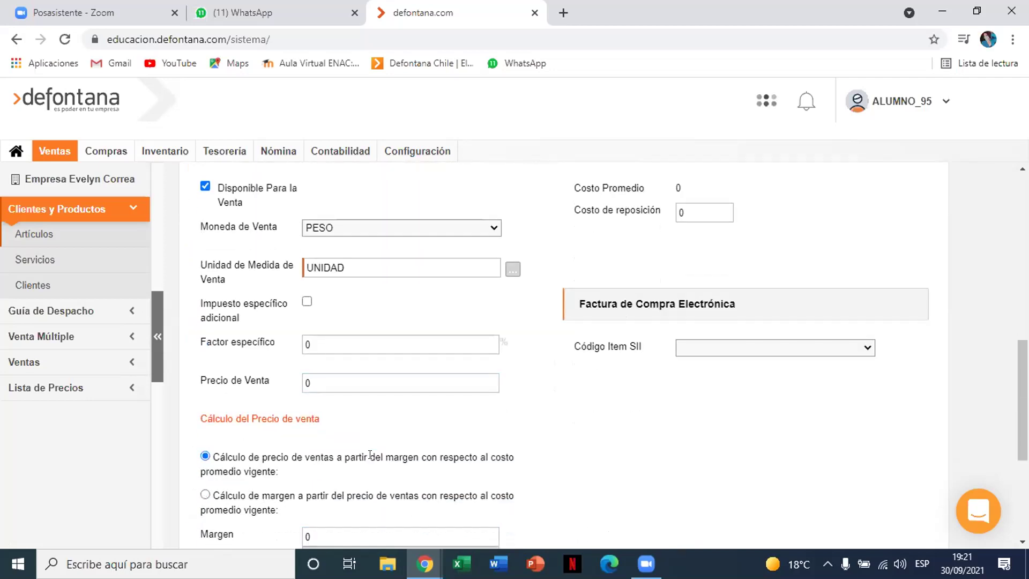
click(321, 383)
text(2500)
scroll(320, 404, down, 5)
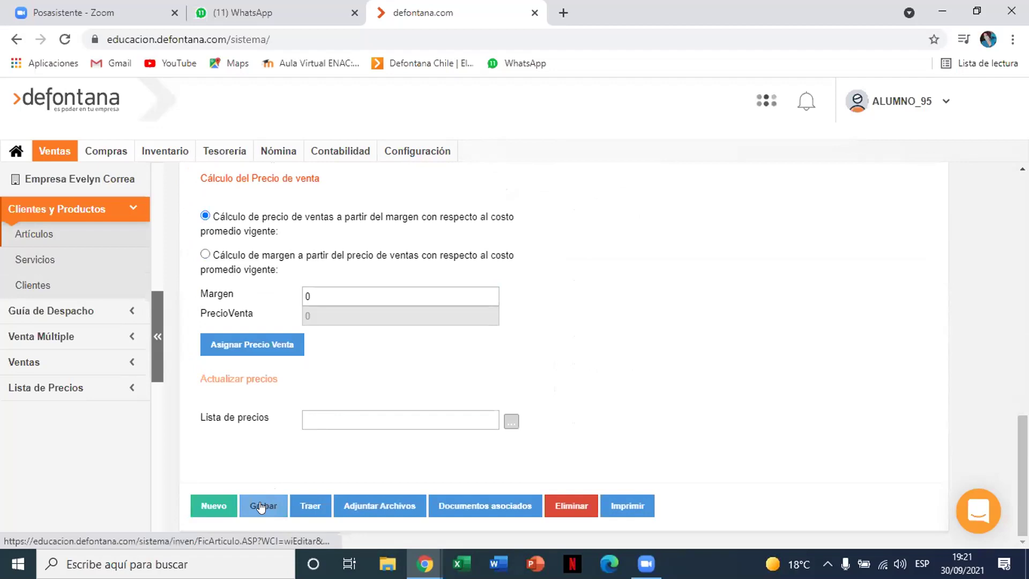
click(259, 503)
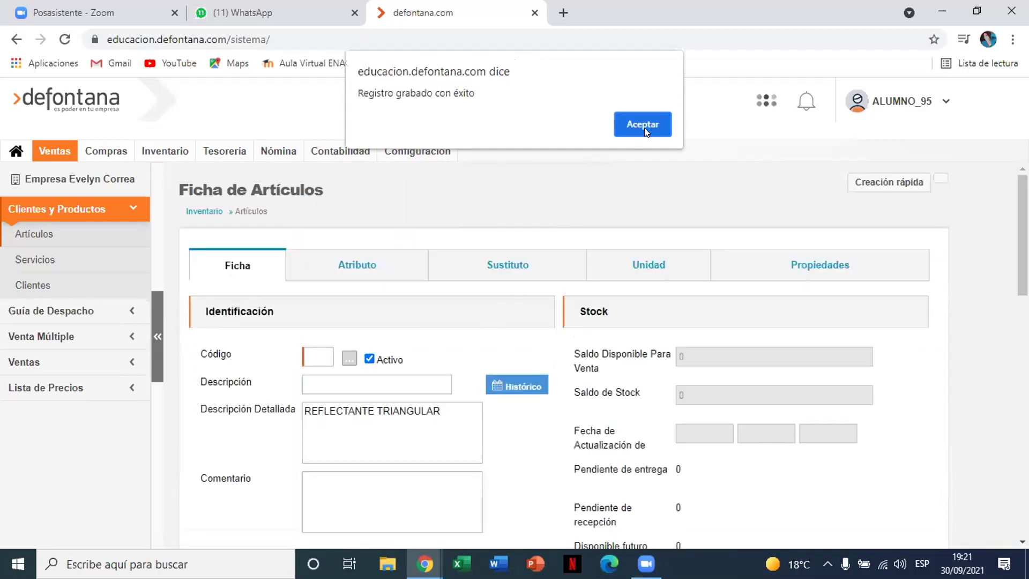
click(643, 125)
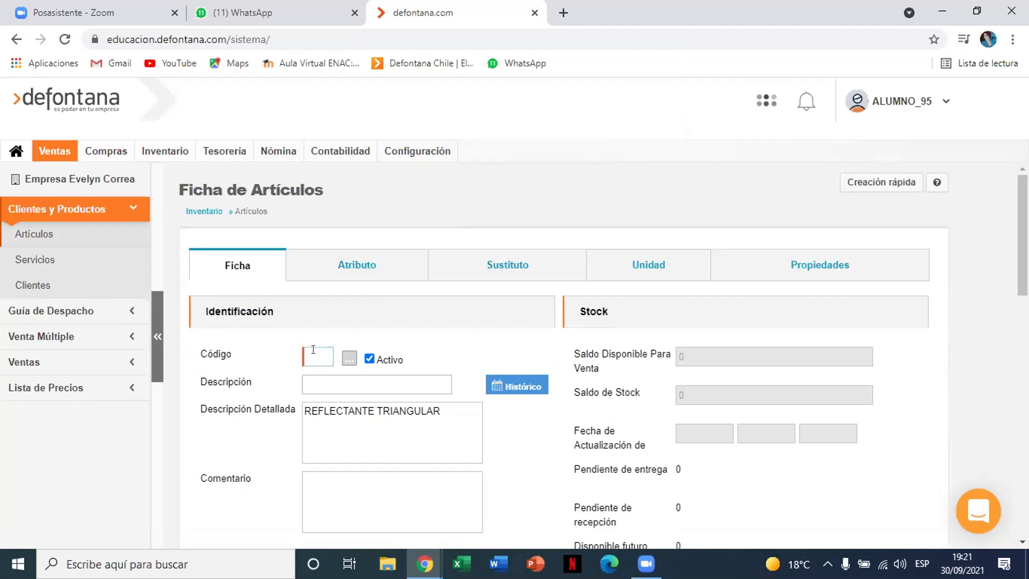
scroll(324, 344, down, 15)
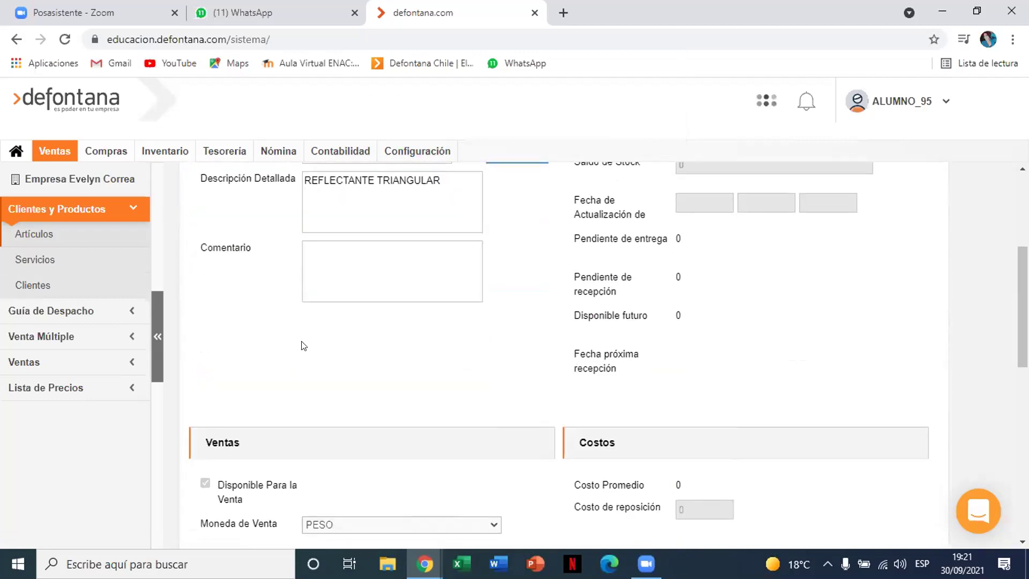
Step: Start a new article A1050 with the round reflector descriptions REFLECTANTE REDONDO
click(214, 514)
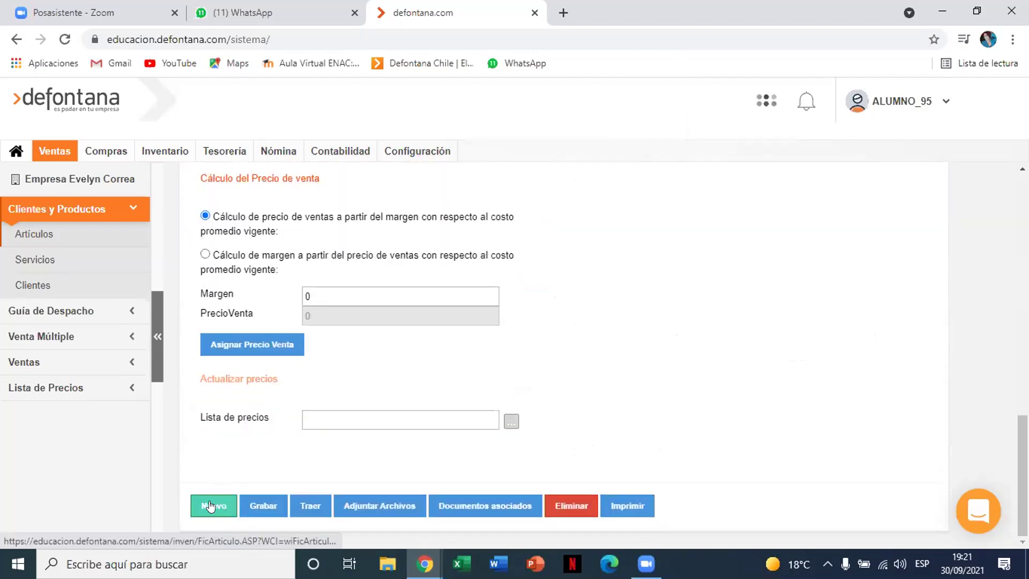
click(331, 354)
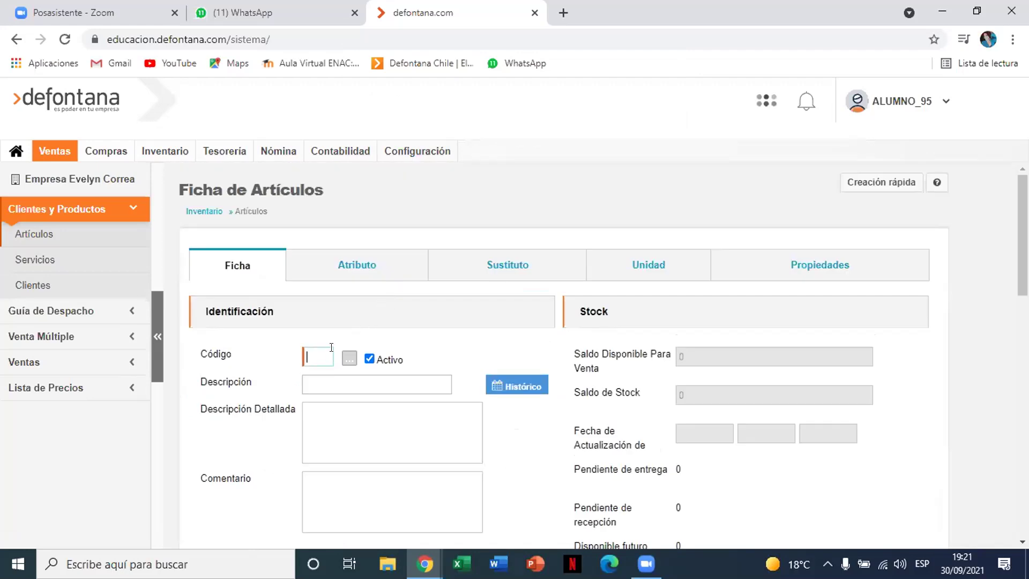
text(A)
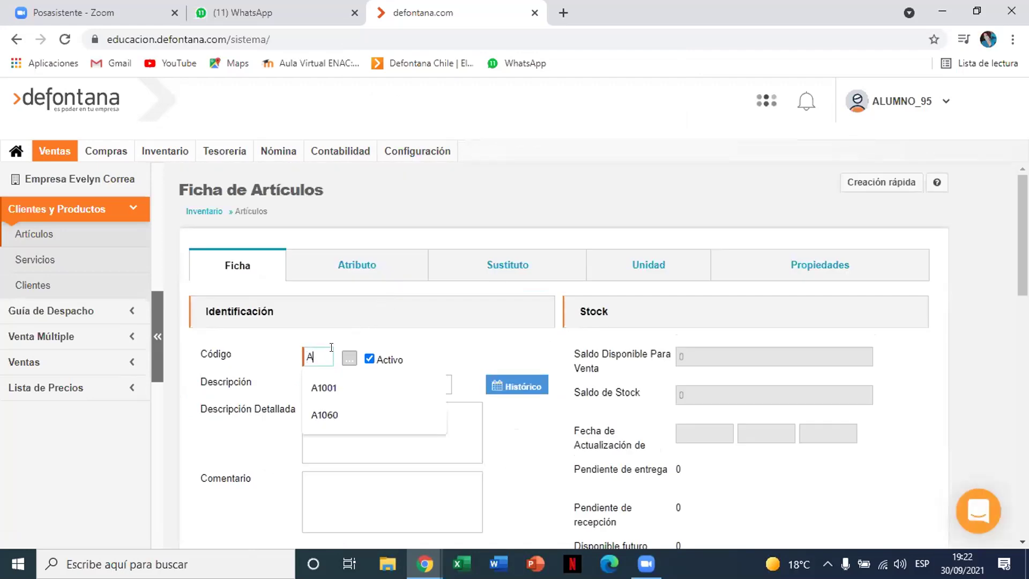
text(1050)
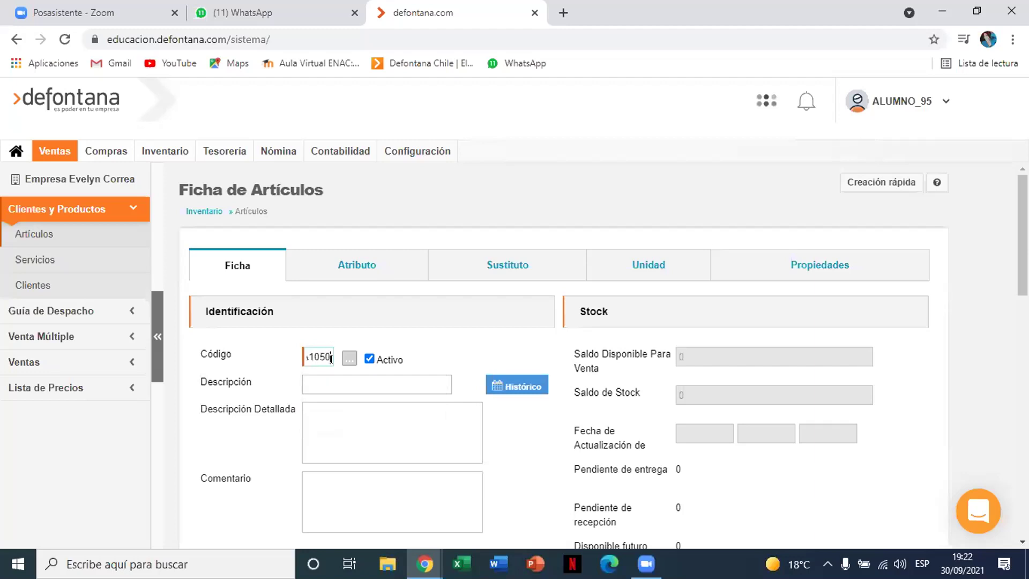
click(326, 382)
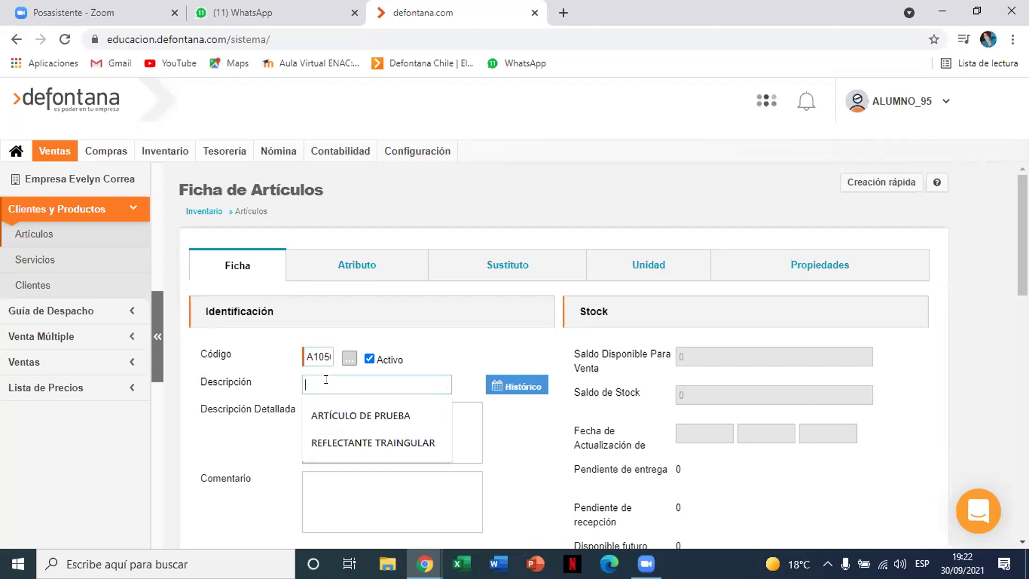
text(FREFLECTANTE REDODNDO)
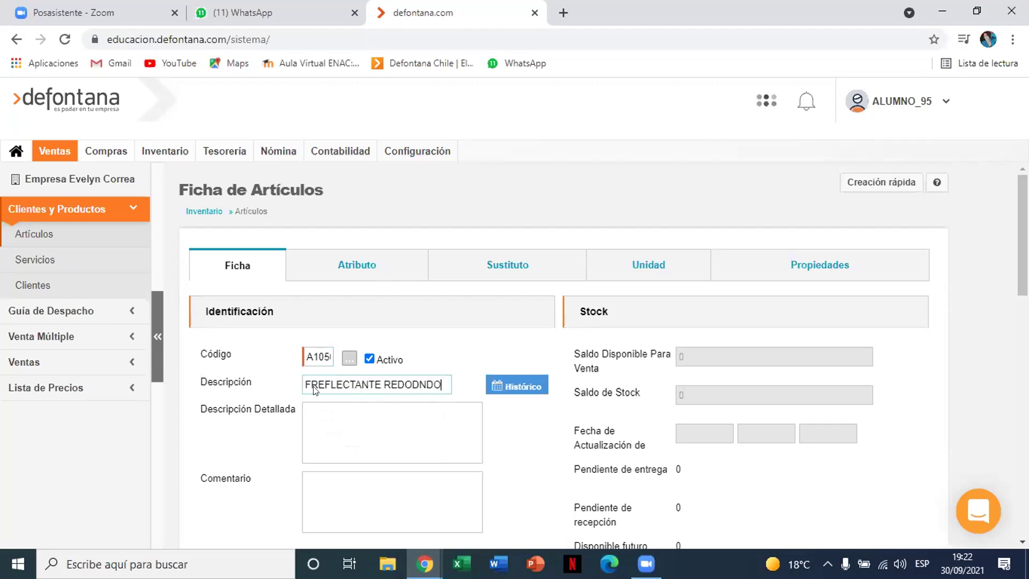
text(REFLECTAN)
key(BackSpace)
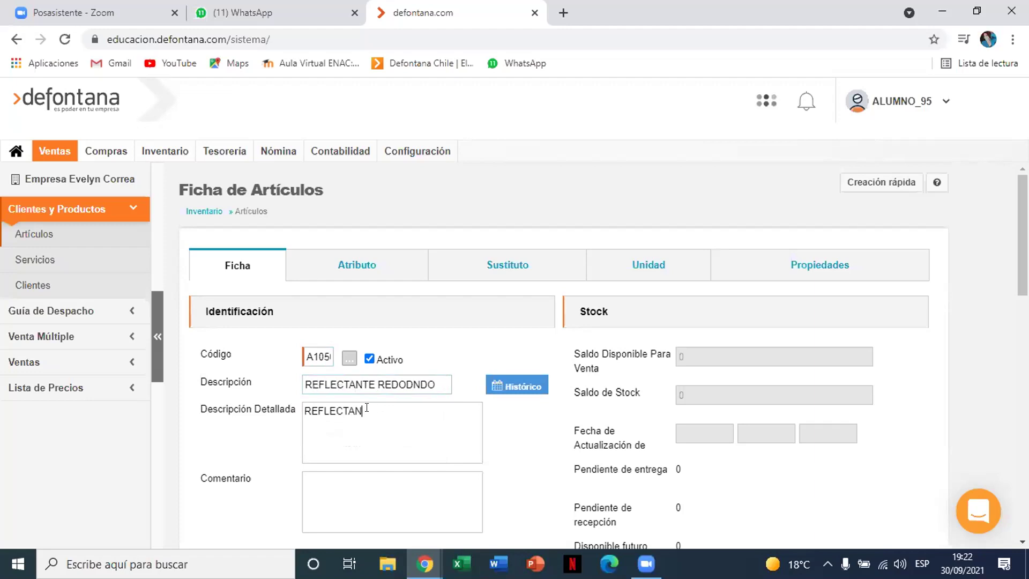
text(TE REDONDO)
Step: Set Precio de Venta to 3000, save the article and dismiss the confirmation
scroll(367, 406, down, 9)
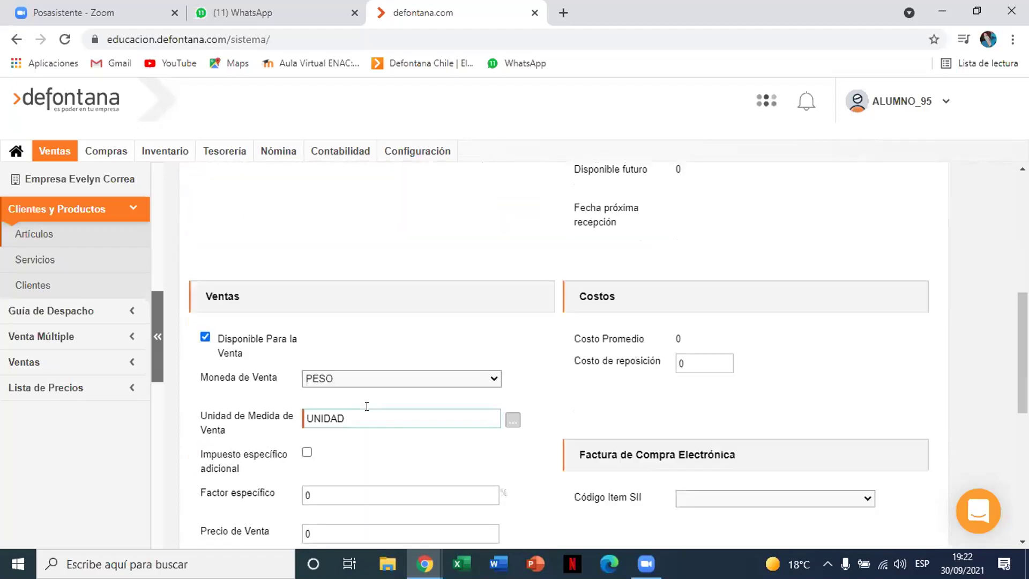
click(334, 382)
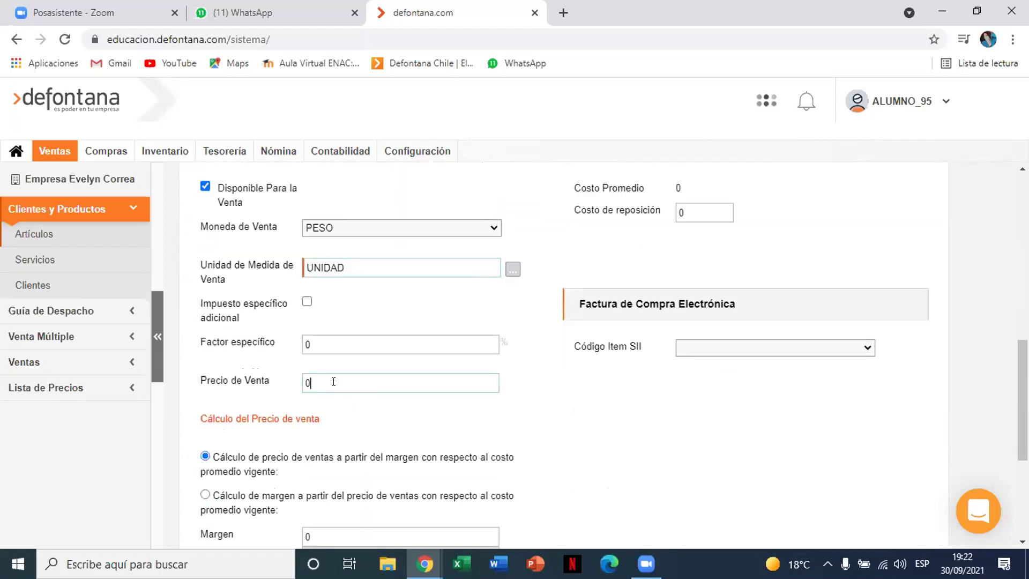
key(BackSpace)
text(3000)
scroll(341, 395, down, 4)
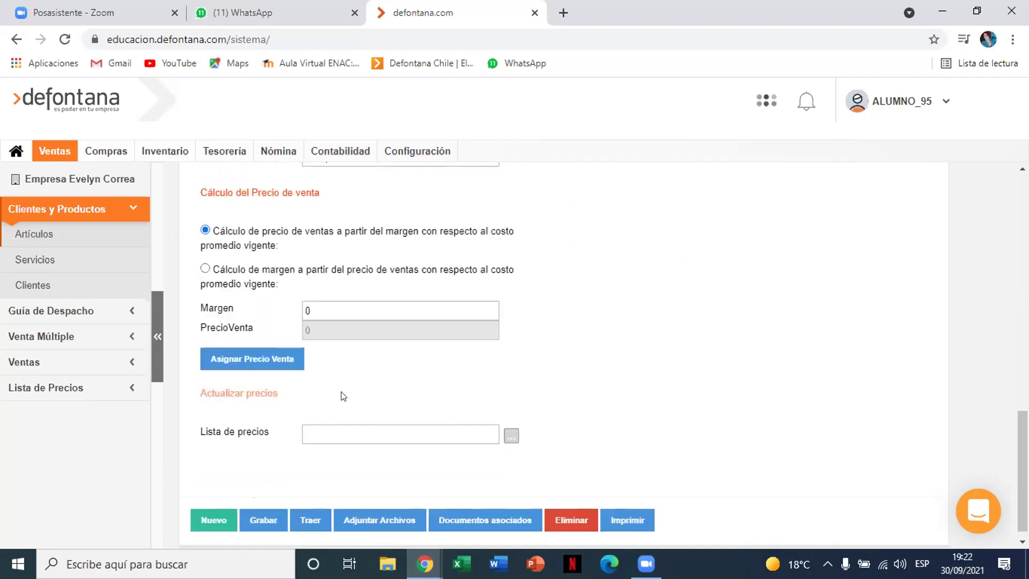
click(264, 520)
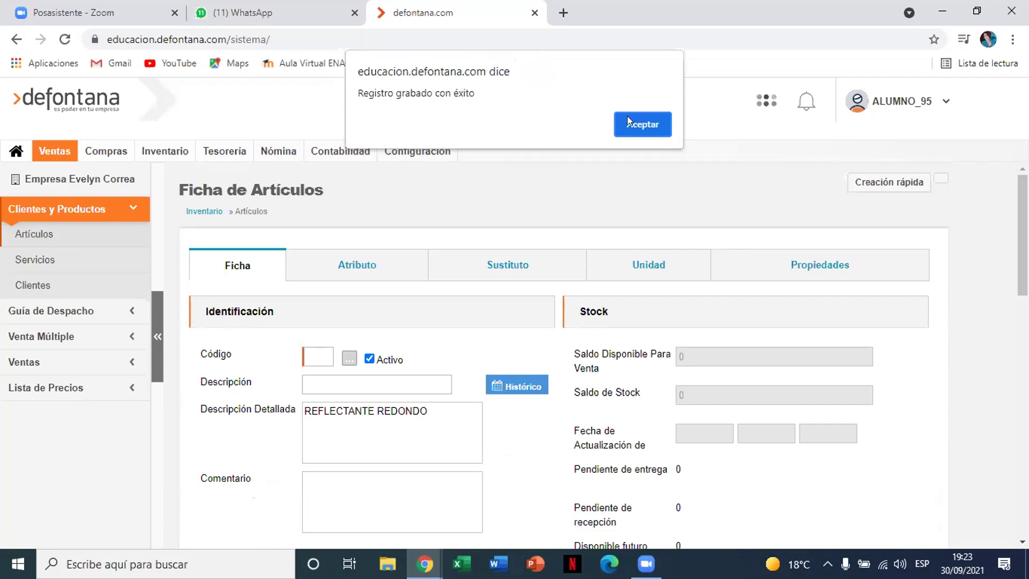
key(Return)
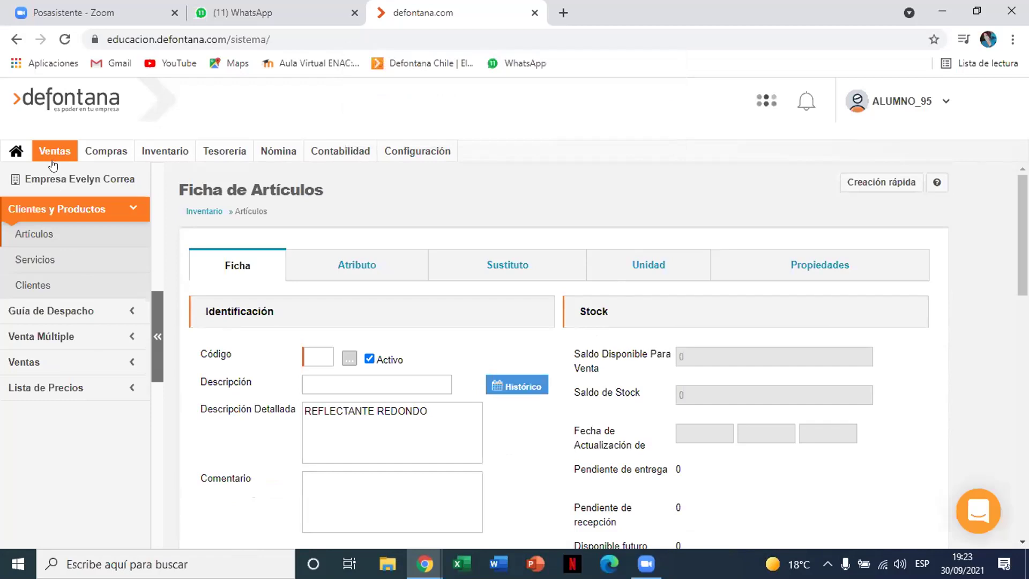
Step: Go to Ventas > Listado de Documentos and start a new sales document
click(46, 152)
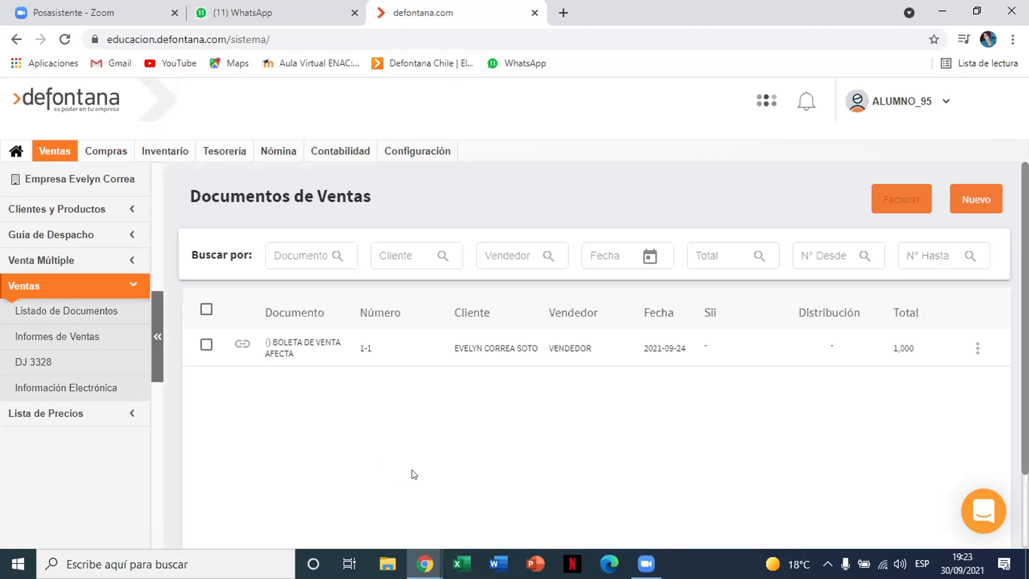
click(81, 314)
click(968, 203)
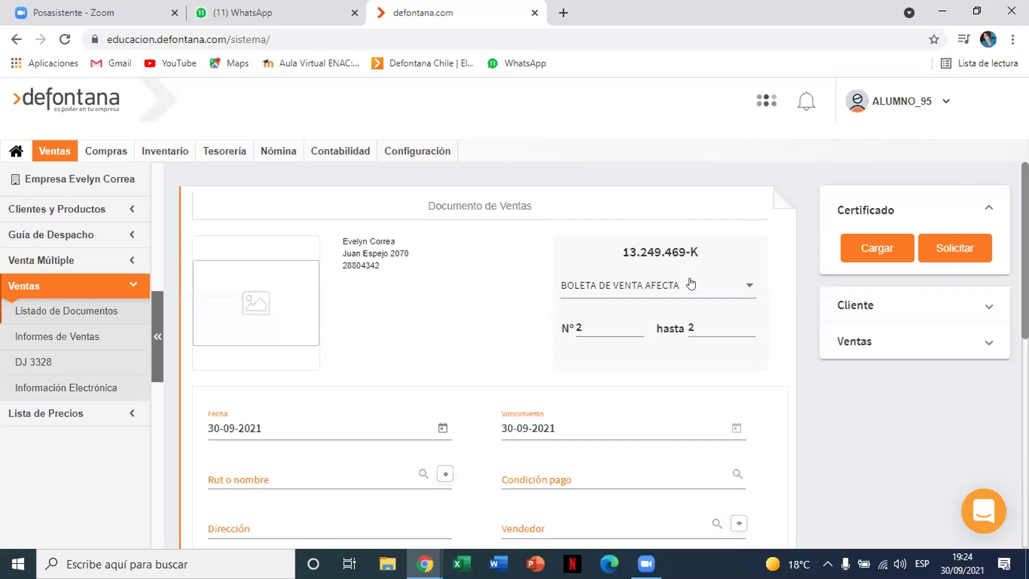
Step: Set the document type to BOLETA DE VENTA AFECTA, review the form, and focus the Rut o nombre field
click(744, 286)
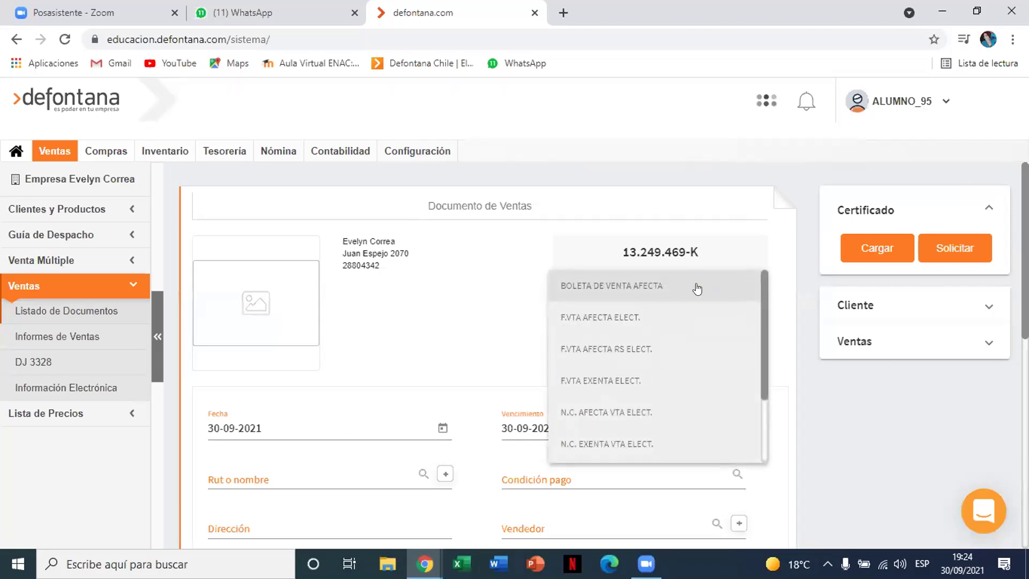
click(625, 292)
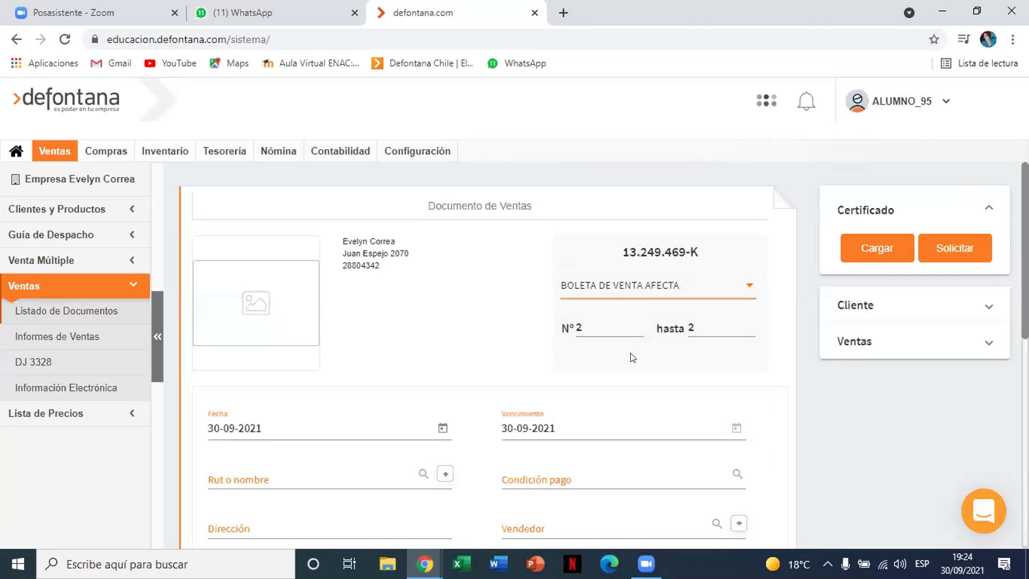
scroll(632, 357, down, 4)
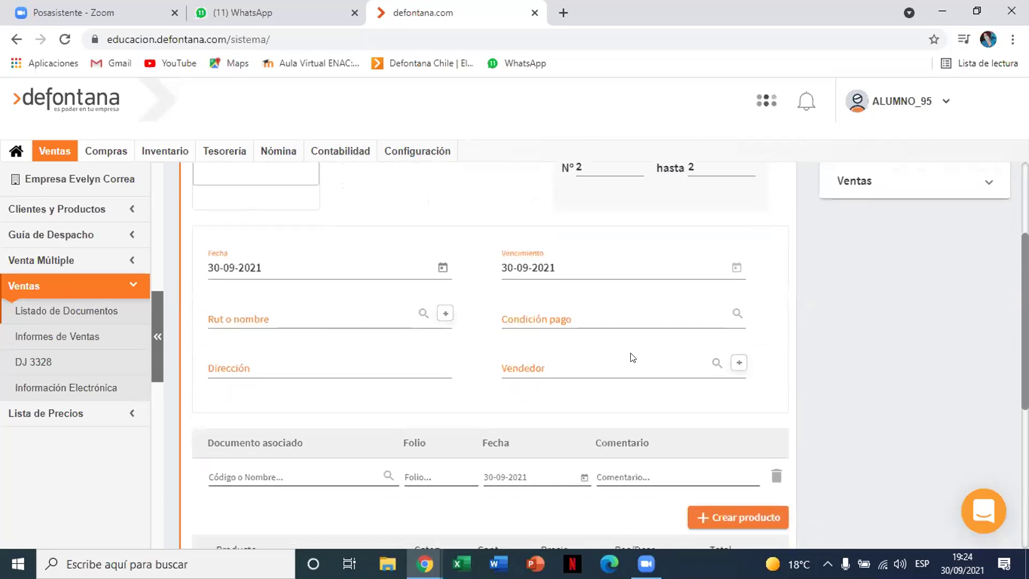
scroll(633, 357, down, 3)
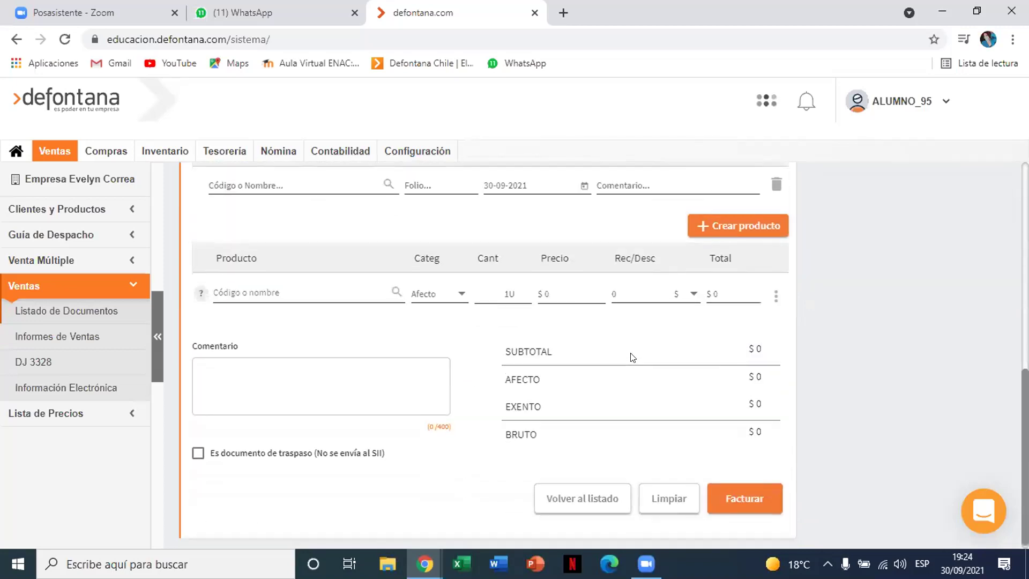
scroll(632, 357, up, 5)
scroll(632, 357, up, 2)
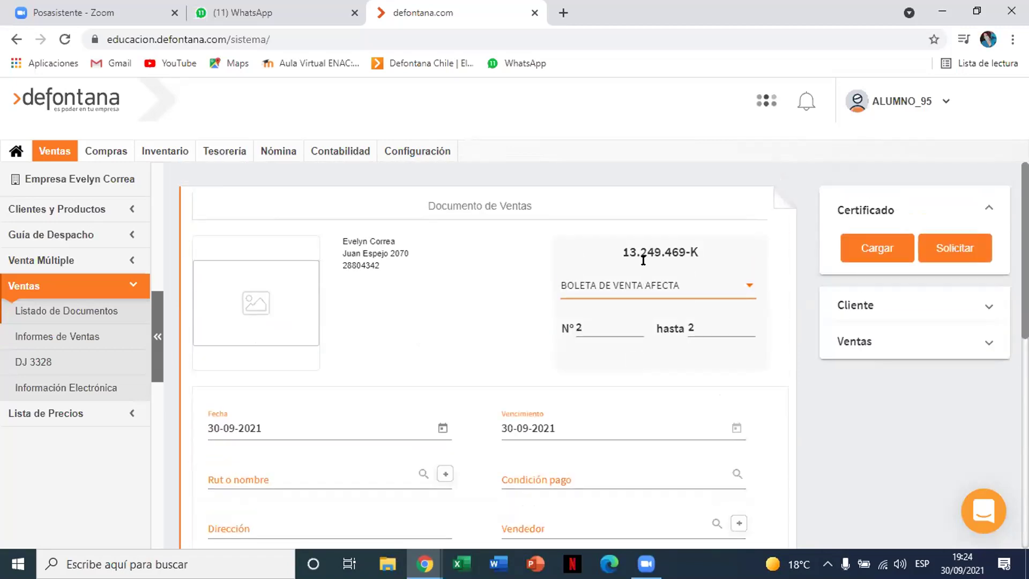
drag(622, 250, 706, 253)
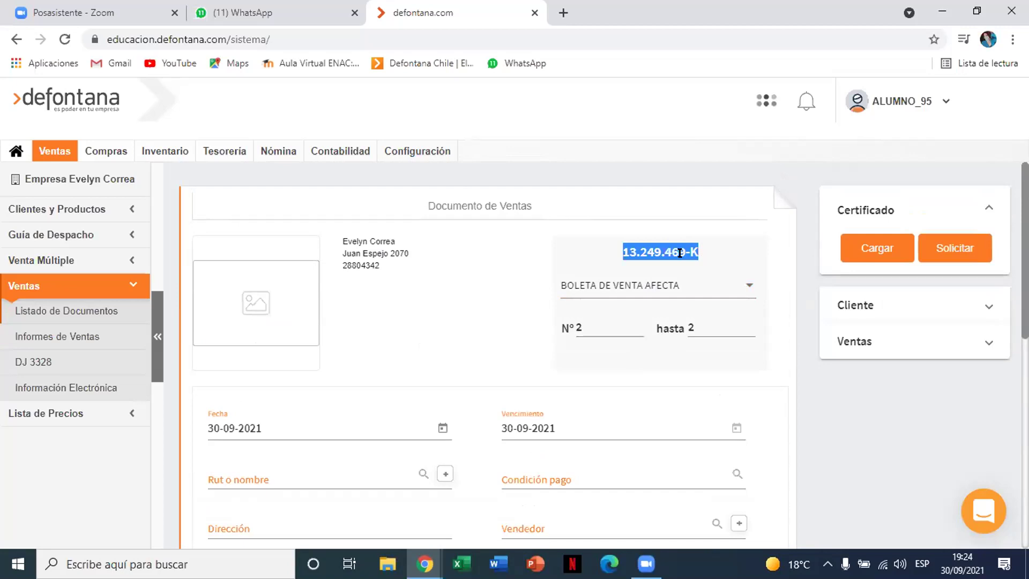
scroll(680, 253, down, 3)
click(224, 320)
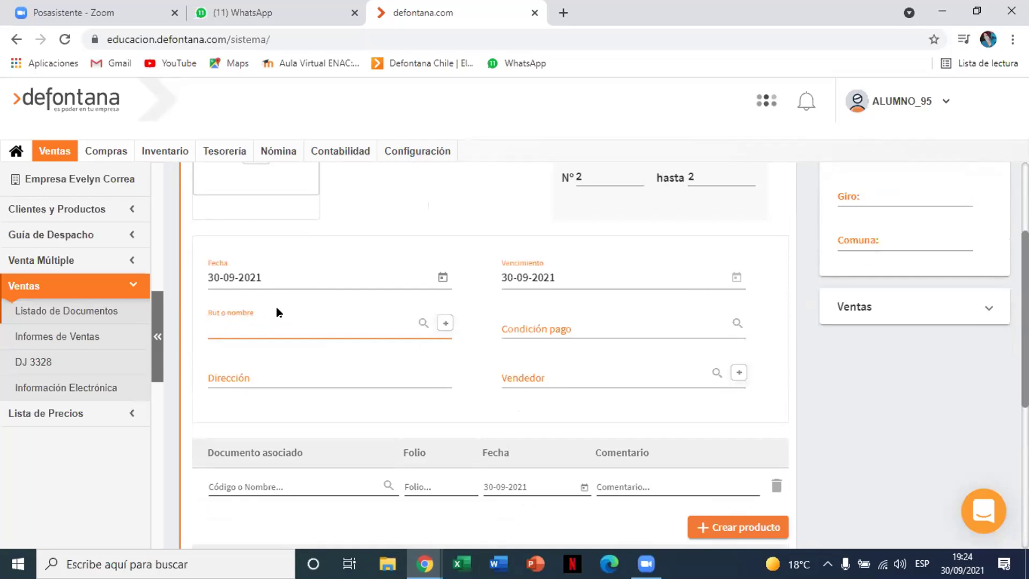
text(76)
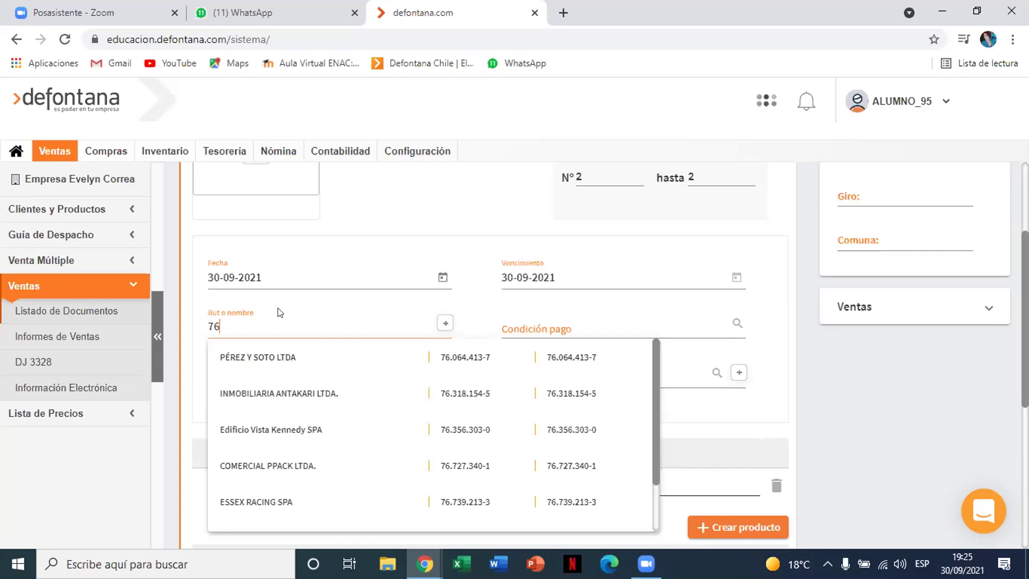
click(275, 466)
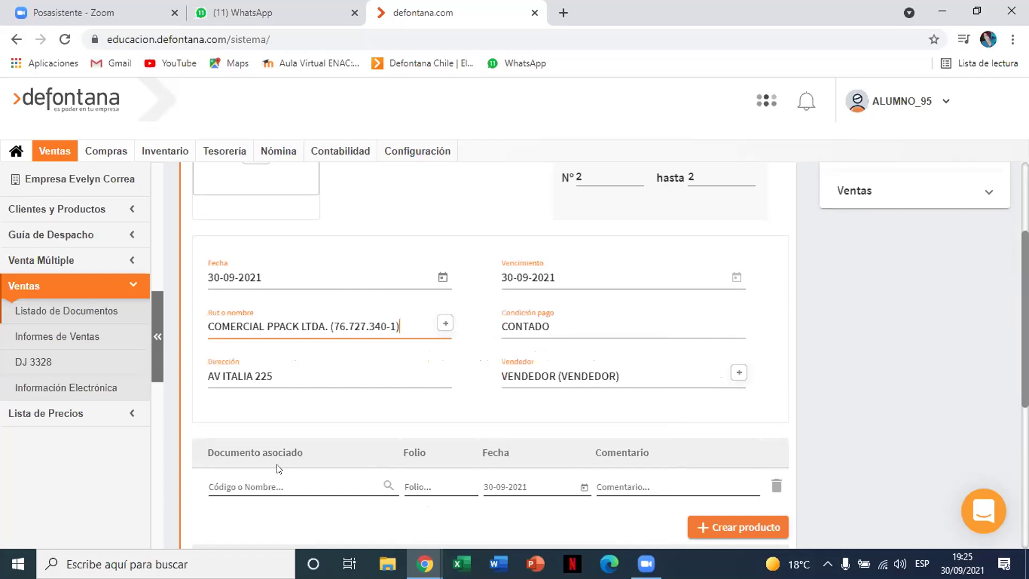
scroll(307, 455, down, 1)
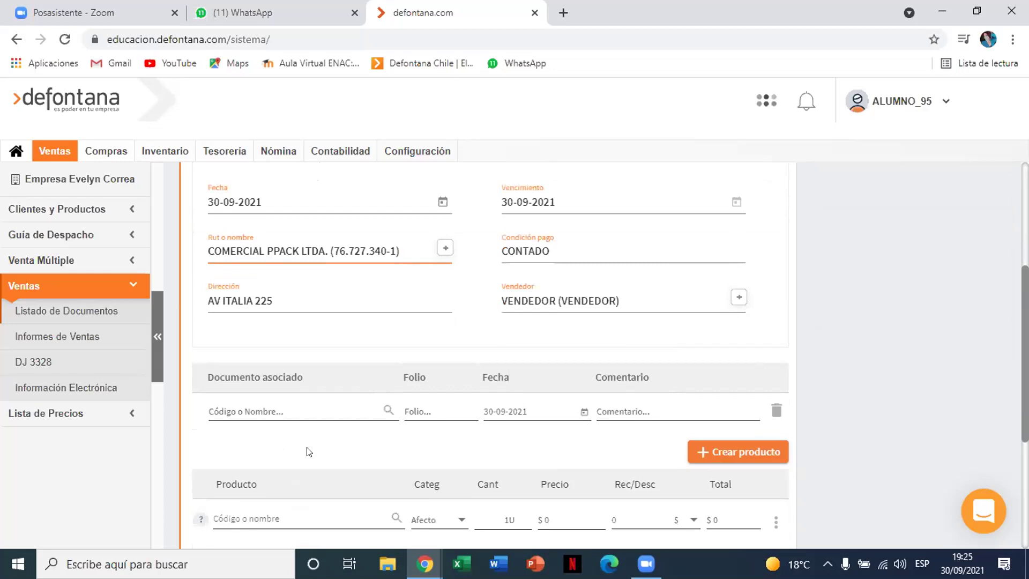
scroll(308, 452, down, 2)
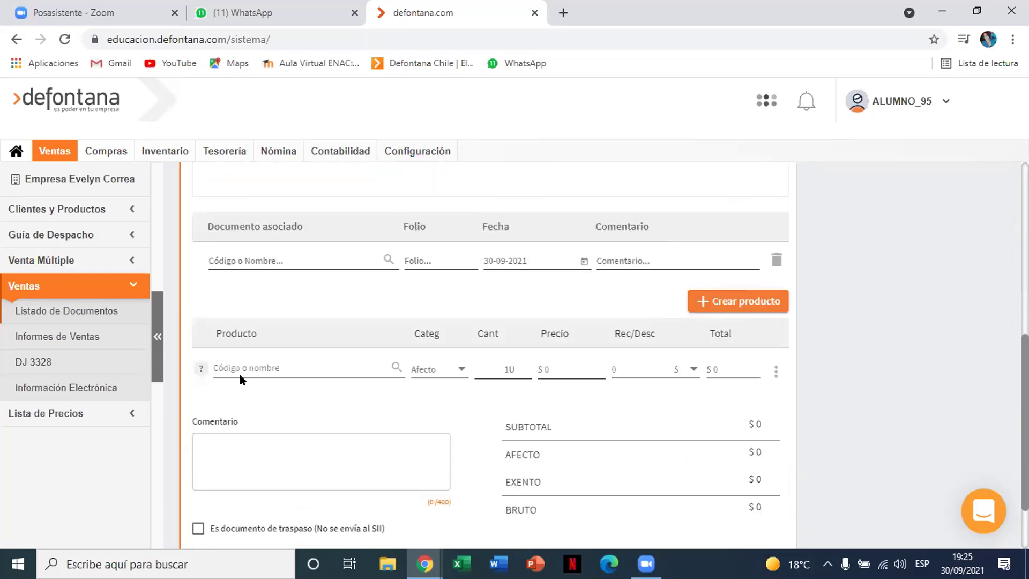
Step: Add article A1060 REFLECTANTE TRAINGULAR as the first line with quantity 120
click(229, 363)
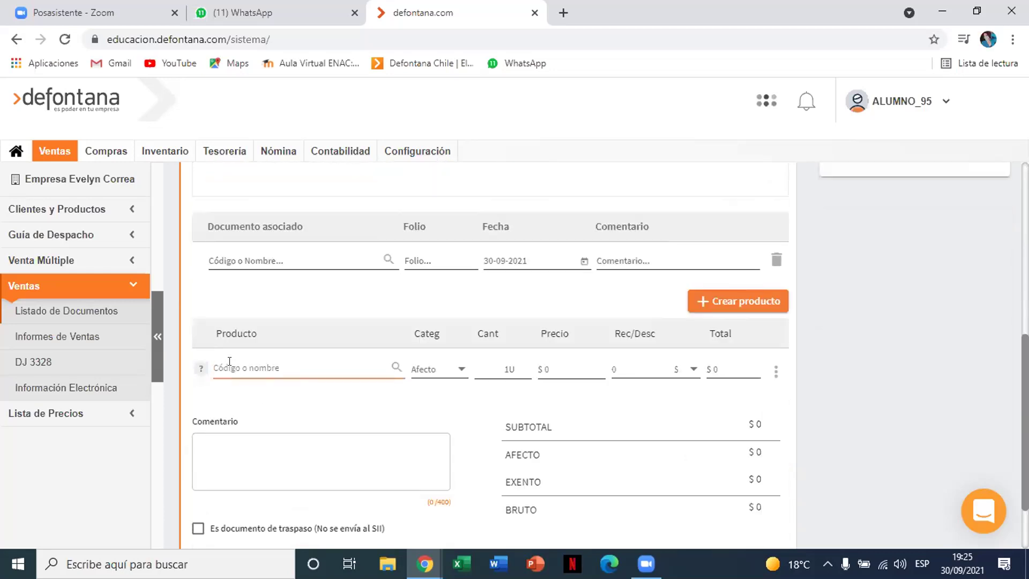
text(A)
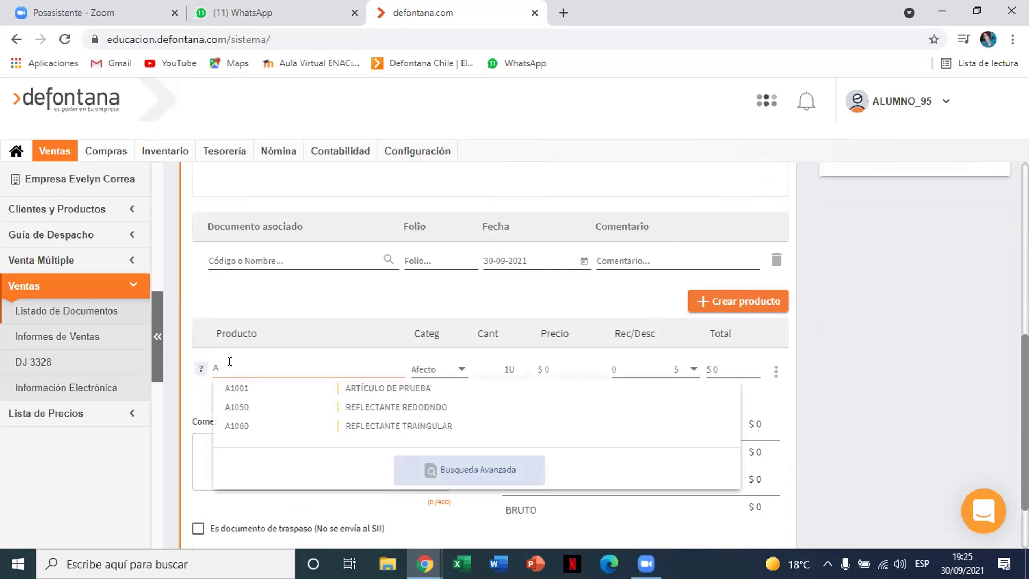
click(236, 427)
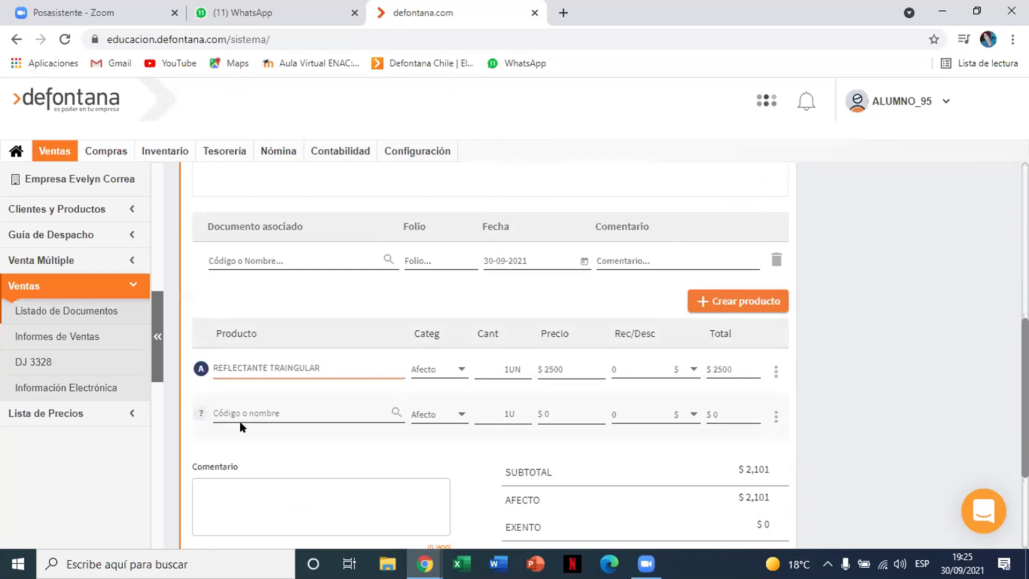
click(502, 368)
key(BackSpace)
text(120)
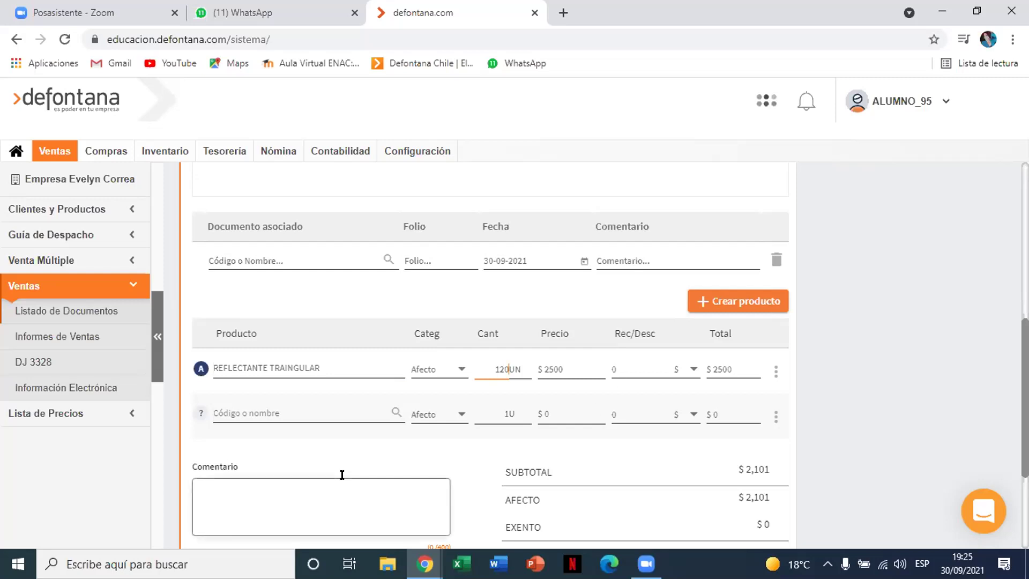
Step: Add article A1050 REFLECTANTE REDODNDO as the second line with quantity 500
click(214, 410)
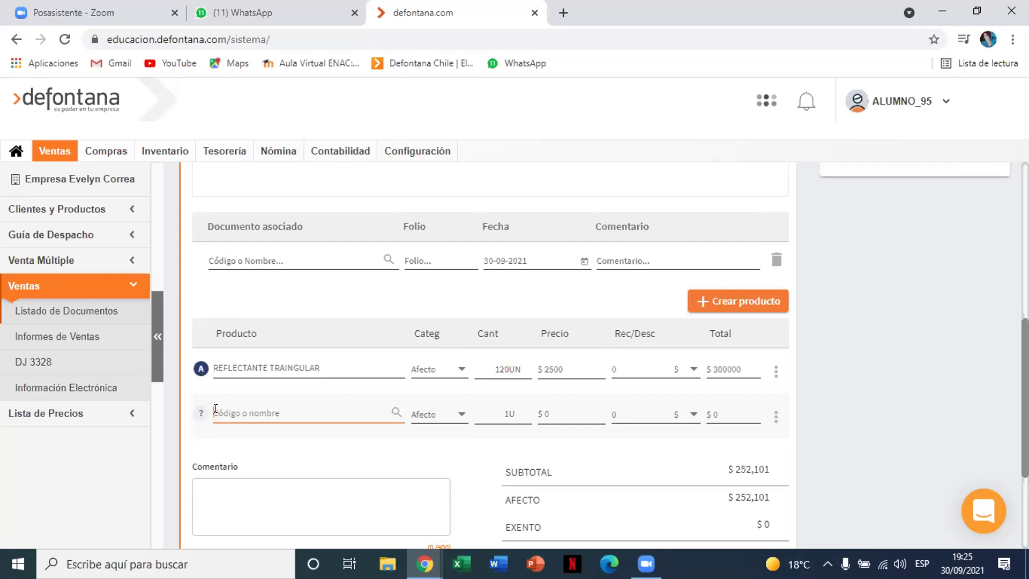
text(A10)
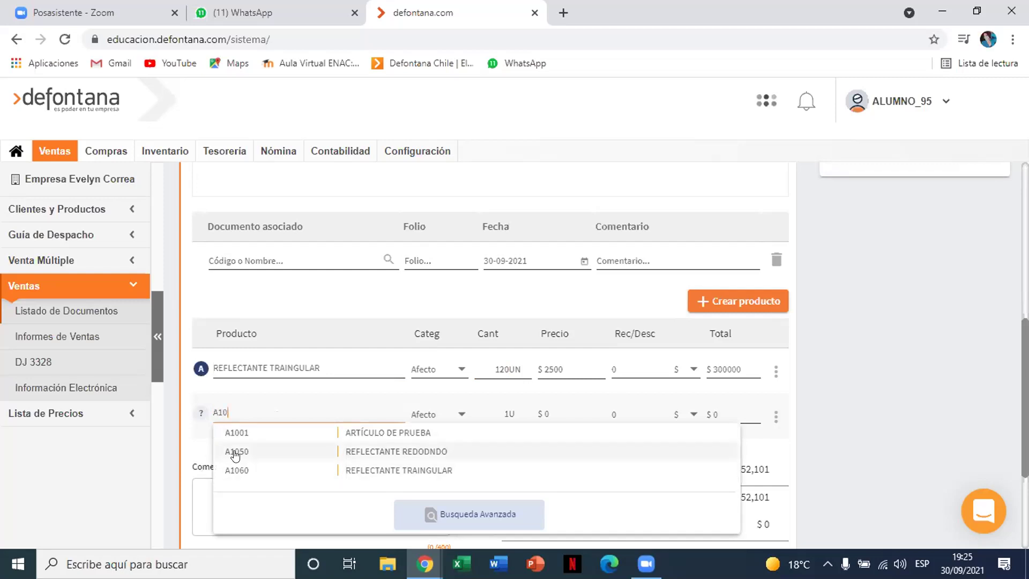
click(234, 453)
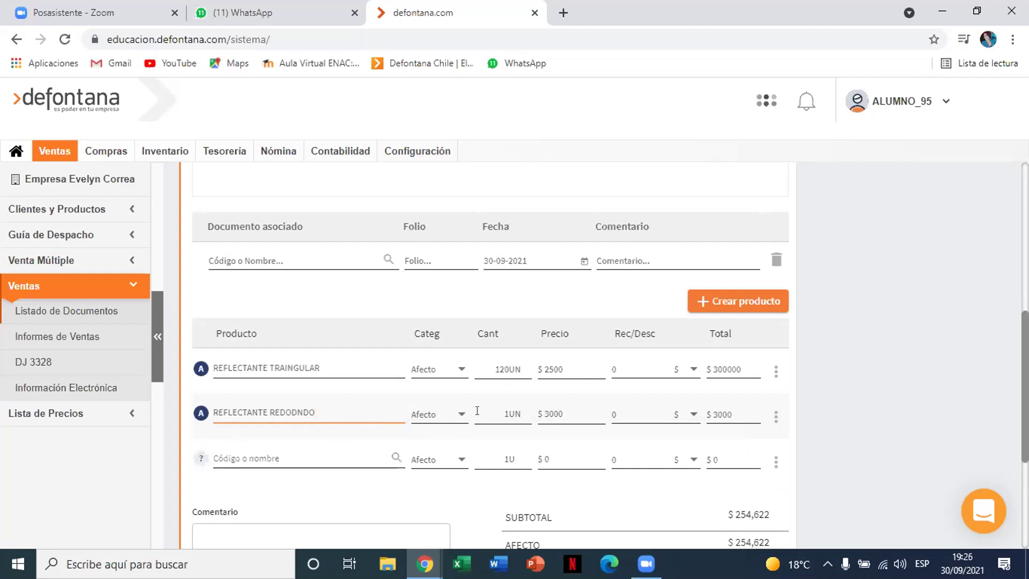
click(517, 411)
key(BackSpace)
text(500)
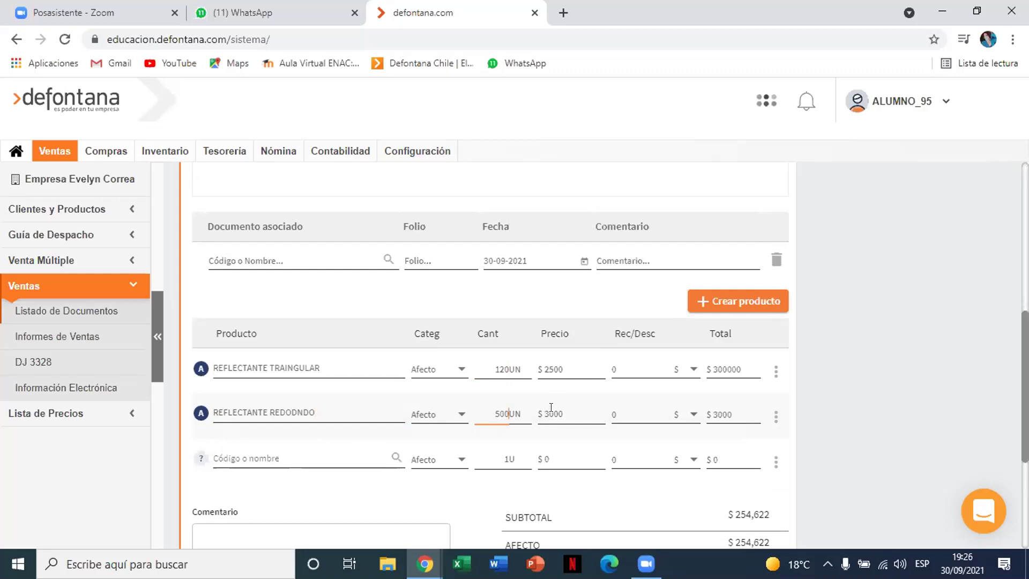
scroll(550, 410, down, 3)
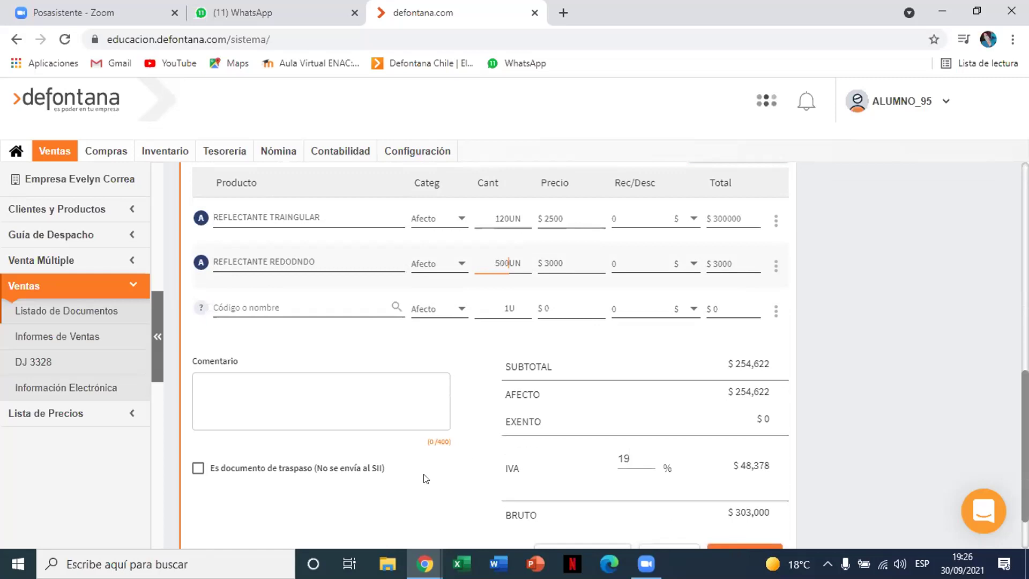
scroll(426, 479, down, 1)
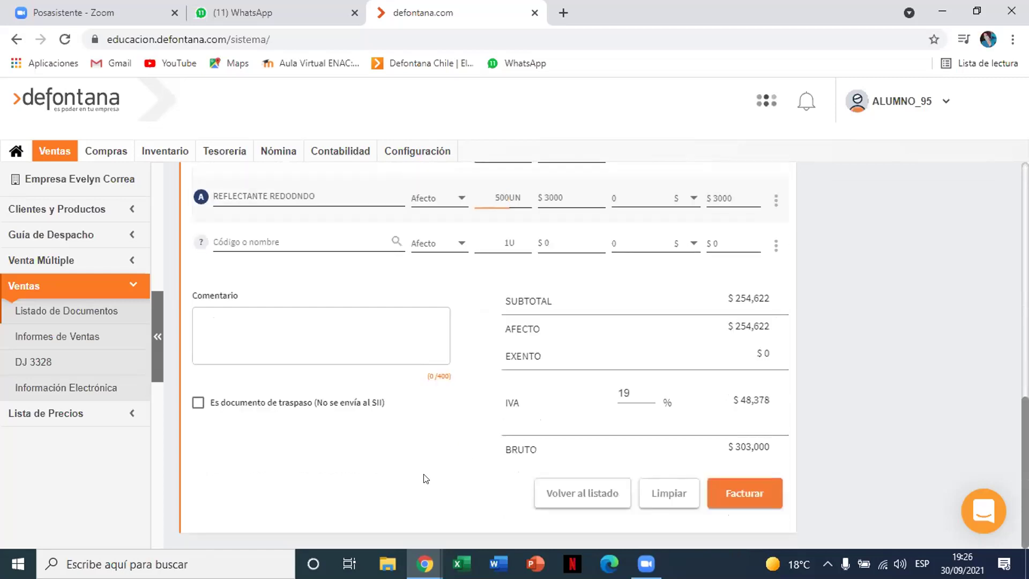
scroll(426, 479, up, 3)
scroll(425, 478, down, 3)
Step: Invoice boleta Nº 2 against the VENTAS business centre so its print preview appears
click(743, 494)
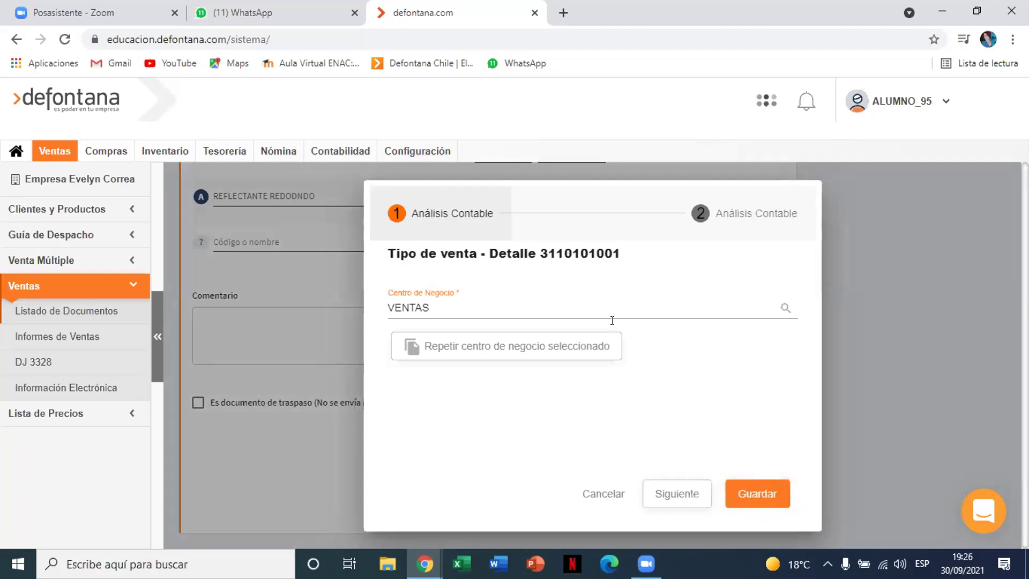
click(755, 494)
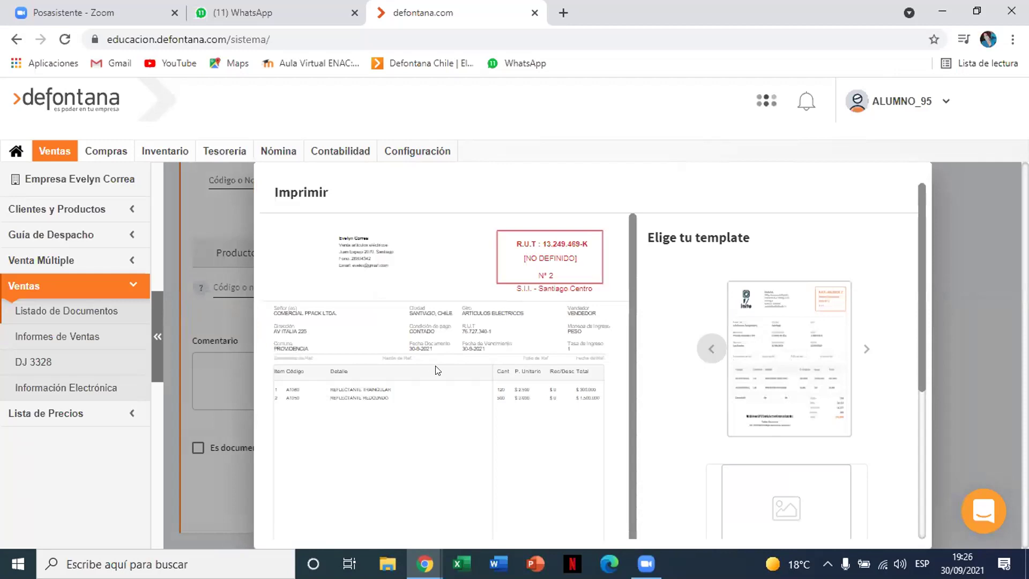
Step: Close the boleta Nº 2 print preview and open the Ventas Listado de Documentos
scroll(544, 403, down, 1)
scroll(545, 403, up, 1)
scroll(544, 403, down, 1)
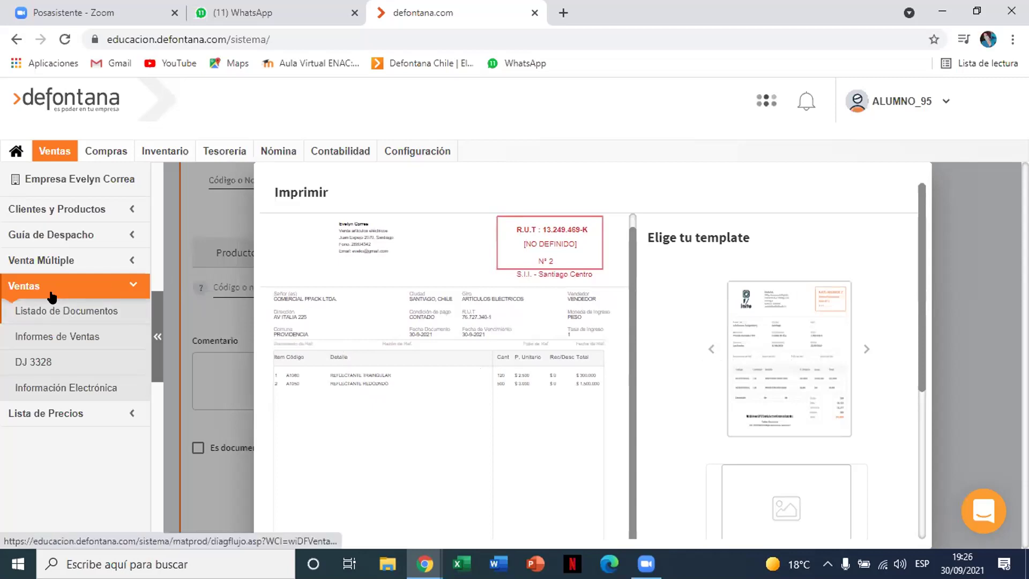
click(968, 362)
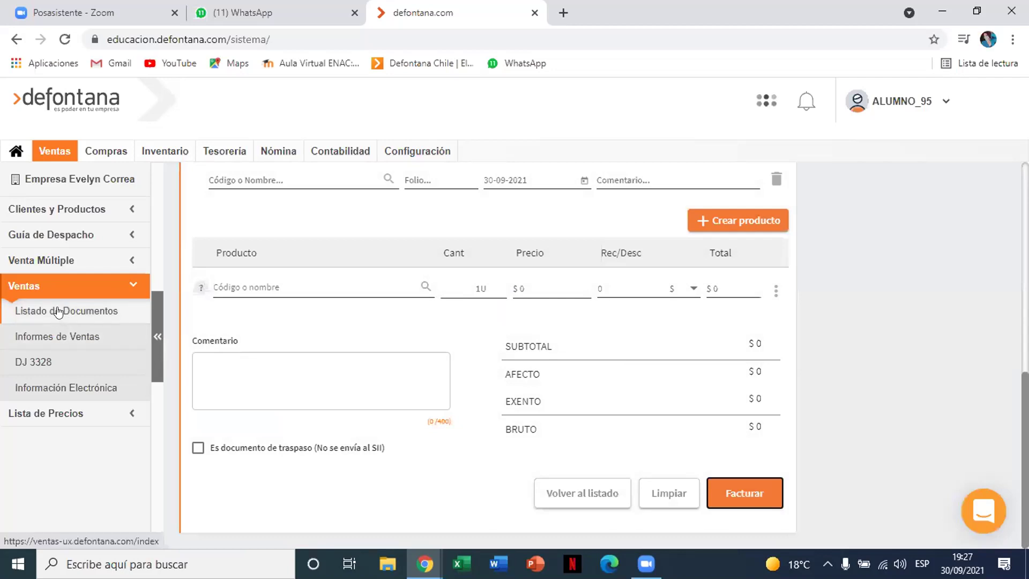
scroll(59, 310, up, 10)
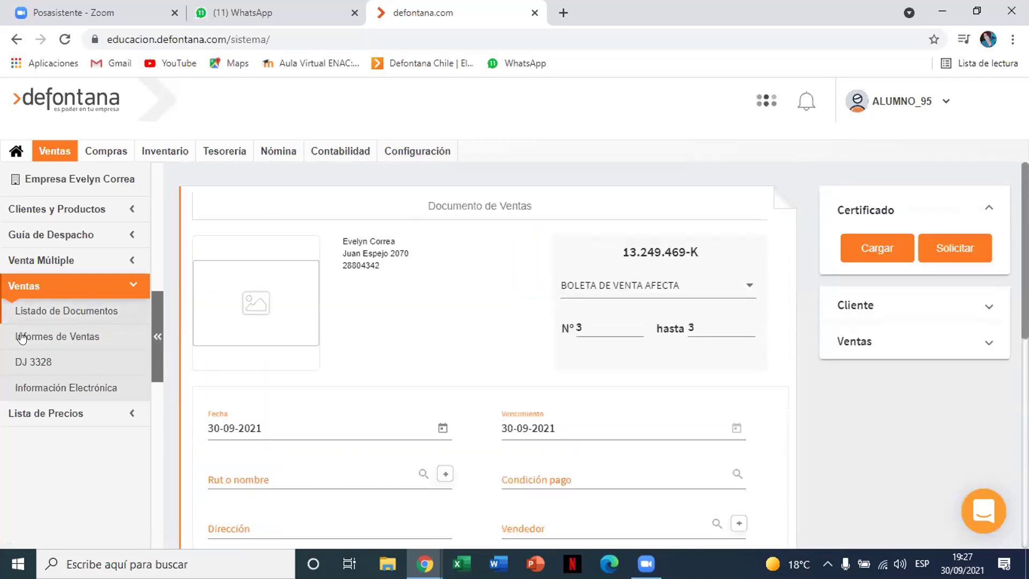
click(51, 310)
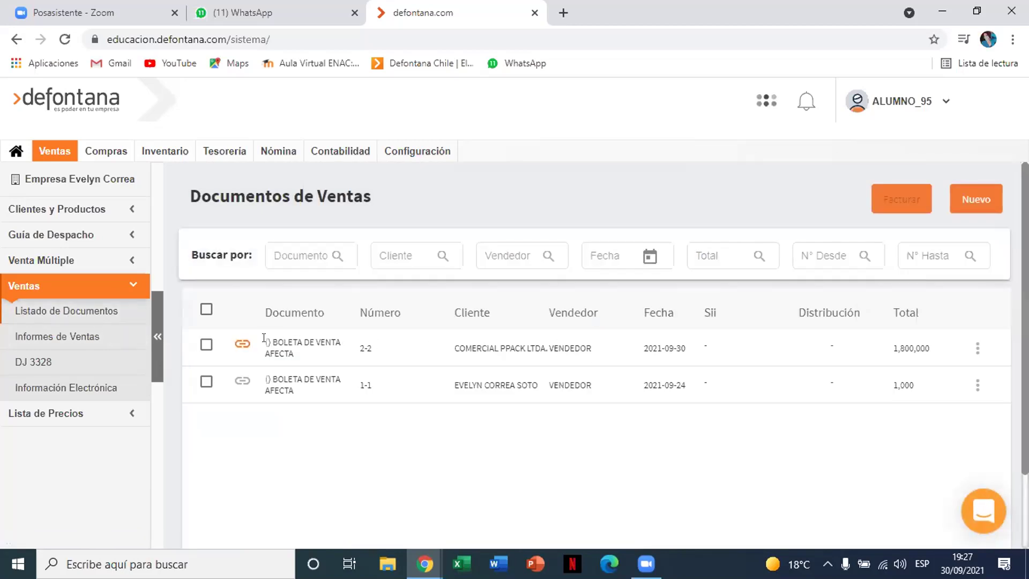
click(246, 346)
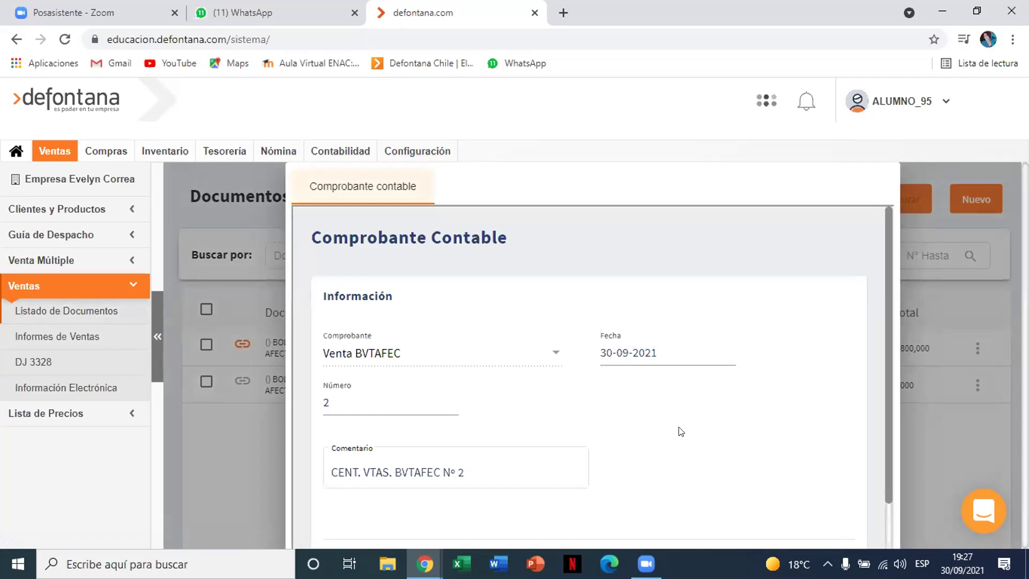
scroll(681, 431, down, 4)
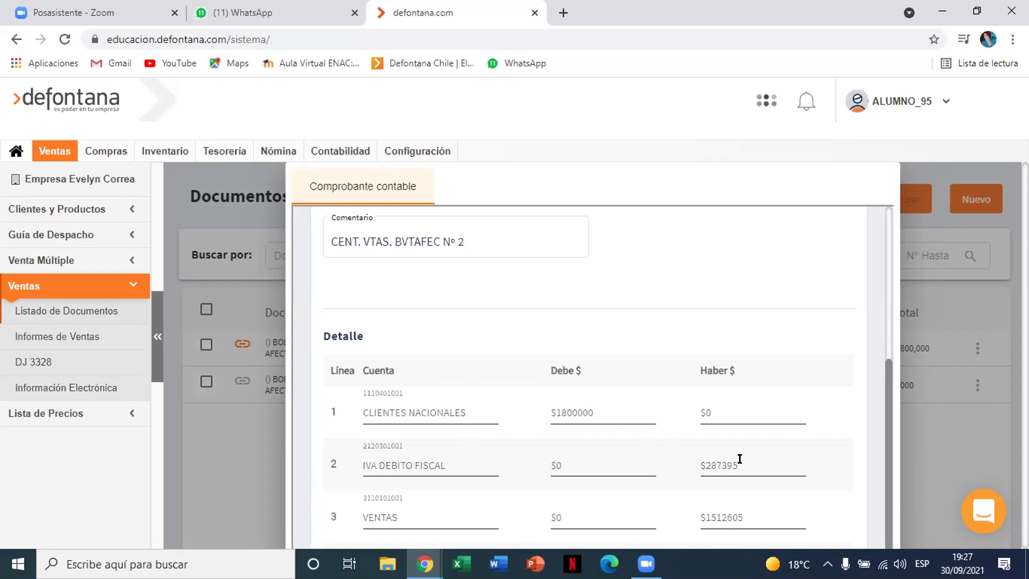
click(934, 460)
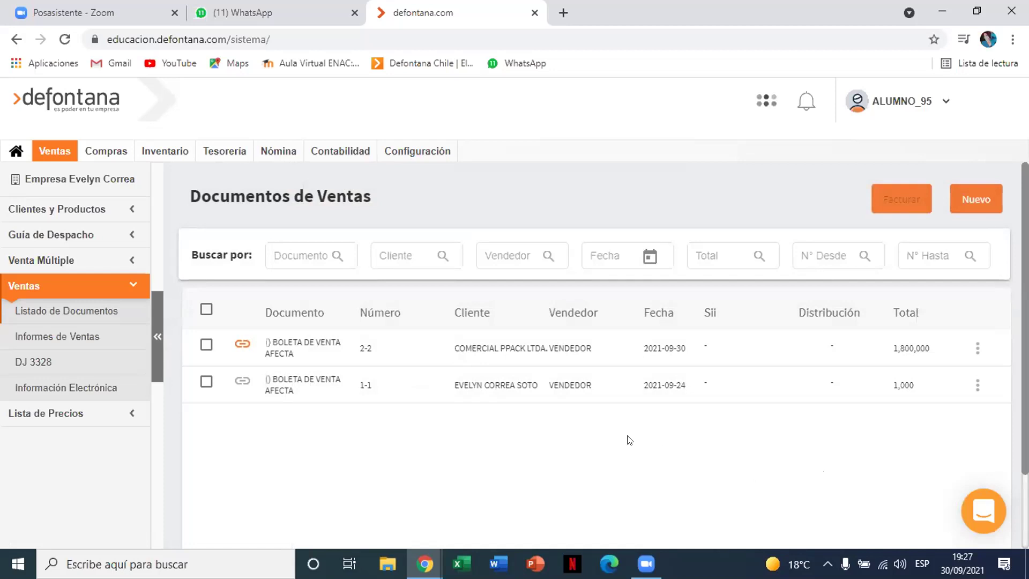
click(977, 385)
click(779, 442)
click(977, 347)
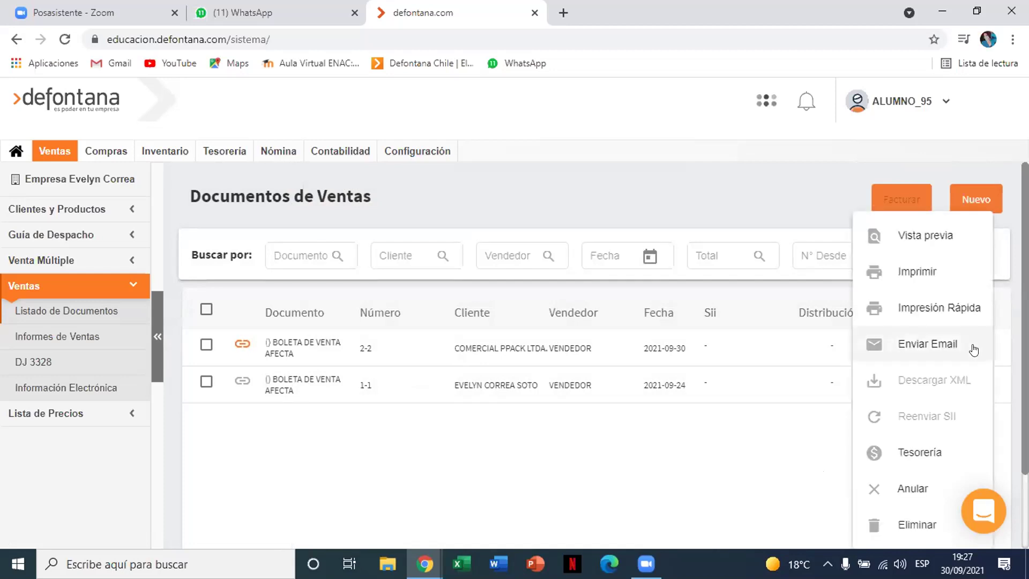
click(917, 236)
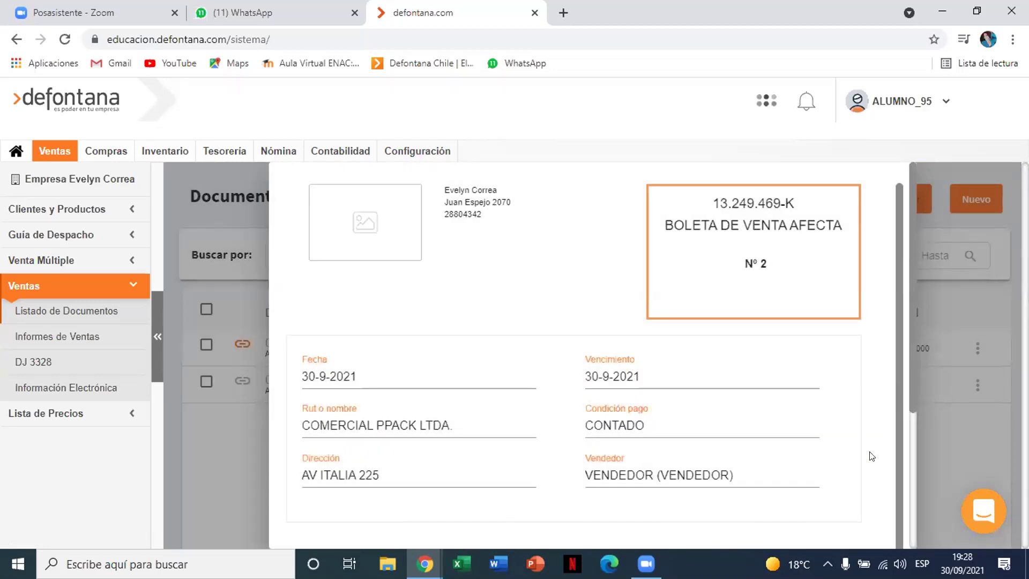
scroll(870, 455, down, 5)
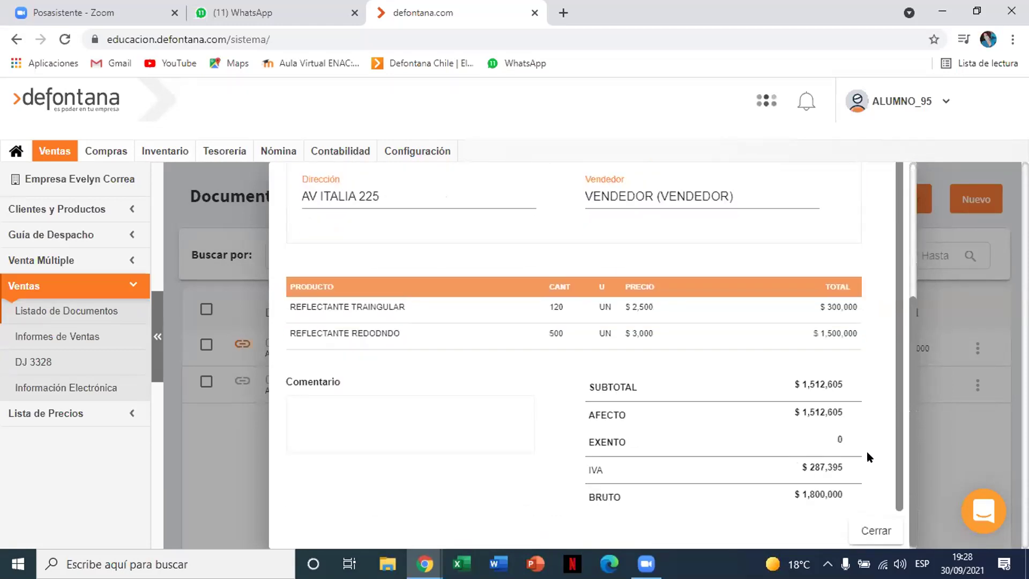
scroll(803, 471, up, 5)
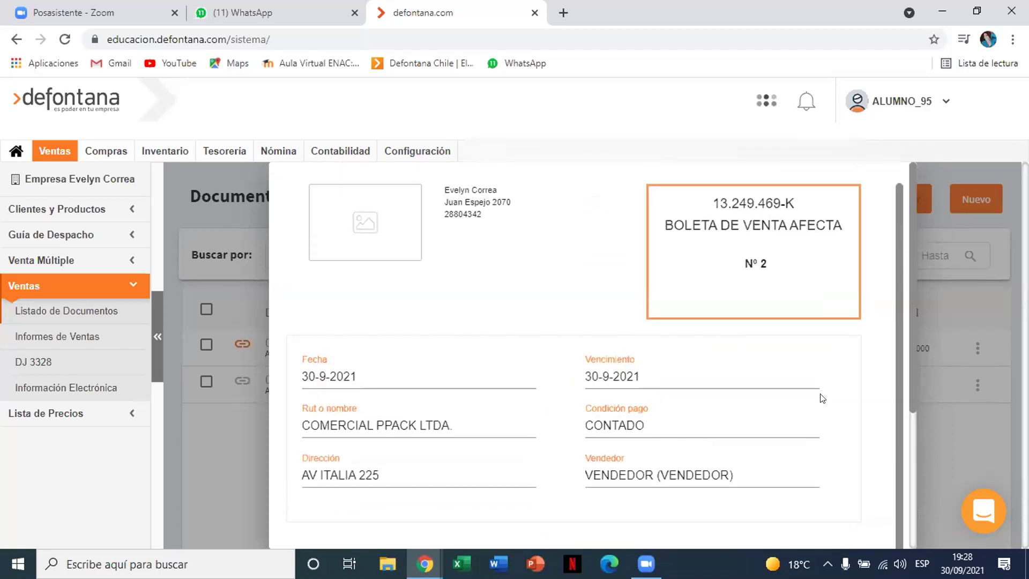
click(956, 450)
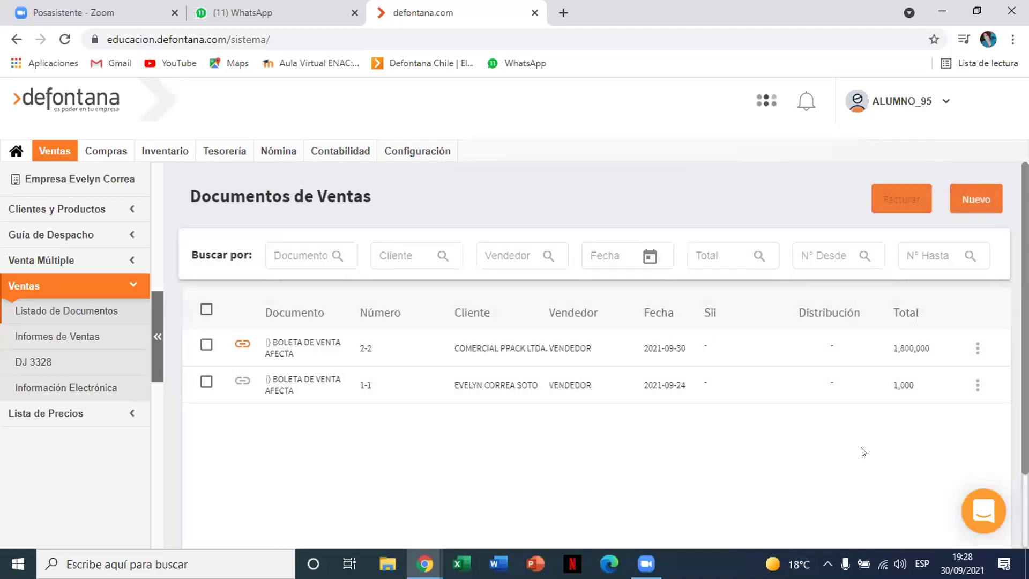
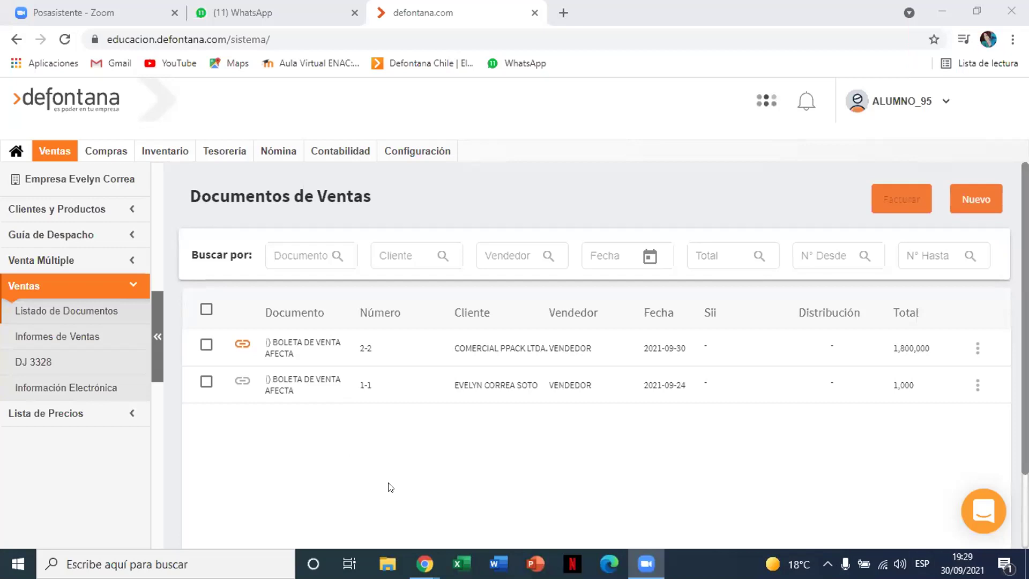
Step: Visit the accounting reports page, then return to the sales module
click(334, 161)
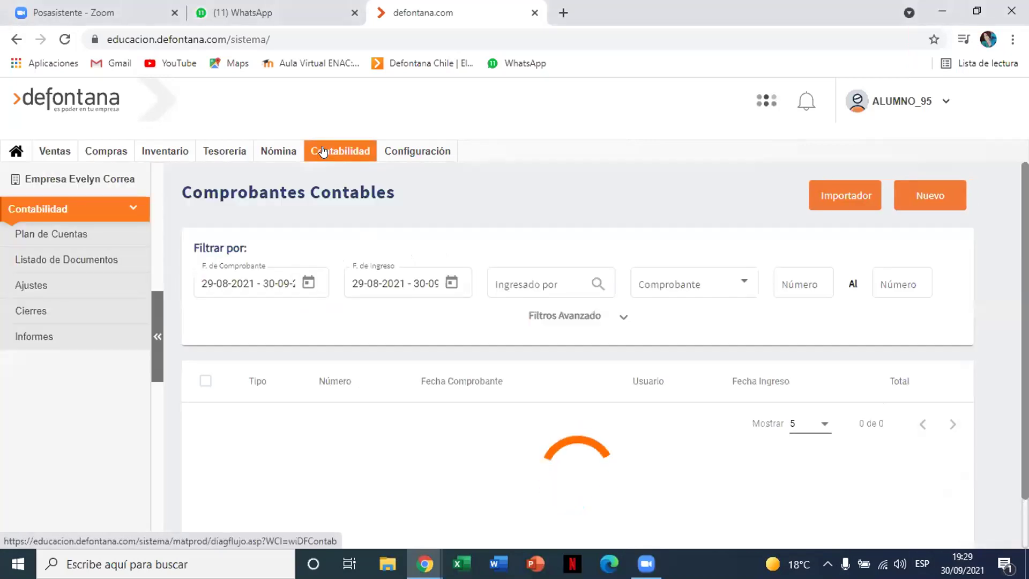
click(33, 337)
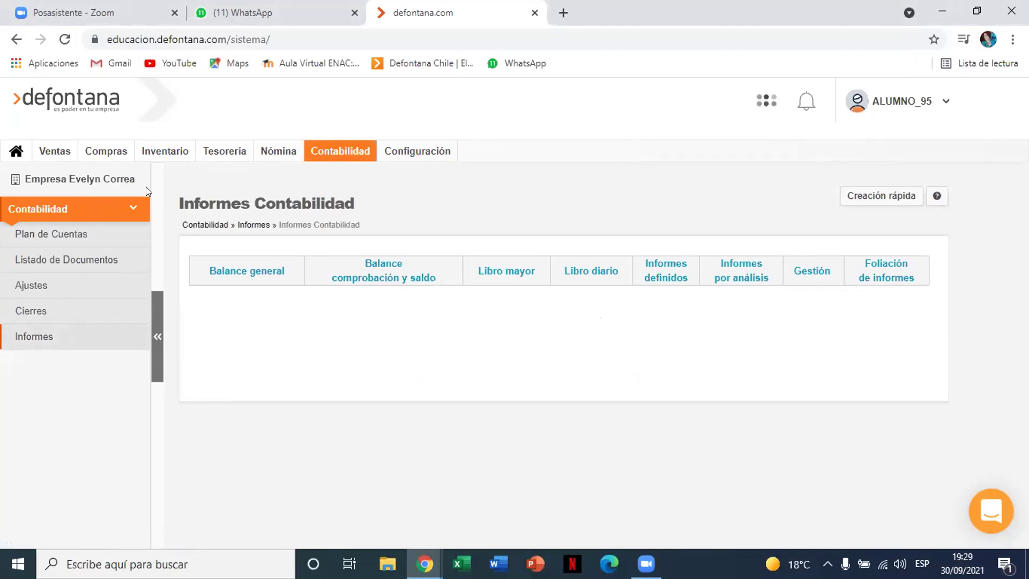
click(54, 152)
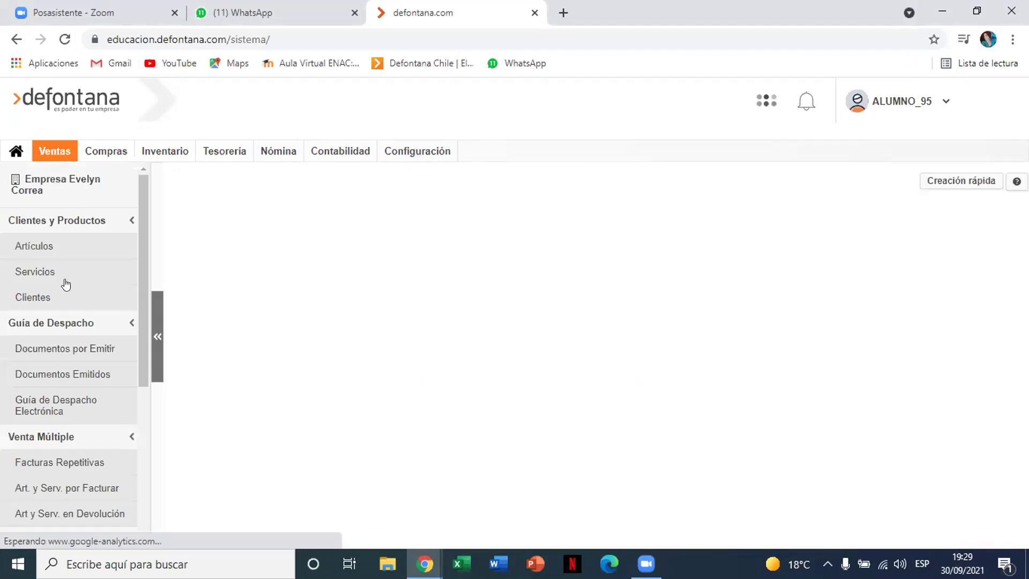
Step: Open the general sales report by client and preview it for 1–30 September 2021
click(132, 332)
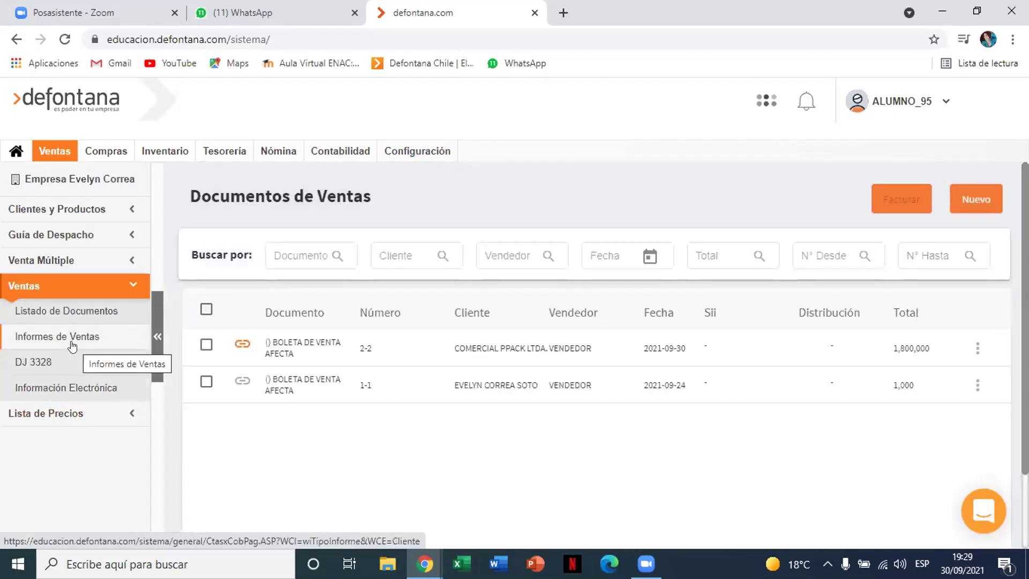
click(73, 346)
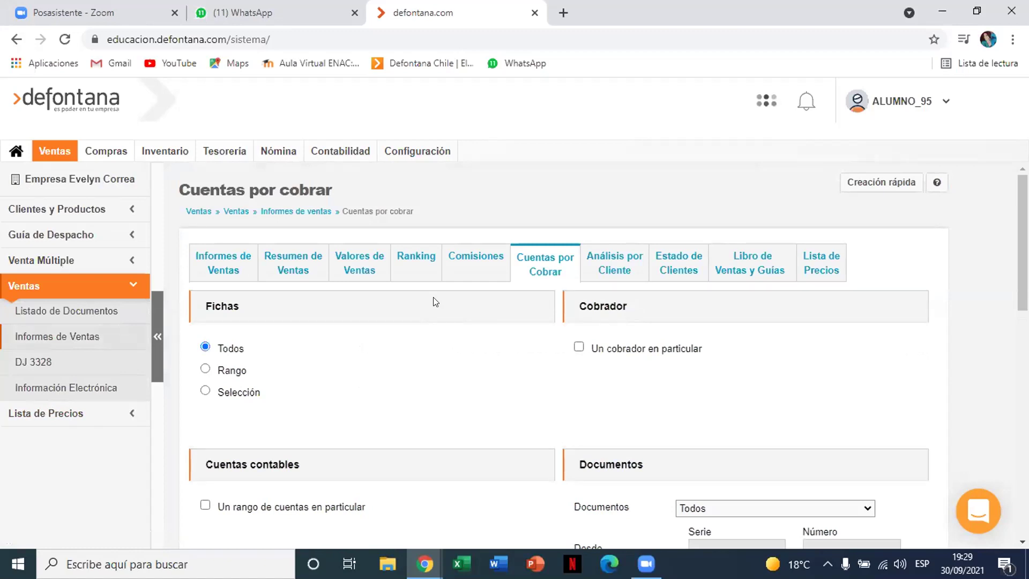
click(218, 261)
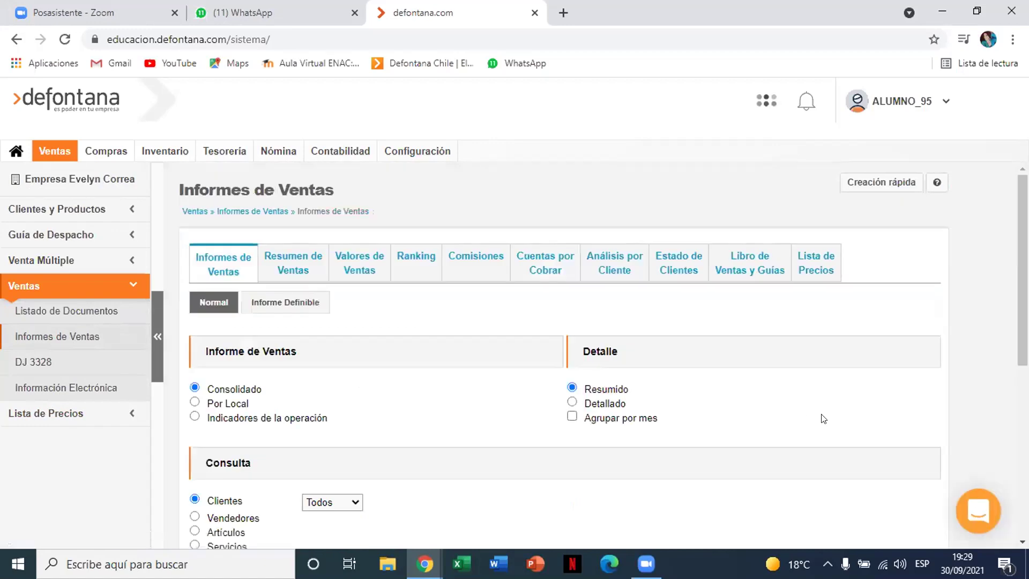
scroll(859, 427, down, 3)
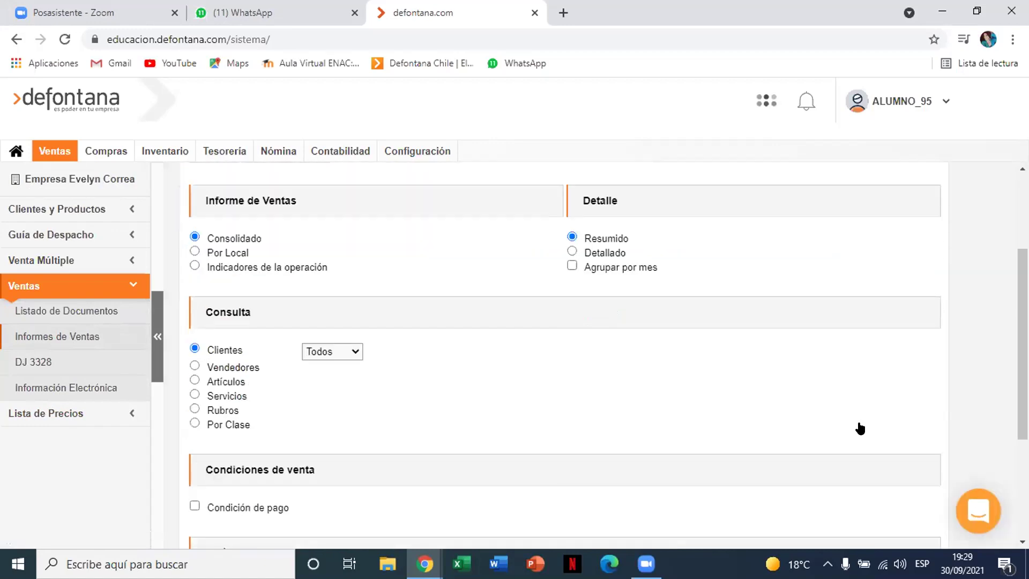
scroll(860, 429, down, 3)
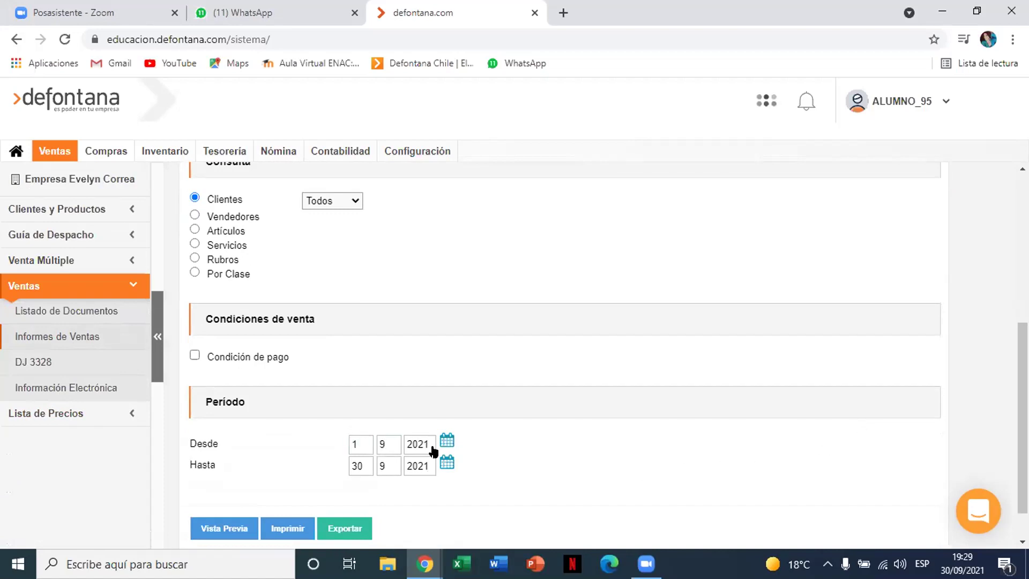
click(236, 530)
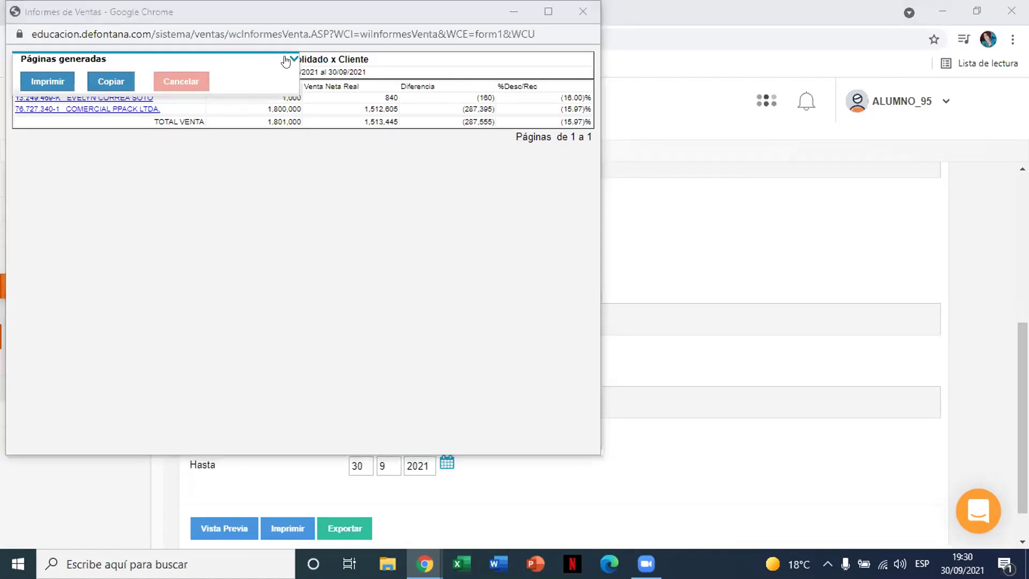
Step: View the client sales preview (total 1,801,000, net 1,513,445) full screen, close it, and reopen Informes de Ventas
click(185, 77)
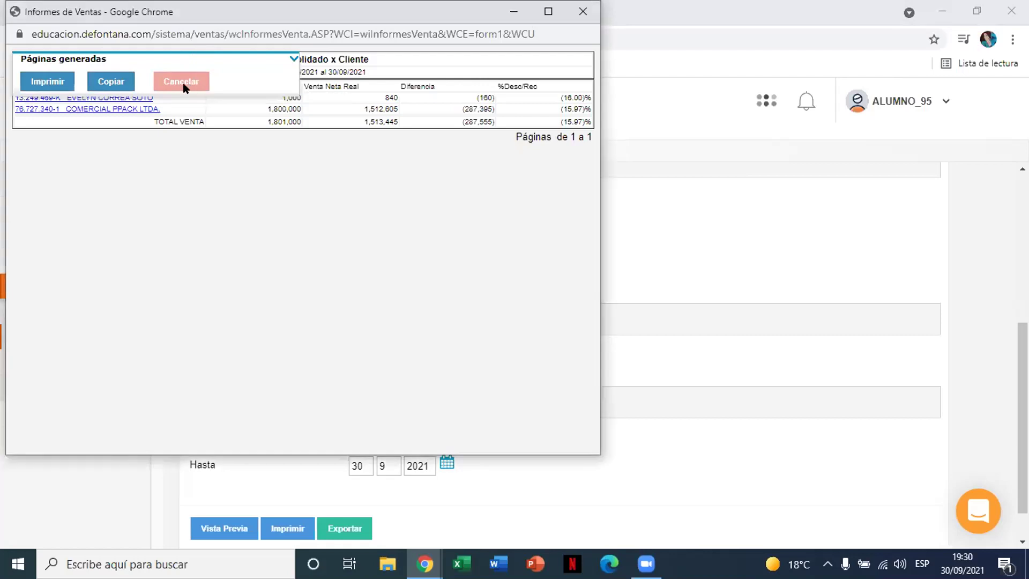
click(293, 58)
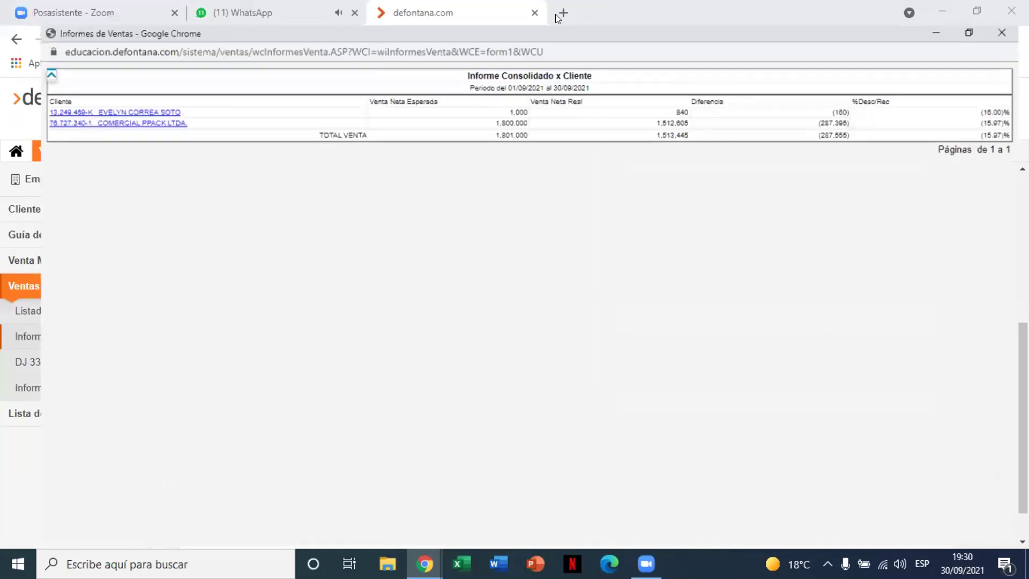
click(548, 12)
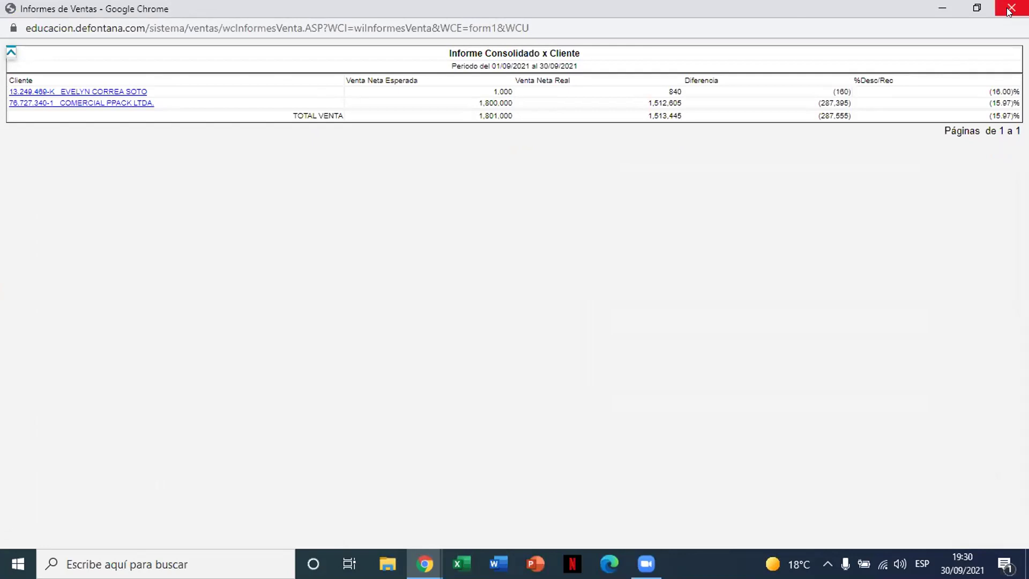
key(ctrl+w)
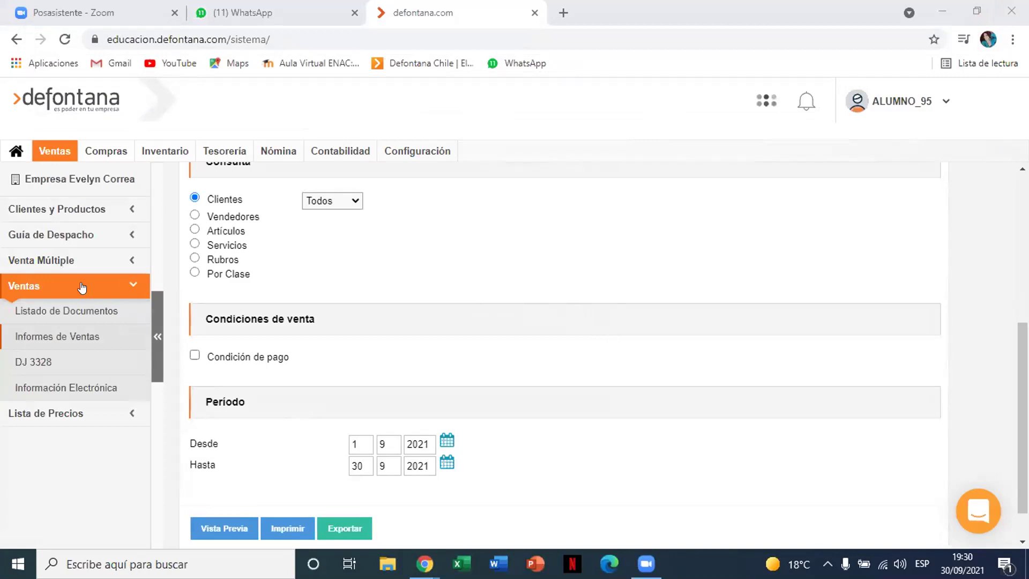
click(58, 336)
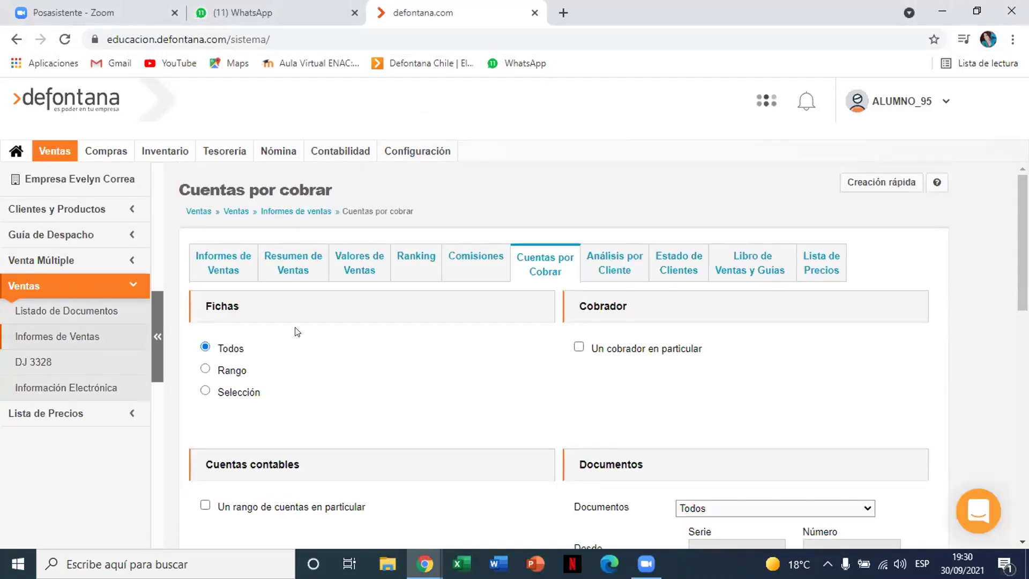
Step: Switch to Resumen de Ventas, dismiss the empty preview, and set Mes to 9
click(293, 265)
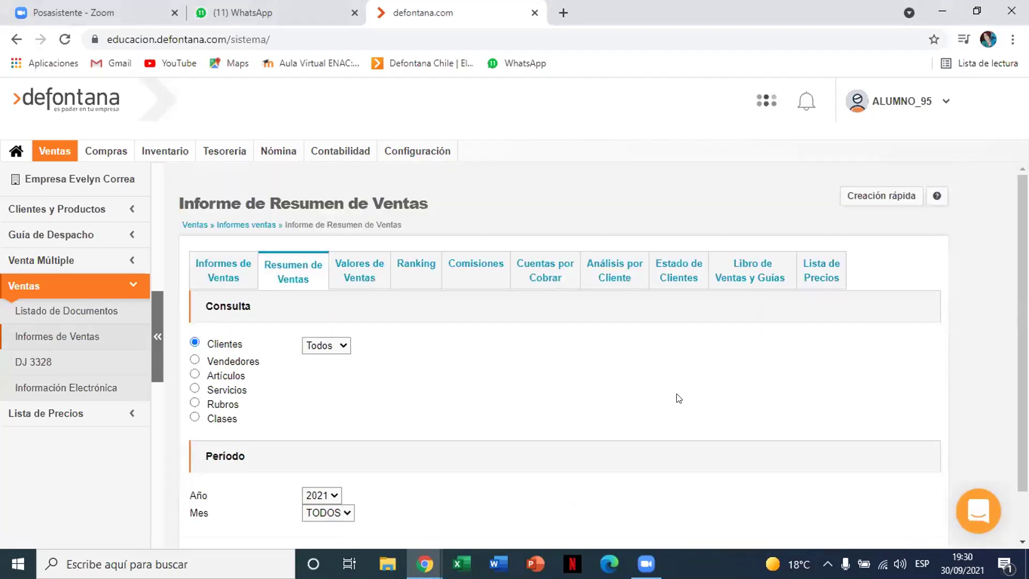
scroll(676, 398, down, 1)
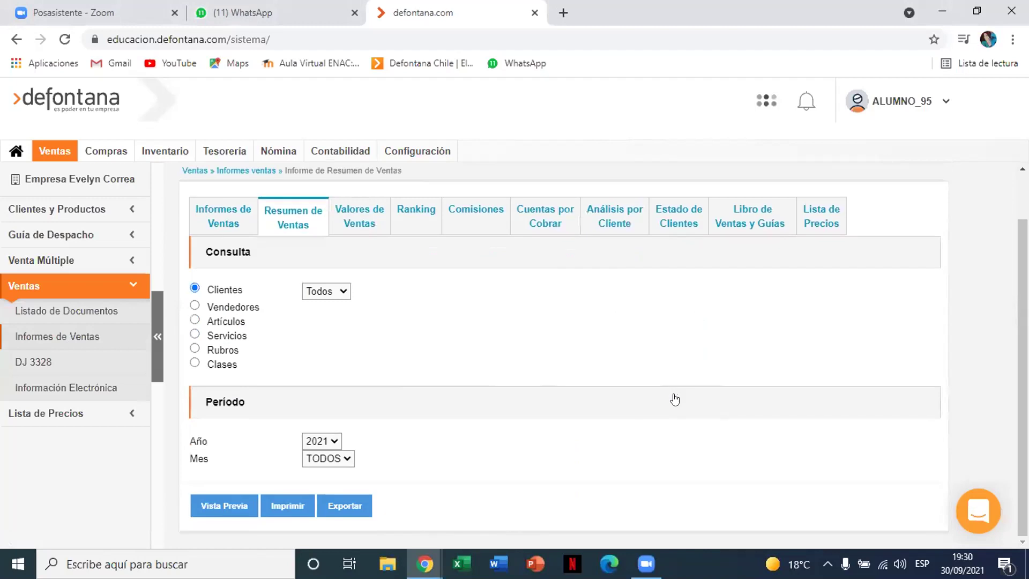
click(217, 506)
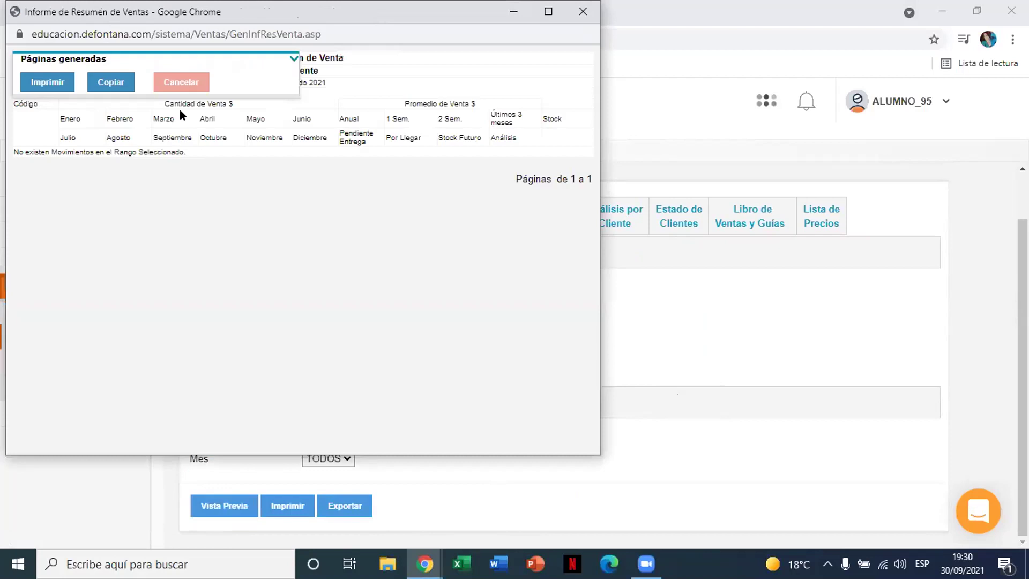
click(666, 379)
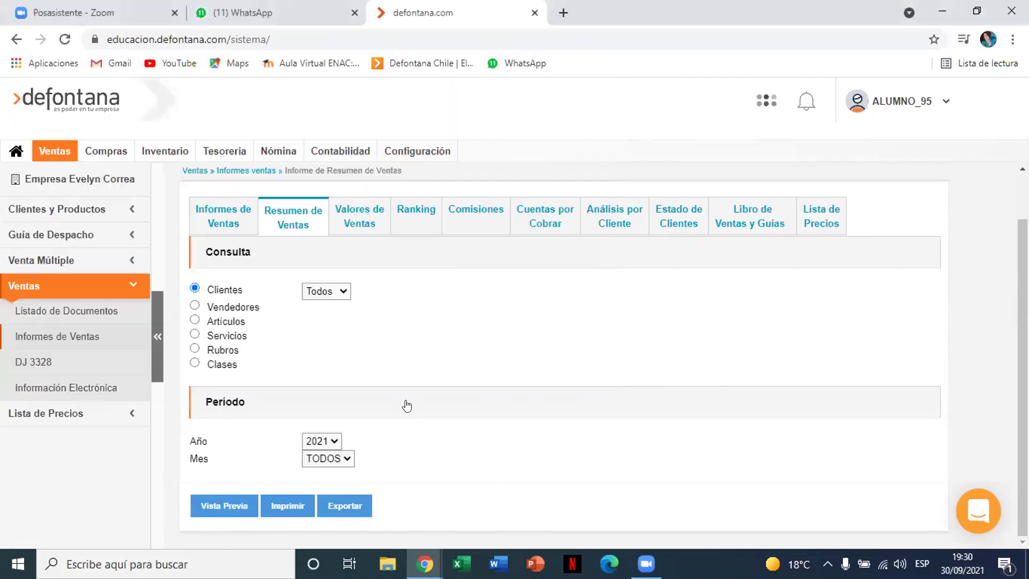
click(345, 458)
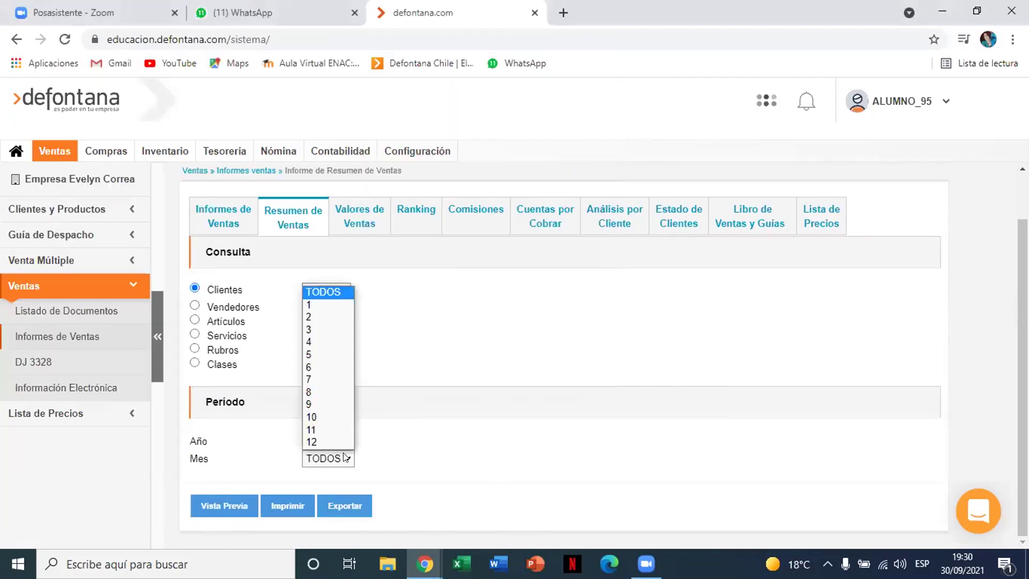
click(313, 404)
Step: Preview the 2021/9 sales summary, which shows no movements, and return to the form
click(235, 509)
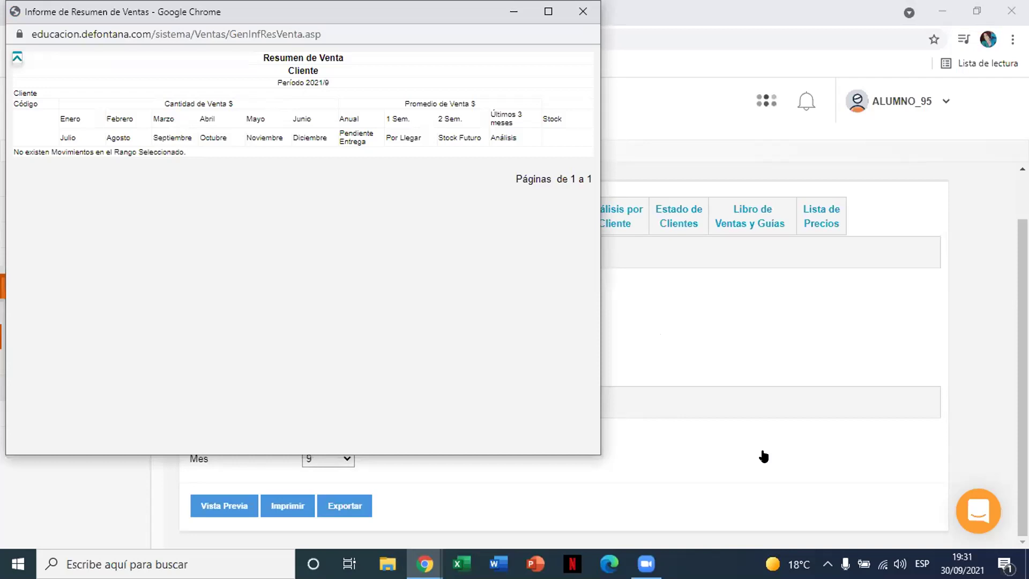
click(690, 319)
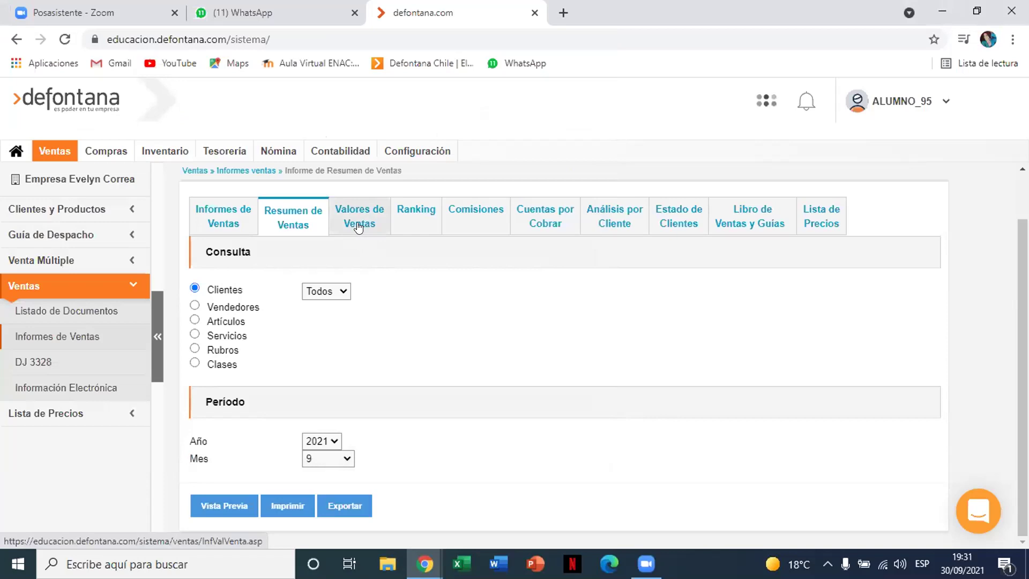
Step: Limit the sales summary to client COMERCIAL PPACK LTDA. and preview it
click(343, 294)
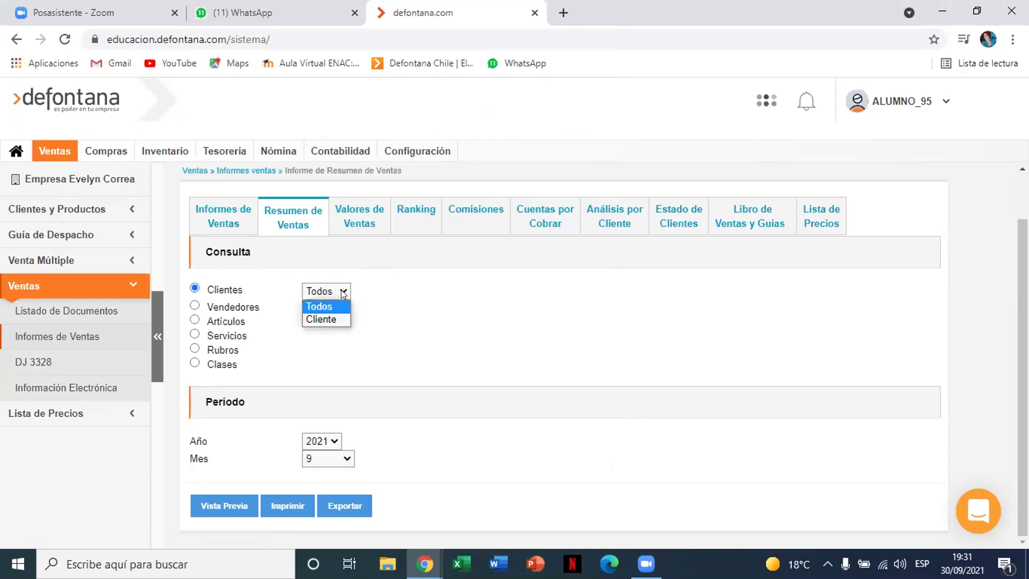
click(318, 320)
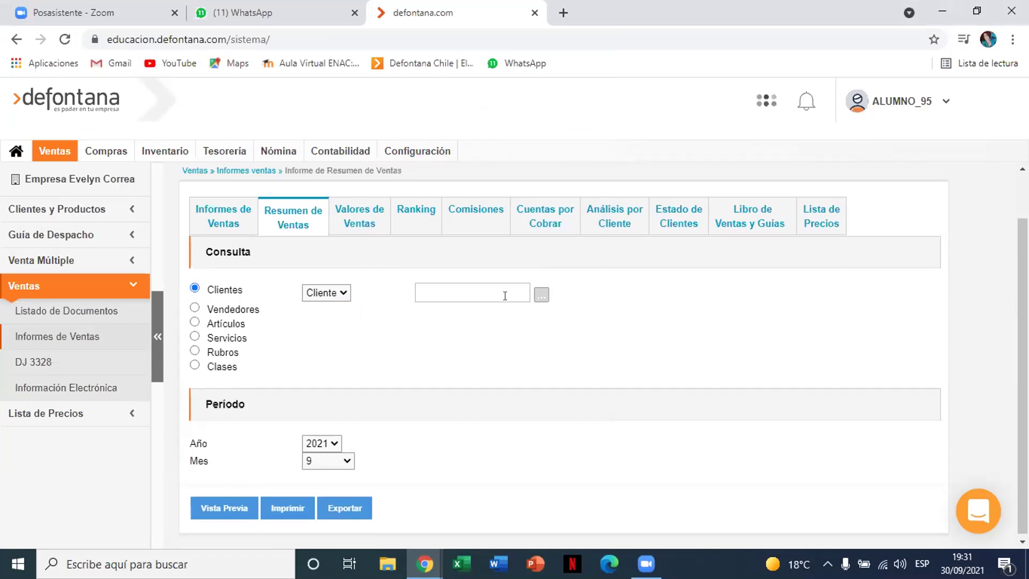
click(476, 288)
text(76)
key(BackSpace)
key(BackSpace)
click(541, 294)
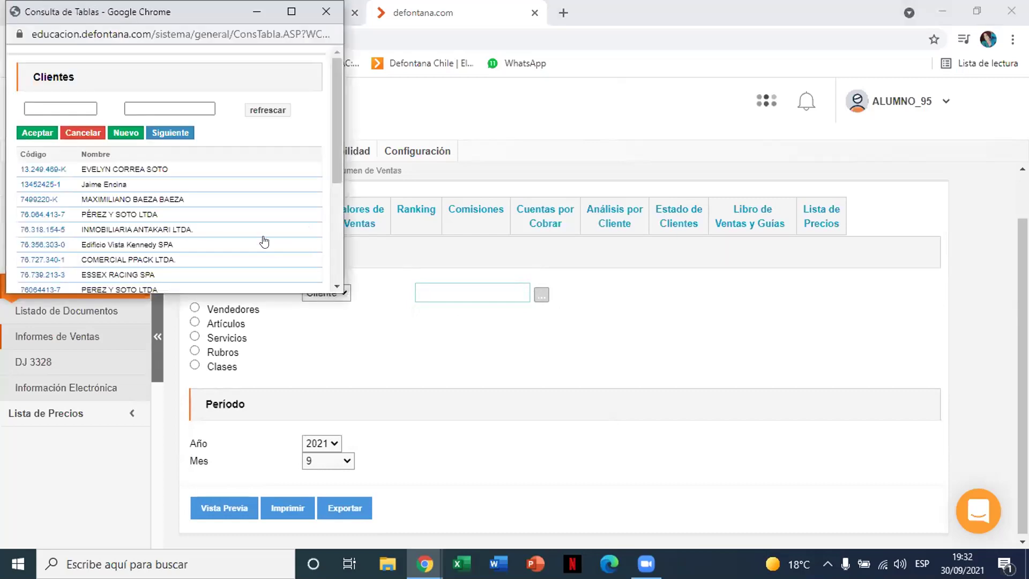
click(52, 262)
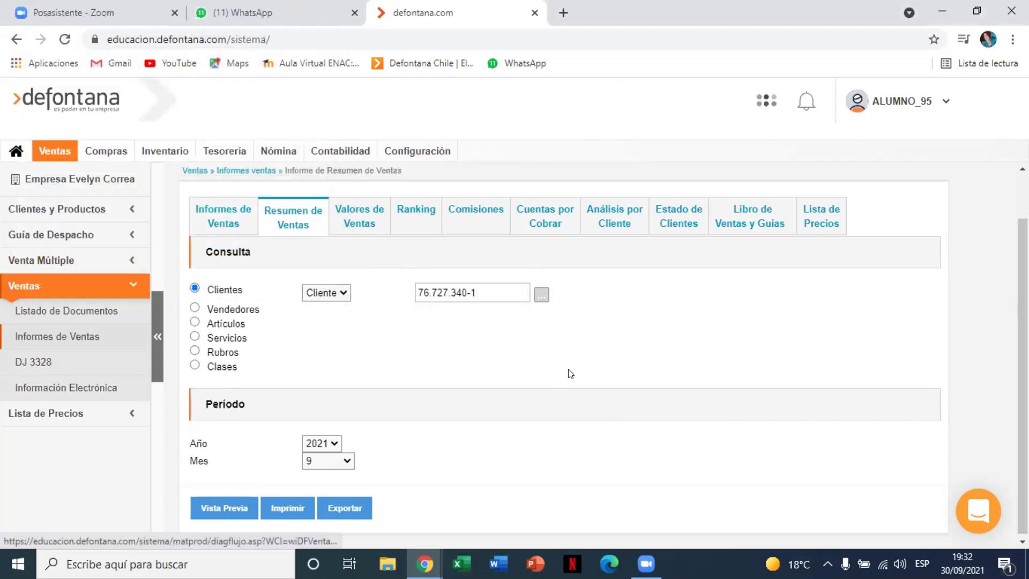
click(217, 514)
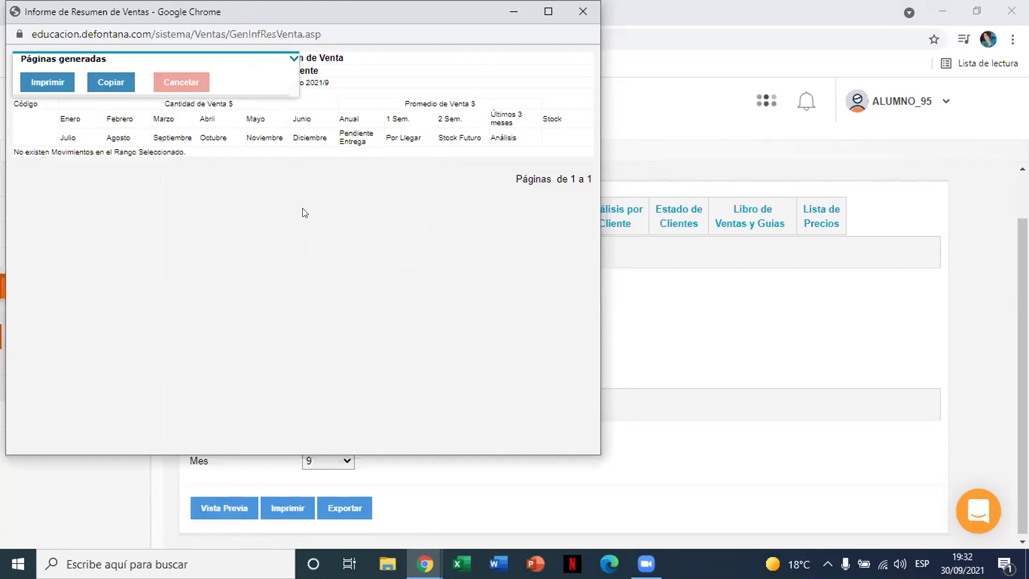
Step: Check the client's empty summary preview, return to the form, and switch to Valores de Ventas
click(295, 67)
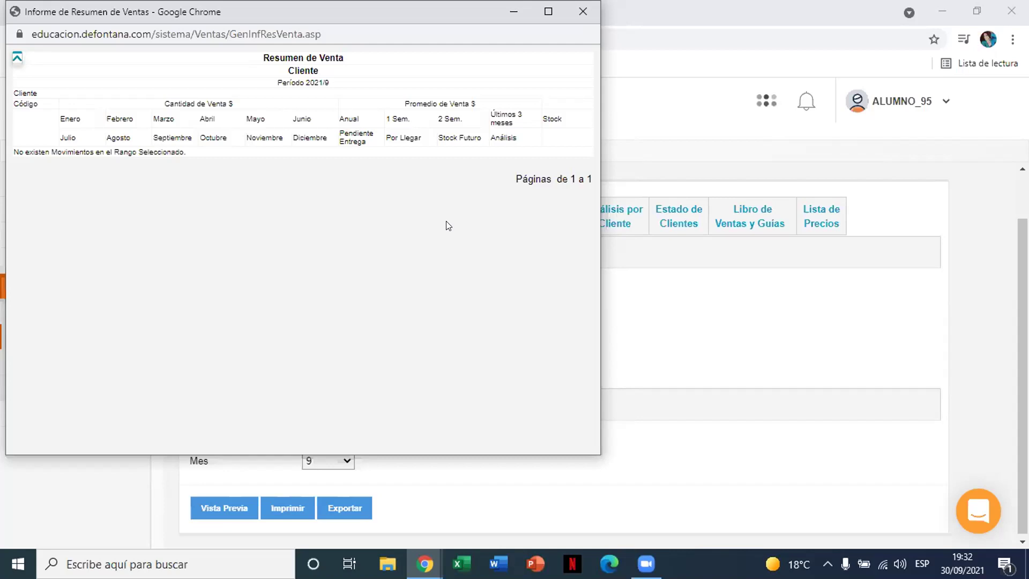
click(668, 311)
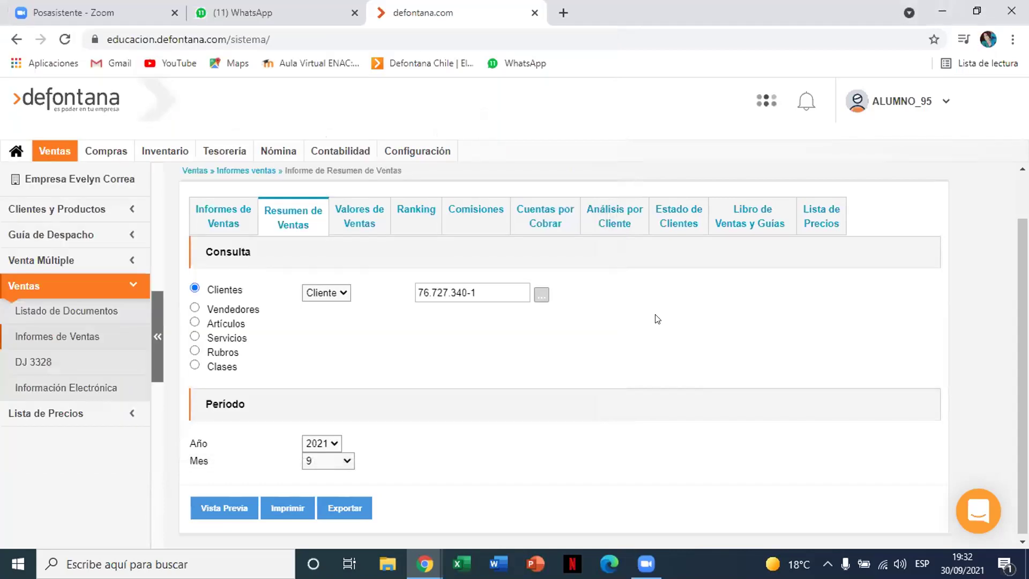
click(361, 222)
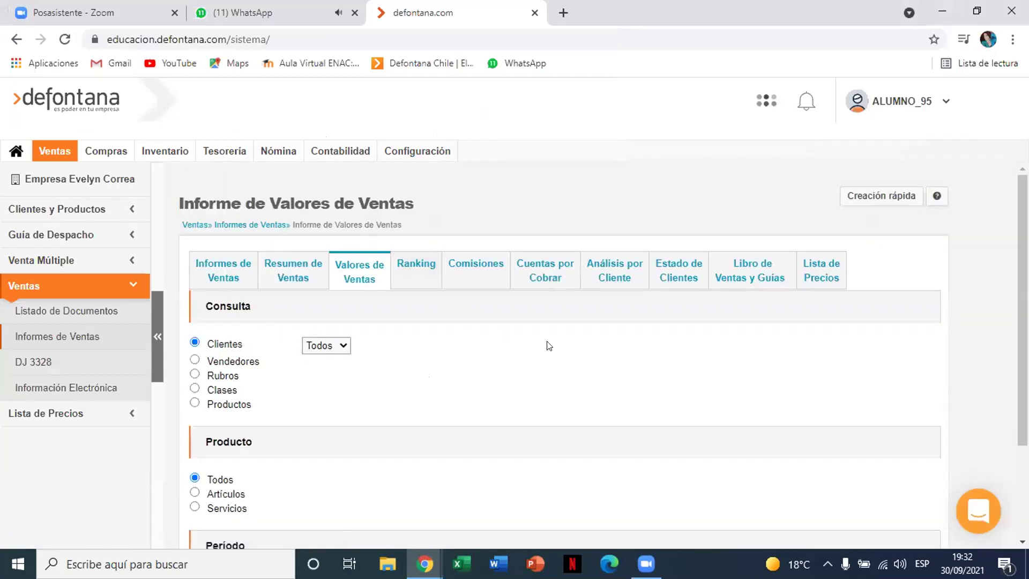
Step: Change the sales values start day to 01 and preview the report for 01/09/2021–30/09/2021
scroll(753, 384, down, 1)
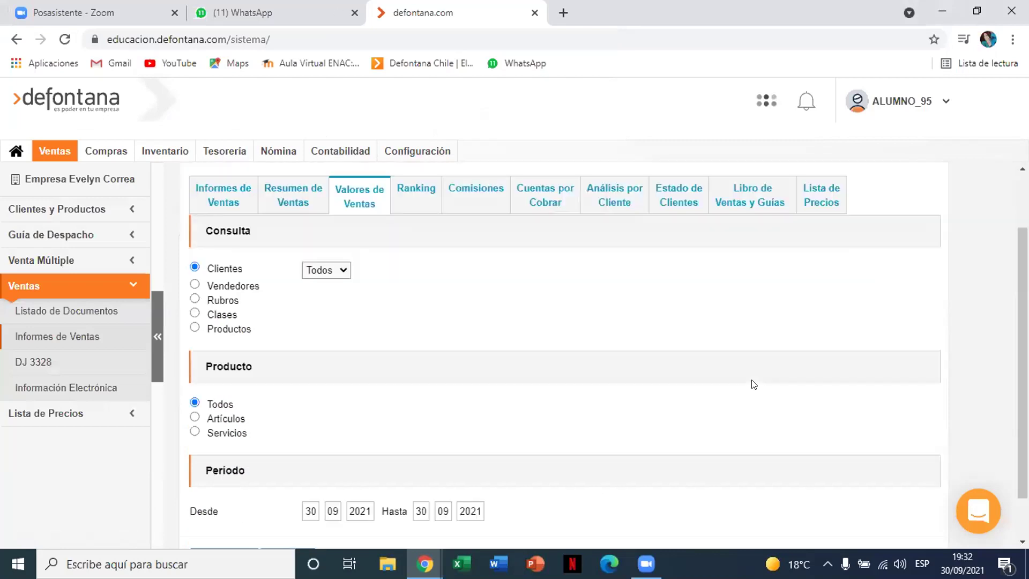
scroll(728, 381, down, 1)
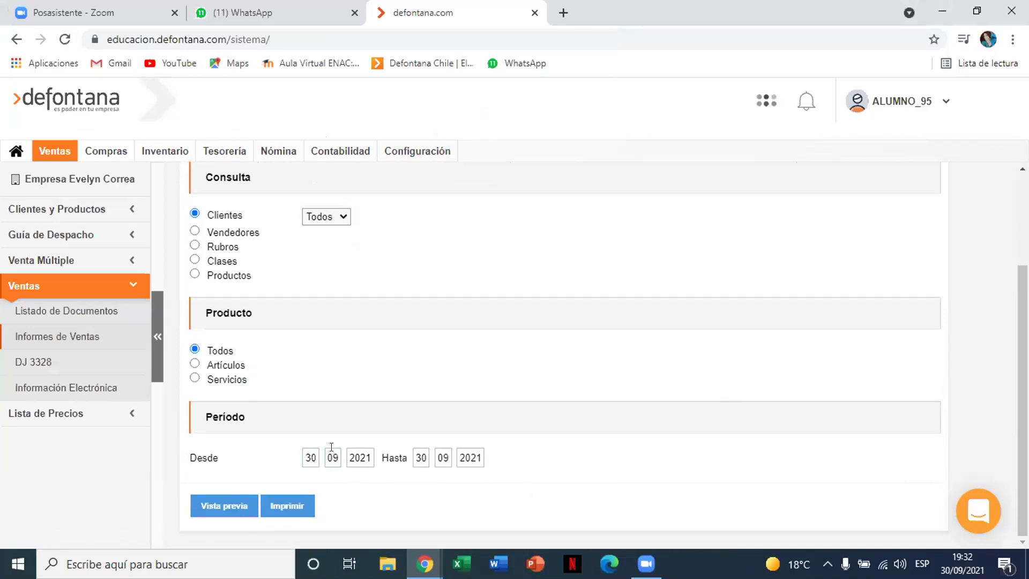
key(BackSpace)
key(BackSpace)
text(01)
click(224, 512)
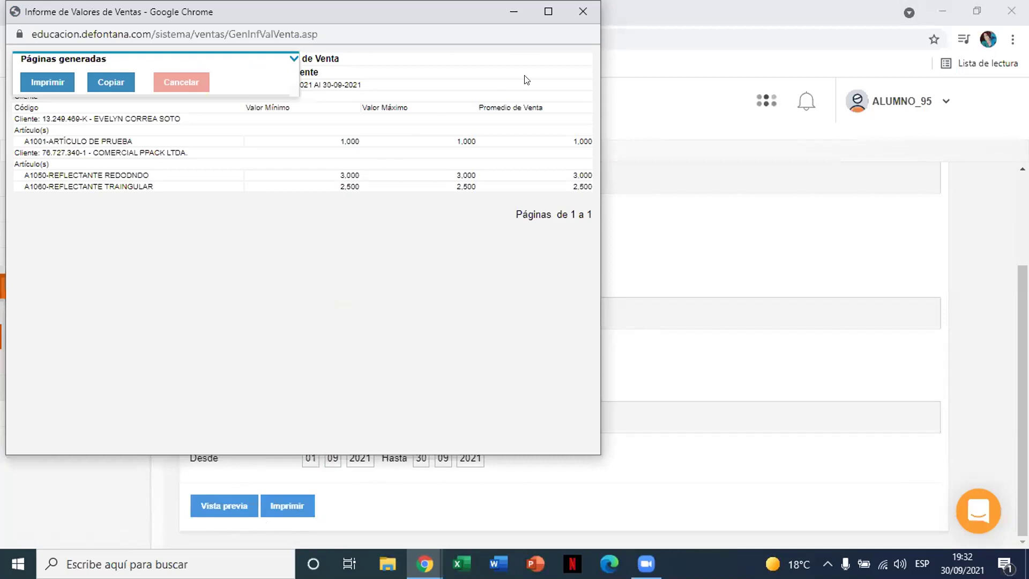
Step: Read the September sales values per article, then return to the form's top
click(293, 58)
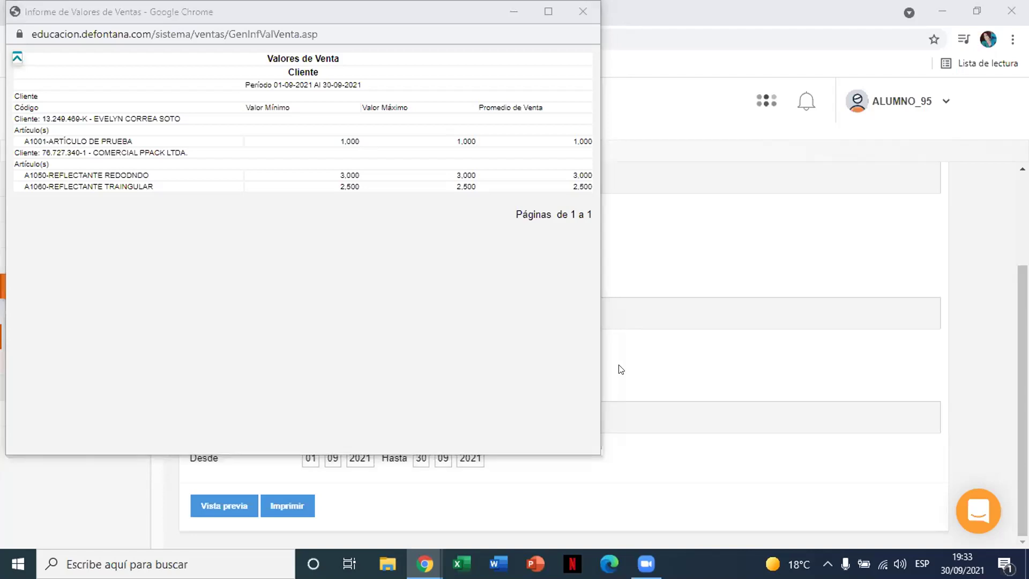
click(659, 371)
scroll(652, 391, up, 2)
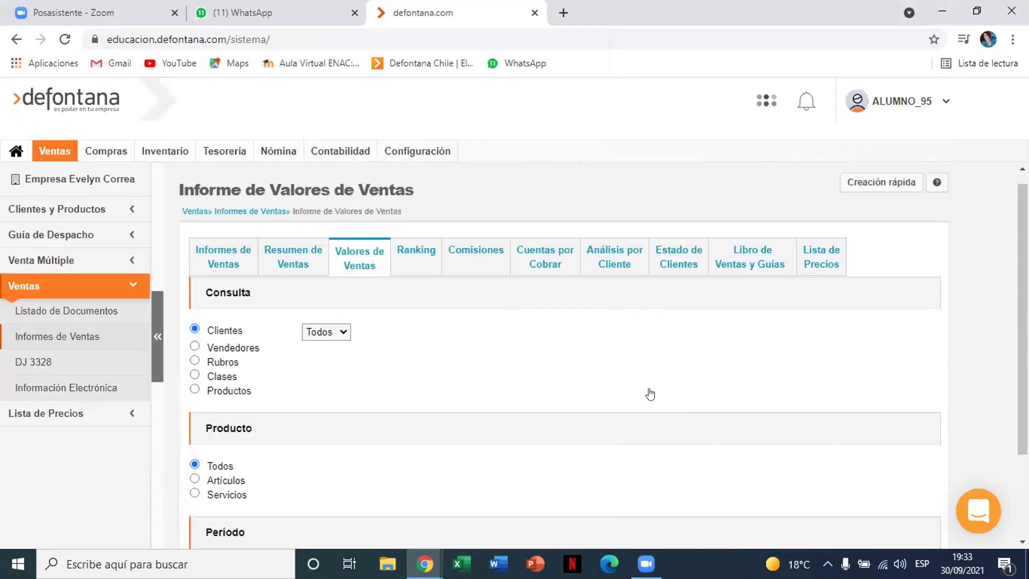
scroll(651, 394, up, 1)
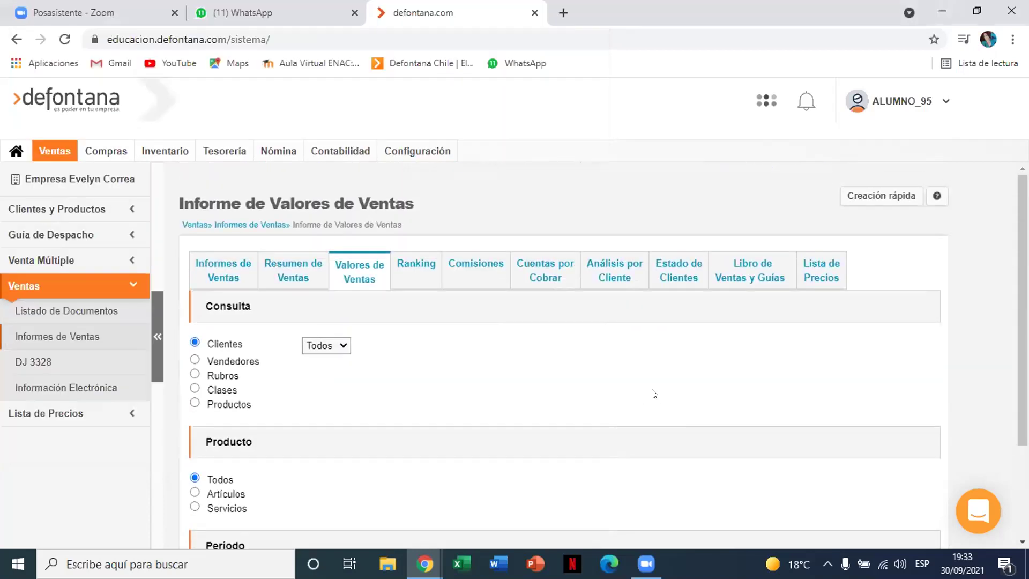
Step: Switch to the Ranking report (by seller, grouped by product) and focus the period start date
click(417, 272)
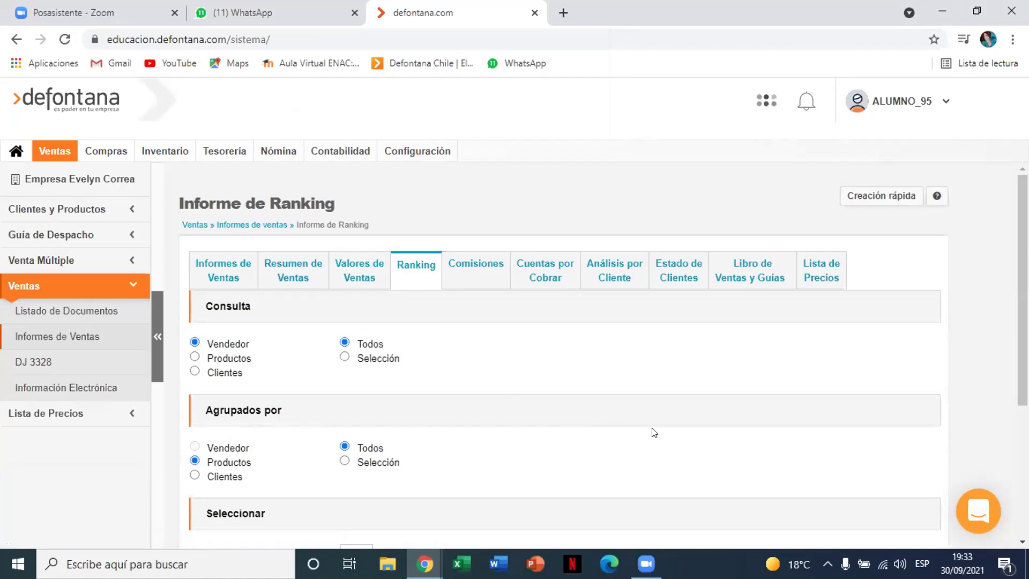
scroll(654, 432, down, 4)
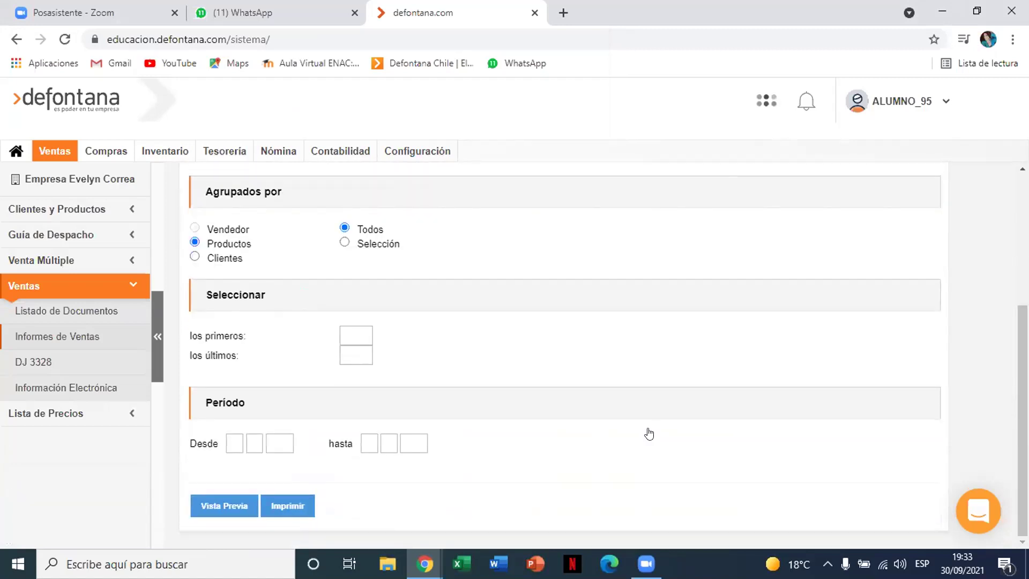
click(237, 442)
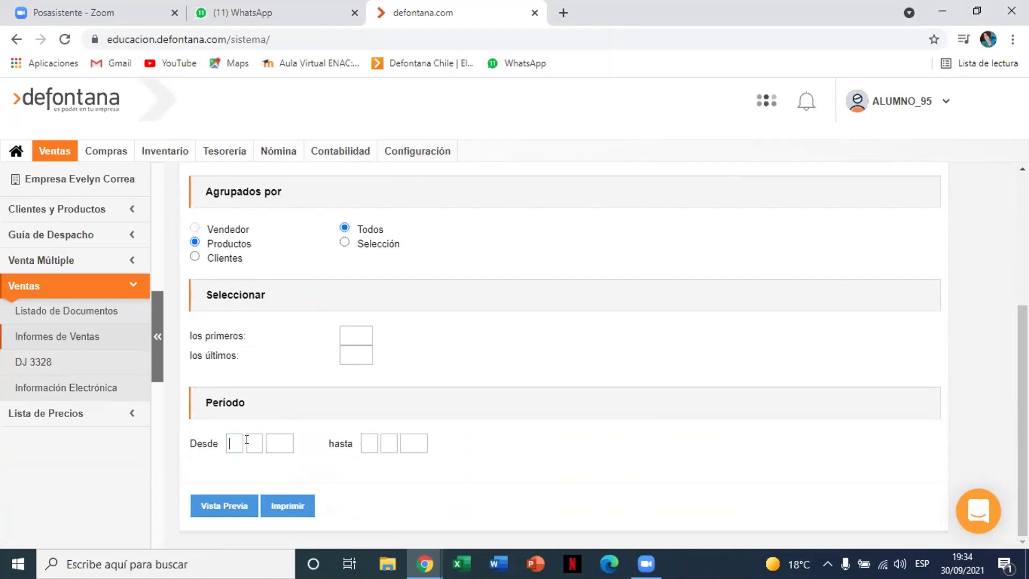
Step: Preview the seller ranking by product totalling 1,513,445, then switch to the Comisiones report
click(214, 506)
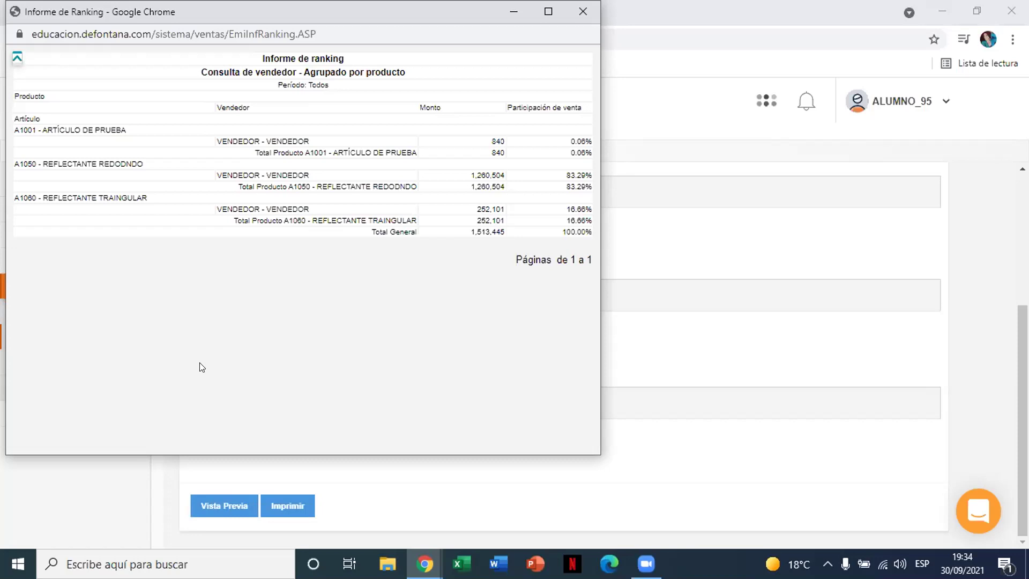
click(684, 337)
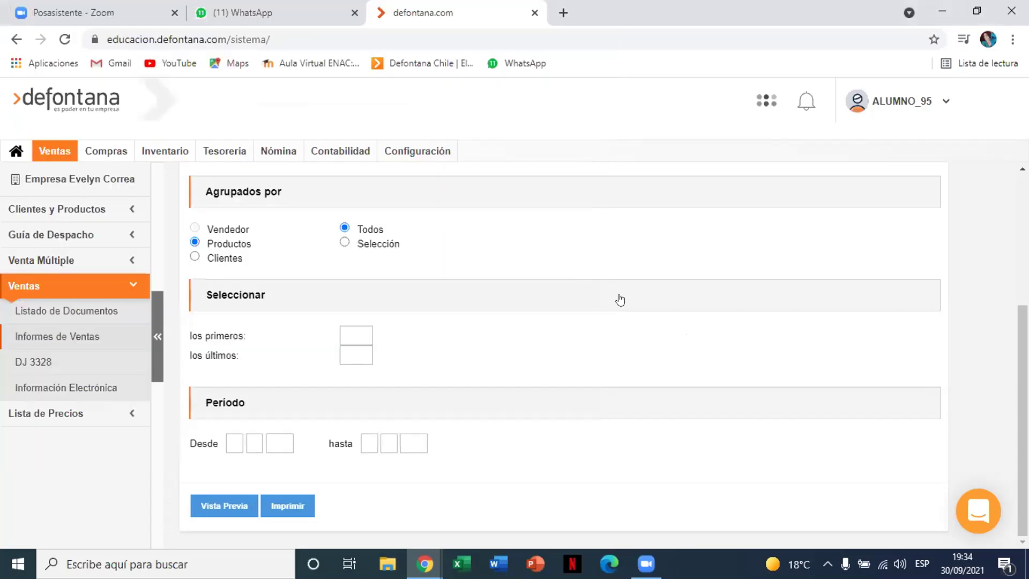
scroll(620, 299, up, 4)
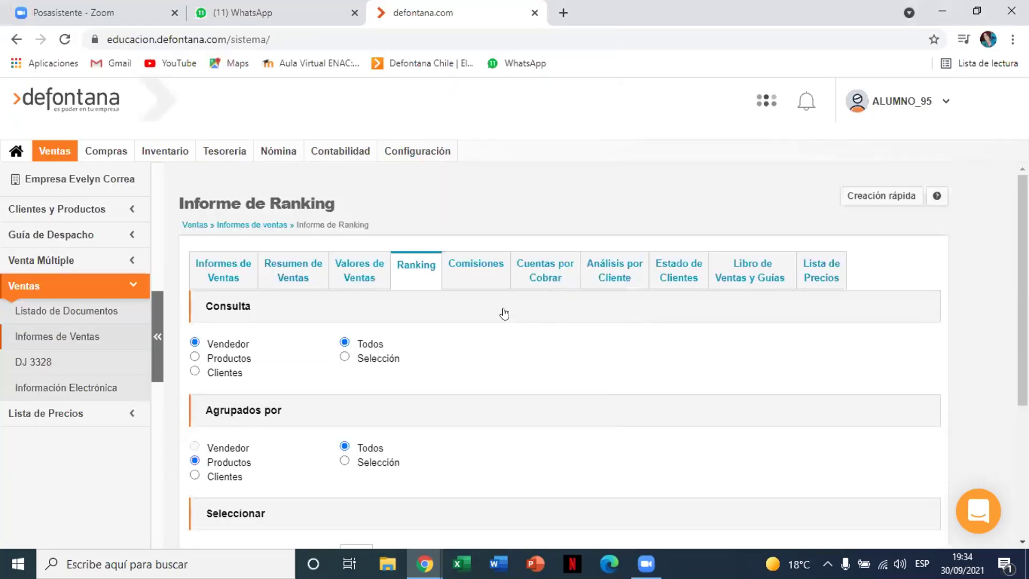
click(467, 269)
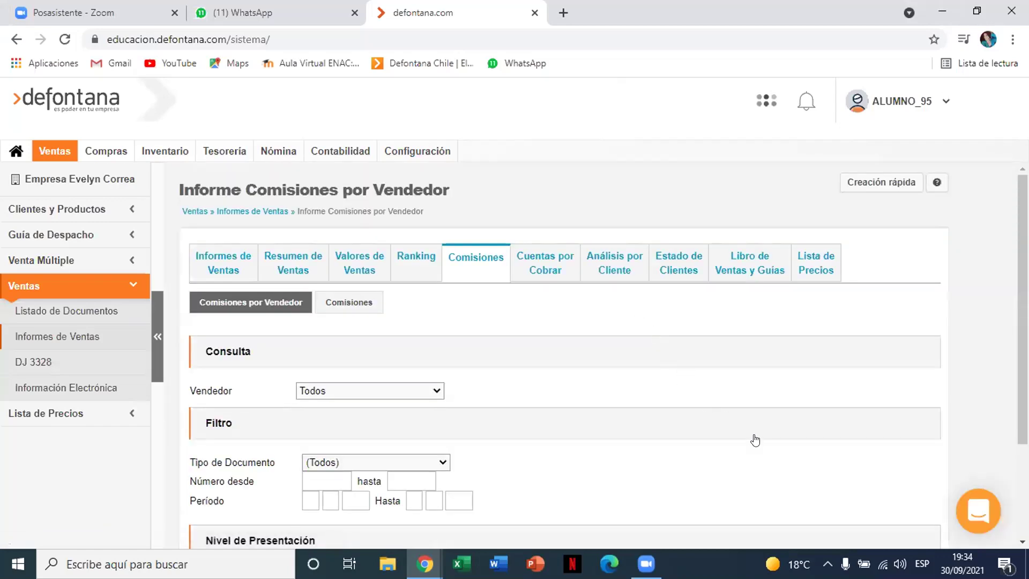
Step: Preview the detailed commissions-per-seller report, which shows no movements
scroll(754, 439, down, 1)
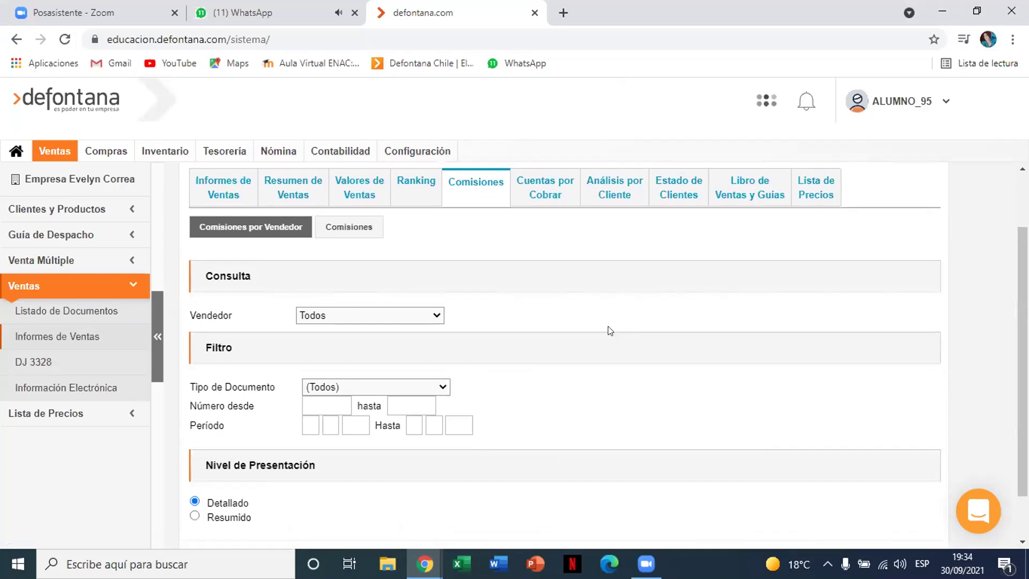
scroll(655, 348, down, 1)
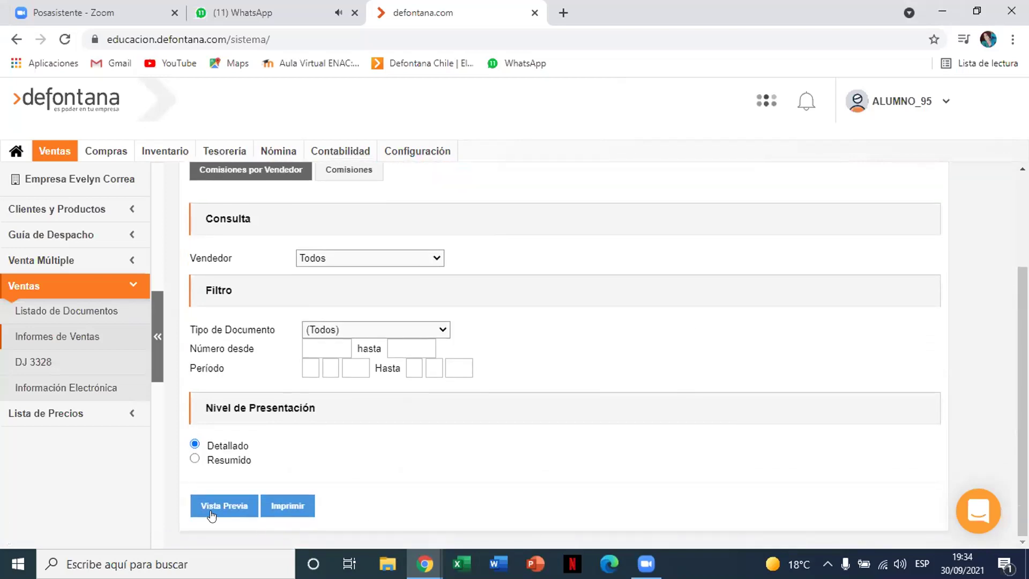
click(212, 513)
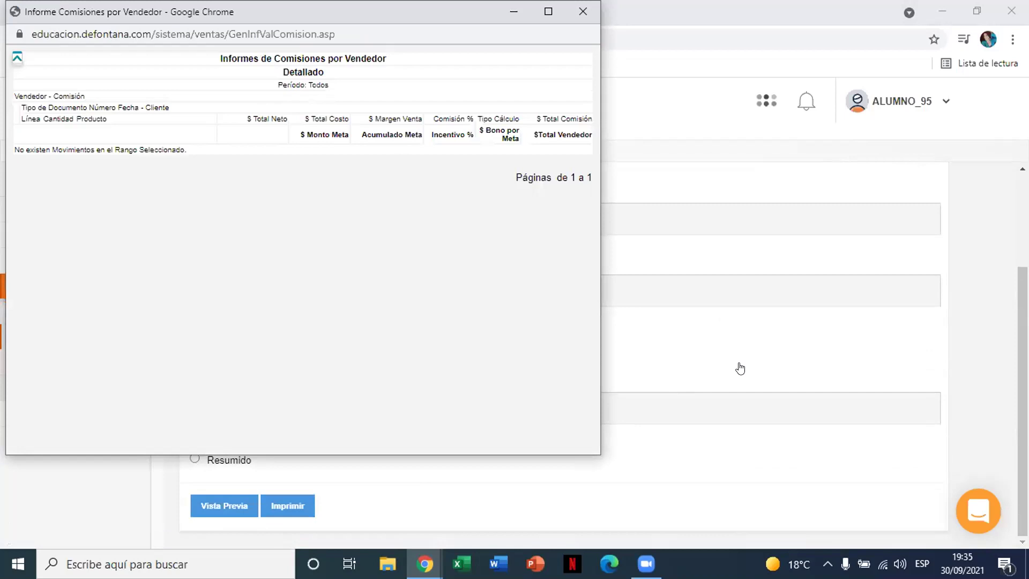
Step: Close the empty preview and switch to the Cuentas por Cobrar report
click(740, 368)
scroll(662, 329, up, 3)
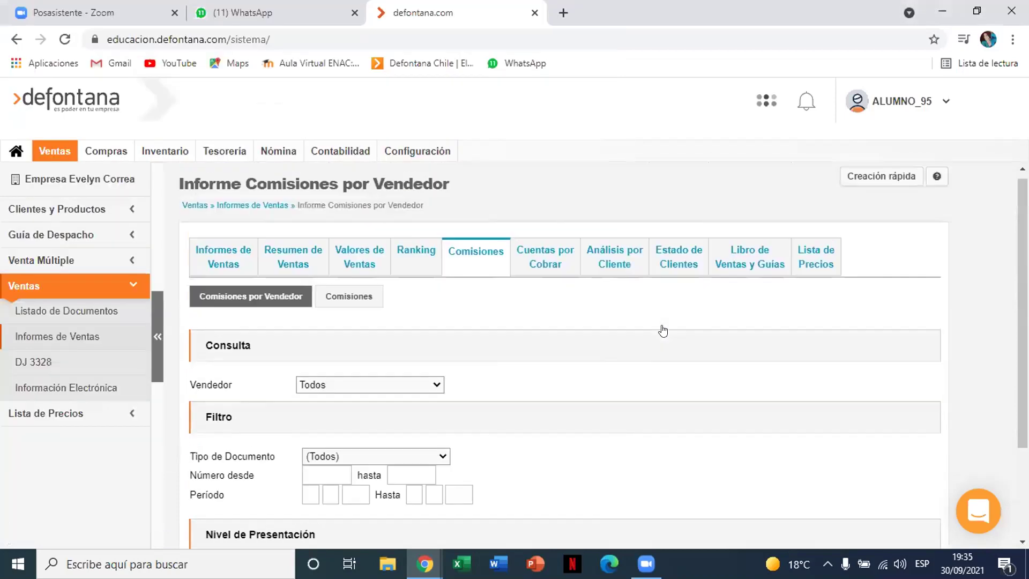
click(541, 274)
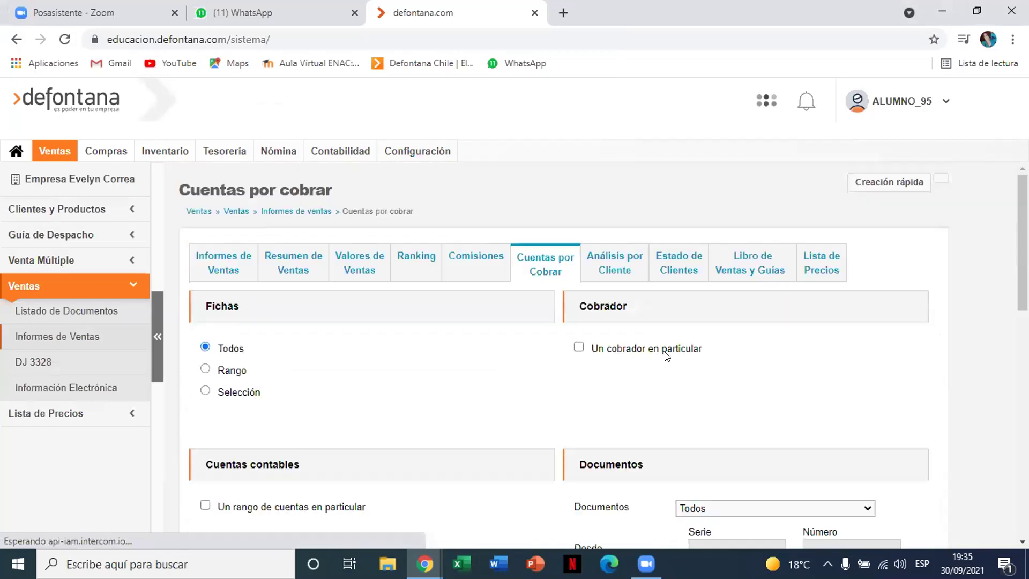
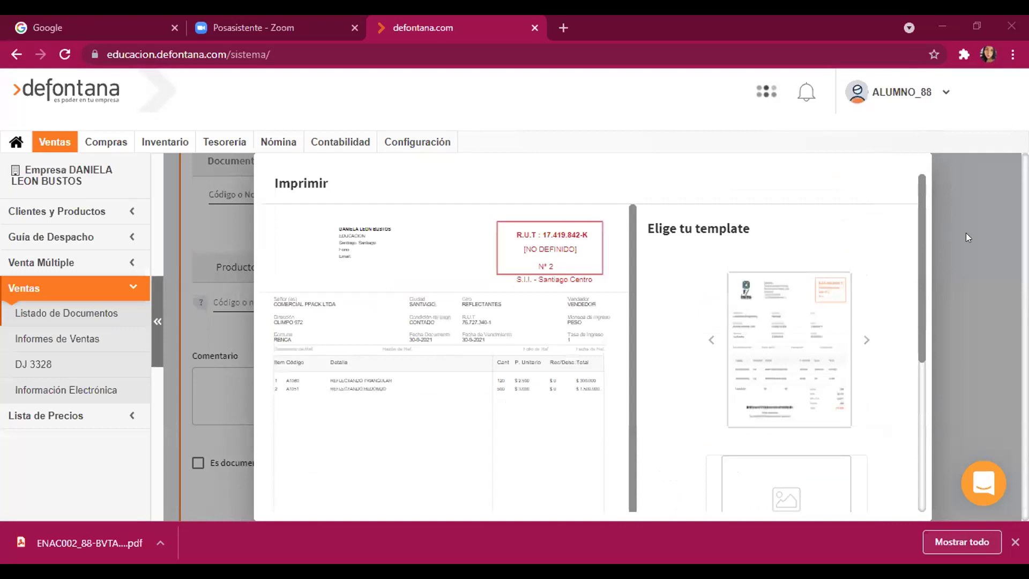
Step: Close the print preview and return to the Documentos de Ventas list
click(965, 232)
scroll(791, 279, up, 10)
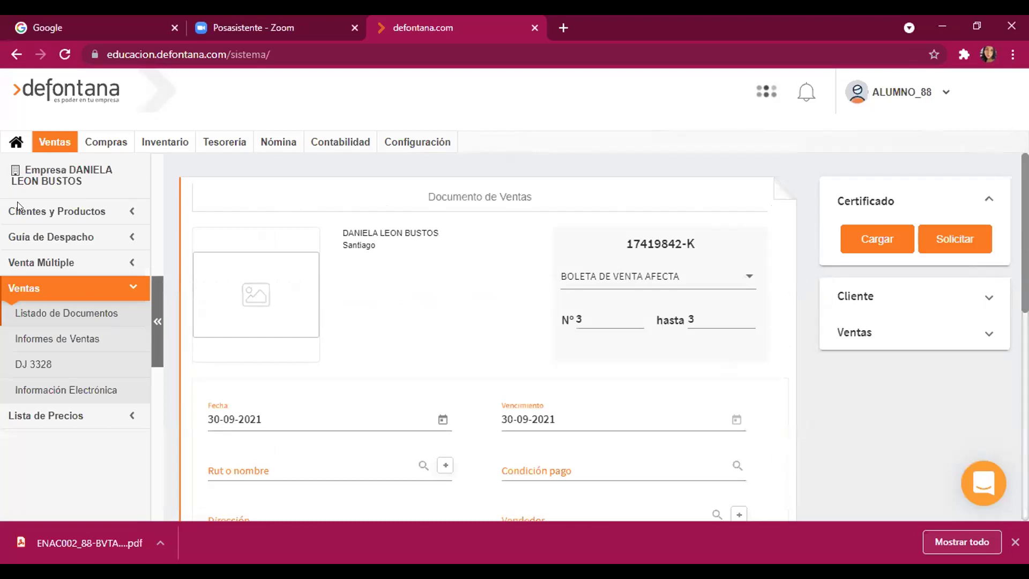
click(56, 313)
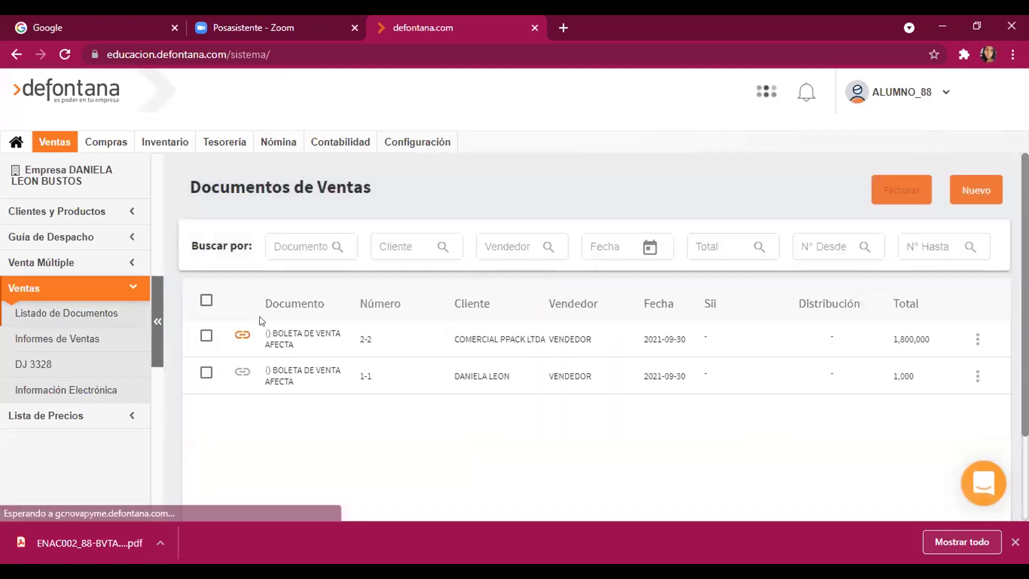
Step: Review the accounting voucher entries for boleta 2-2, then close the voucher
click(242, 335)
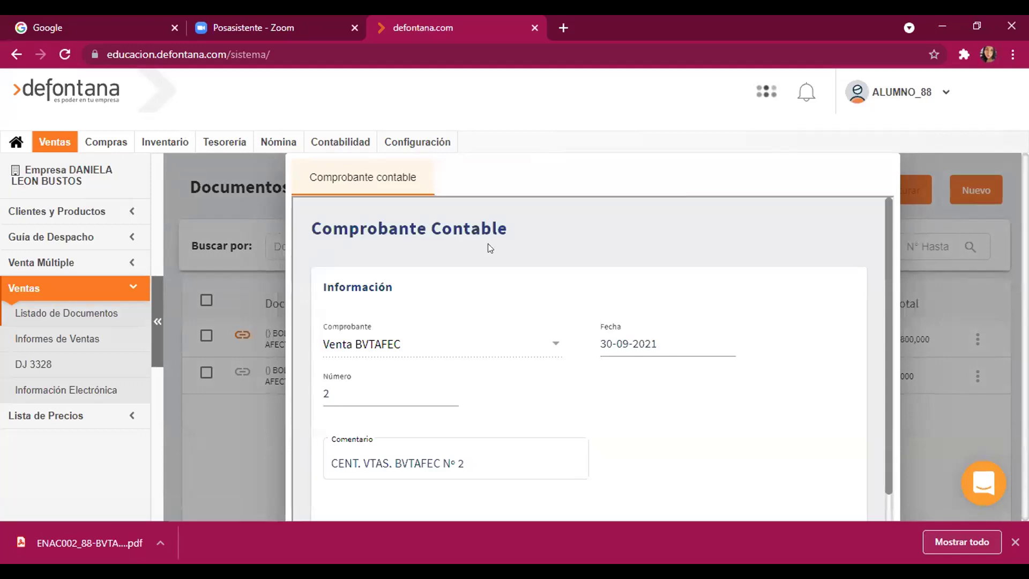
scroll(488, 247, down, 4)
scroll(487, 248, up, 4)
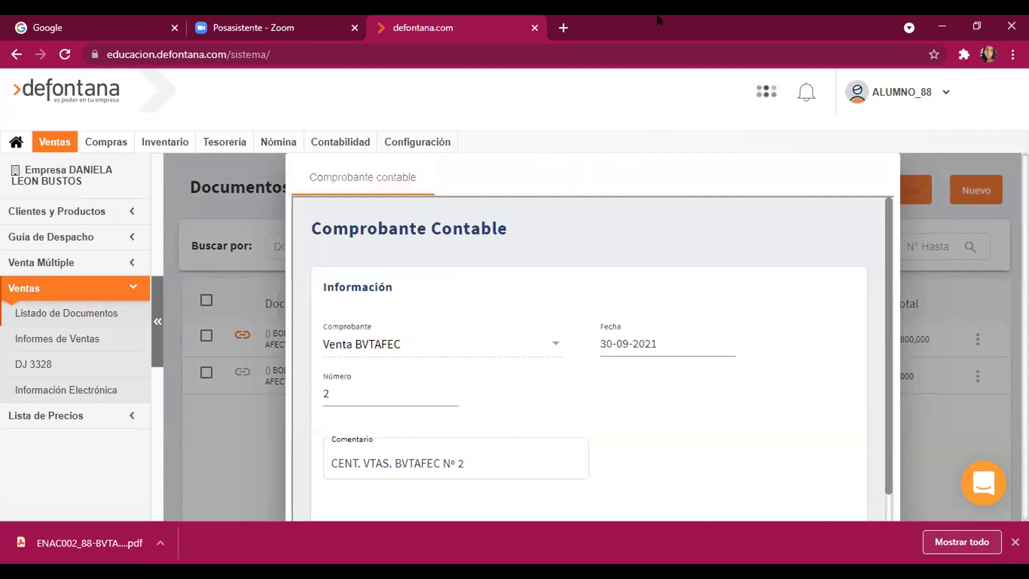
scroll(542, 308, down, 4)
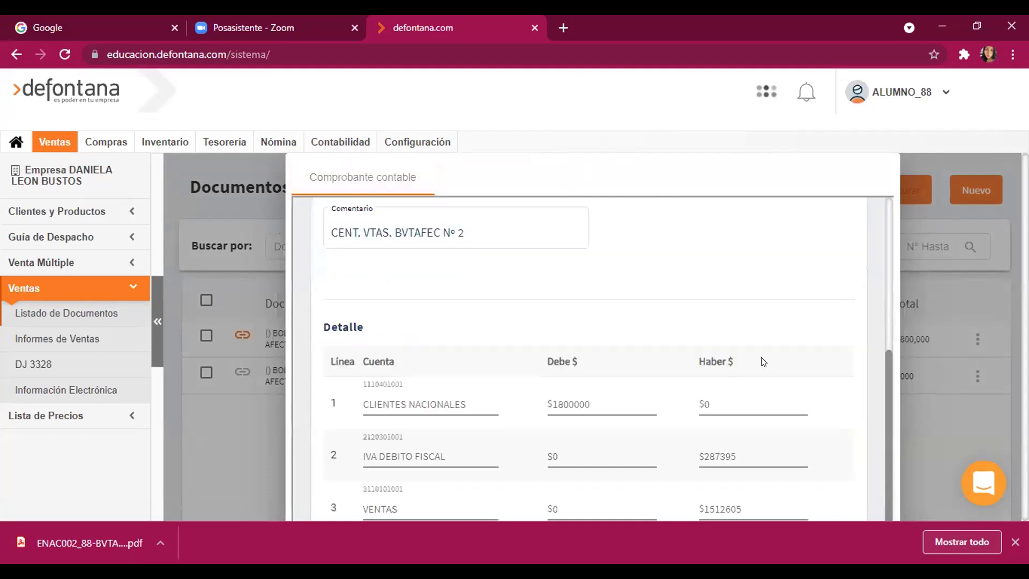
click(966, 308)
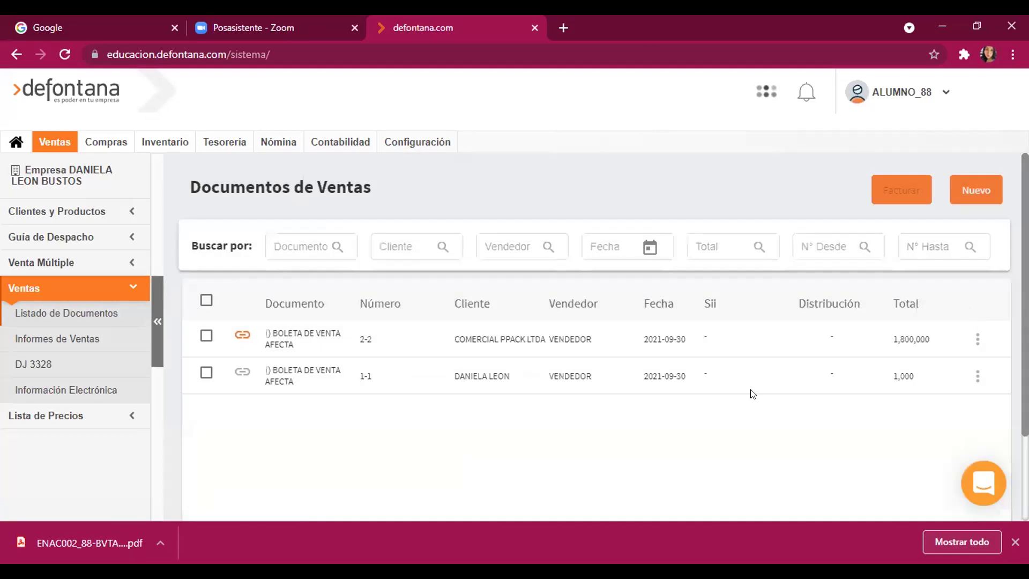
Step: Preview boleta 2-2 for COMERCIAL PPACK LTDA, then close the preview
click(976, 339)
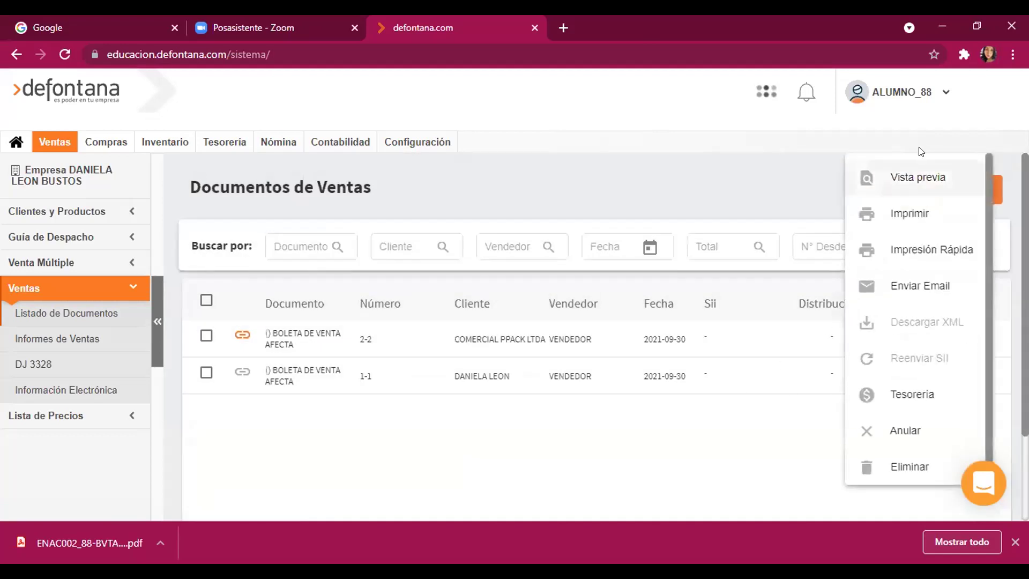
click(917, 172)
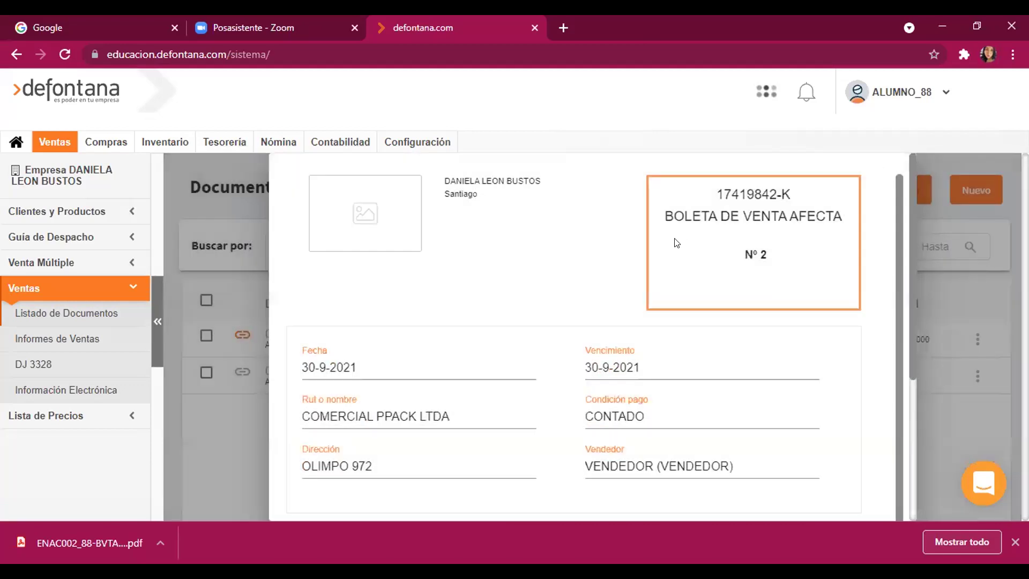
scroll(667, 290, down, 1)
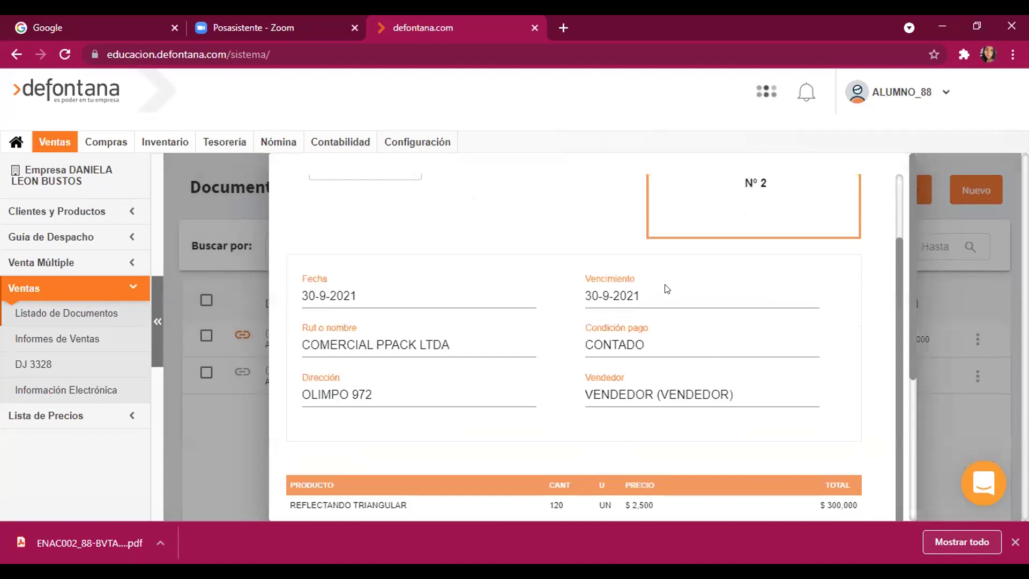
scroll(668, 289, down, 3)
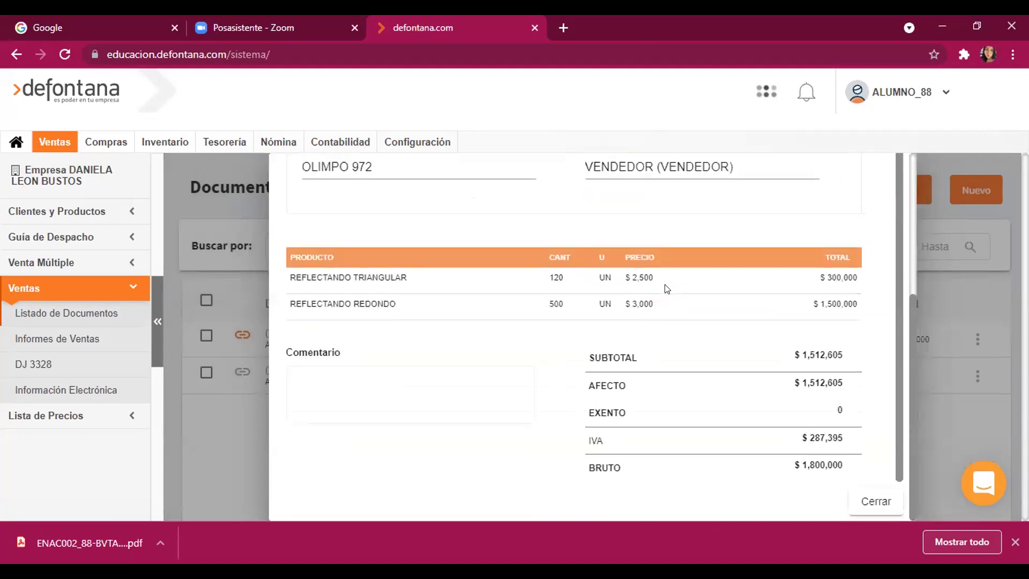
scroll(667, 289, up, 1)
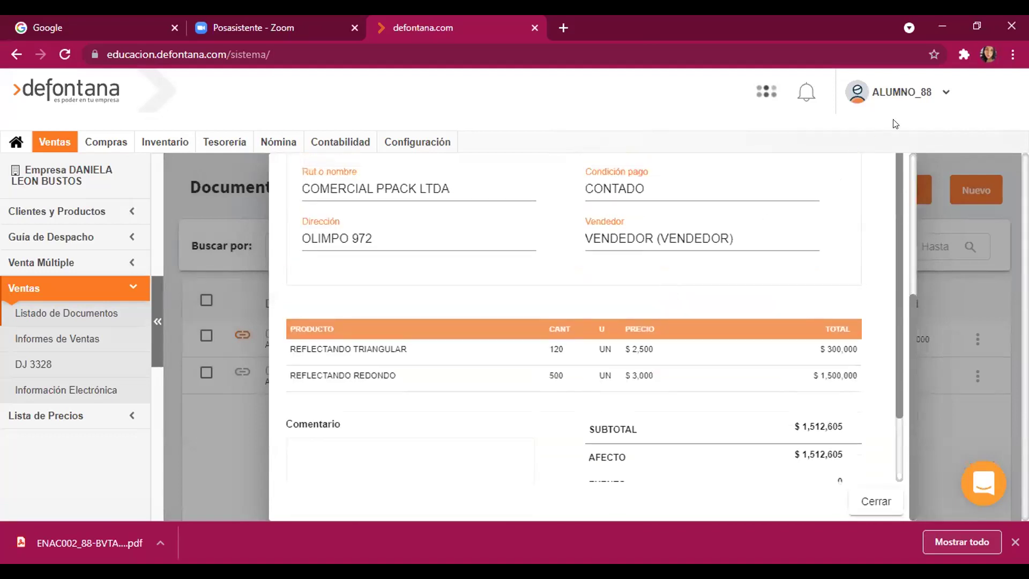
click(941, 159)
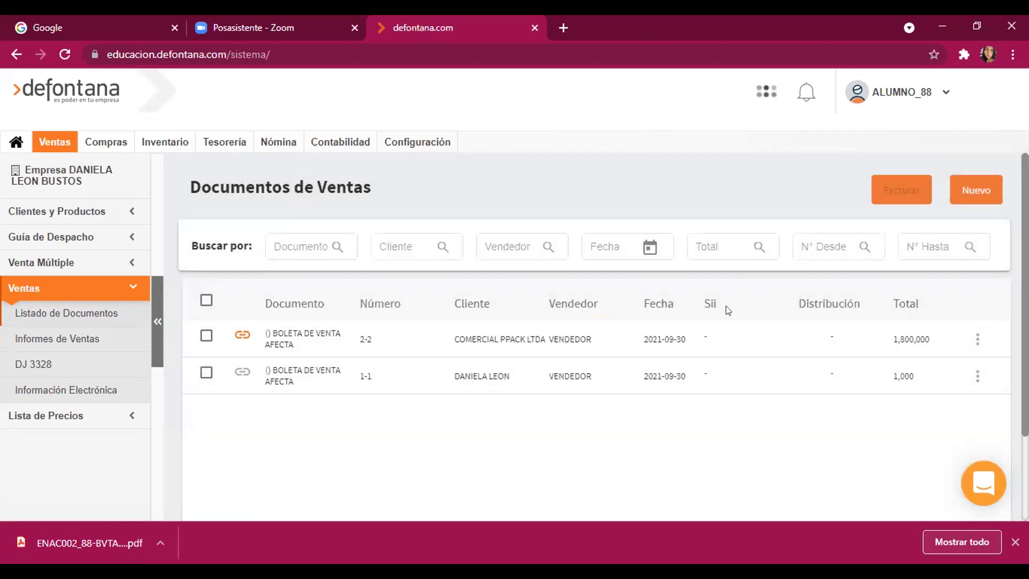
Step: Reopen the Vista previa of boleta 2-2 and review its header and client details
click(974, 338)
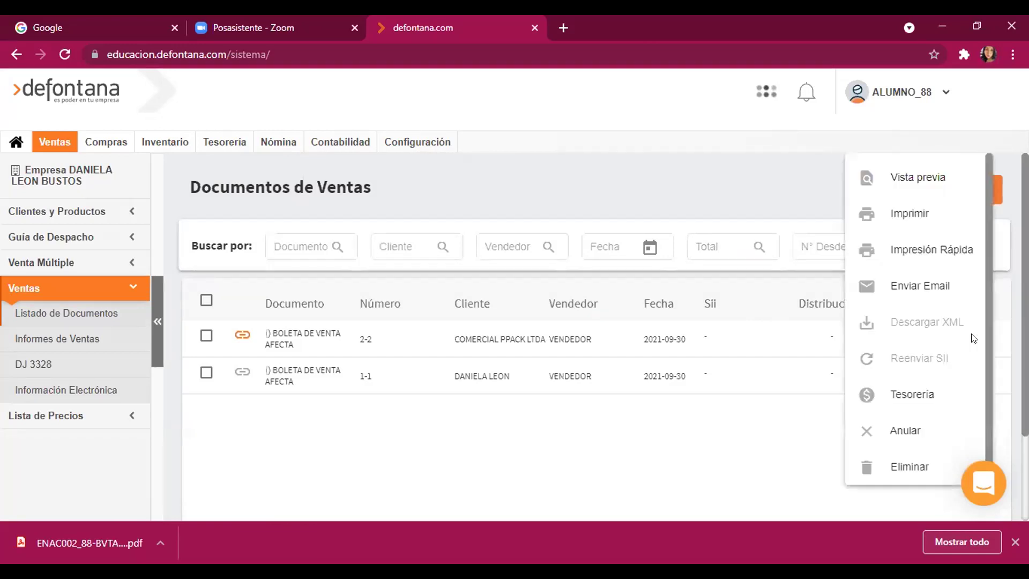
click(899, 179)
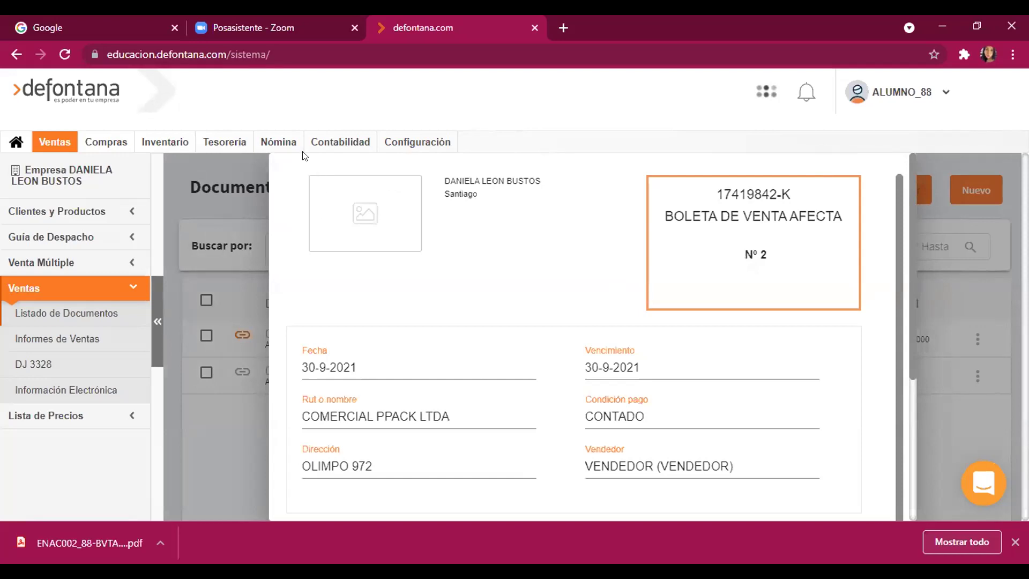
scroll(295, 167, down, 3)
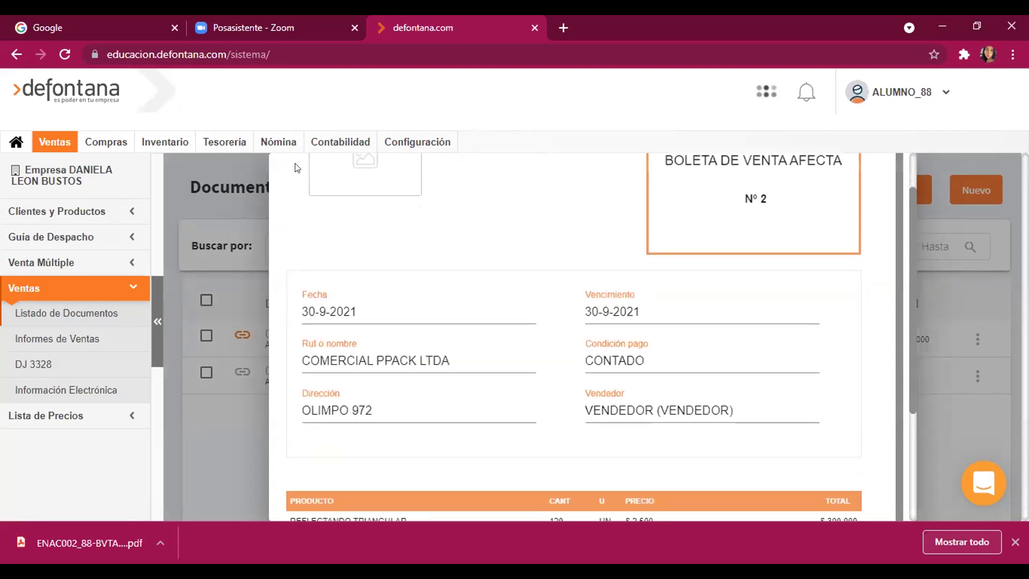
scroll(295, 168, down, 1)
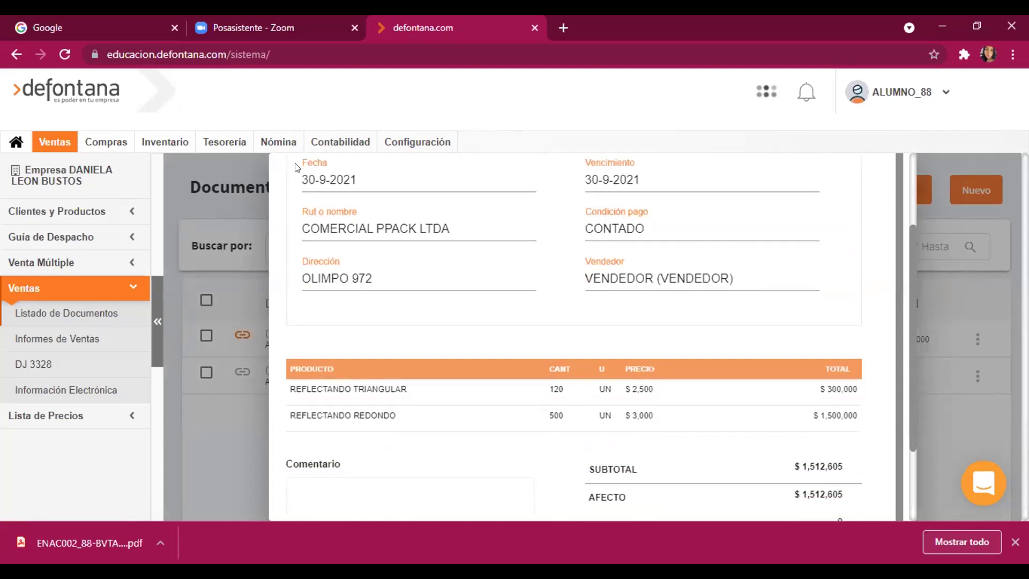
scroll(296, 168, up, 1)
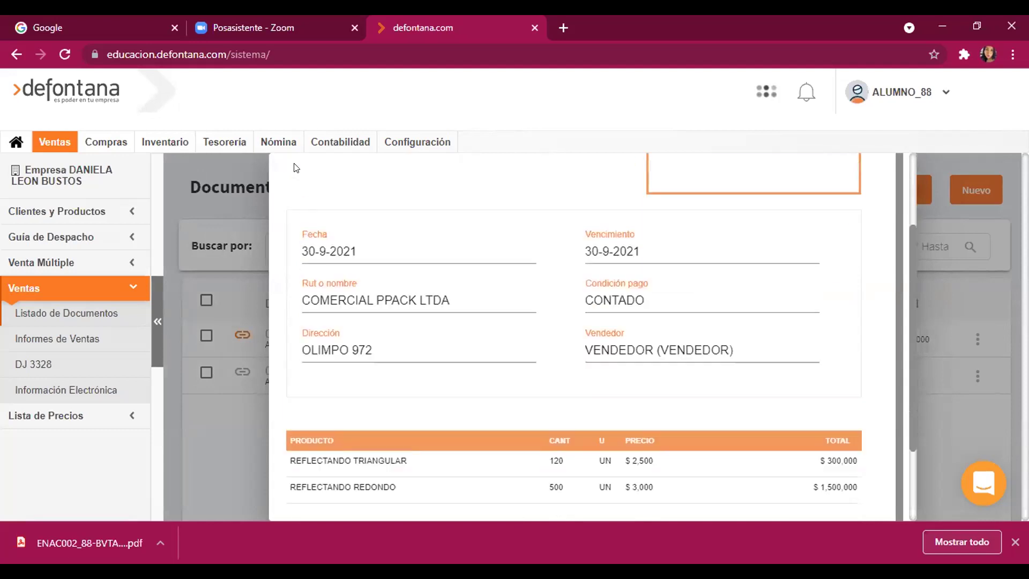
scroll(296, 168, up, 2)
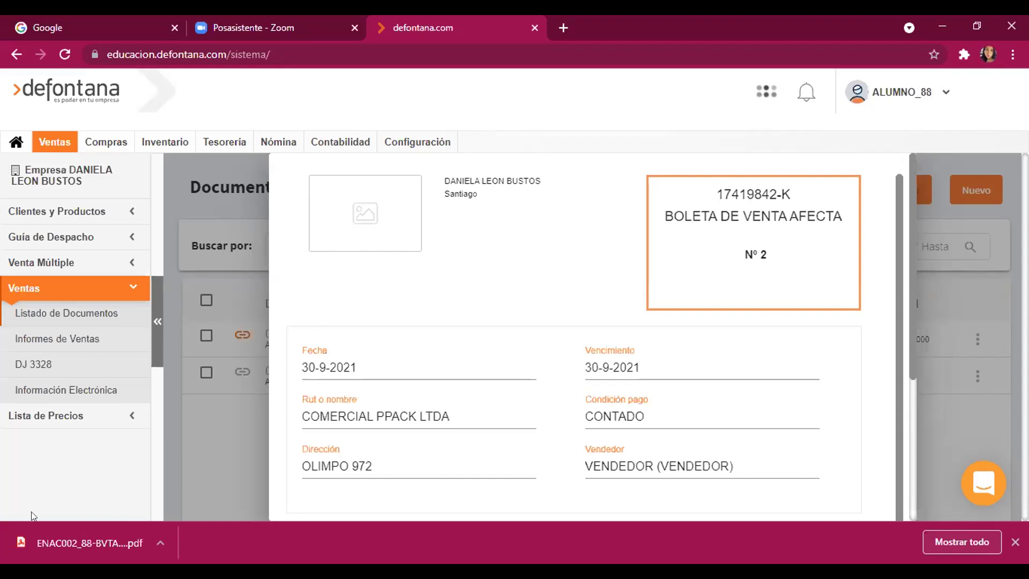
Step: Open the downloaded ENAC002_88-BVTAFEC-2.pdf boleta and scroll through its page
click(49, 541)
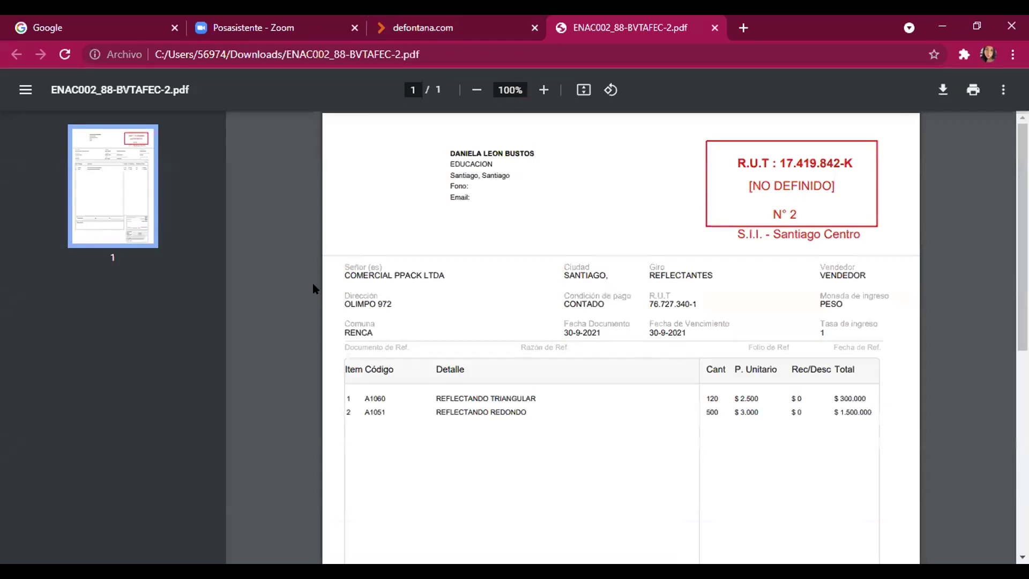
scroll(313, 290, down, 10)
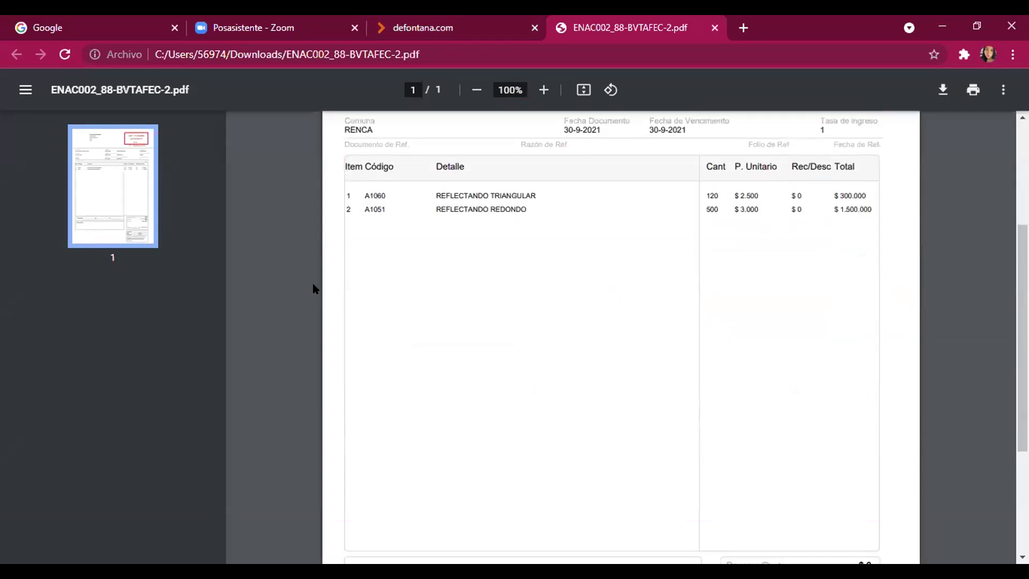
scroll(314, 290, up, 7)
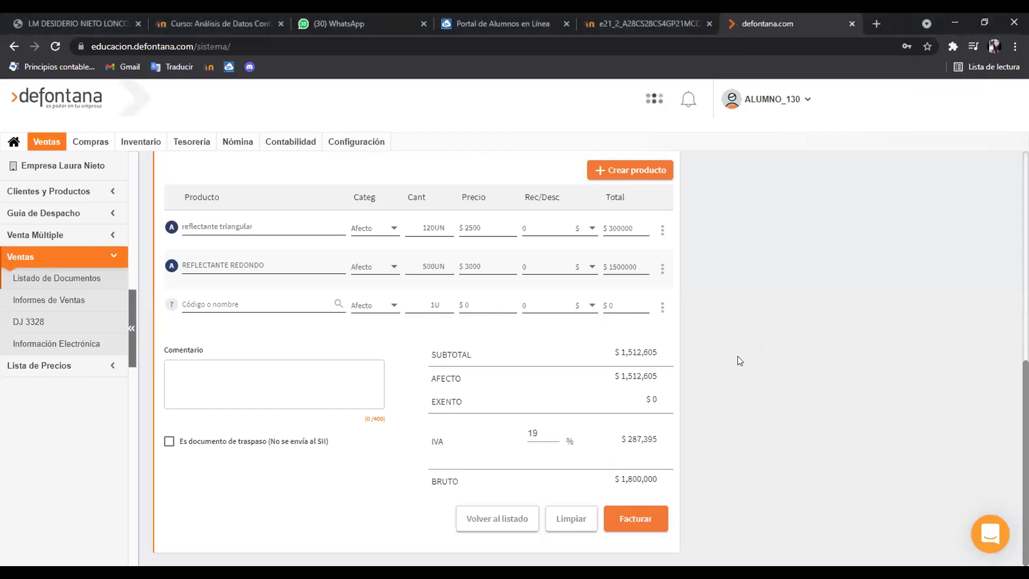
Step: After the missing payment-condition error, set Condición pago to CONTADO
click(643, 522)
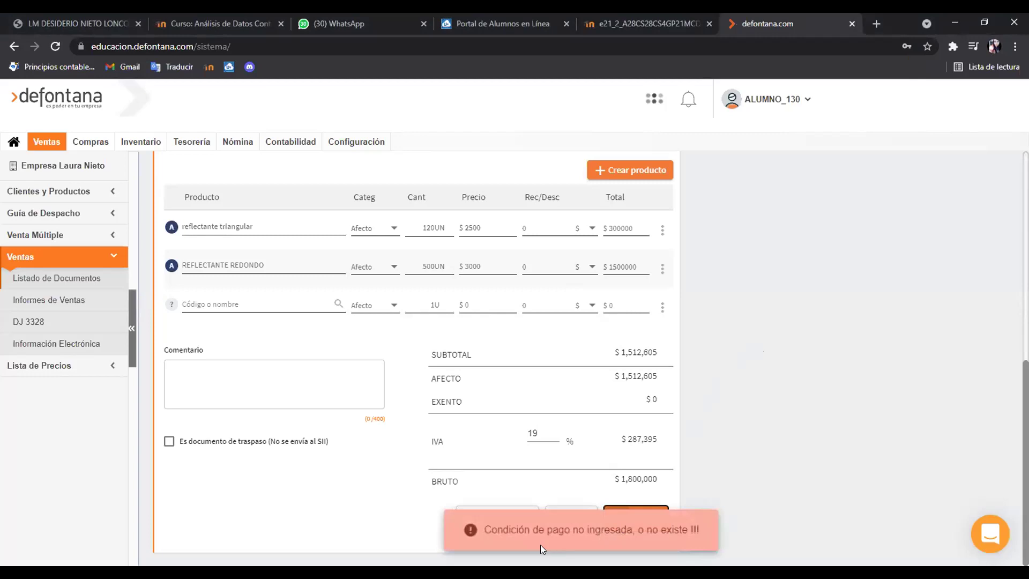
triple_click(677, 529)
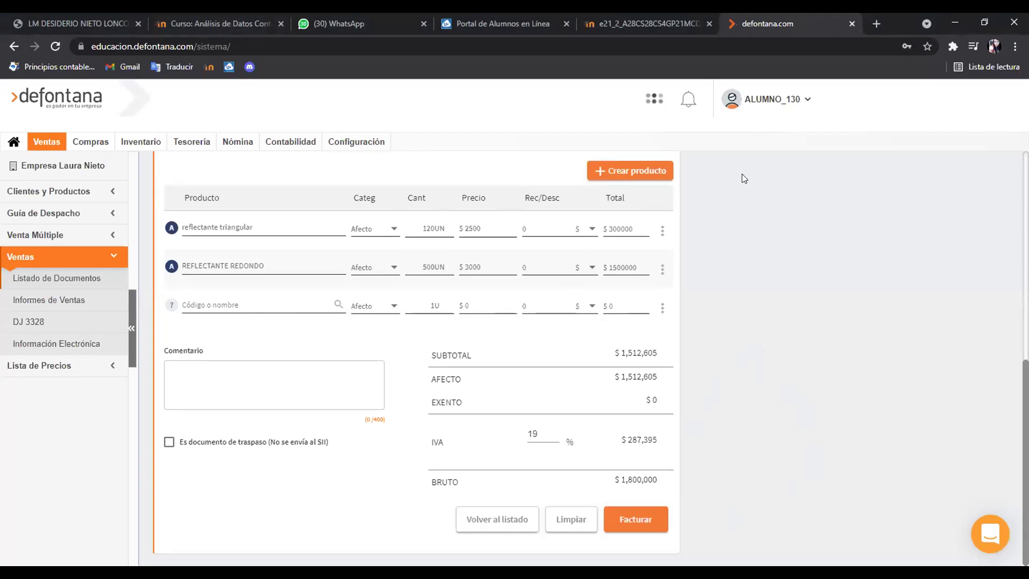
scroll(744, 178, up, 9)
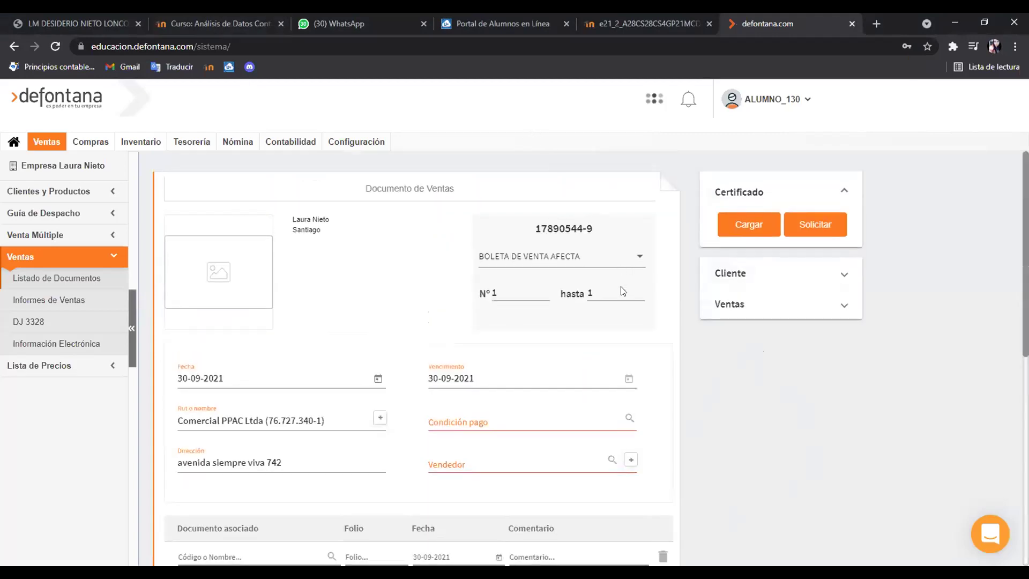
scroll(623, 291, down, 1)
click(603, 352)
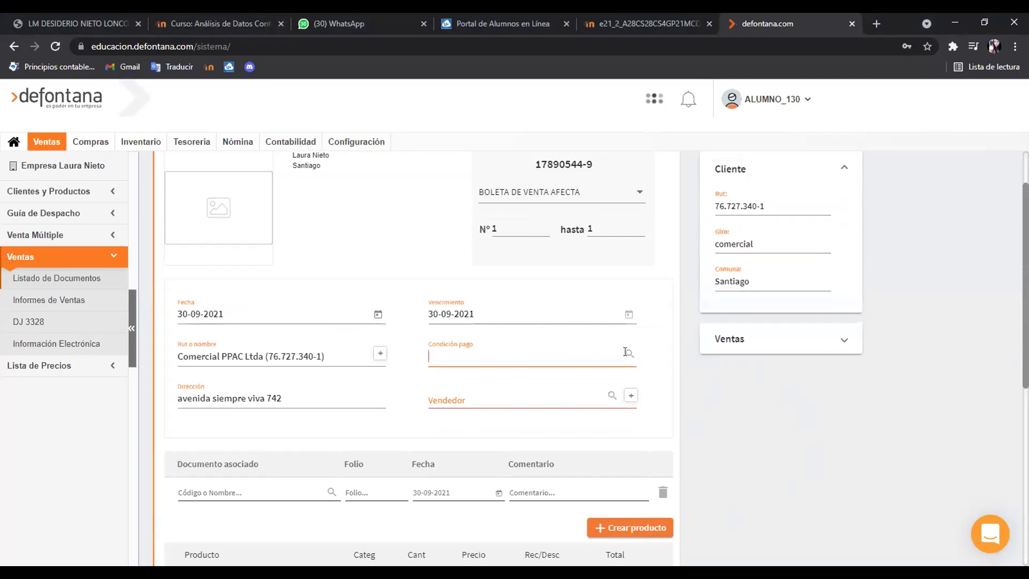
text(CONTADO)
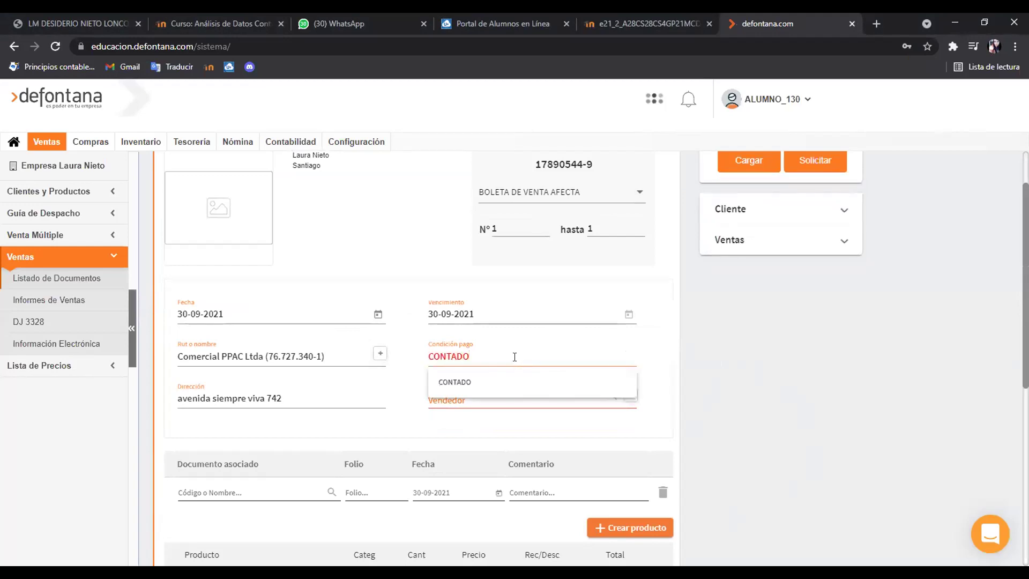
click(485, 391)
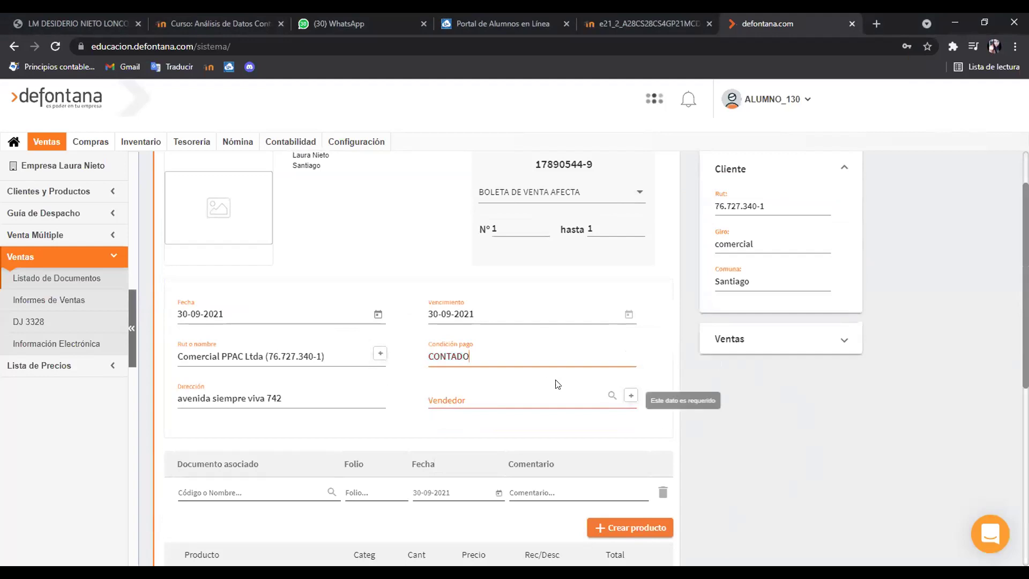
Step: Assign VENDEDOR (VENDEDOR) as seller and submit the boleta with Facturar
click(530, 401)
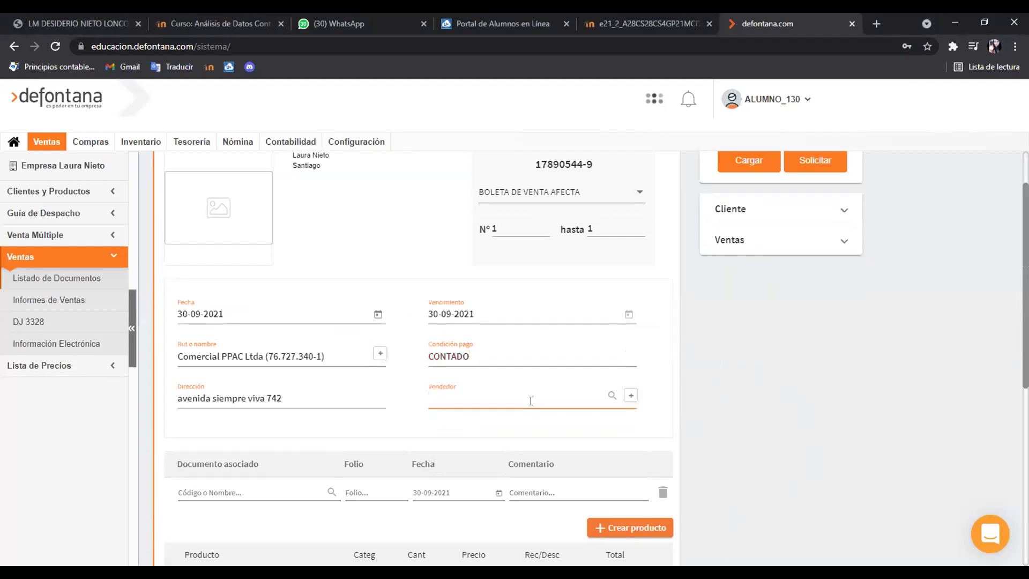
text(VENDEDOR)
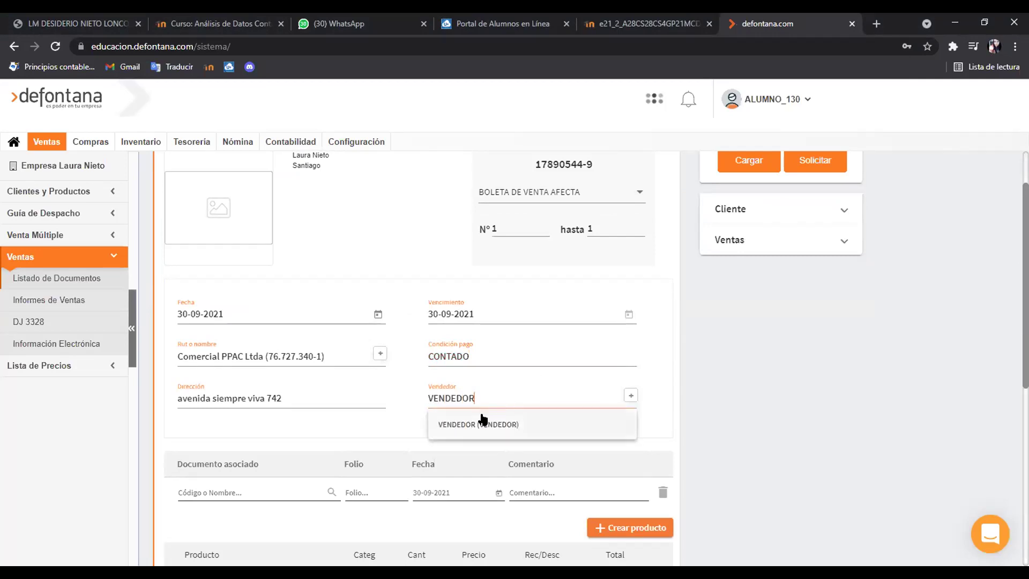
click(480, 422)
scroll(616, 352, down, 7)
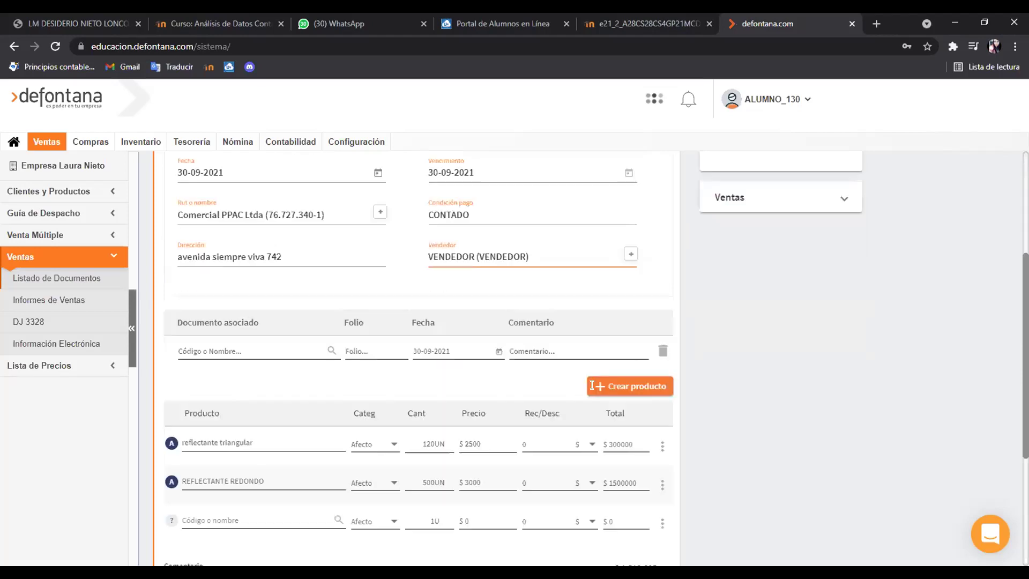
key(Return)
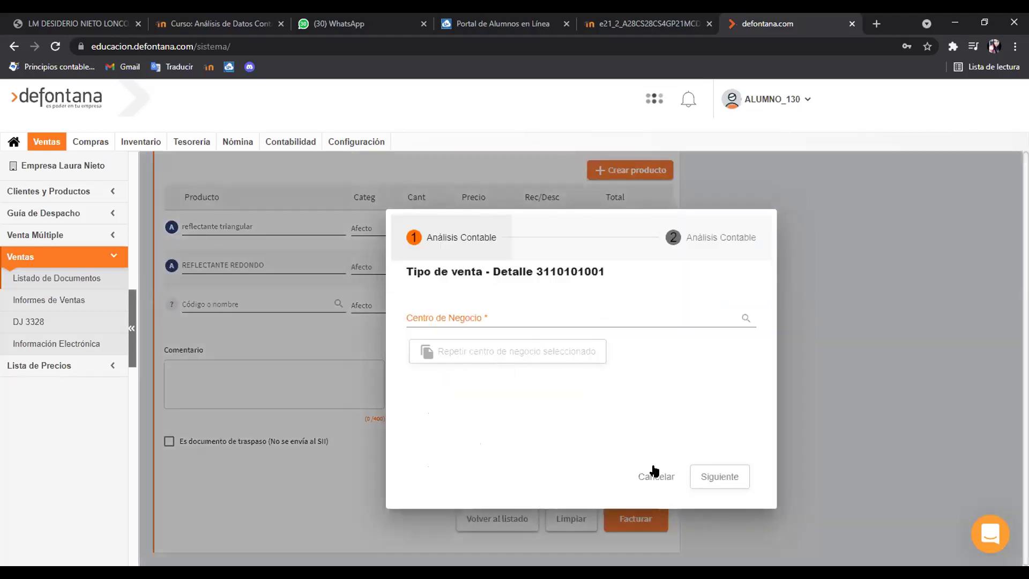
Step: Set the first accounting-analysis step's Centro de Negocio to VENTAS
click(483, 316)
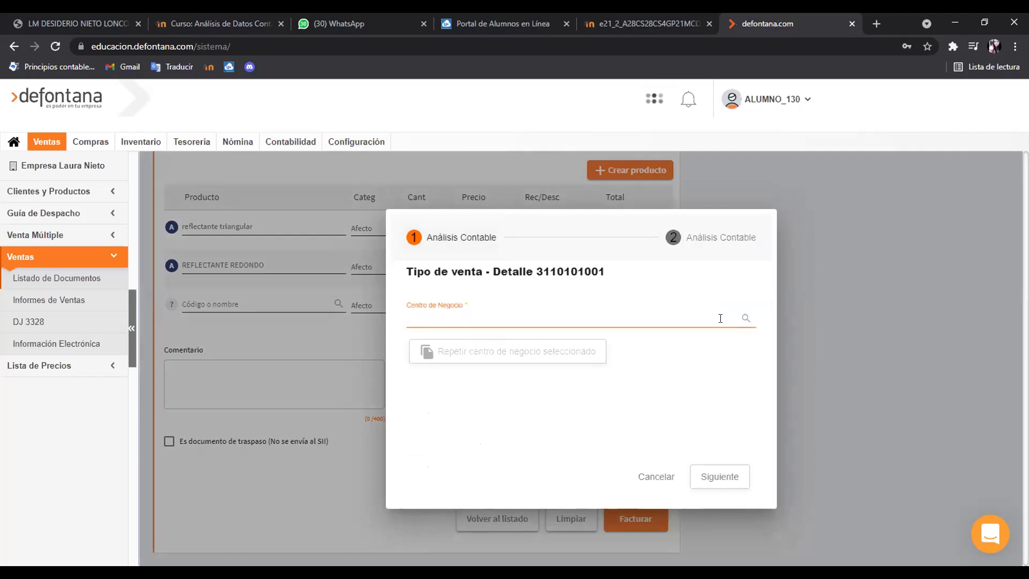
text(VENTAS)
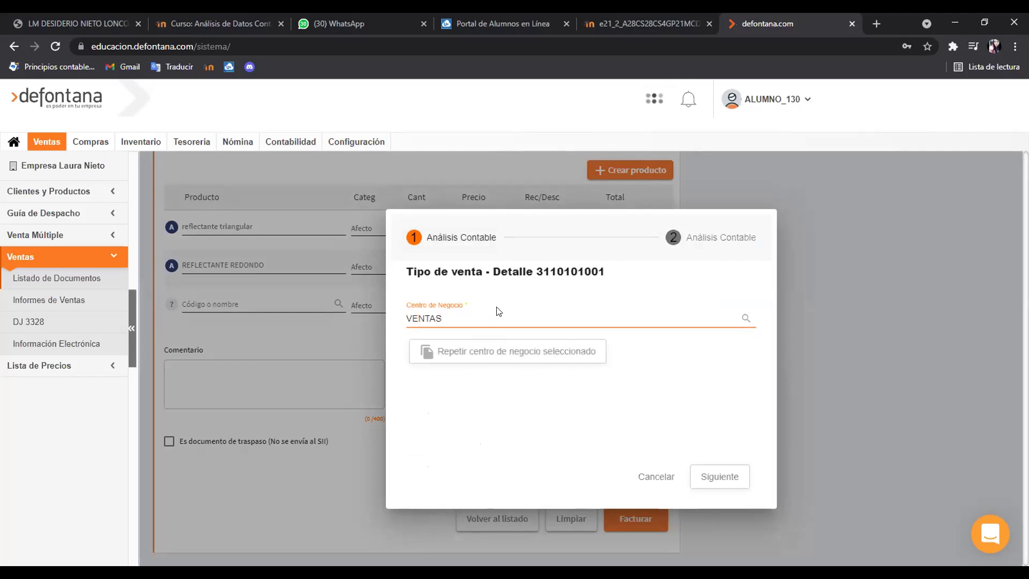
click(468, 344)
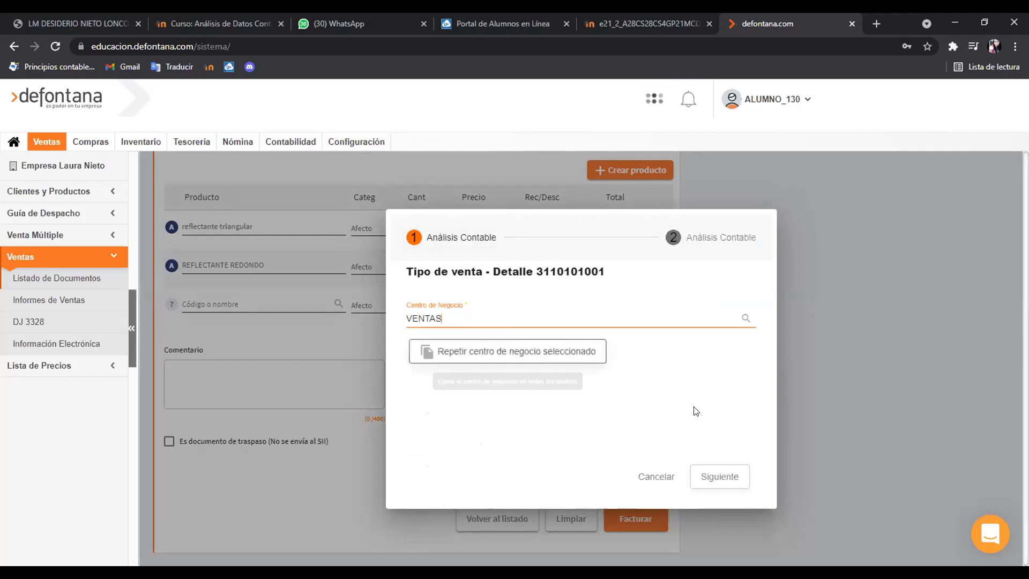
click(714, 476)
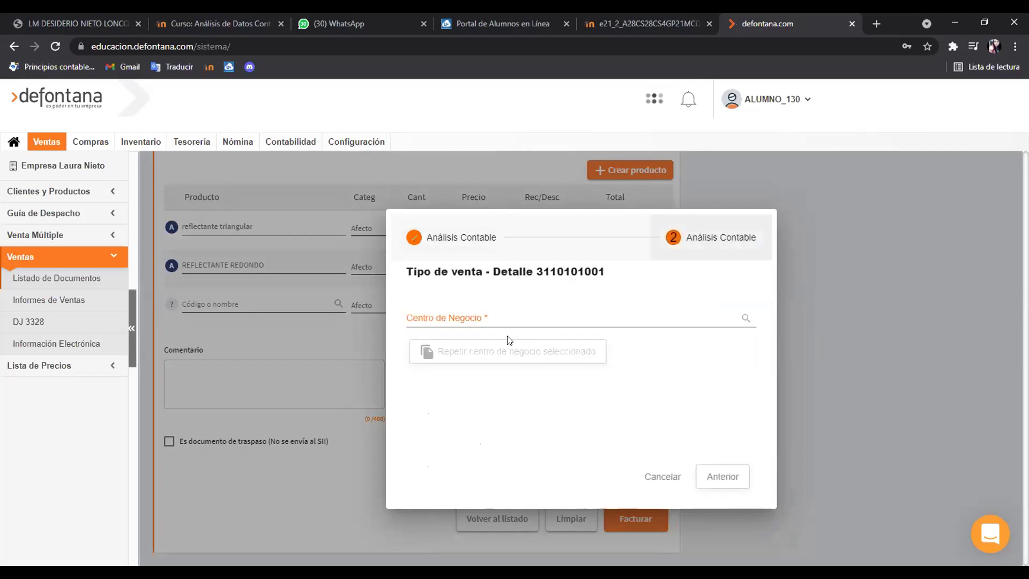
Step: Set VENTAS as business centre in step two and save the analysis
click(472, 312)
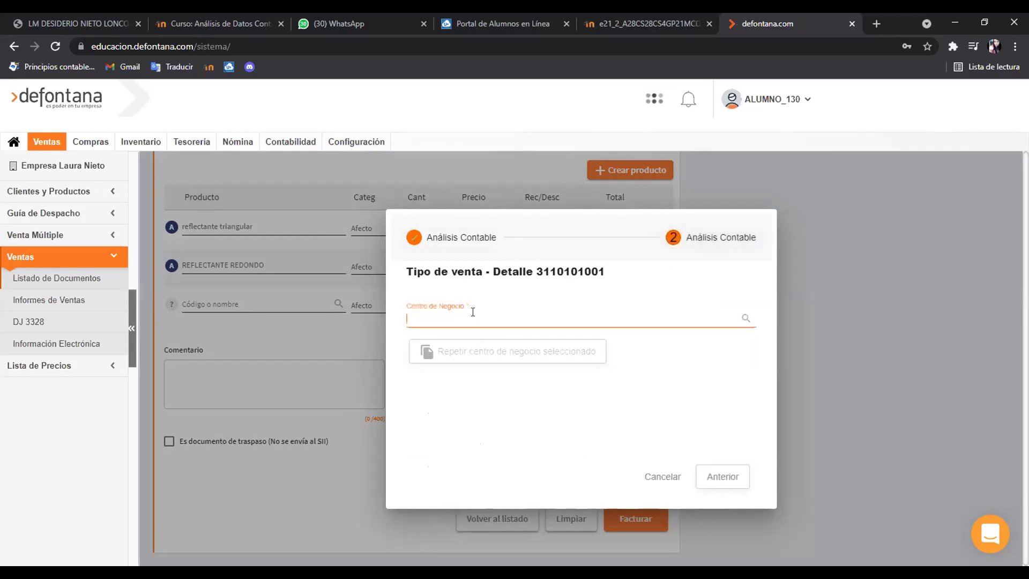
text(VENTAS)
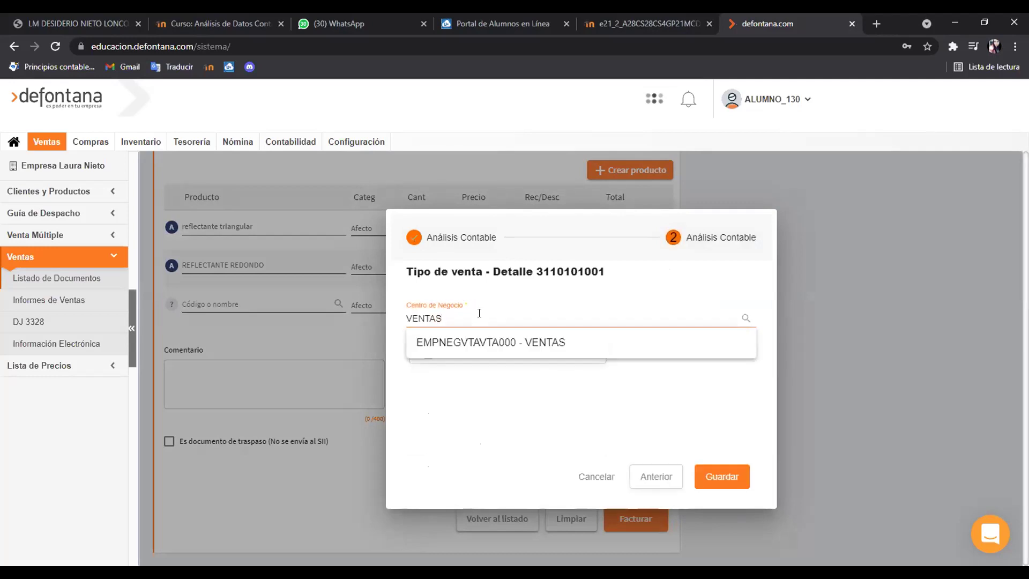
click(483, 341)
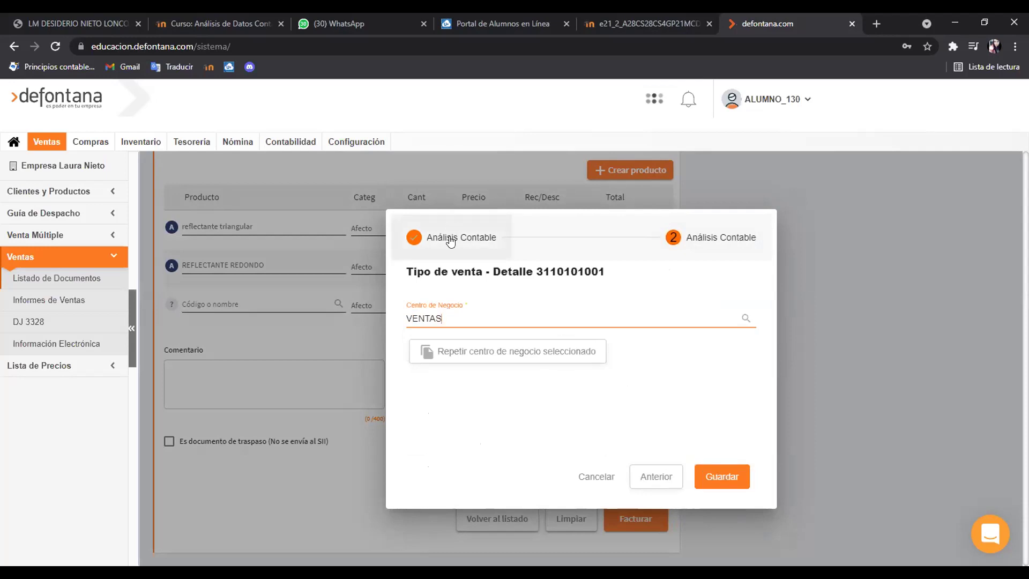
click(462, 363)
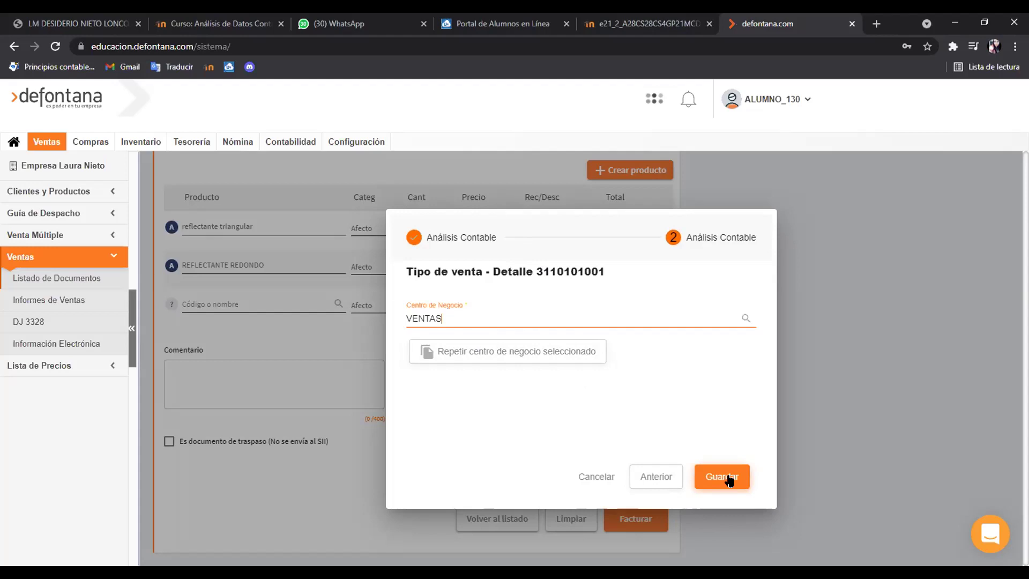
click(728, 479)
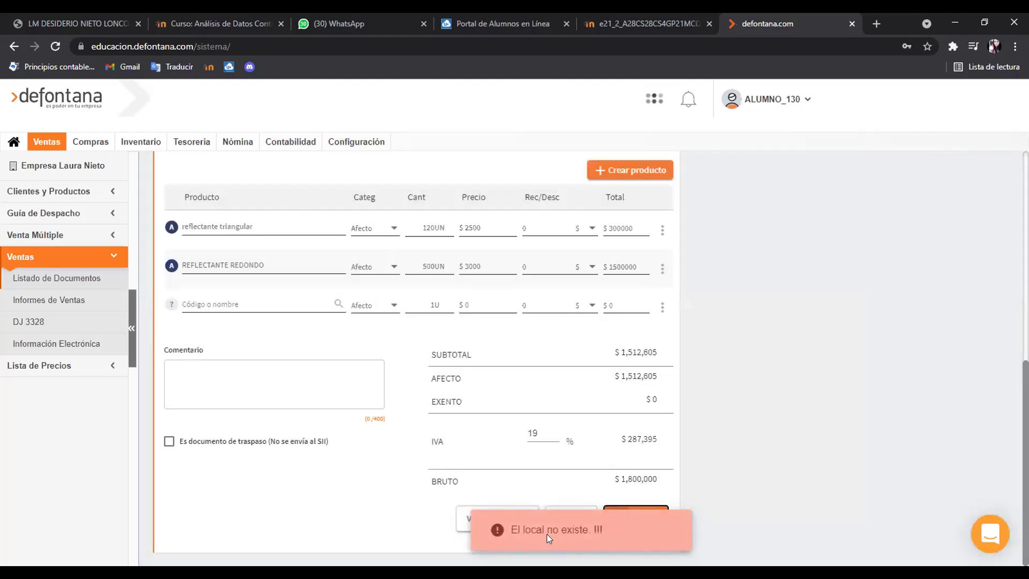
Step: Scroll through the unbilled boleta form and check the Aula ENAC course page
scroll(707, 376, up, 4)
scroll(706, 376, up, 3)
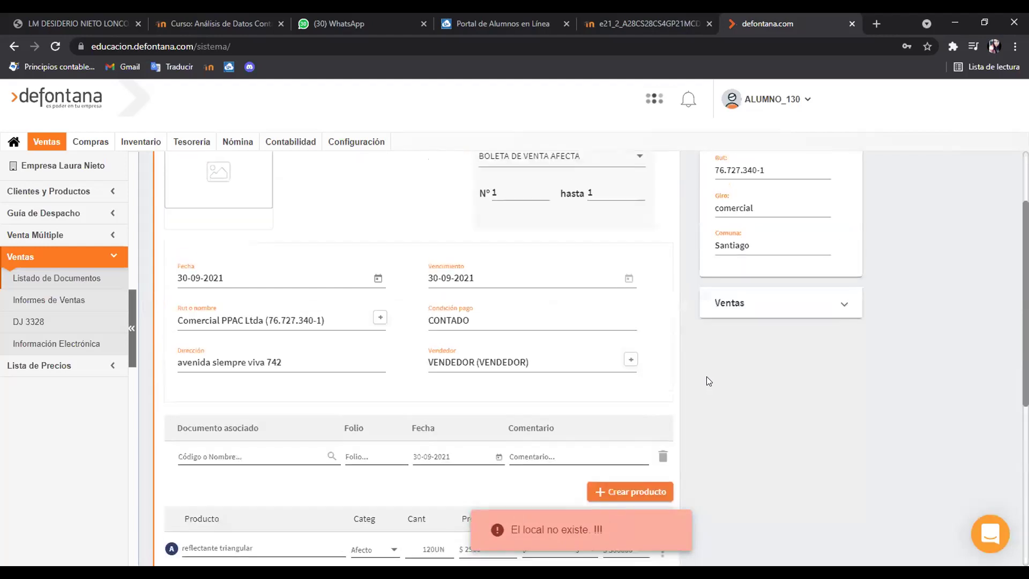
scroll(706, 376, up, 2)
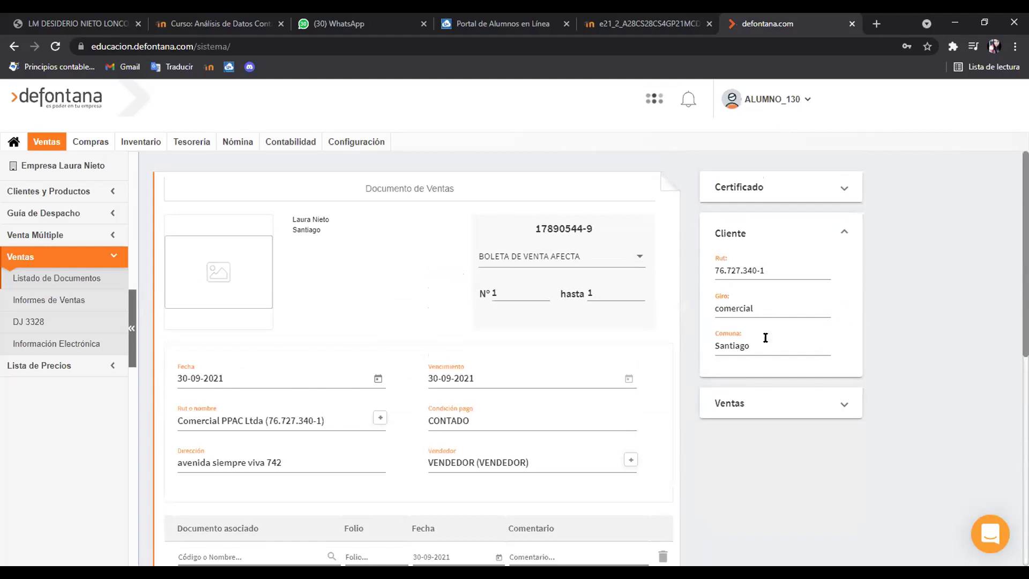
scroll(393, 374, down, 1)
scroll(384, 375, down, 2)
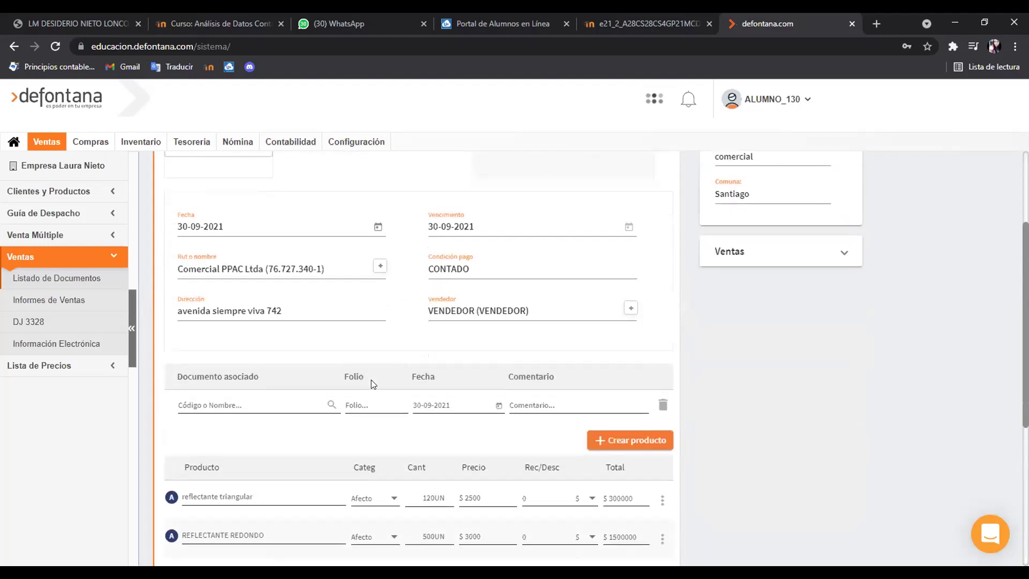
scroll(555, 462, down, 4)
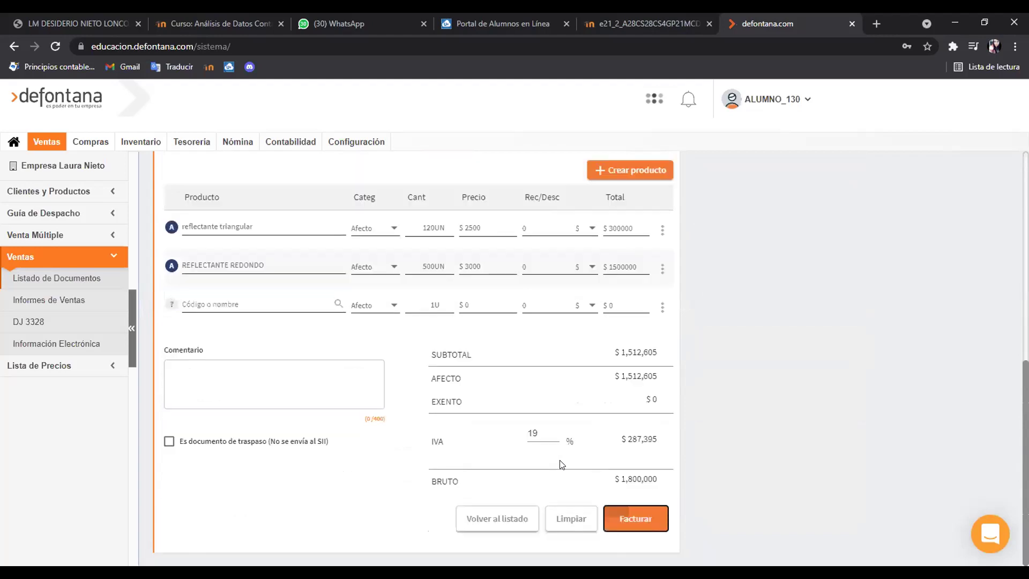
scroll(561, 464, up, 8)
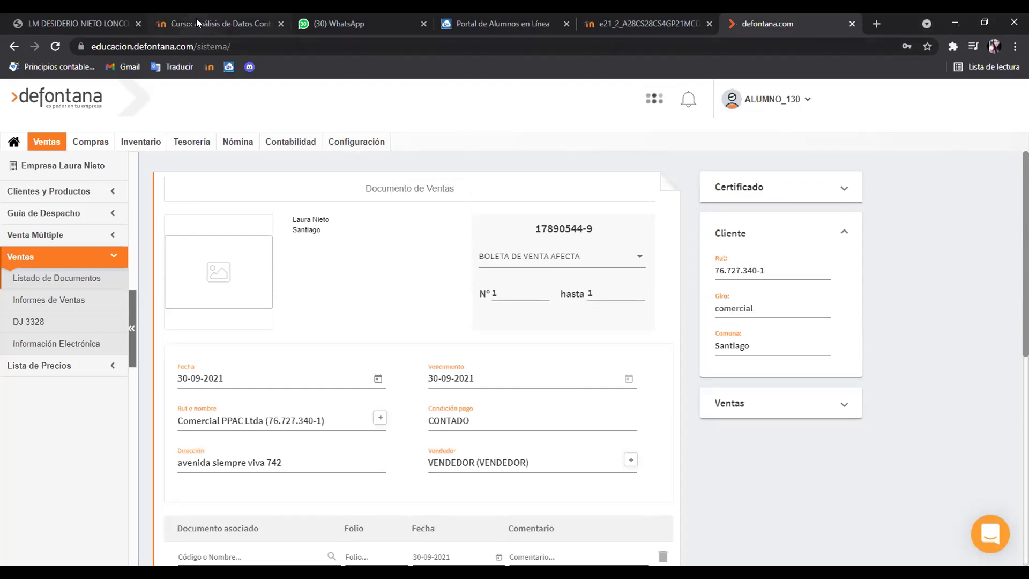
click(215, 23)
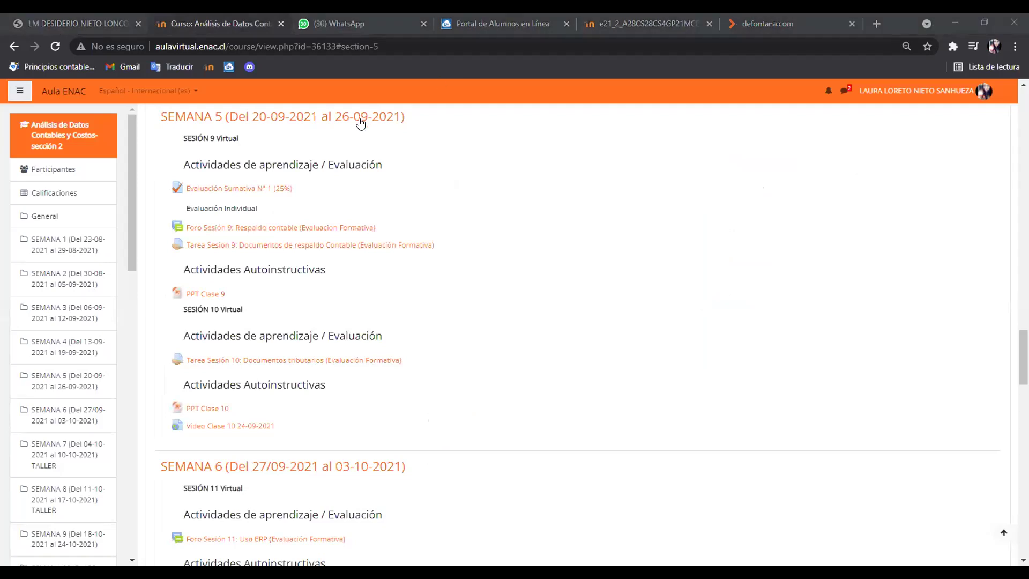
click(764, 22)
Step: Duplicate the defontana.com tab to open a second Documentos de Ventas session
right_click(764, 21)
click(800, 110)
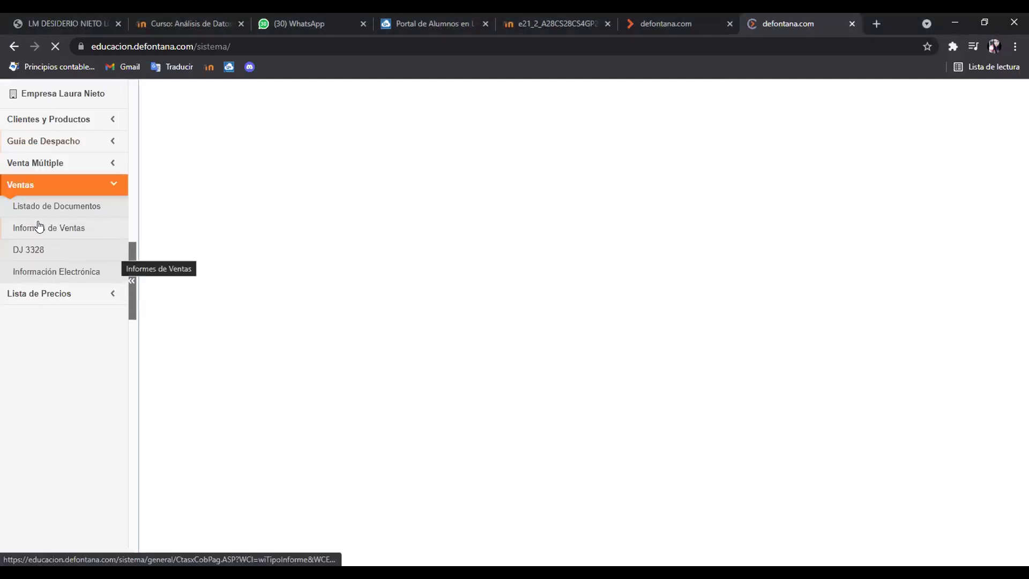
click(77, 124)
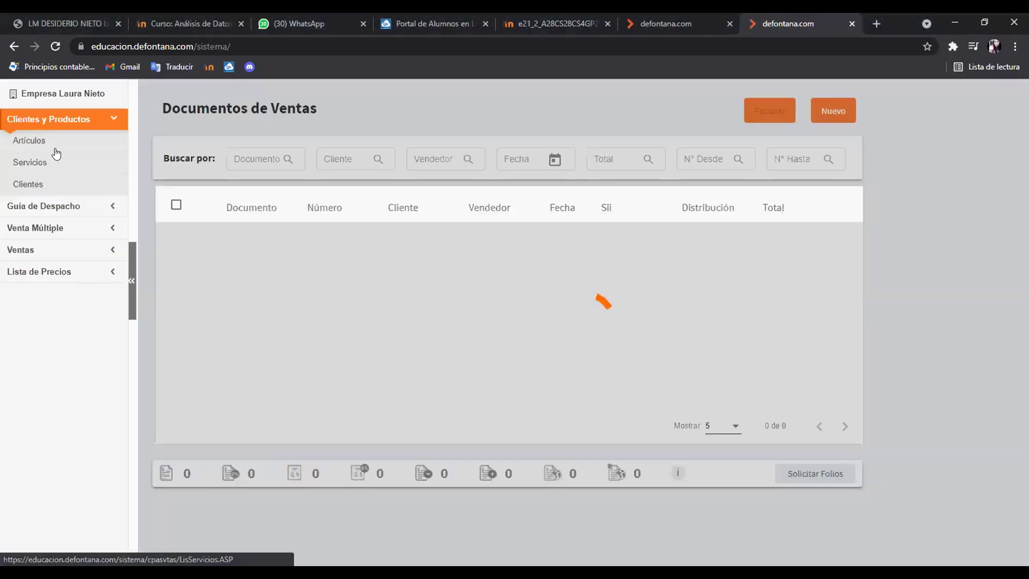
Step: Open the client Comercial PPAC Ltda's record for editing from the Clientes list
click(33, 188)
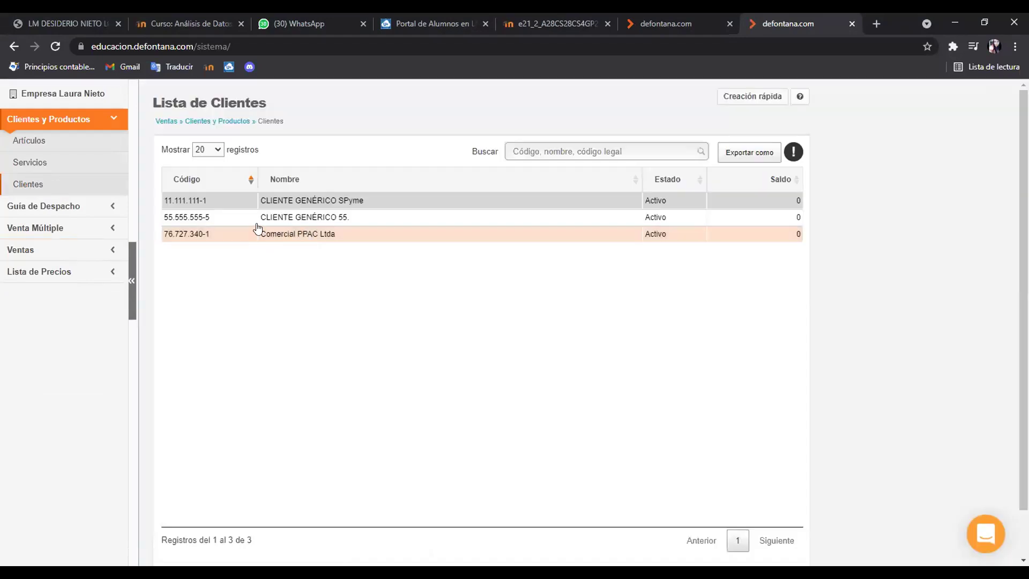
click(202, 234)
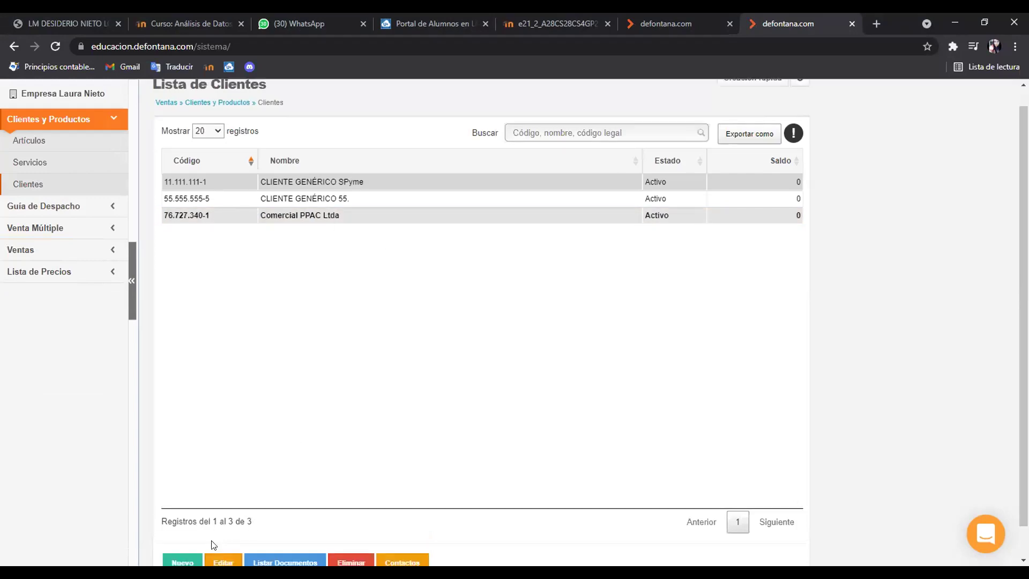
scroll(222, 533, down, 1)
click(219, 531)
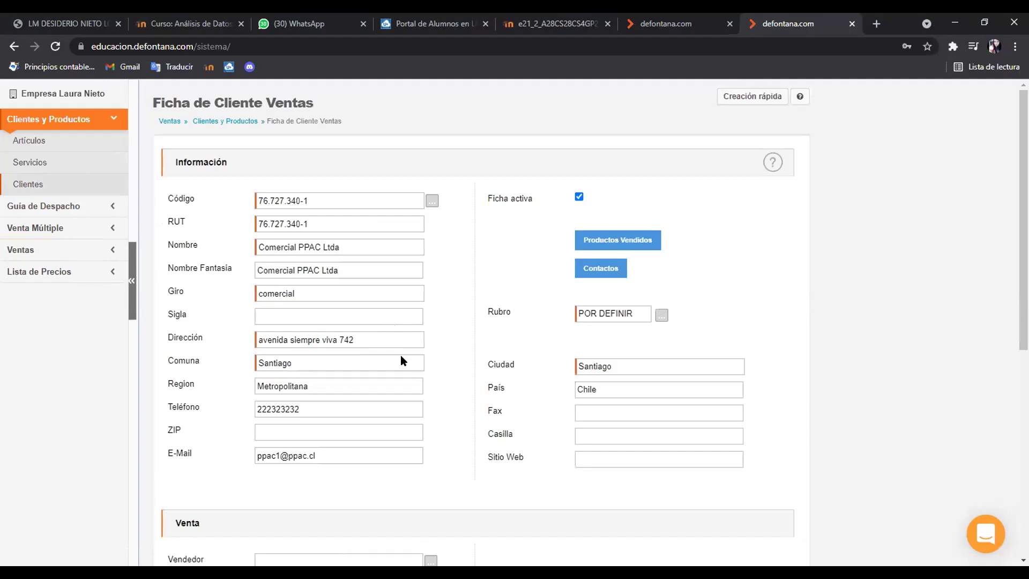
scroll(391, 369, down, 3)
Step: Give the client seller VENDEDOR and price list LISTA DE PRECIO MAYORISTA, and save
click(311, 414)
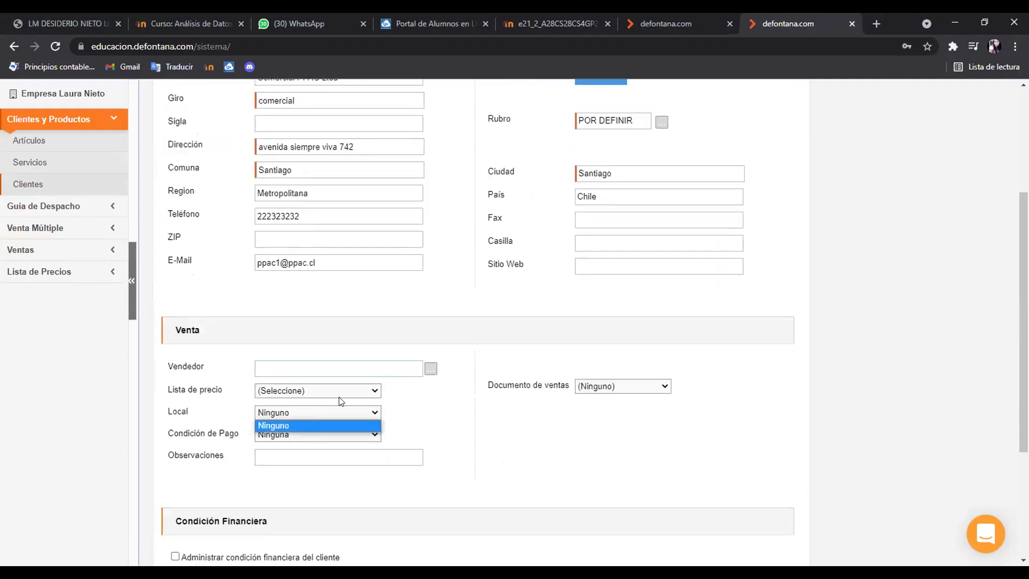
click(327, 409)
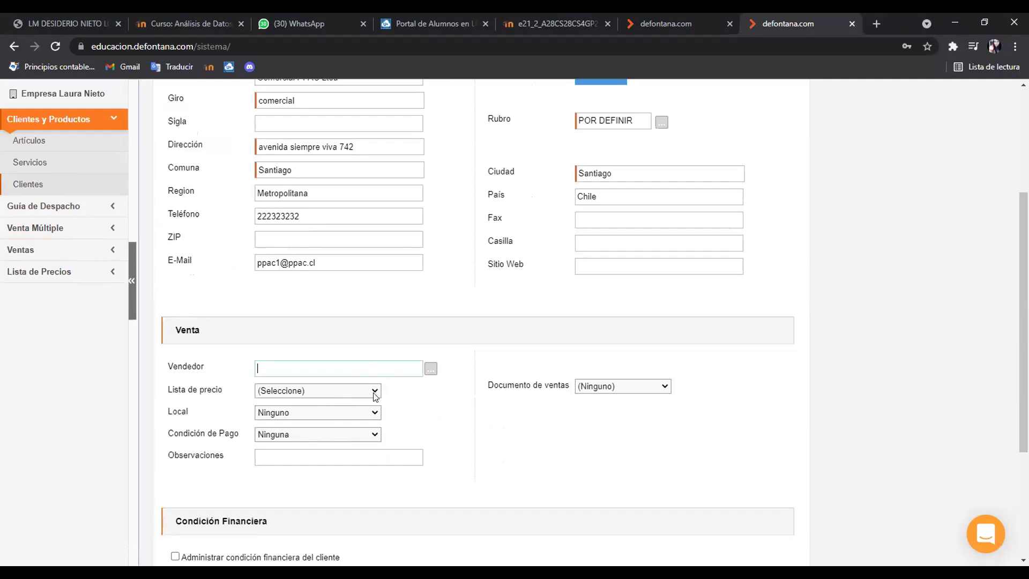
click(431, 368)
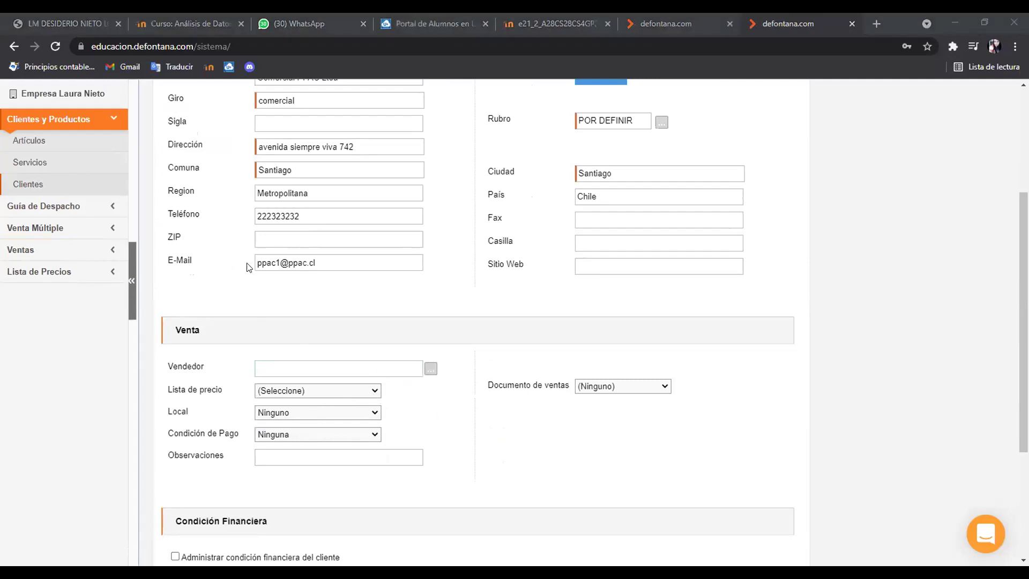
click(314, 401)
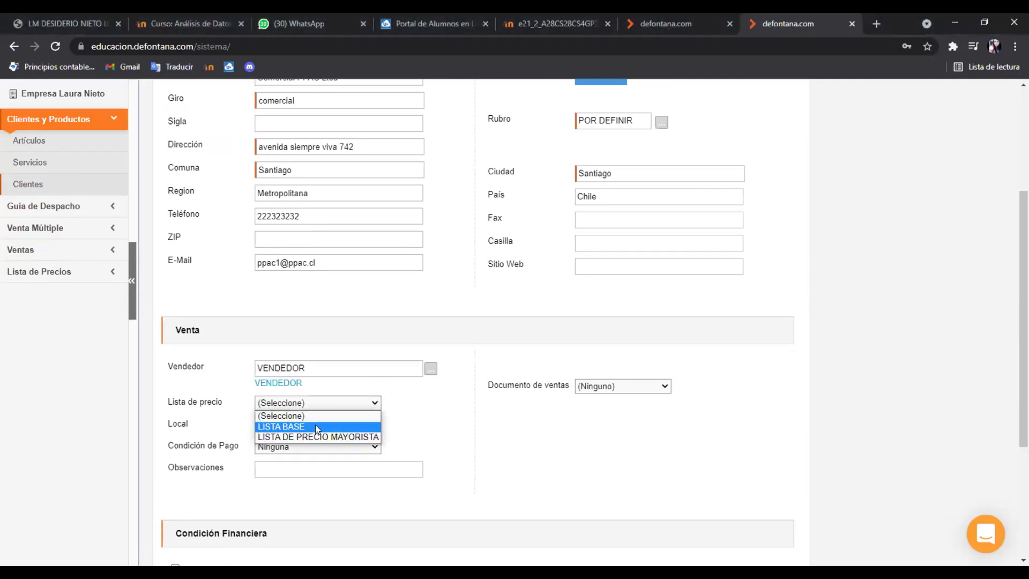
click(289, 437)
click(286, 424)
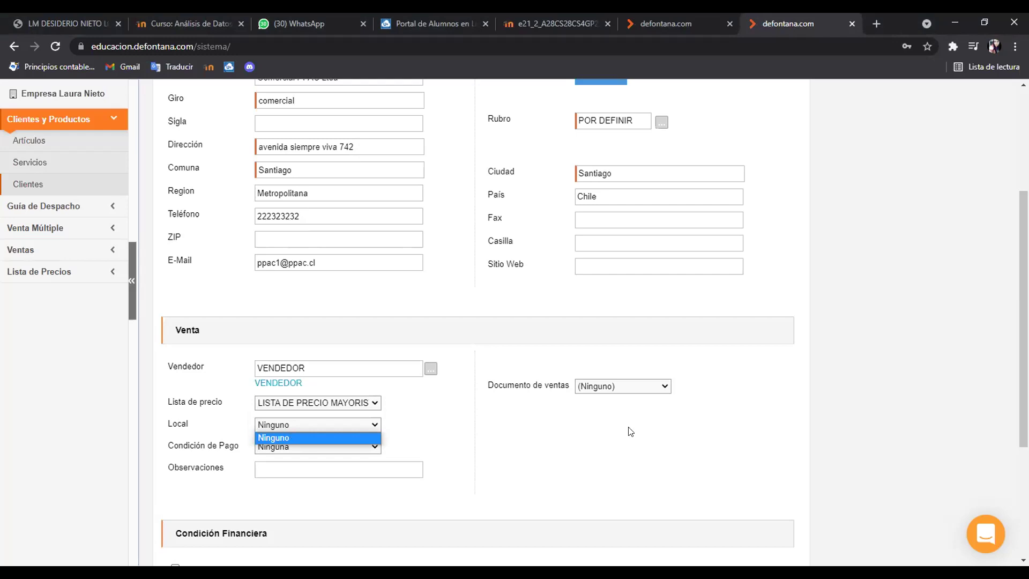
click(614, 384)
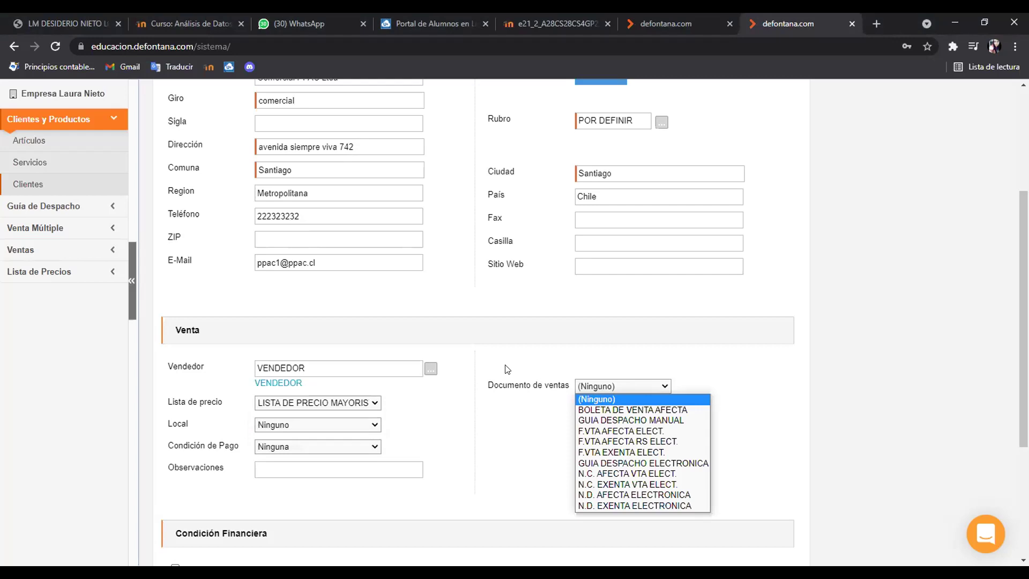
scroll(482, 373, down, 4)
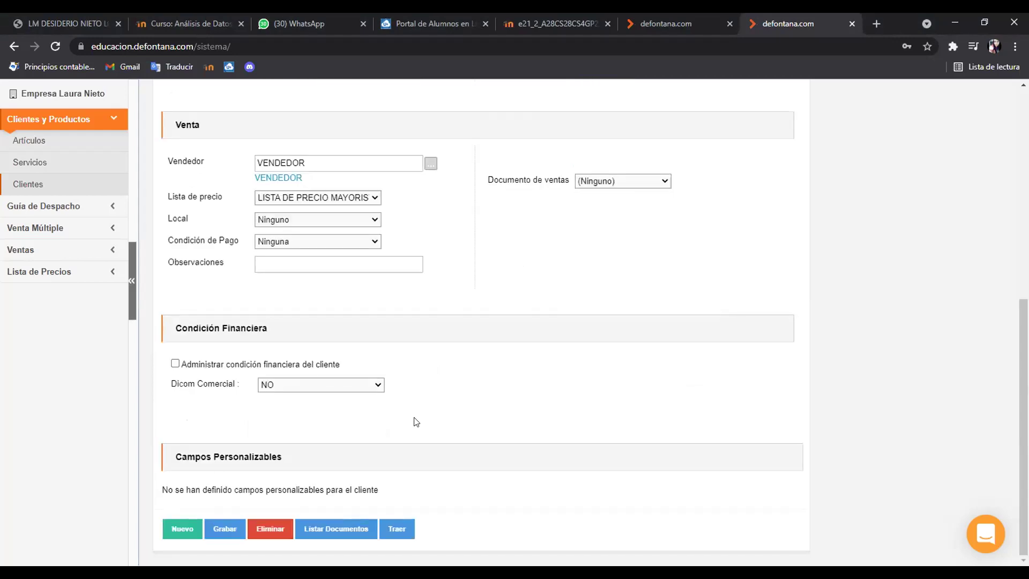
click(213, 533)
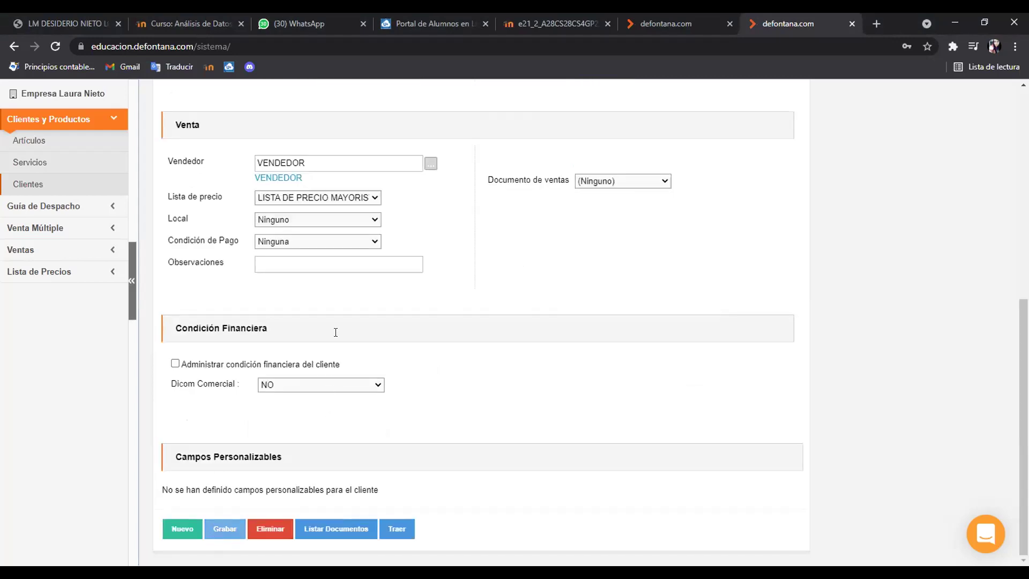
scroll(301, 113, up, 7)
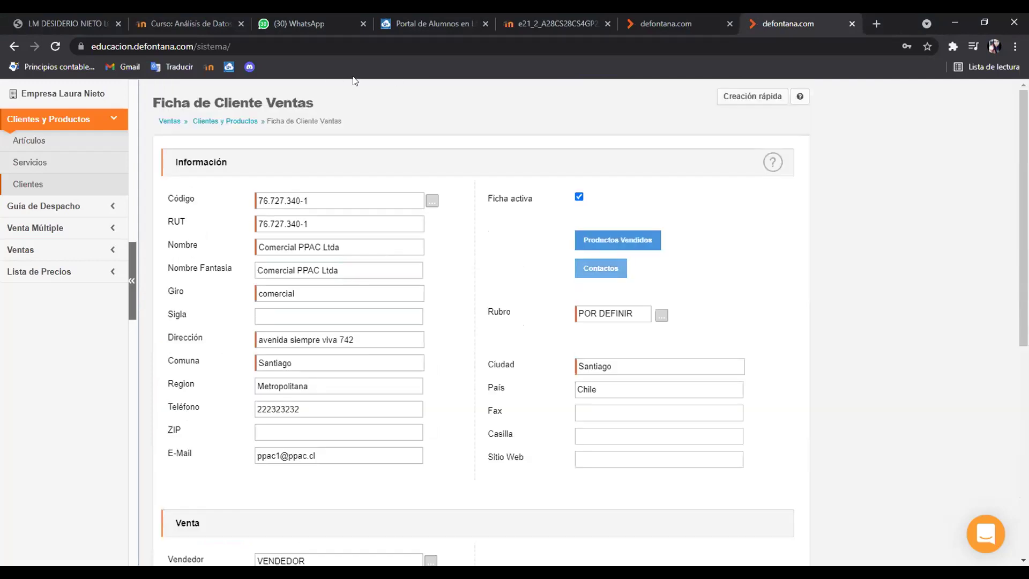
scroll(615, 85, down, 1)
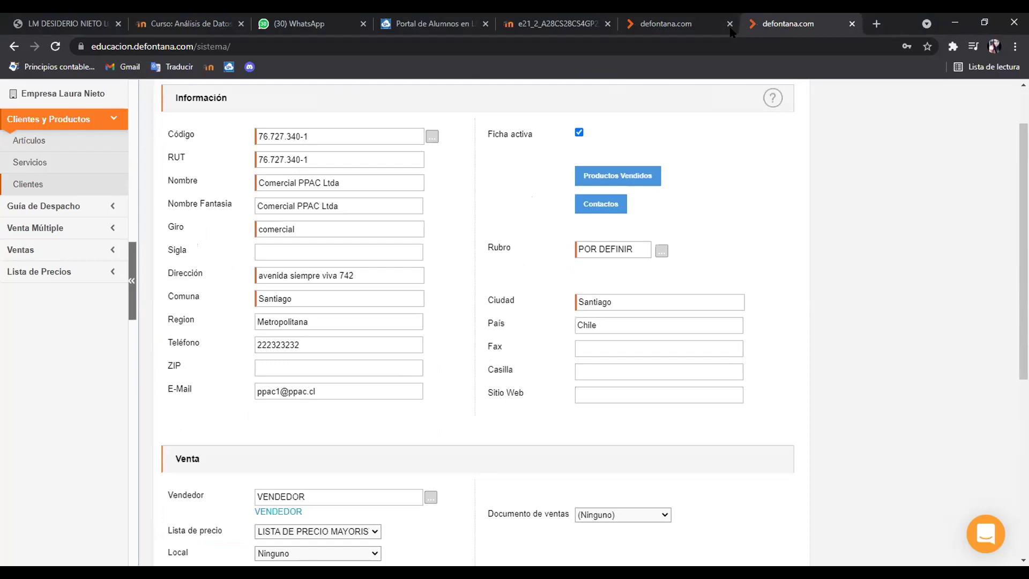
scroll(375, 107, up, 1)
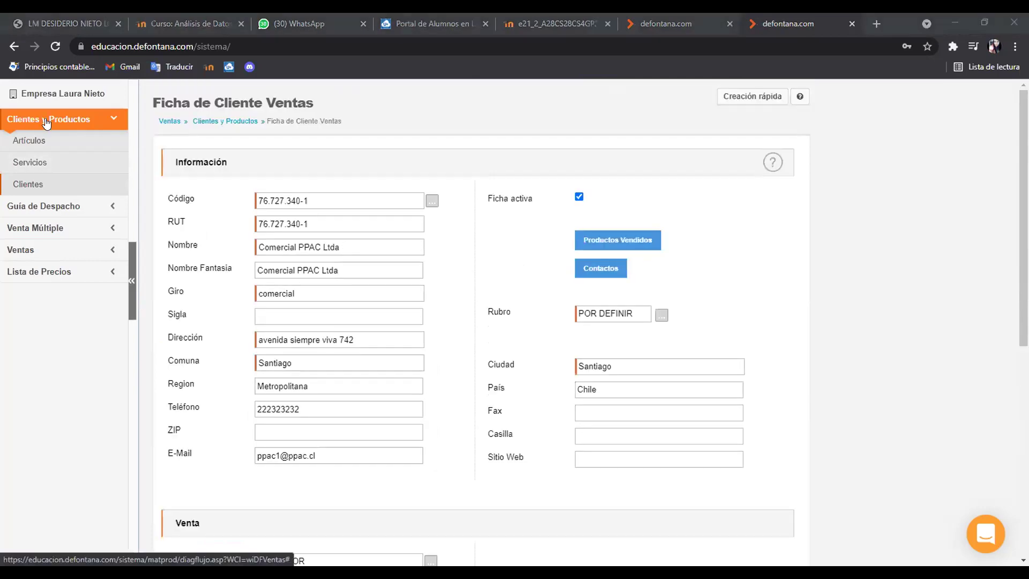
Step: Reload the Defontana page
click(211, 148)
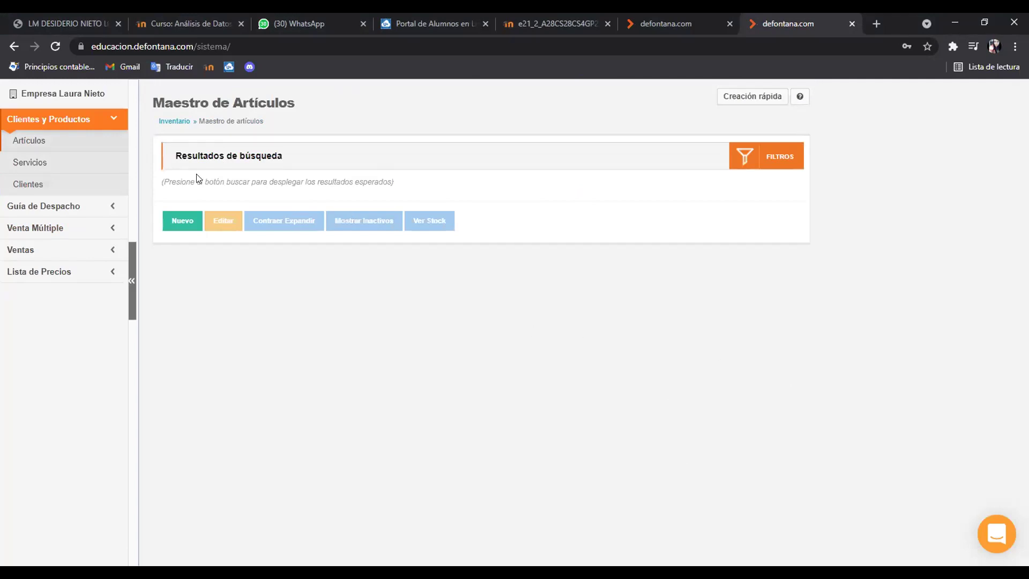
click(732, 40)
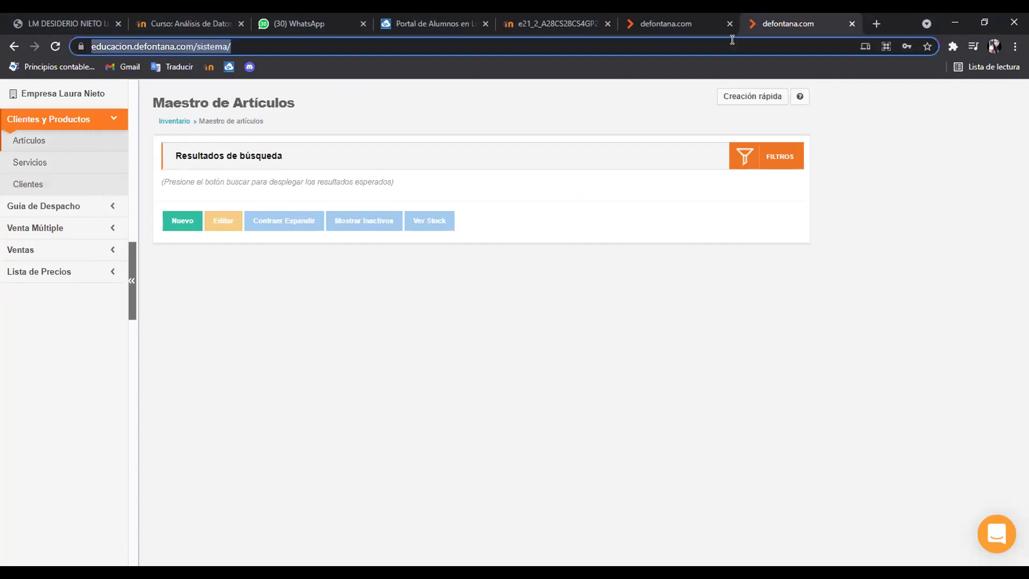
key(Return)
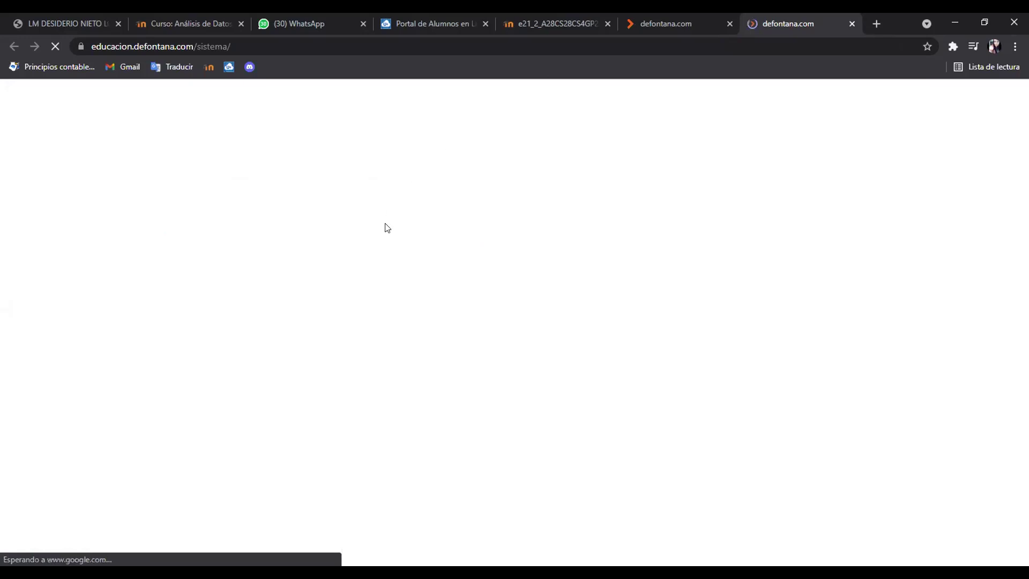
click(864, 46)
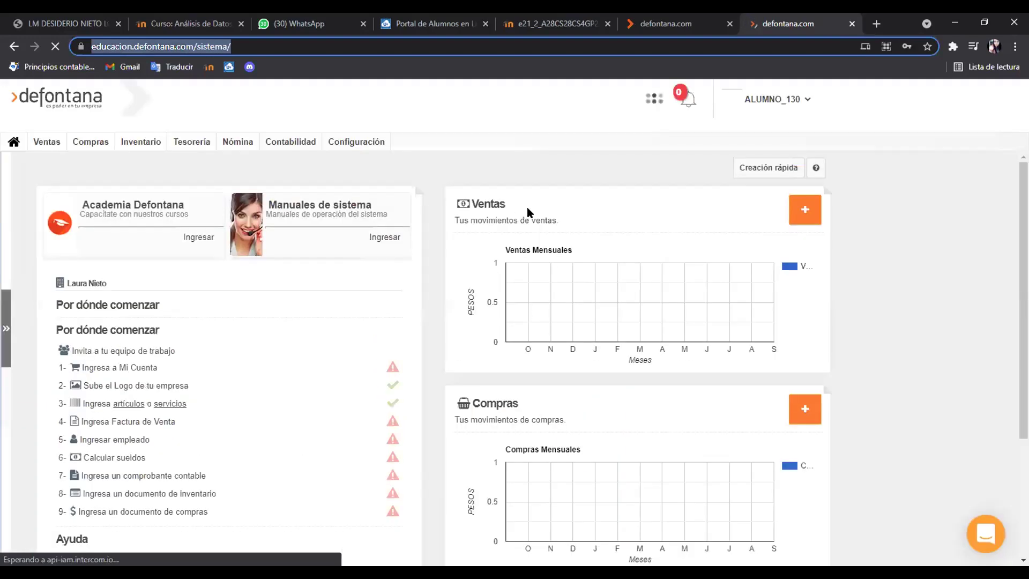
click(290, 160)
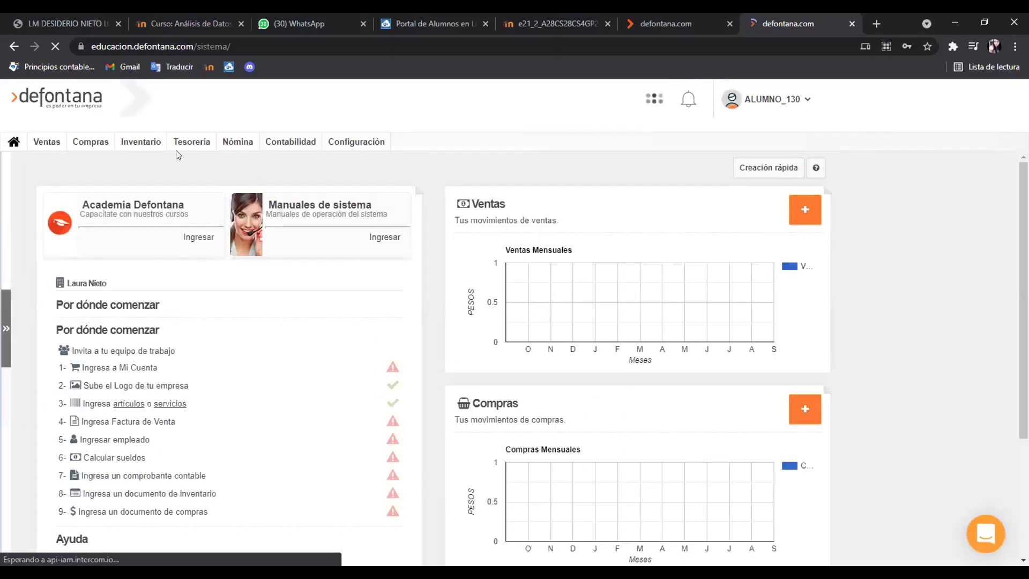
Step: Open the Configuración module and expand its purchases and sales settings
click(356, 144)
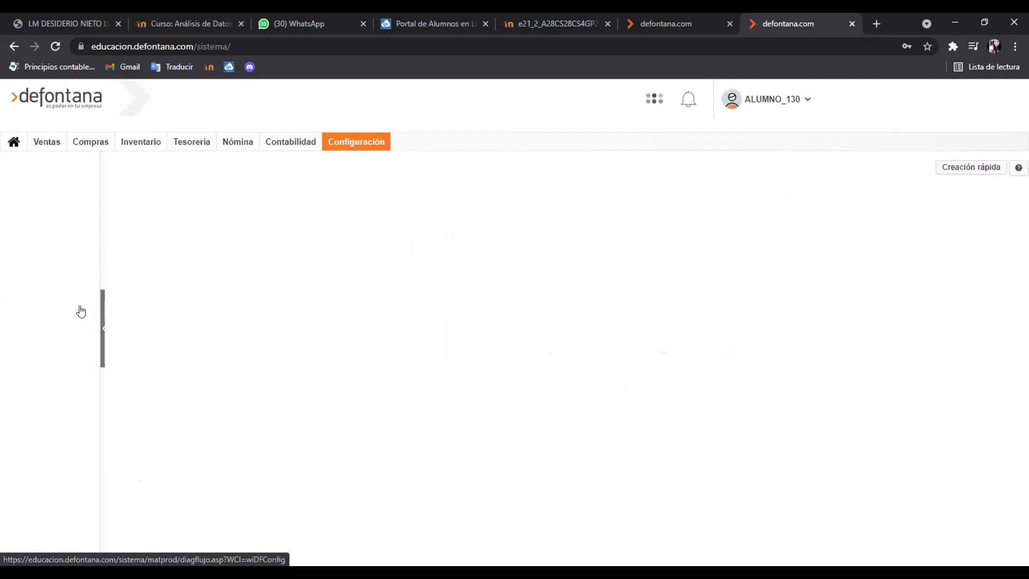
click(38, 140)
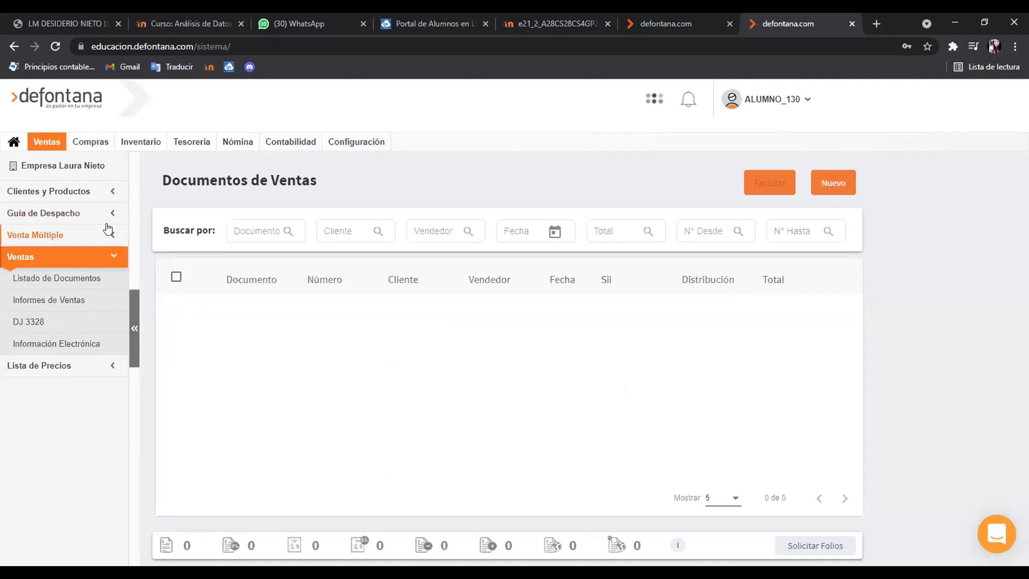
click(83, 199)
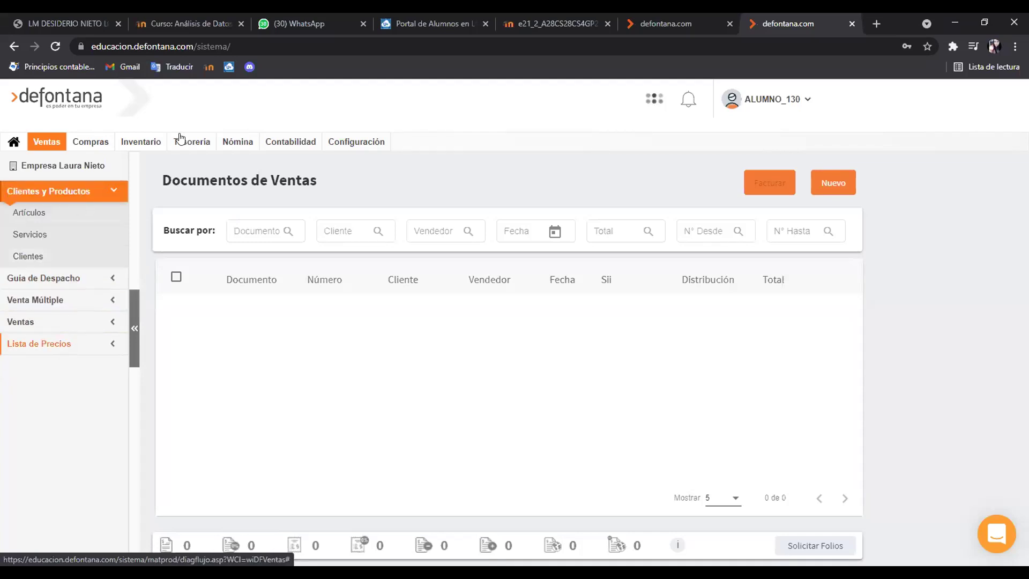
click(348, 143)
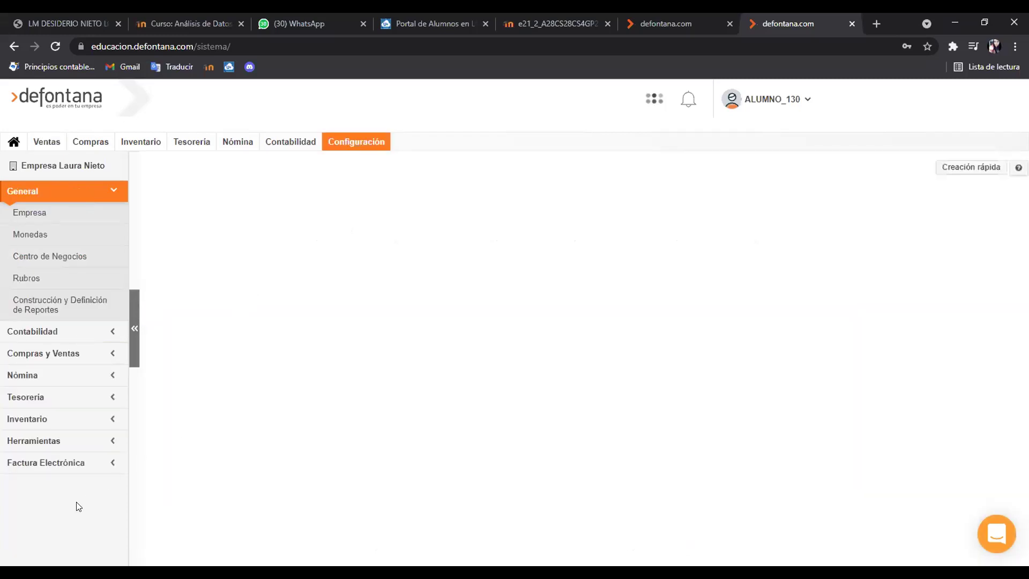
click(59, 352)
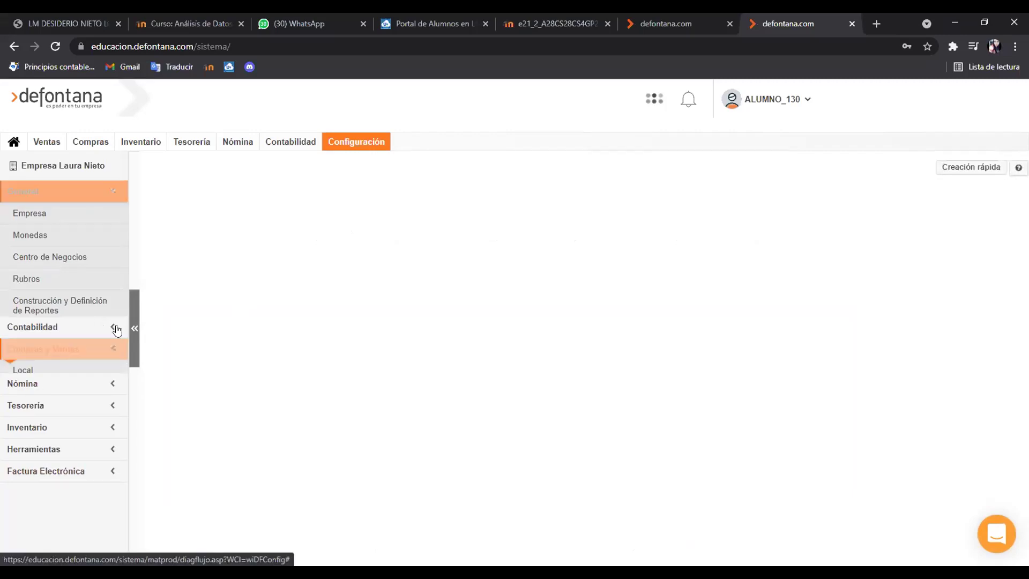
Step: Create a new location with code LOCAL, description LOCAL and address UNO 4040
click(44, 262)
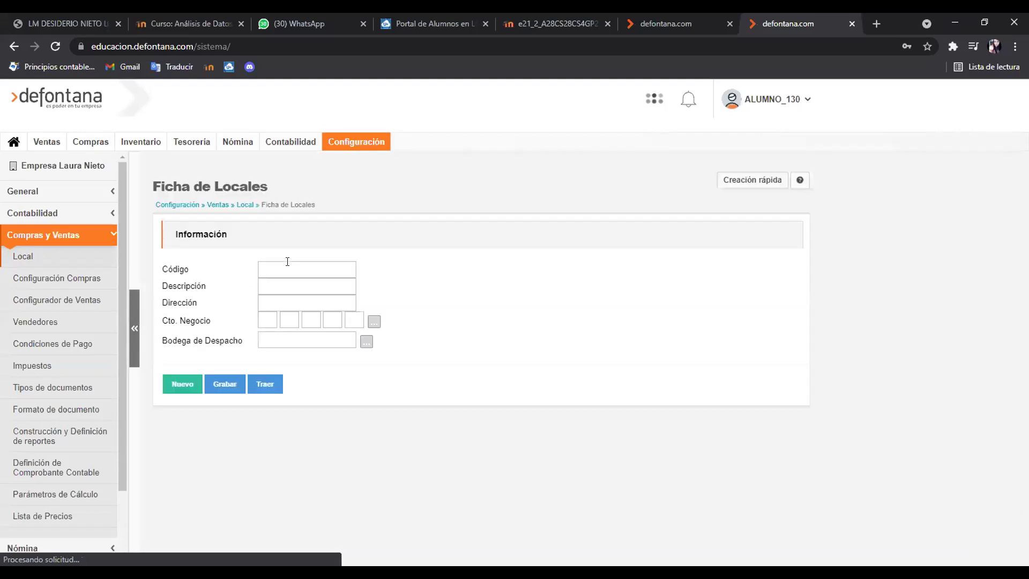
click(288, 269)
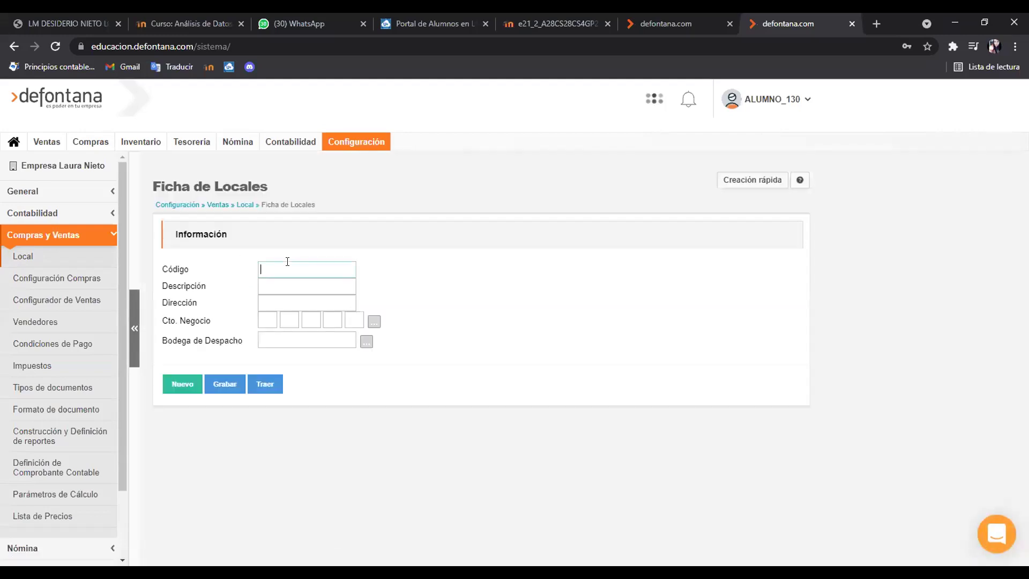
text(LOCAL)
key(BackSpace)
text(AL)
click(292, 298)
text(LOCAL)
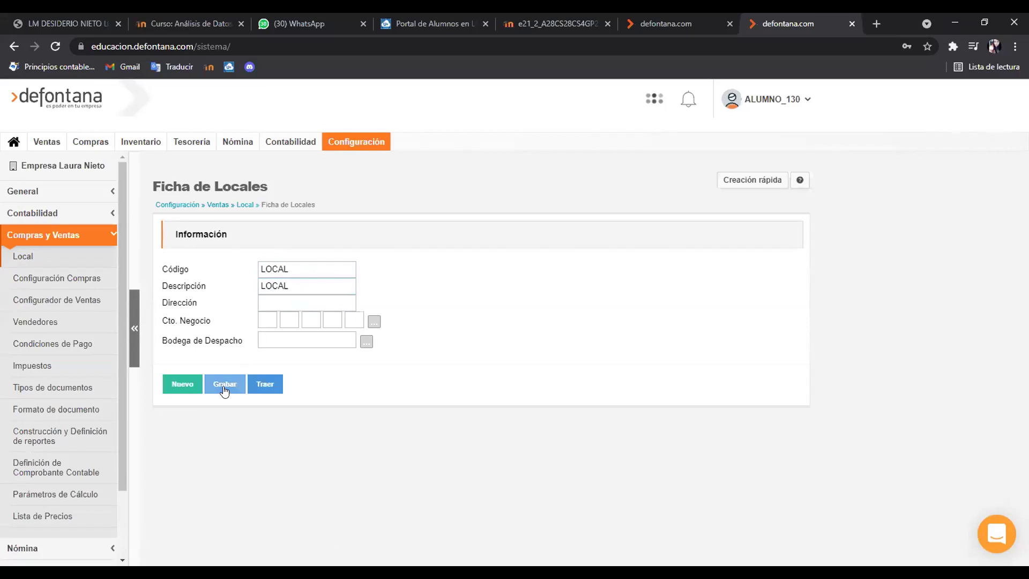
click(293, 297)
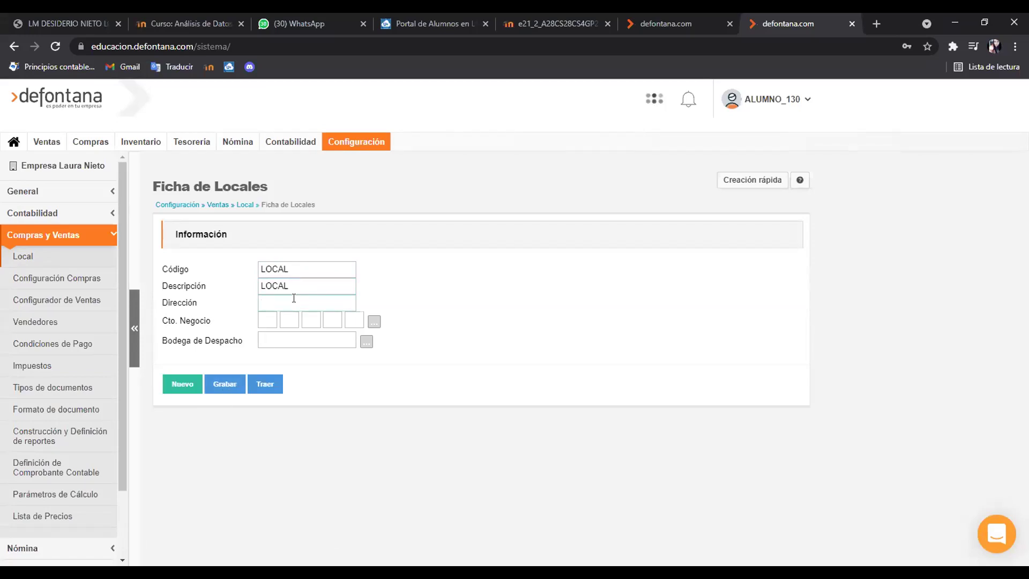
text(4040)
Step: Assign business centre VENTAS and warehouse BODEGA CENTRAL, then save the location
click(374, 321)
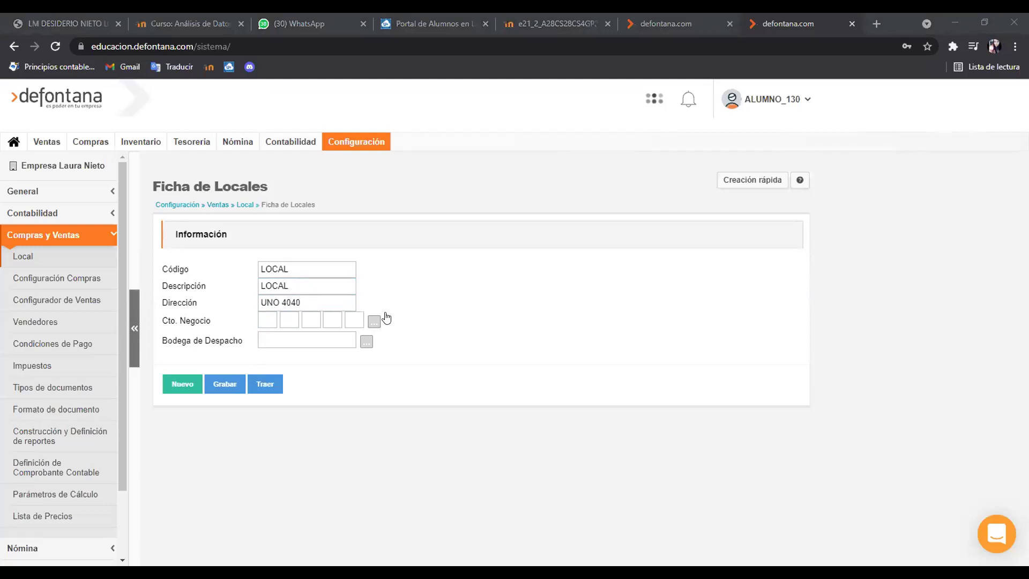
click(367, 352)
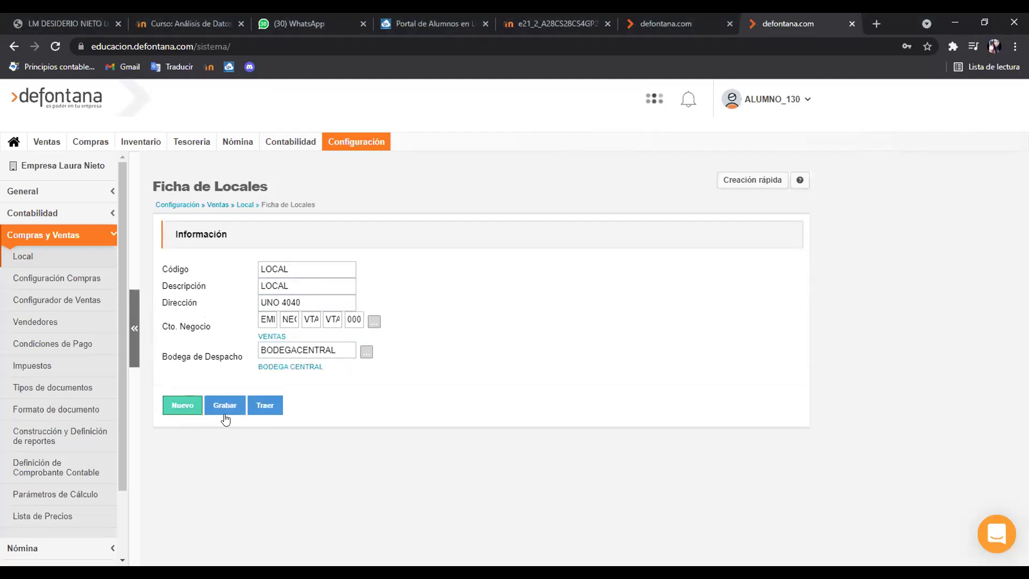
click(239, 417)
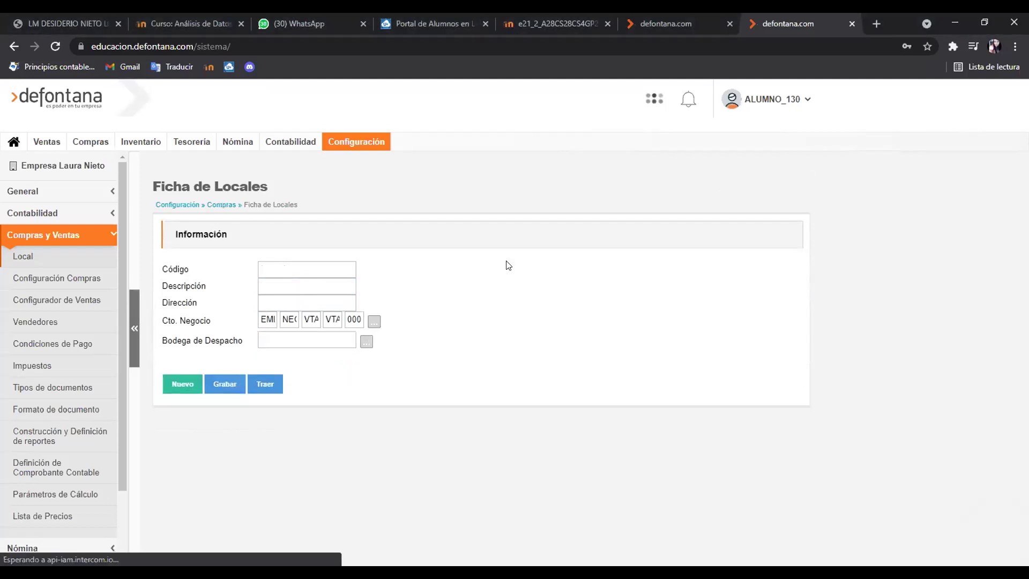
click(628, 117)
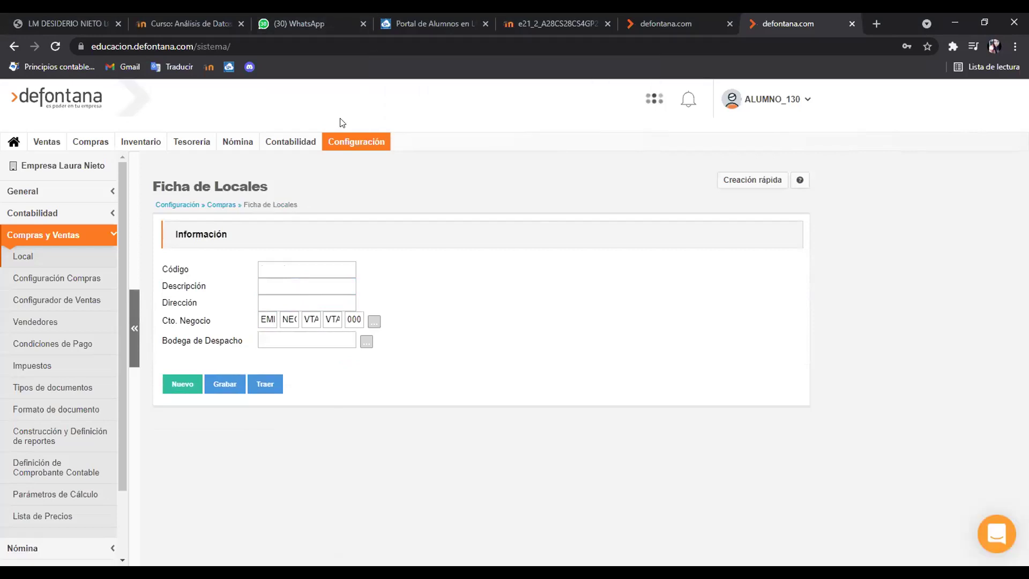
Step: On the sales receipt, search VENTA and apply the VENTAS business centre to all lines
click(675, 26)
scroll(539, 319, down, 2)
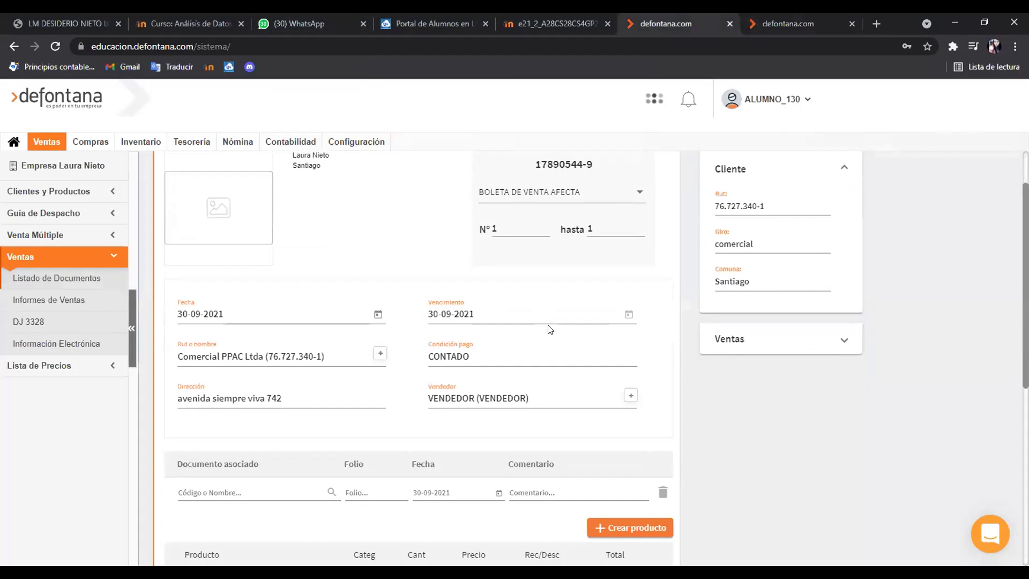
scroll(567, 329, down, 7)
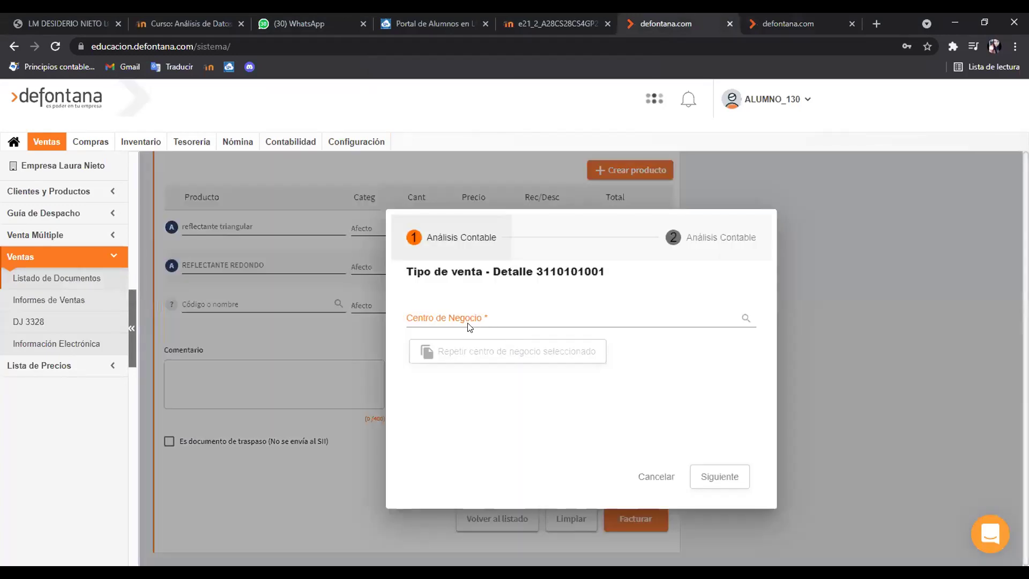
click(632, 316)
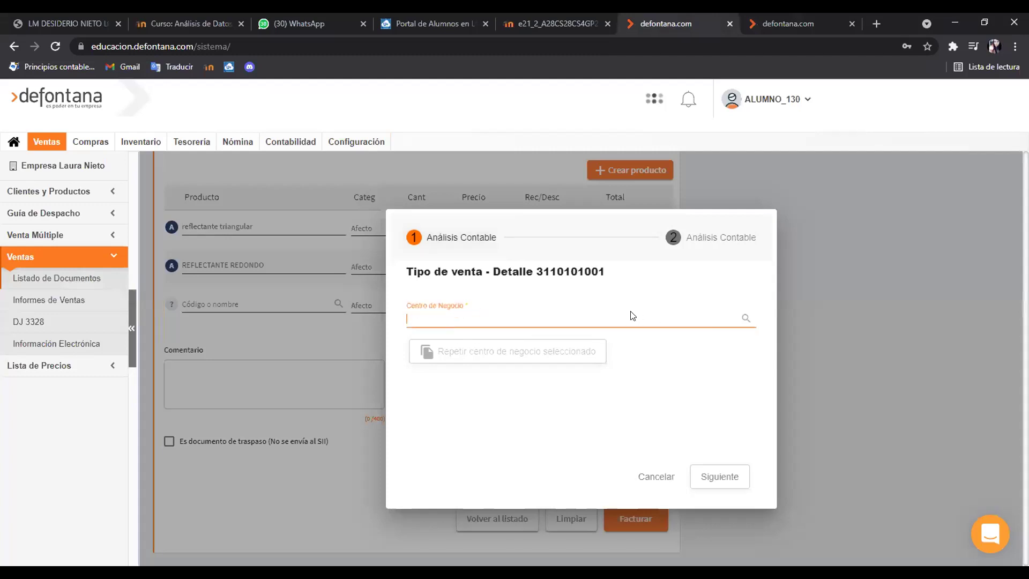
text(VENTA)
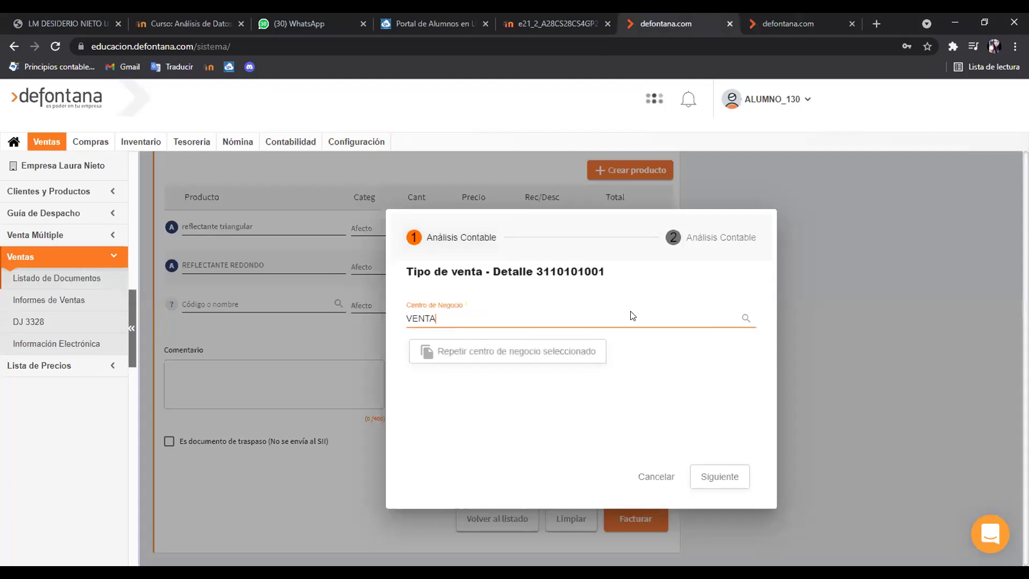
click(488, 365)
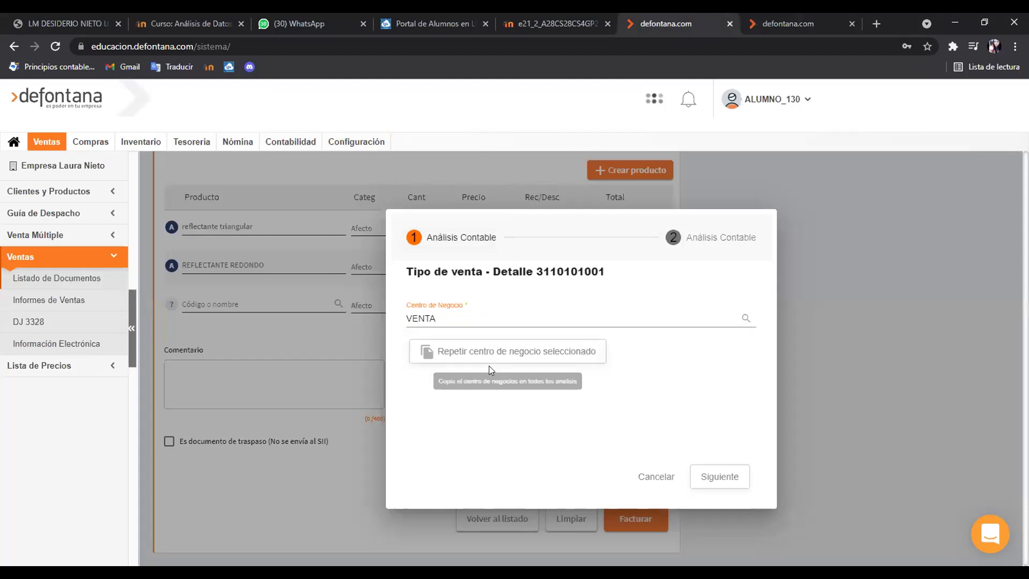
click(475, 351)
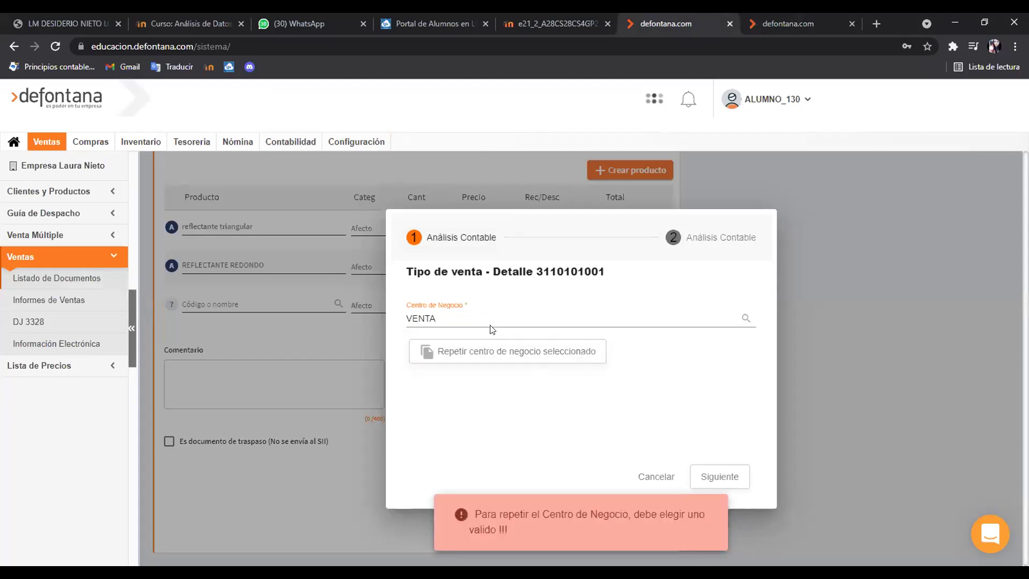
Step: Reapply VENTAS to every accounting line and save the accounting analysis
click(493, 316)
click(477, 340)
click(480, 350)
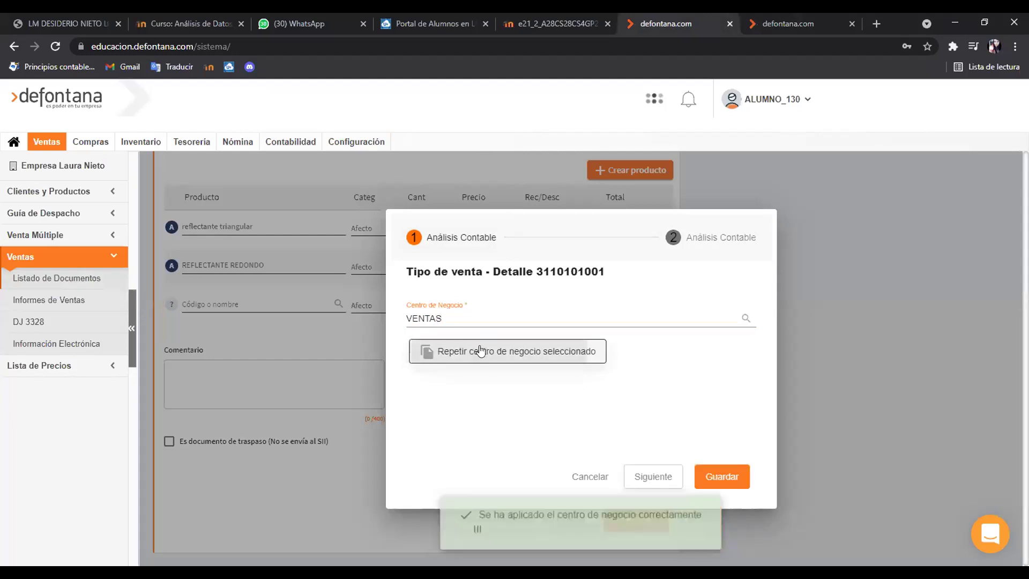
click(713, 477)
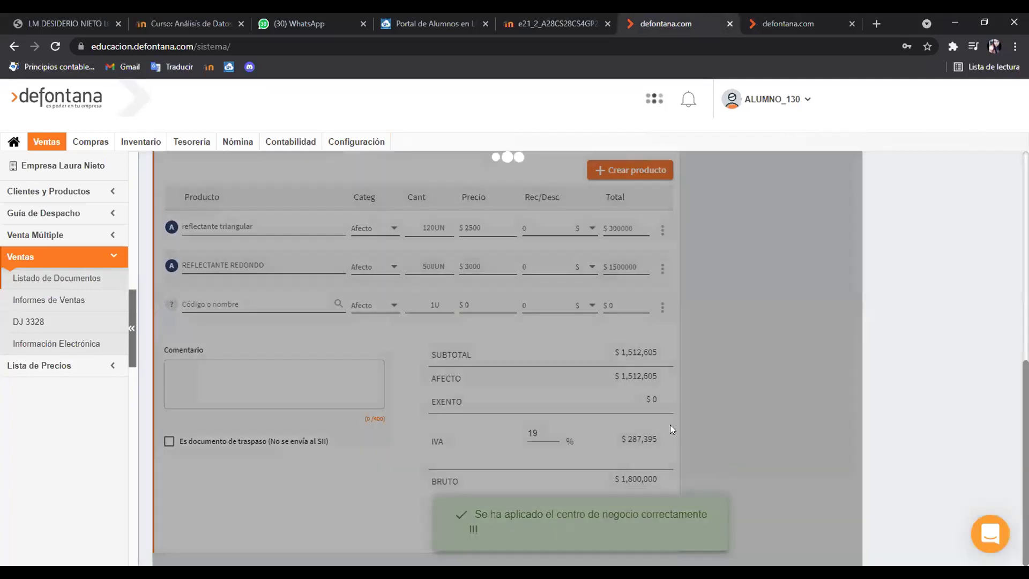
scroll(704, 400, up, 4)
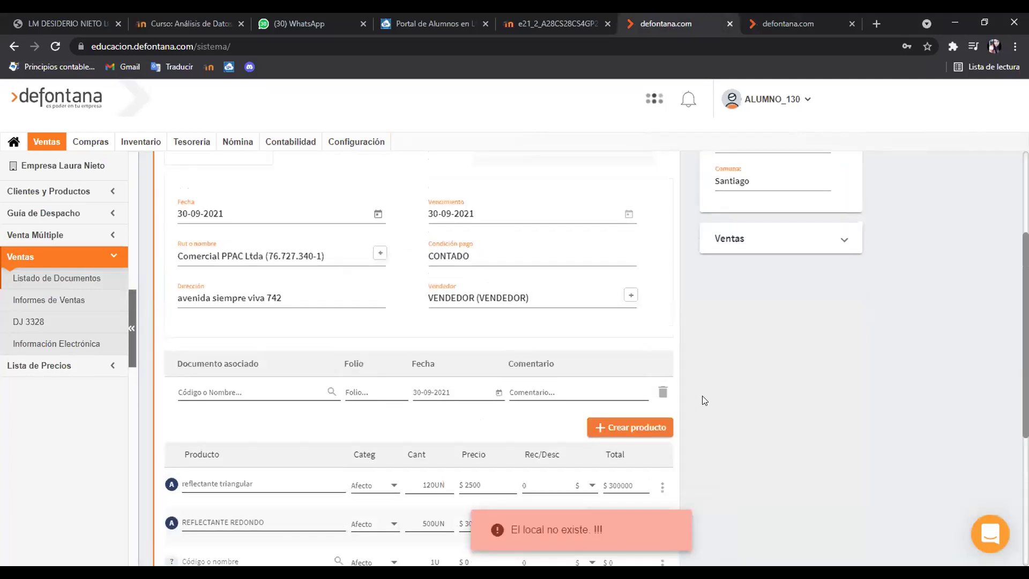
scroll(702, 400, down, 3)
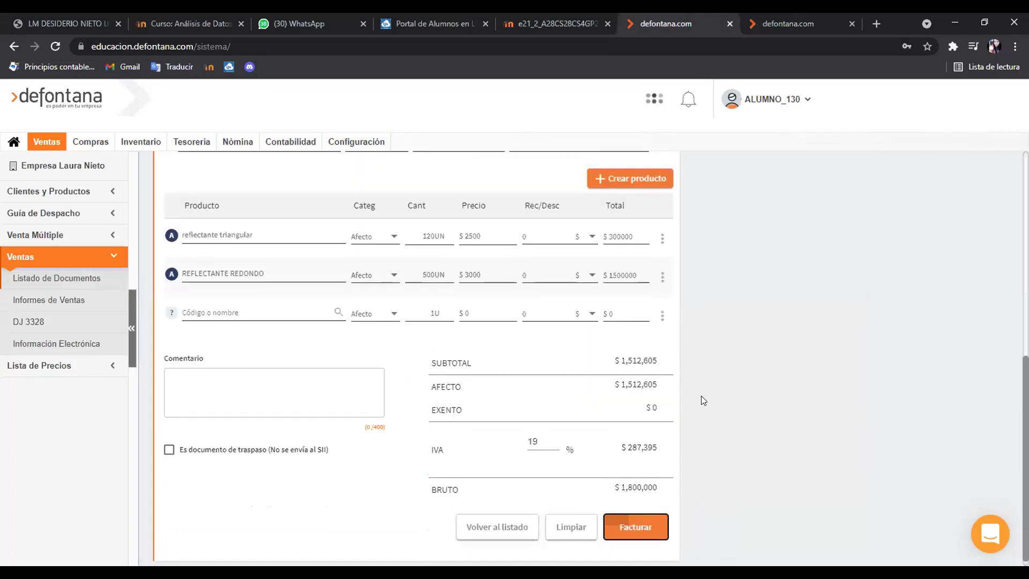
scroll(701, 397, up, 4)
Step: Try saving the location form, then enter 5 in the sales tab's address bar
click(773, 25)
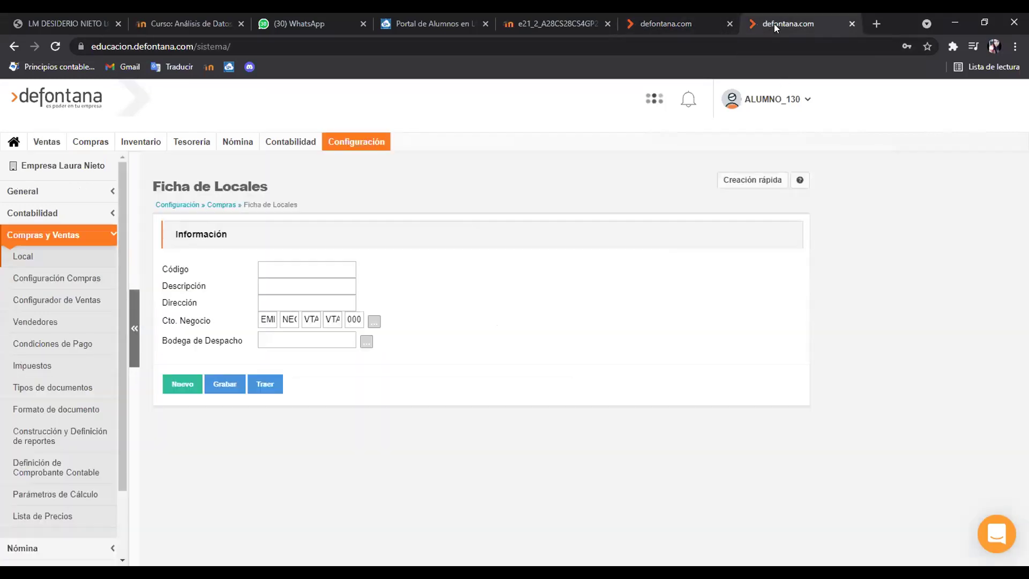
click(223, 388)
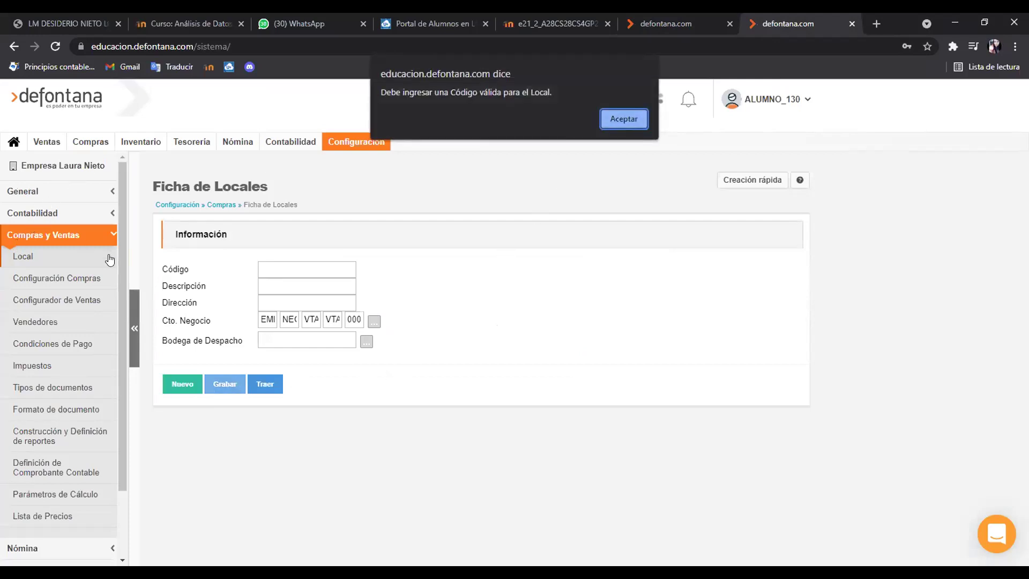
click(259, 45)
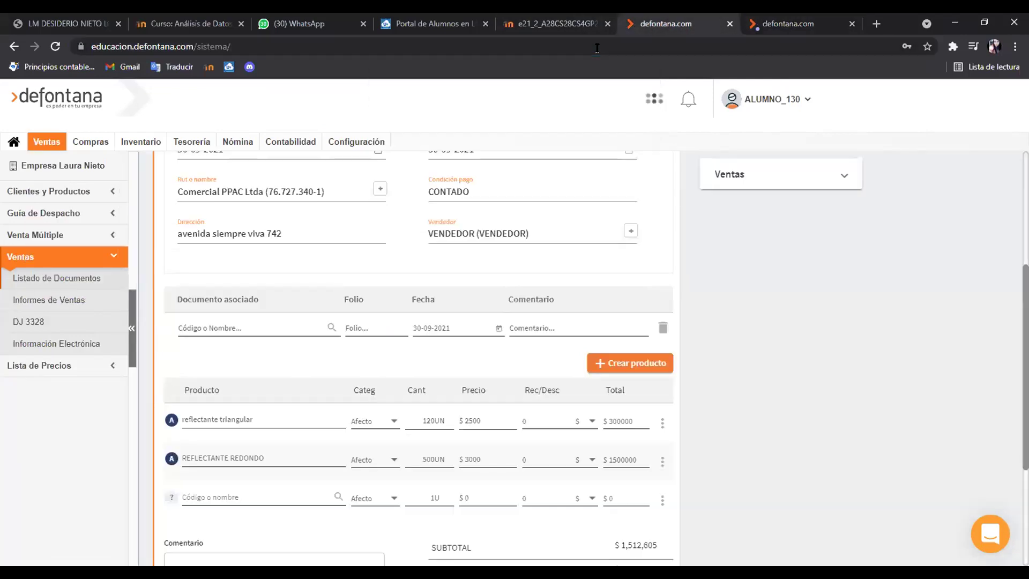
click(664, 23)
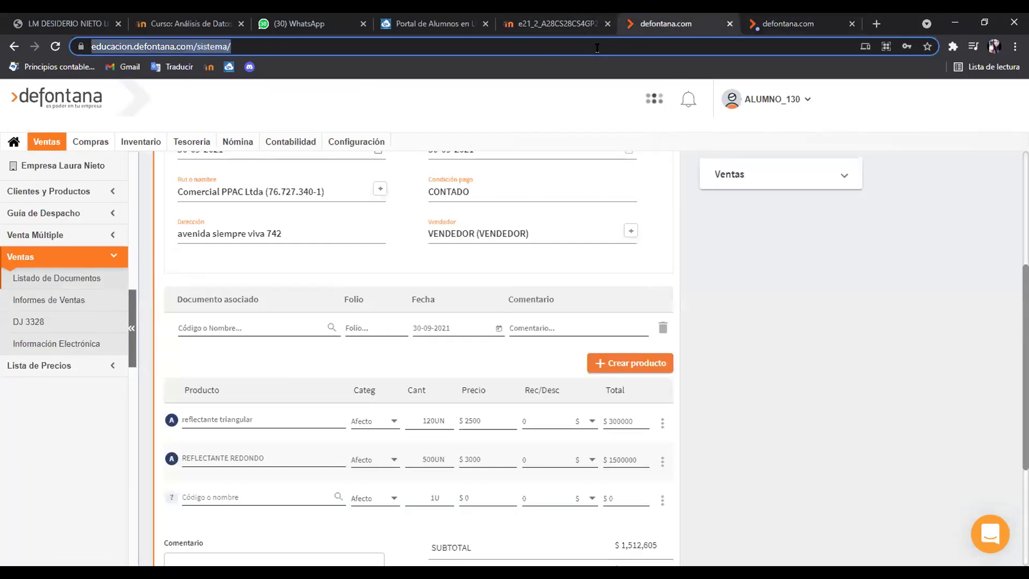
text(5)
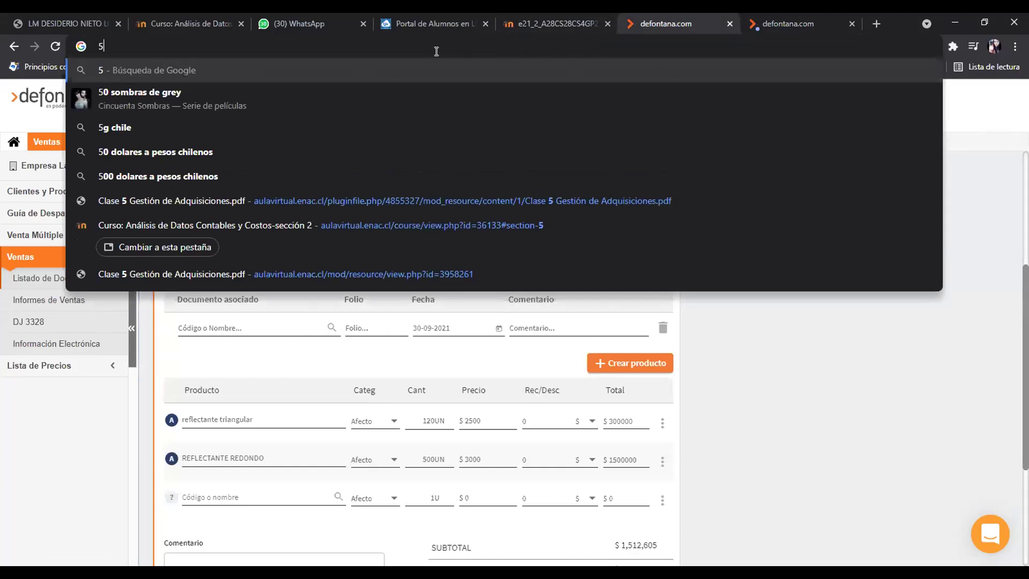
click(661, 40)
Step: Dismiss the 'Debe ingresar una Código válida' warning on Ficha de Locales
click(772, 24)
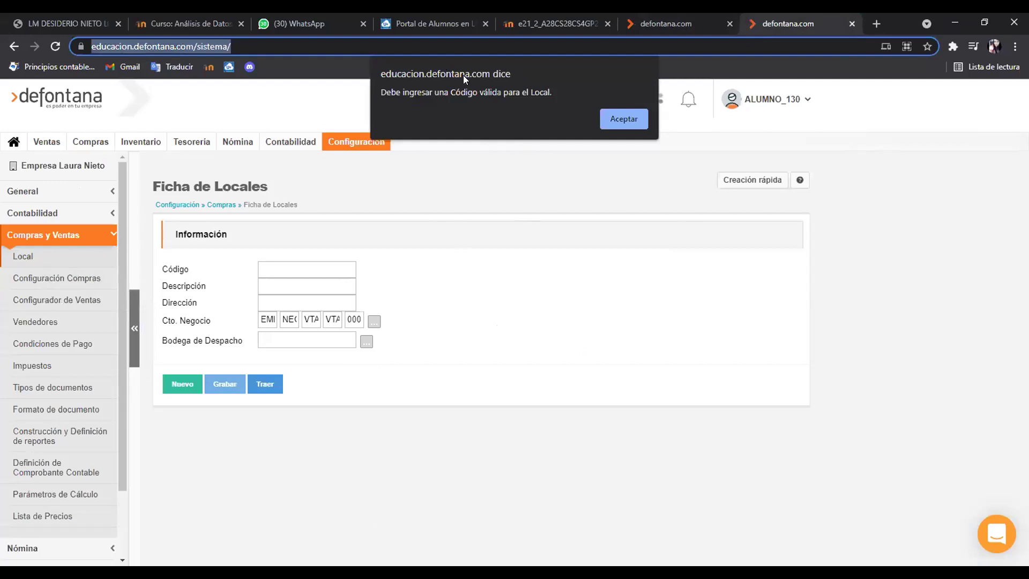
click(622, 119)
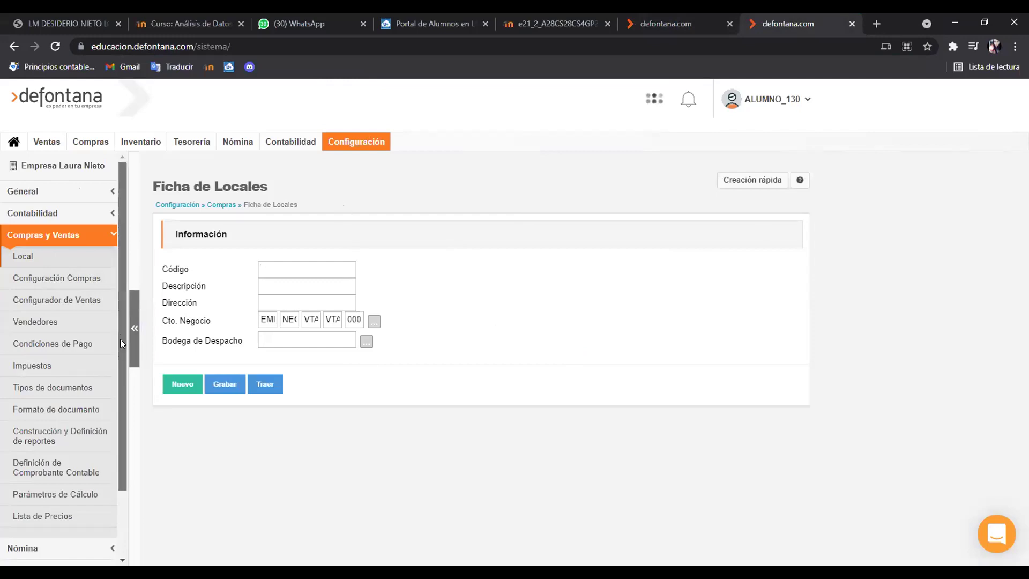
scroll(120, 338, down, 2)
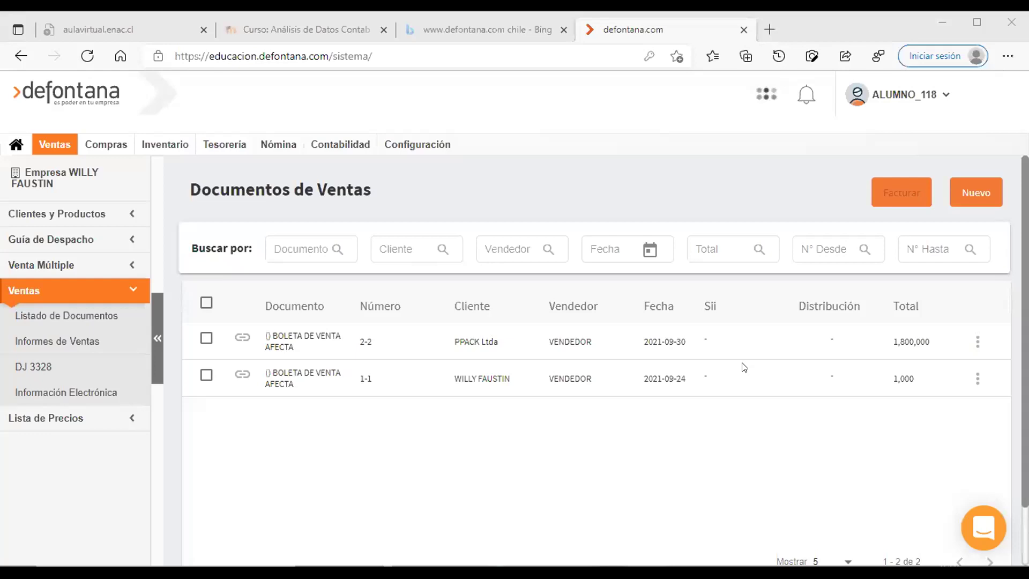
Step: Attempt twice to centralize the 2-2 boleta, dismiss the error, and go to Contabilidad
click(976, 342)
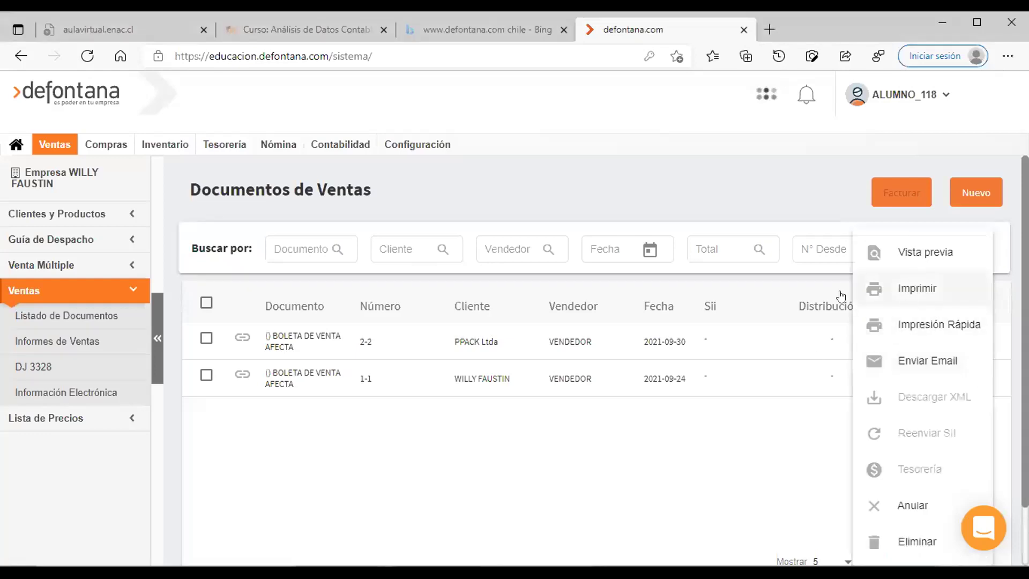
click(729, 470)
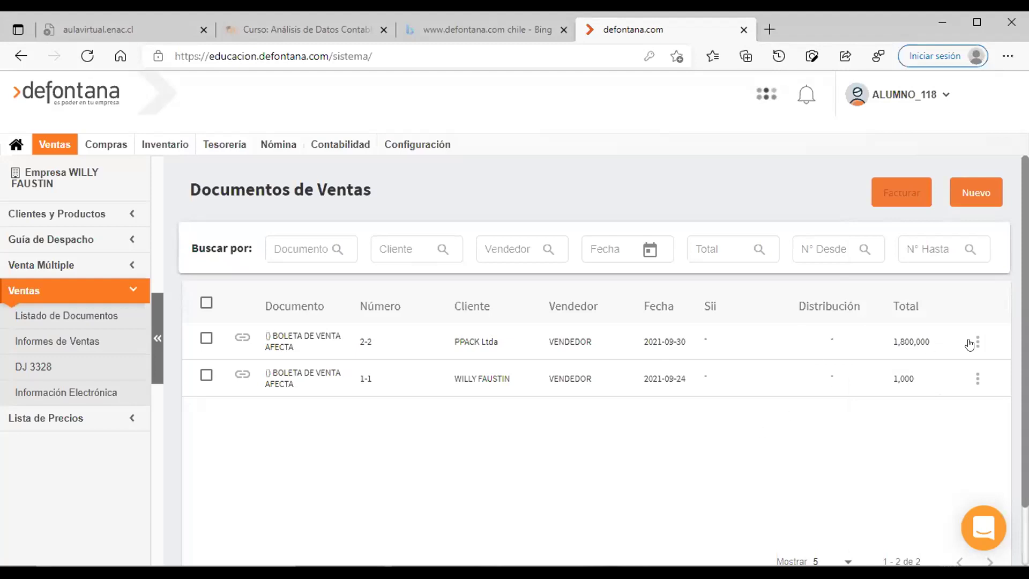
click(240, 337)
click(243, 337)
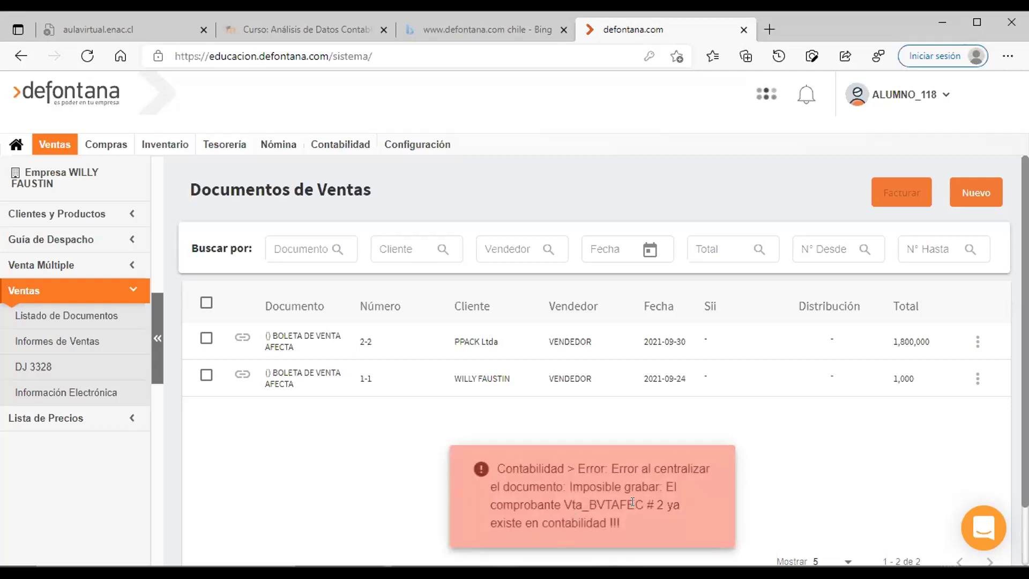
click(658, 509)
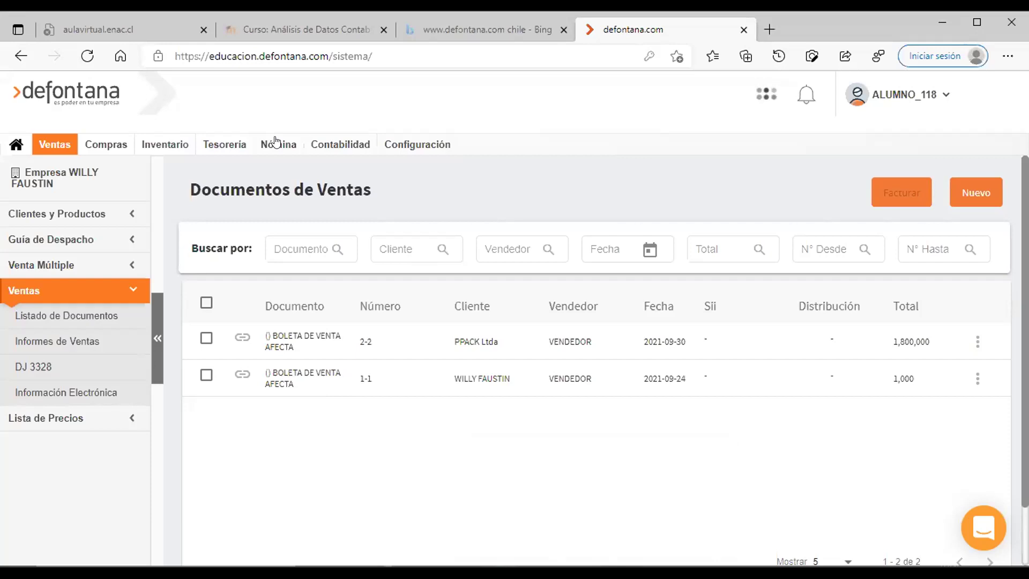
click(330, 144)
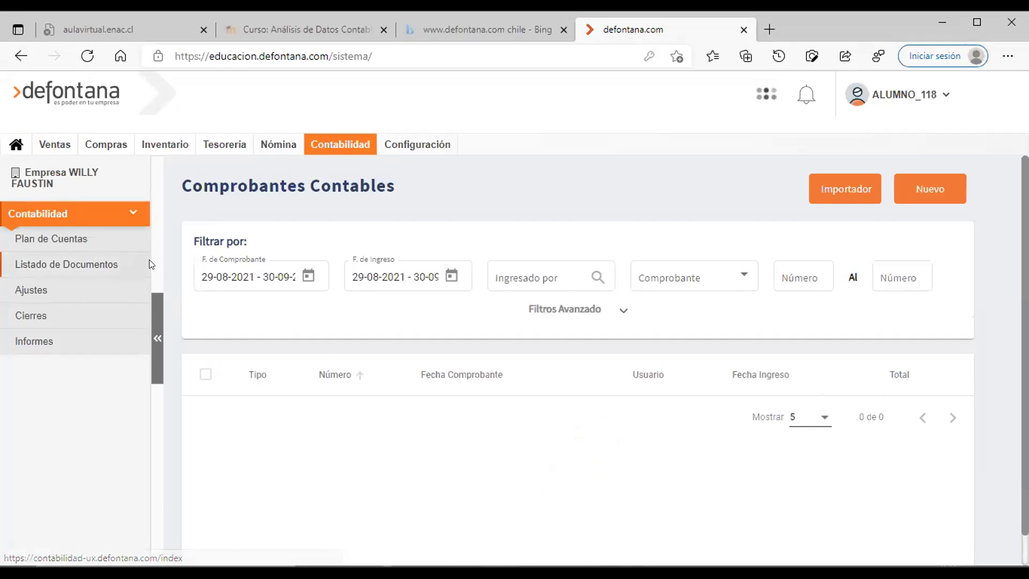
click(82, 261)
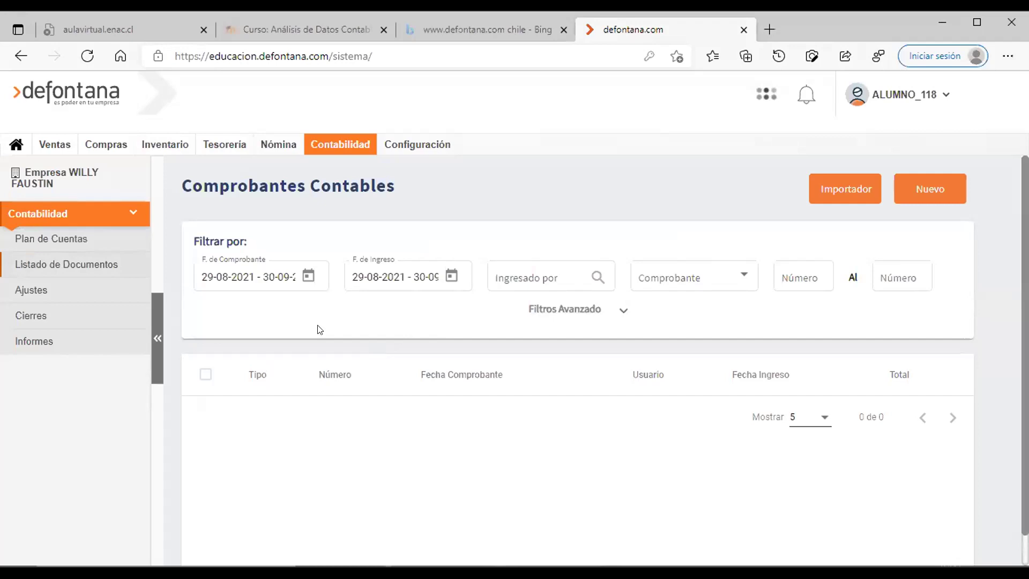
click(80, 262)
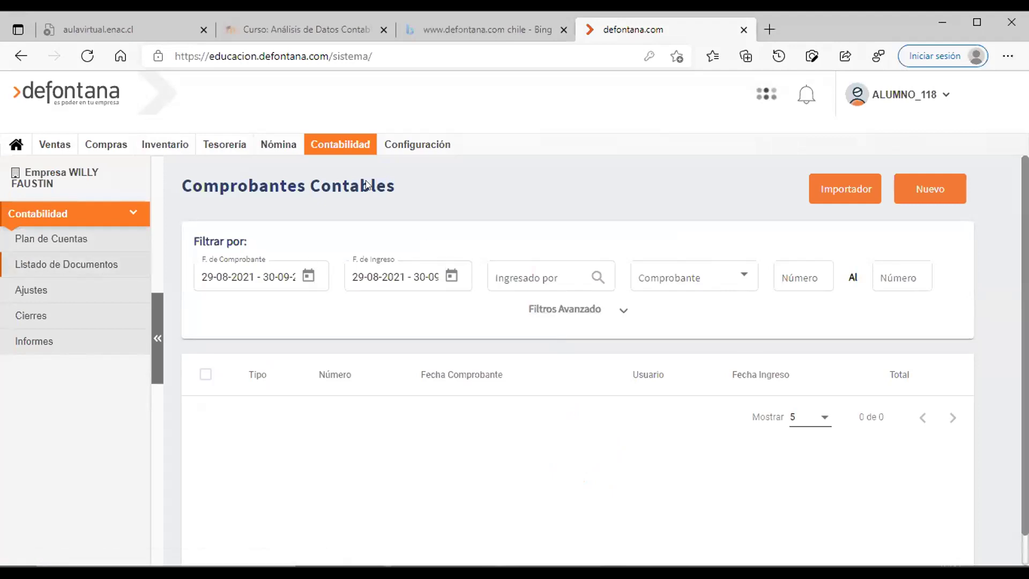
Step: Open Ventas > Listado de Documentos and delete the 2-2 boleta
click(52, 143)
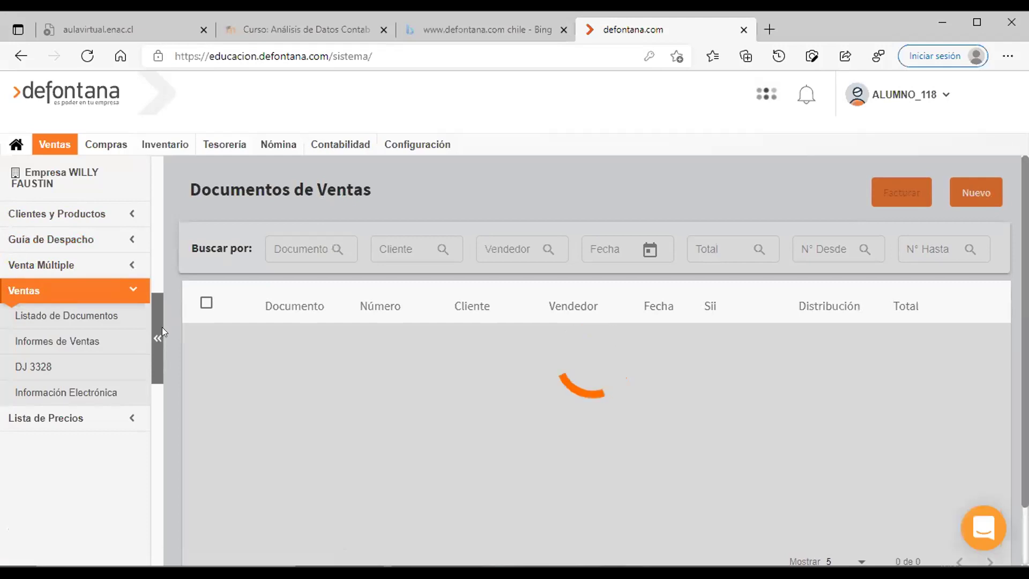
click(58, 316)
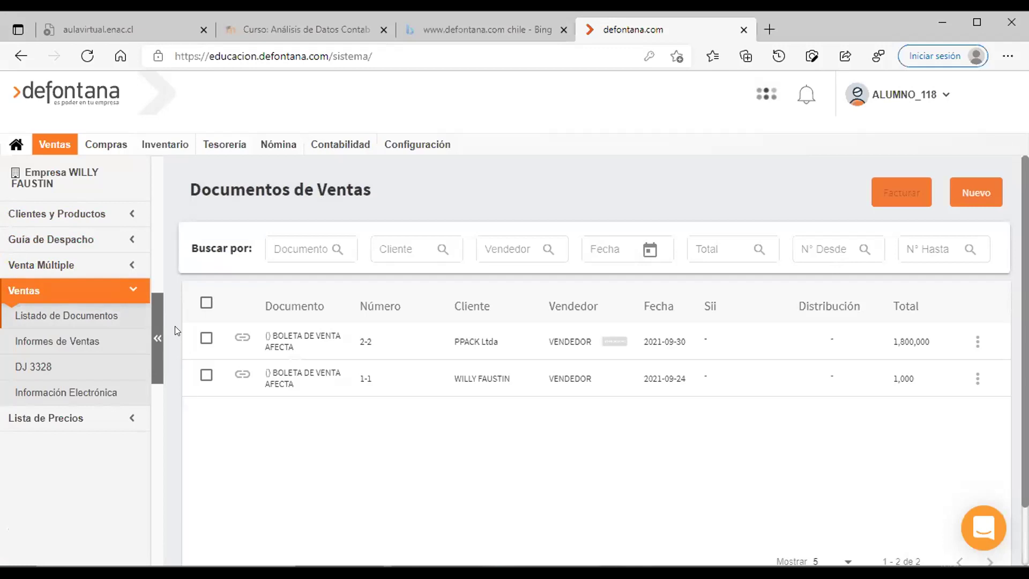
click(205, 337)
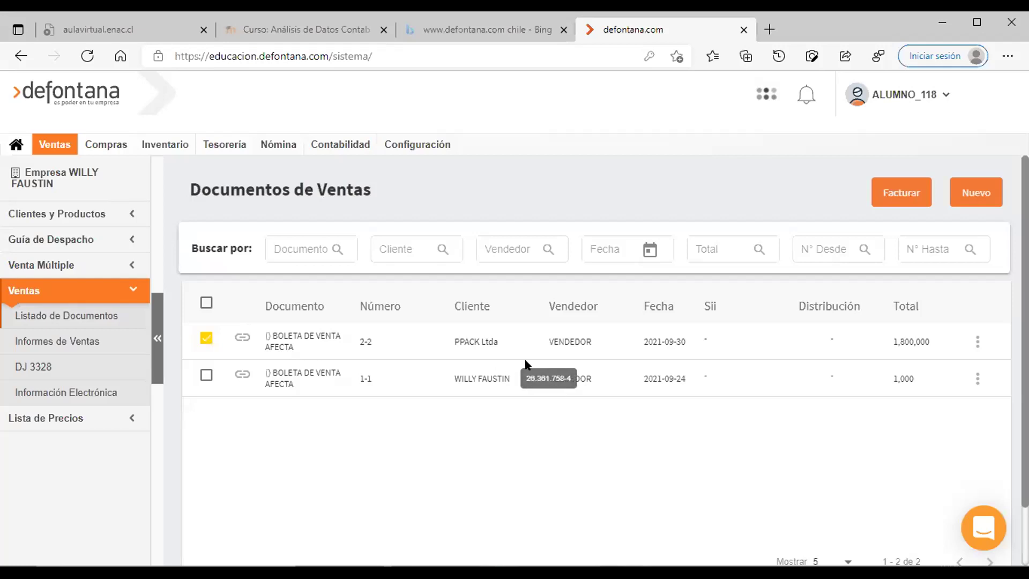
click(972, 342)
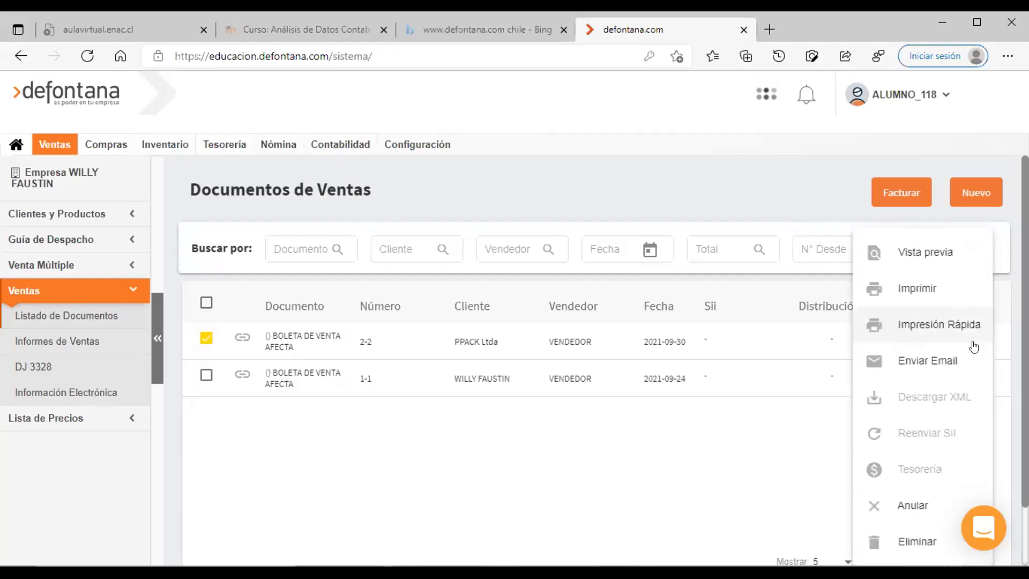
click(900, 540)
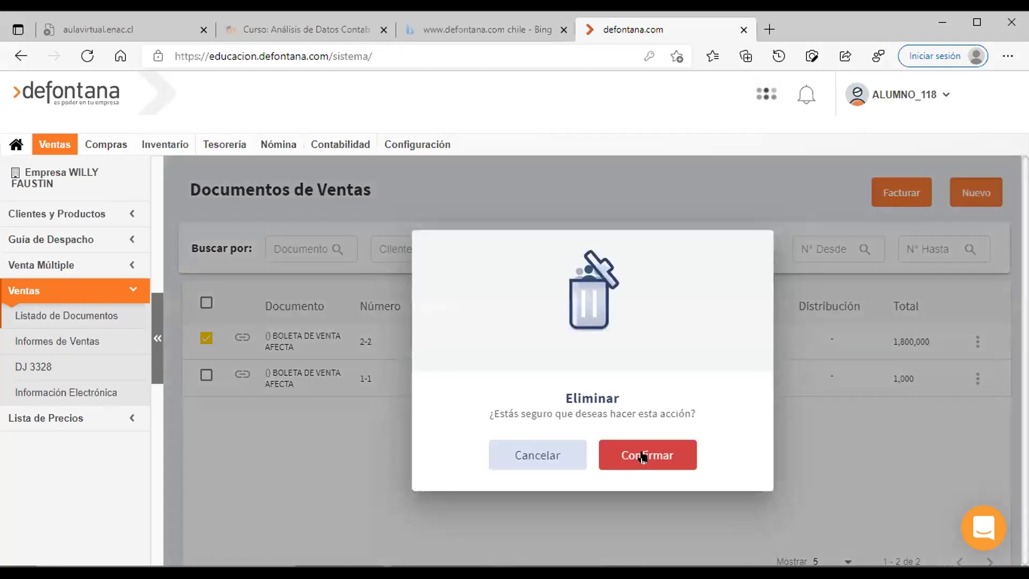
click(641, 452)
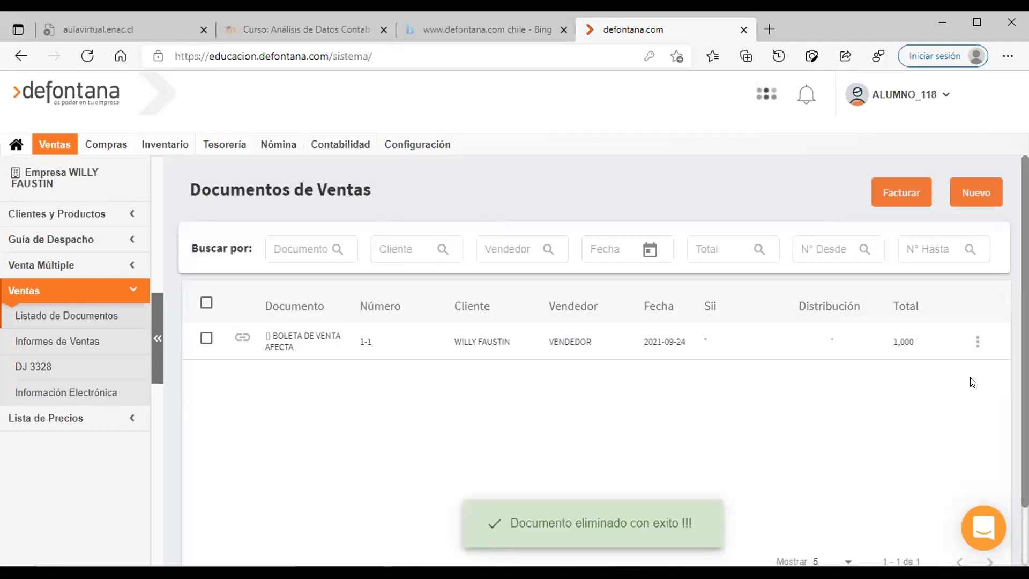
Step: Delete the remaining 1-1 boleta and confirm
click(977, 340)
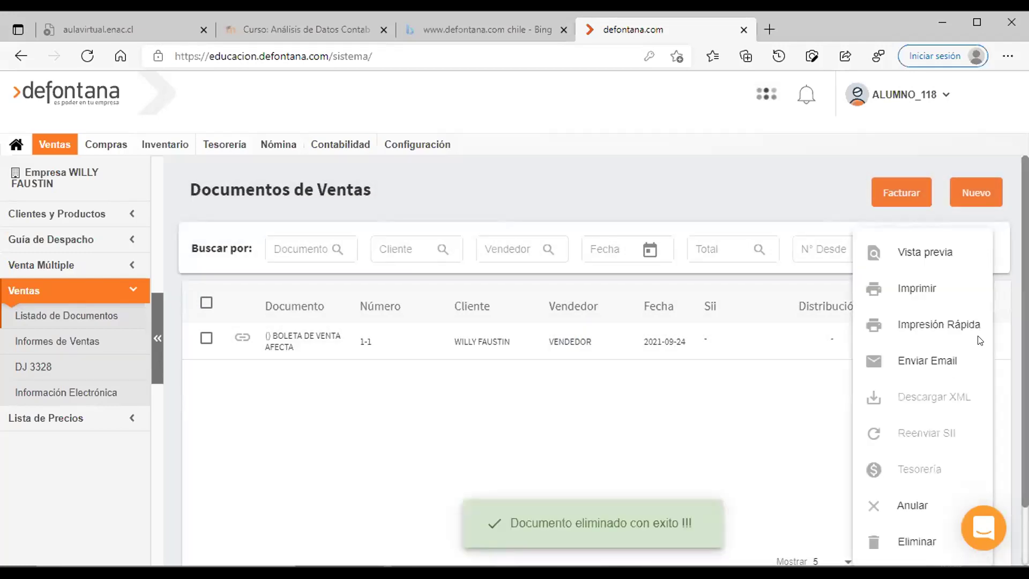
click(886, 536)
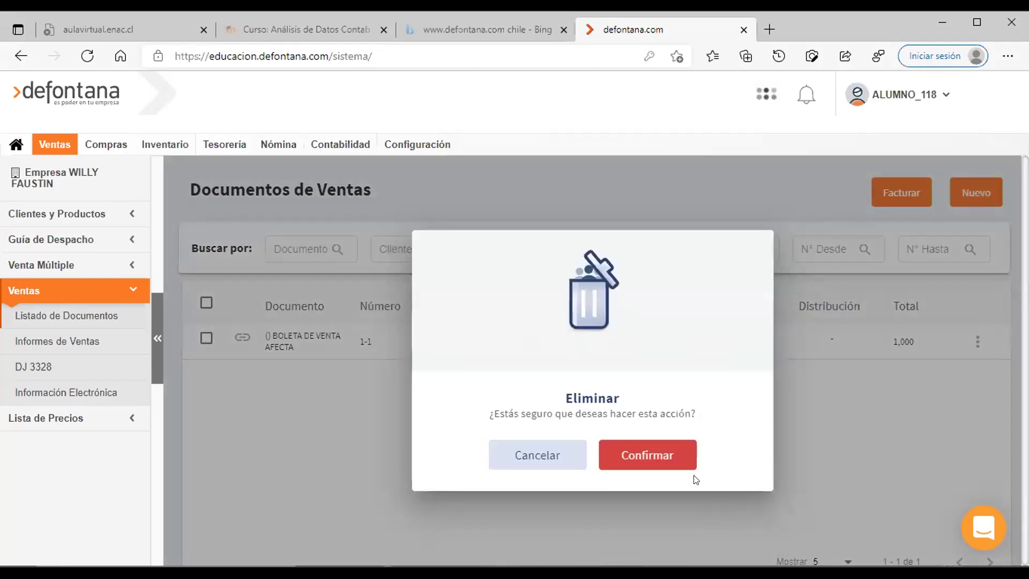
click(673, 465)
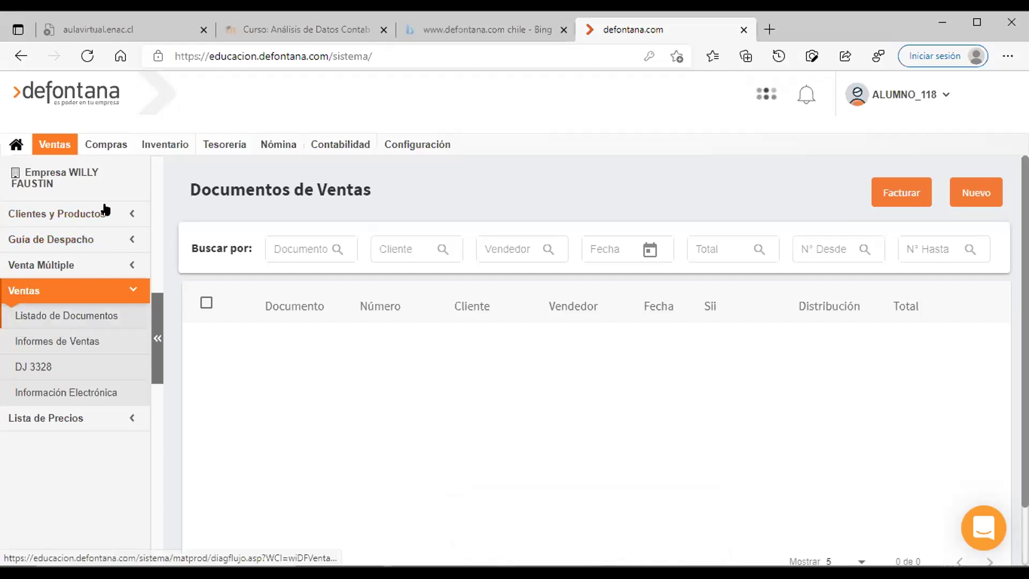
Step: Start a new sales document from Ventas > Listado de Documentos
click(66, 215)
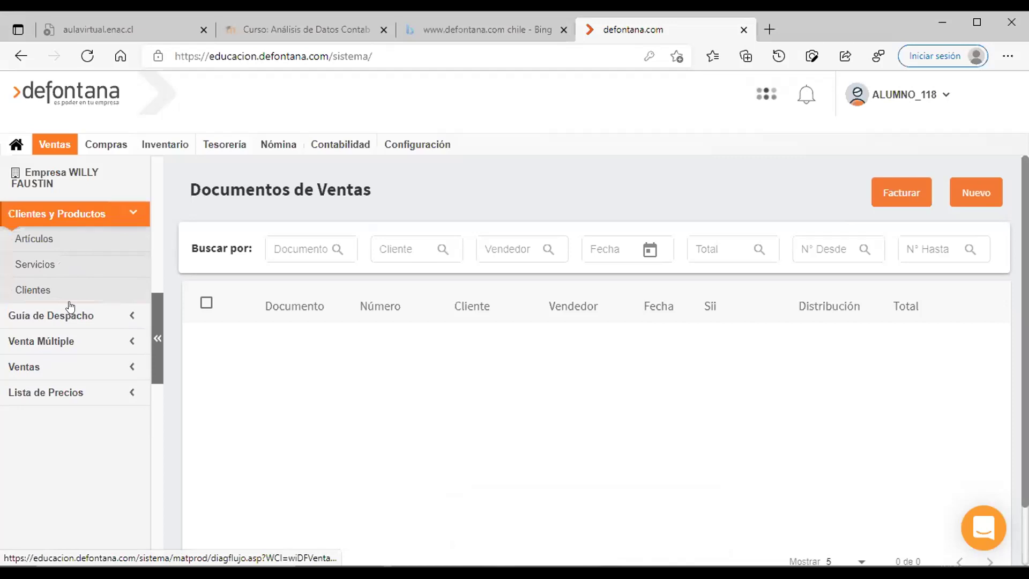
click(34, 368)
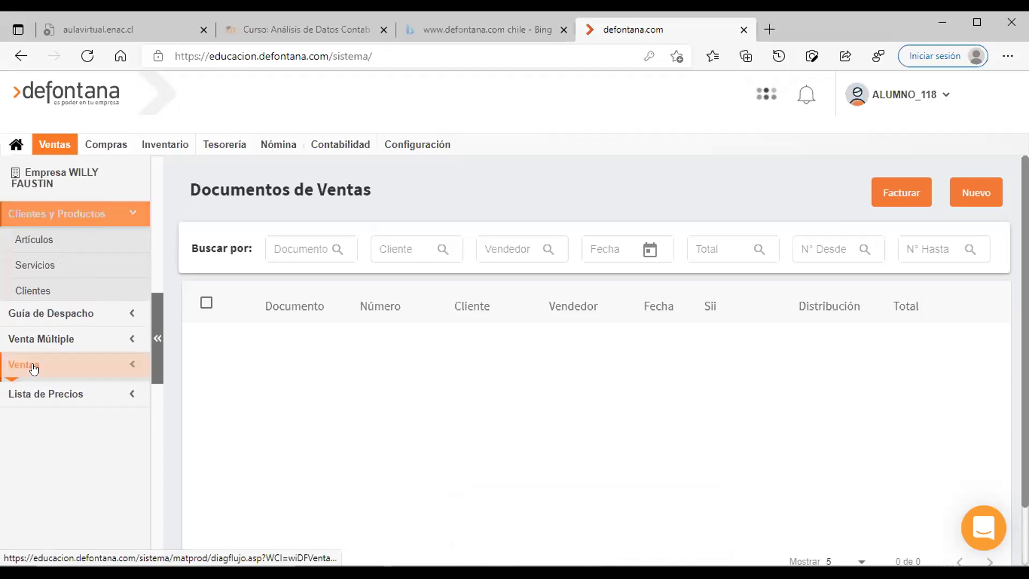
click(59, 318)
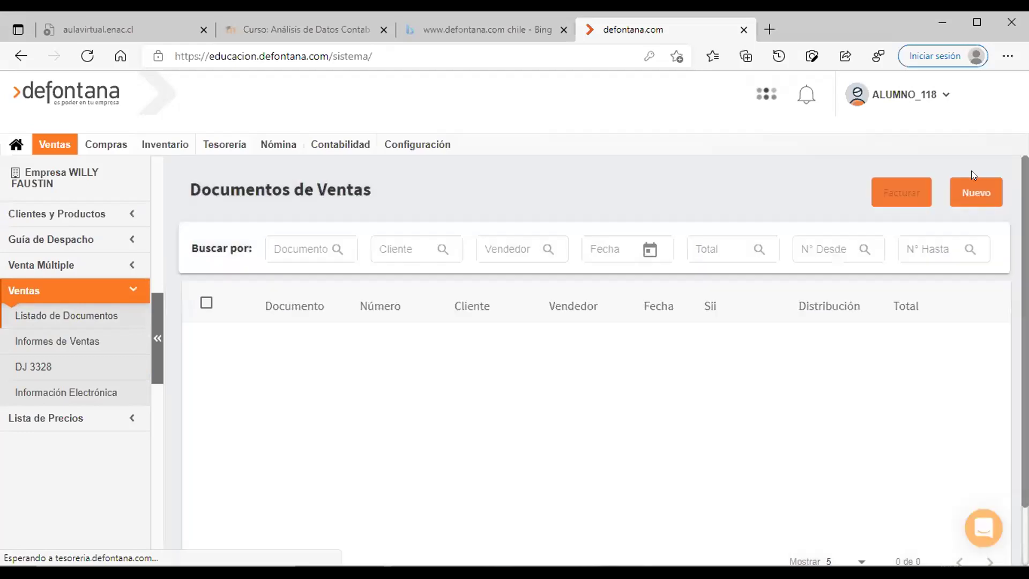
click(968, 191)
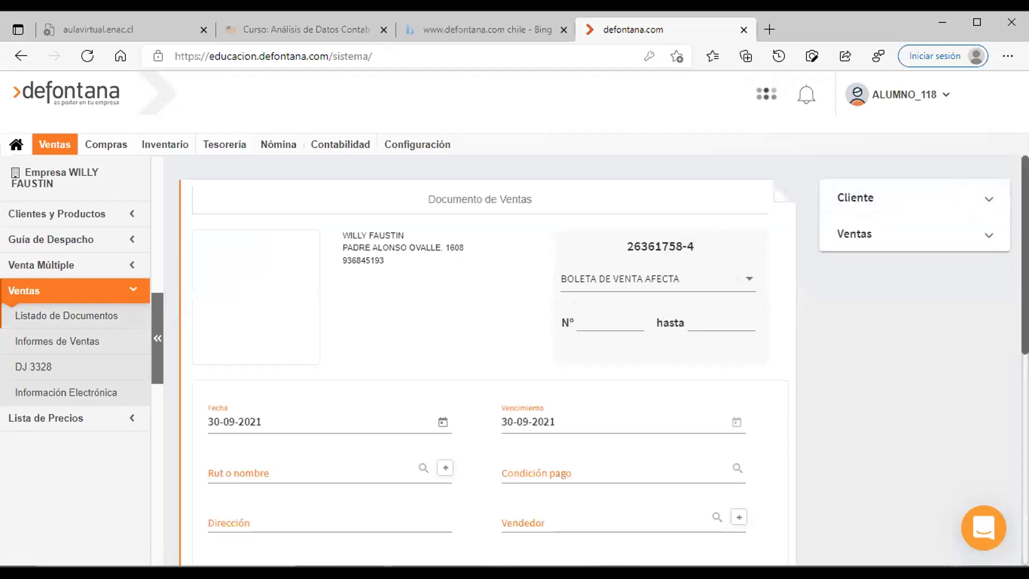
scroll(490, 359, down, 4)
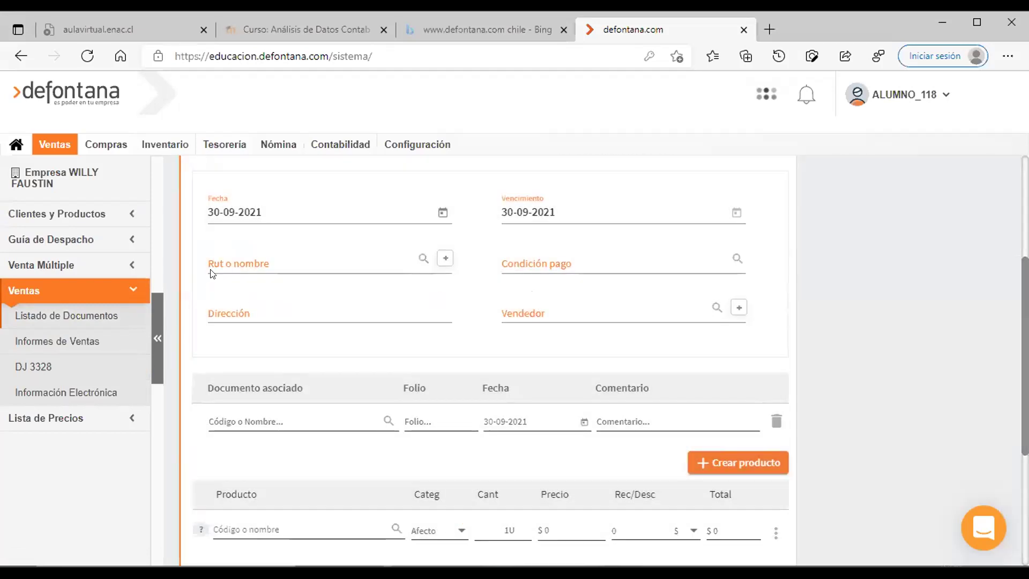
Step: Enter the customer's RUT, then their name, in Rut o nombre, clearing each
click(225, 260)
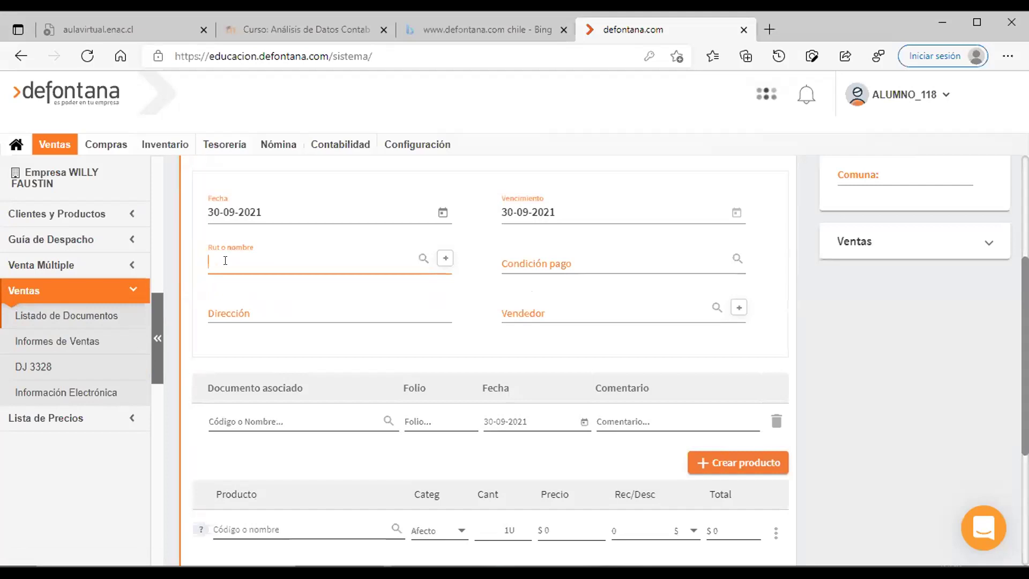
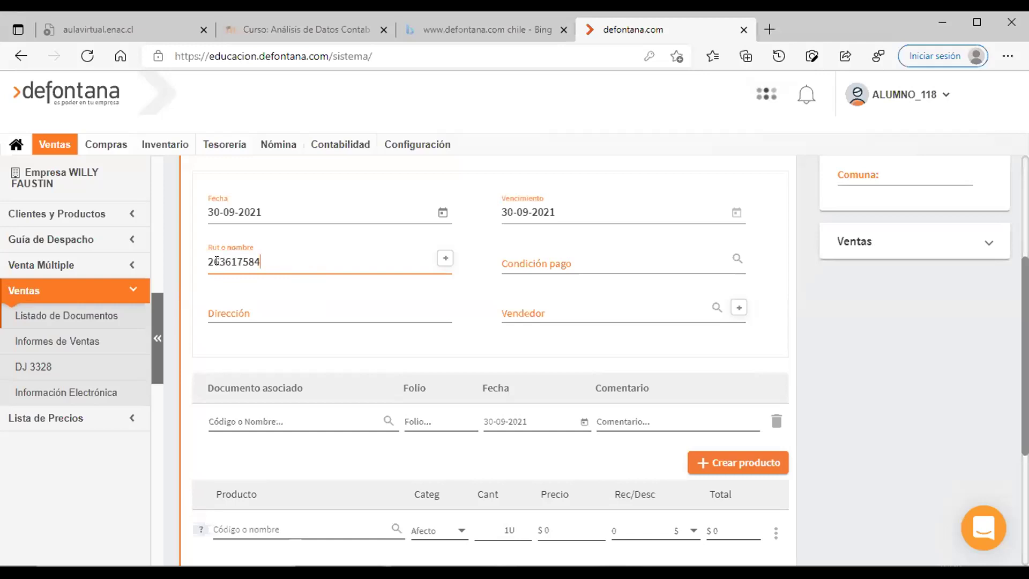
click(253, 261)
text(-)
key(BackSpace)
key(BackSpace)
key(BackSpace)
key(BackSpace)
key(BackSpace)
key(BackSpace)
key(BackSpace)
key(BackSpace)
key(BackSpace)
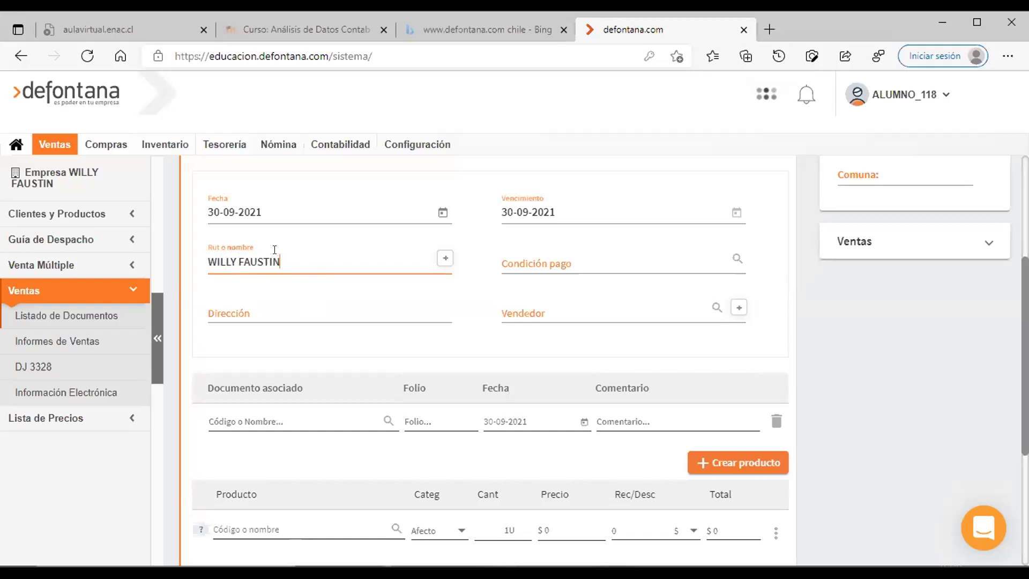
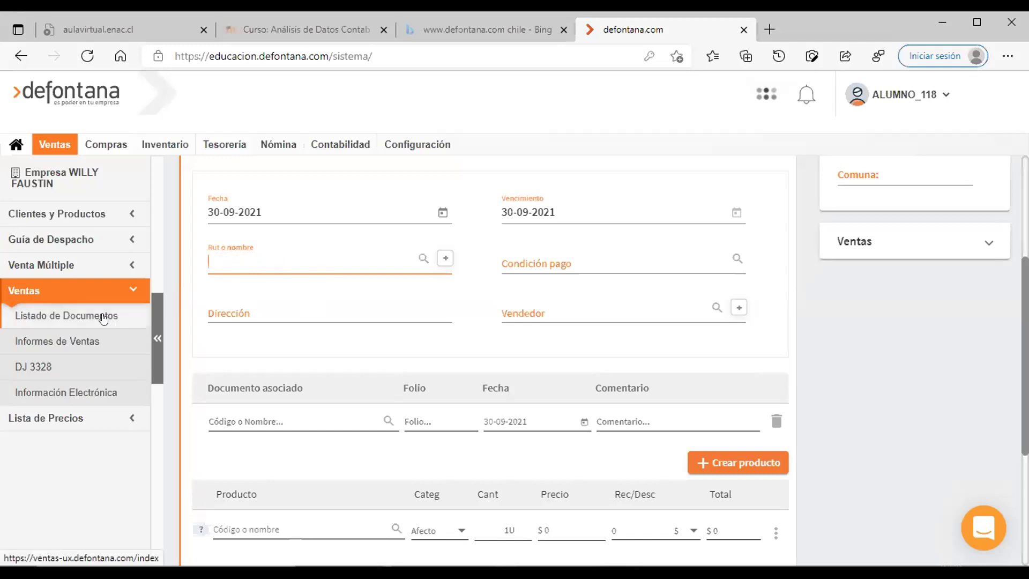
Step: Check the Clientes list, then start a new sales document from Listado de Documentos
click(78, 221)
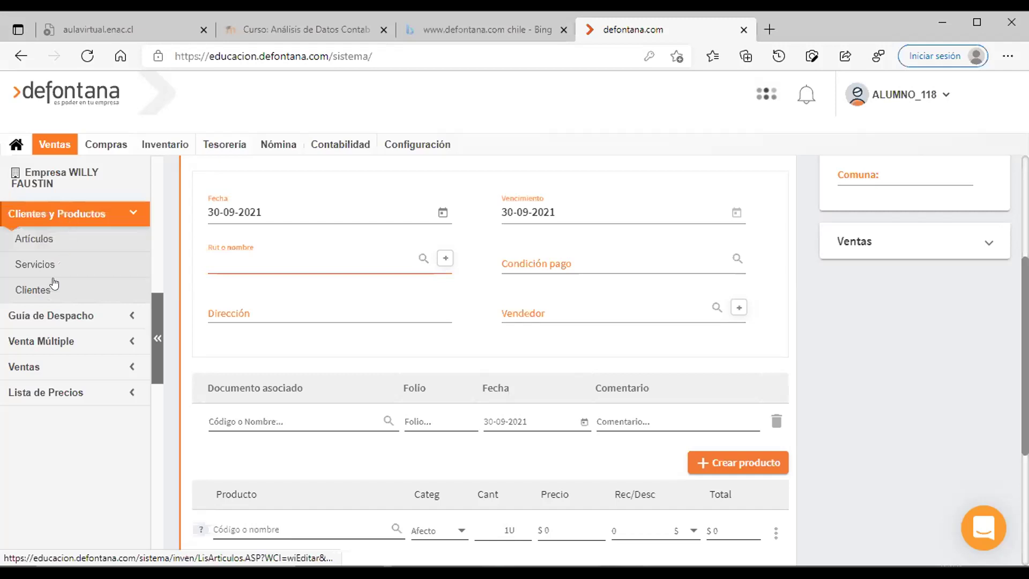
click(54, 283)
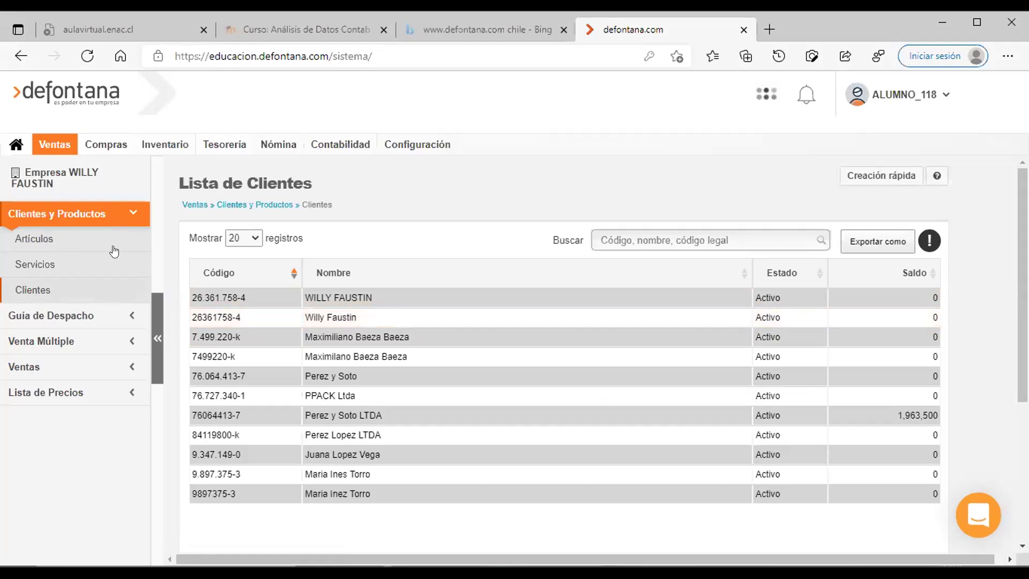
click(23, 366)
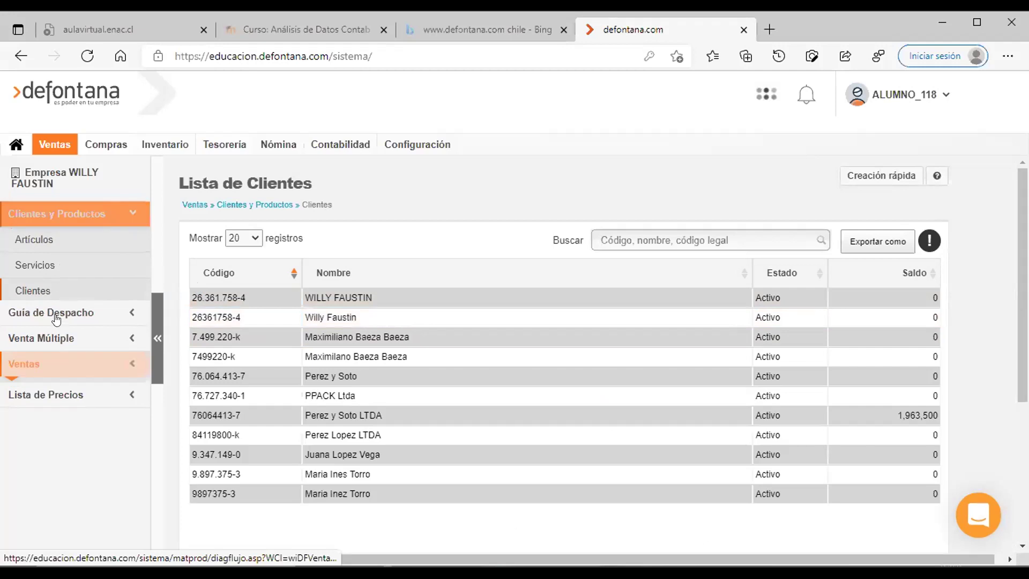
click(56, 319)
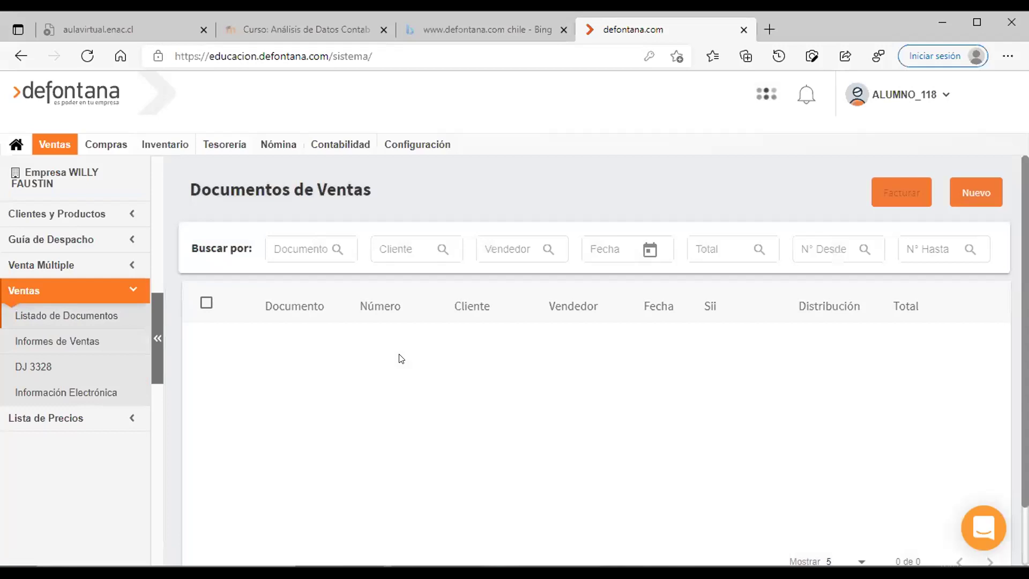
click(973, 193)
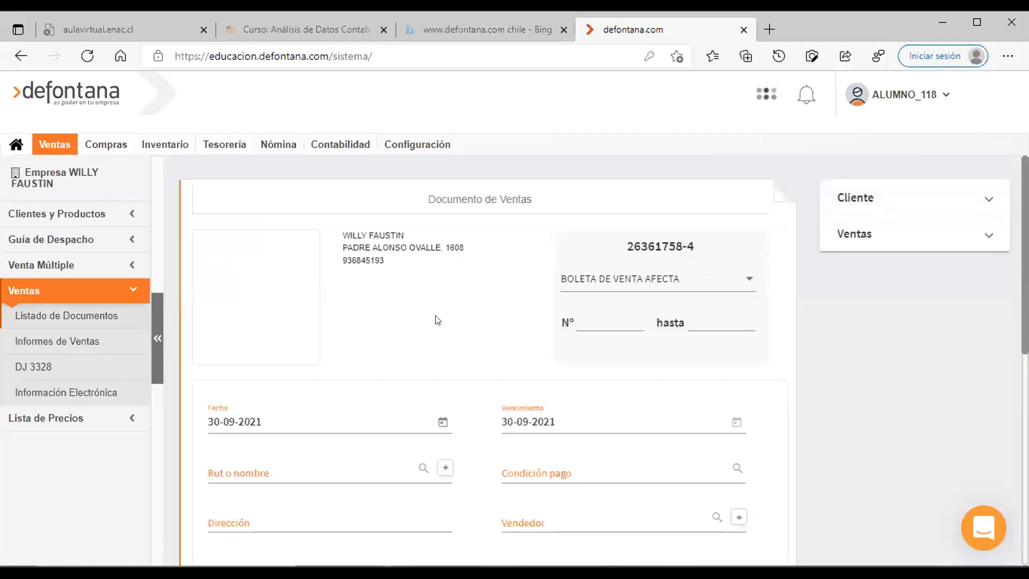
Step: Search the customer by name in Rut o nombre and pick them
click(265, 468)
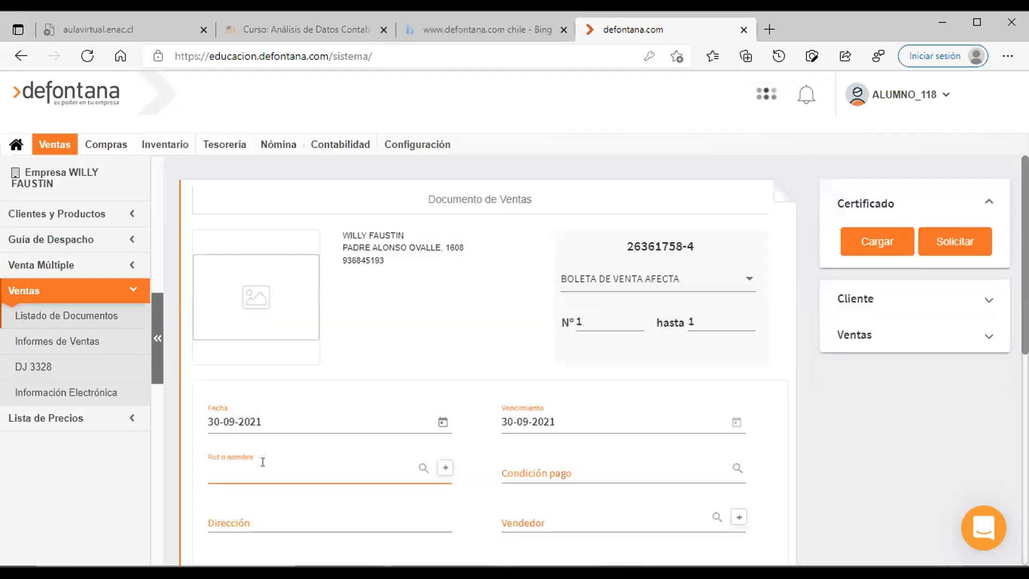
text(WILLY F)
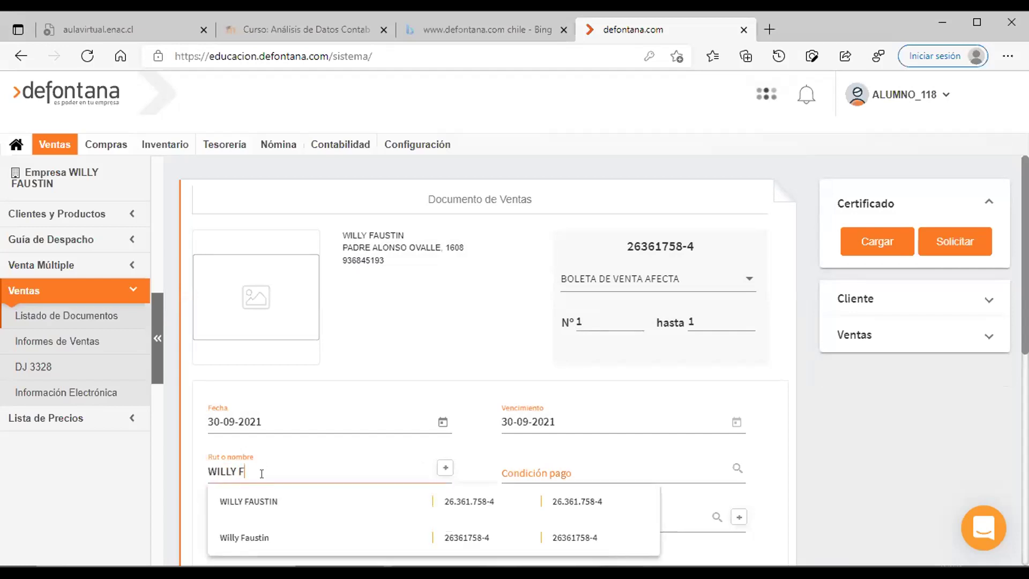
click(255, 501)
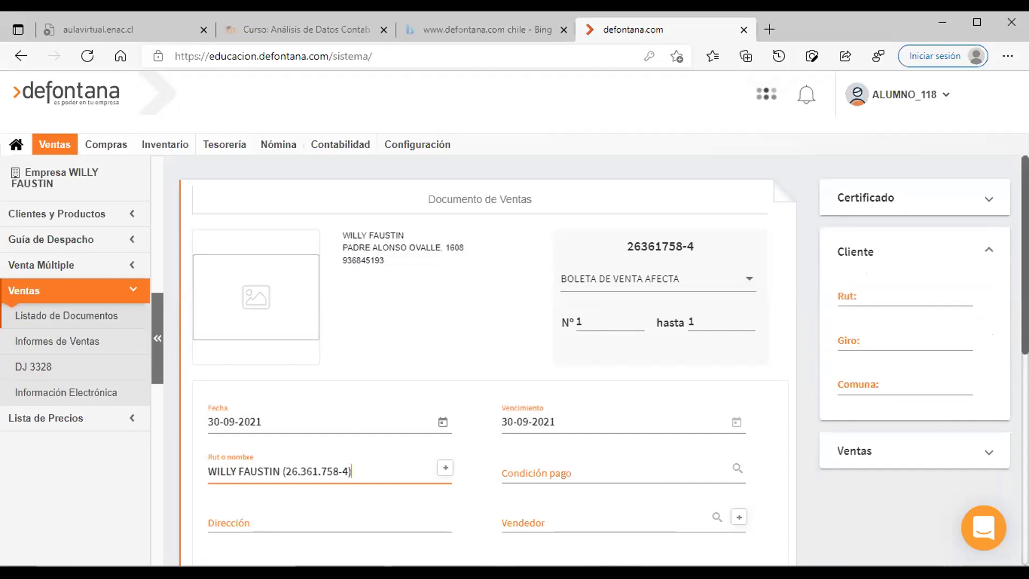
right_click(655, 394)
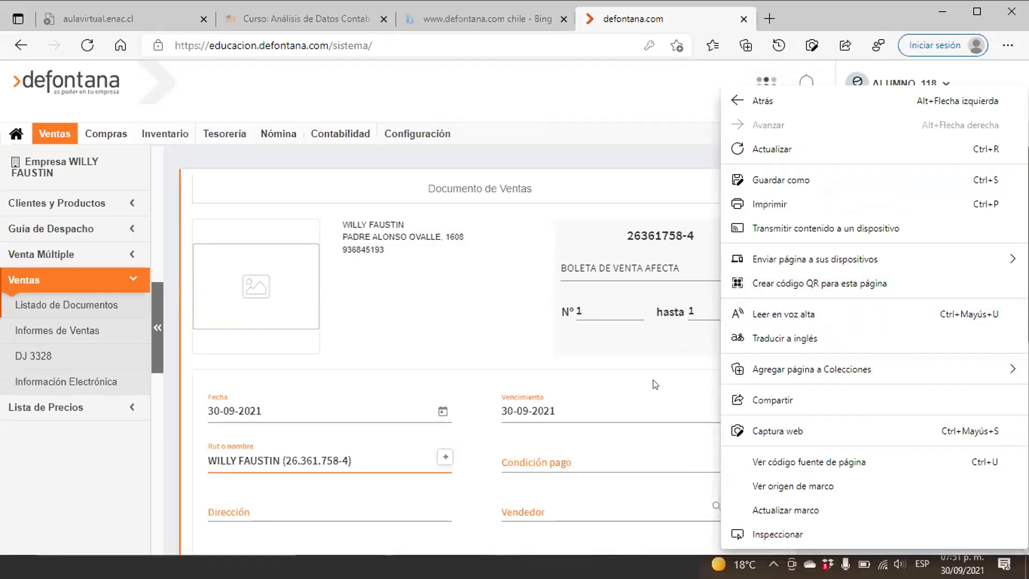
click(655, 384)
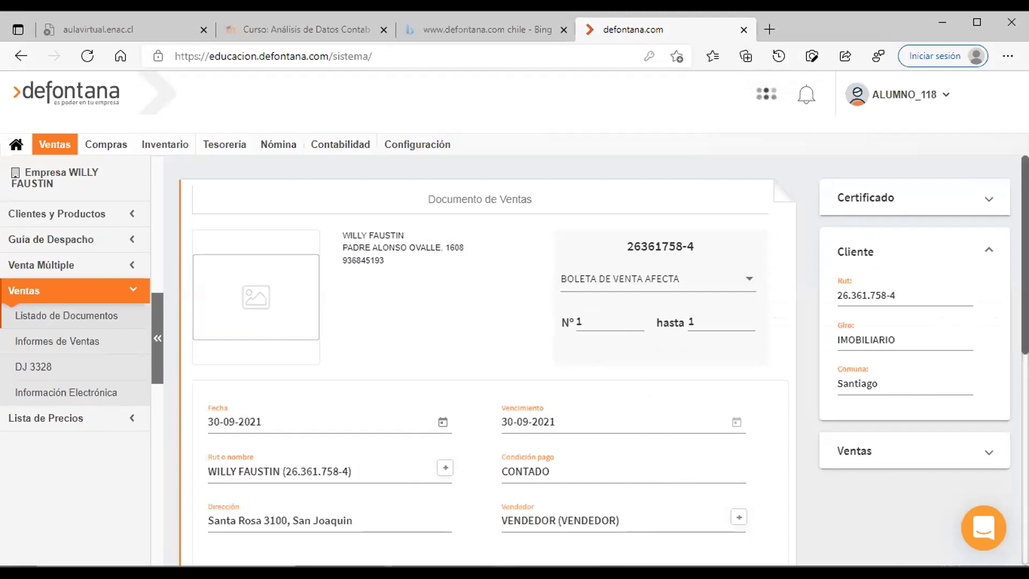
scroll(589, 359, down, 3)
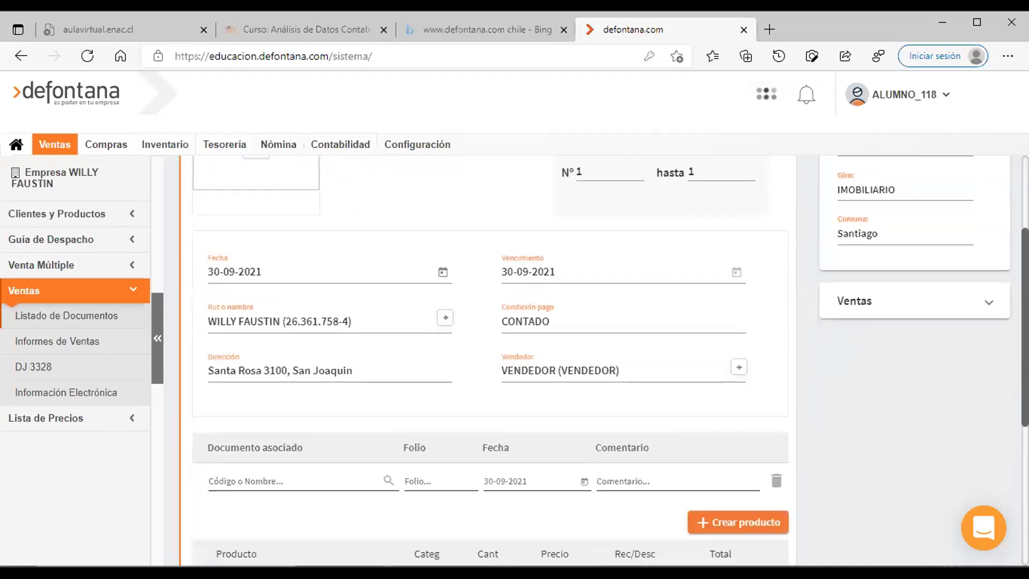
scroll(726, 405, down, 2)
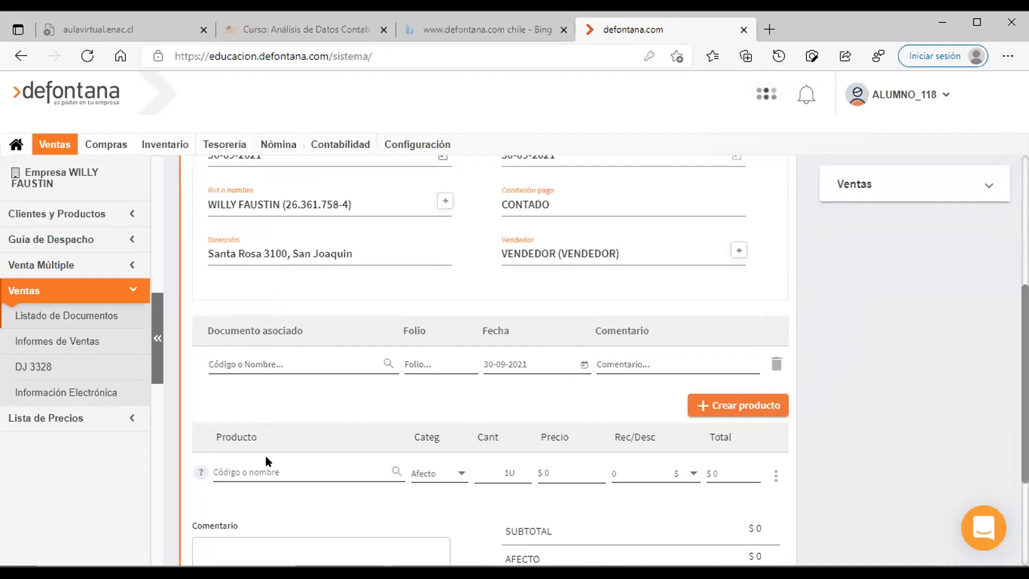
Step: Add REFLECTANTE TRIANGULAR with quantity 100 at $2,500, totalling $250,000
click(246, 470)
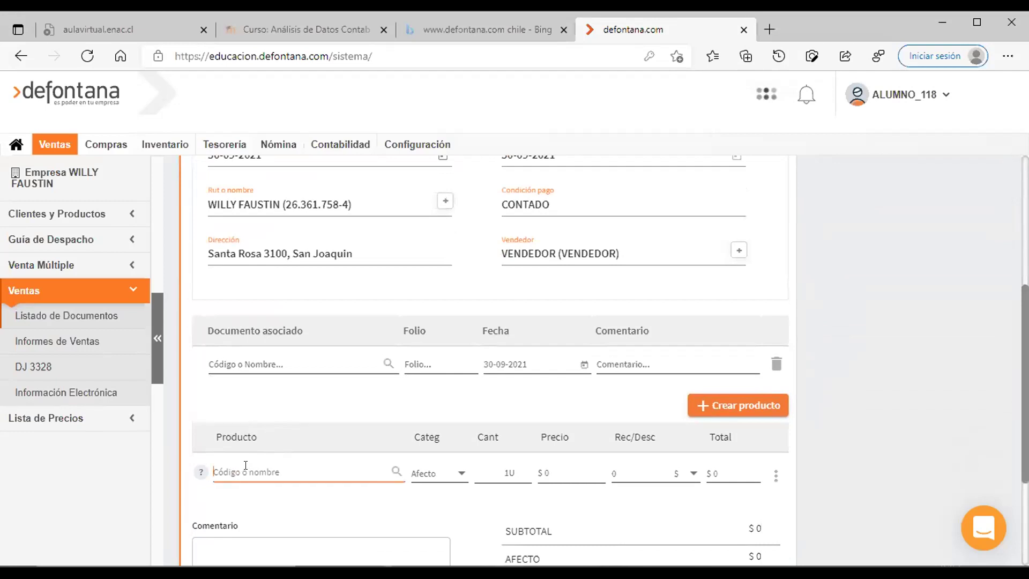
text(A)
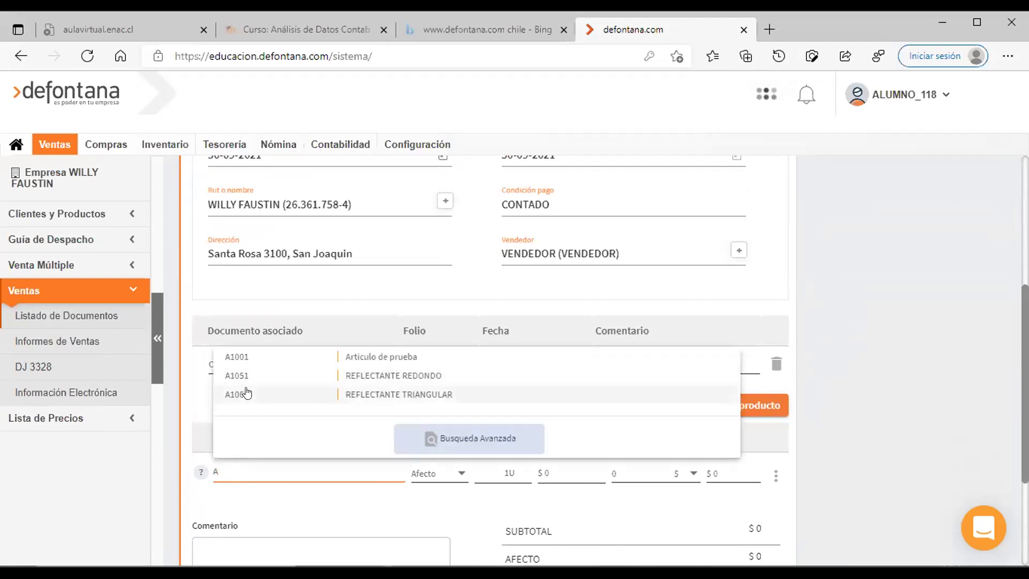
click(245, 393)
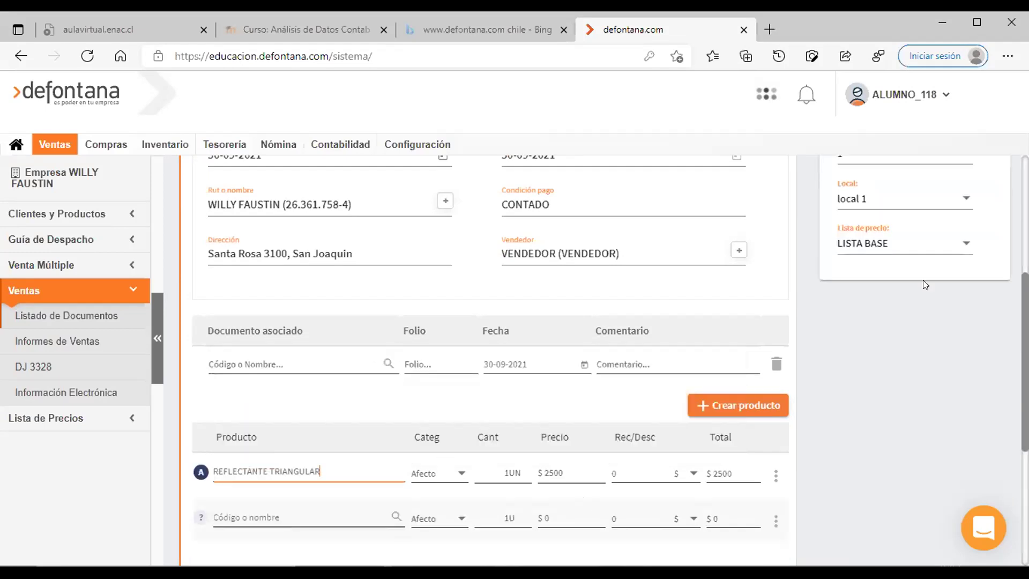
scroll(941, 413, down, 2)
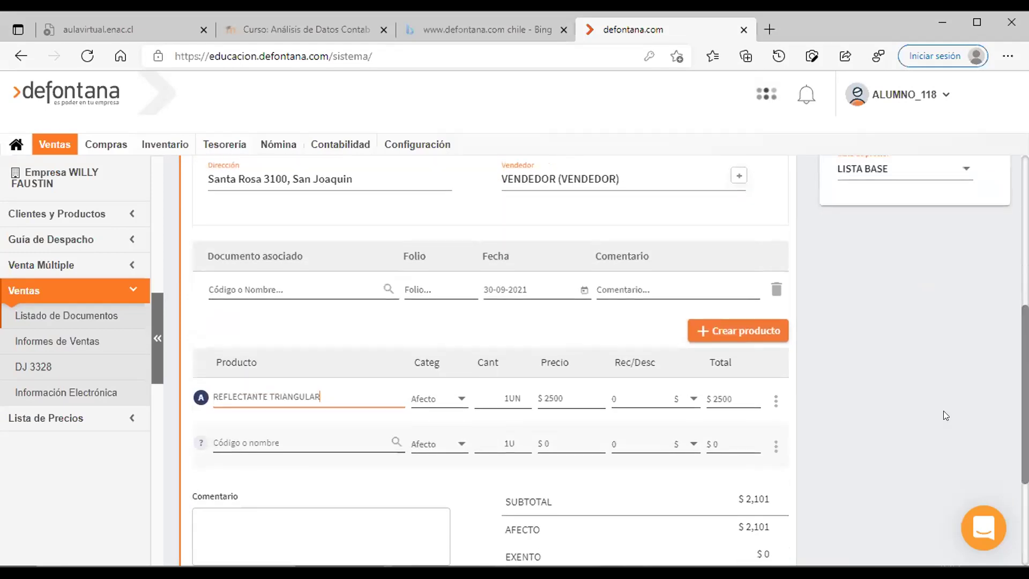
click(502, 391)
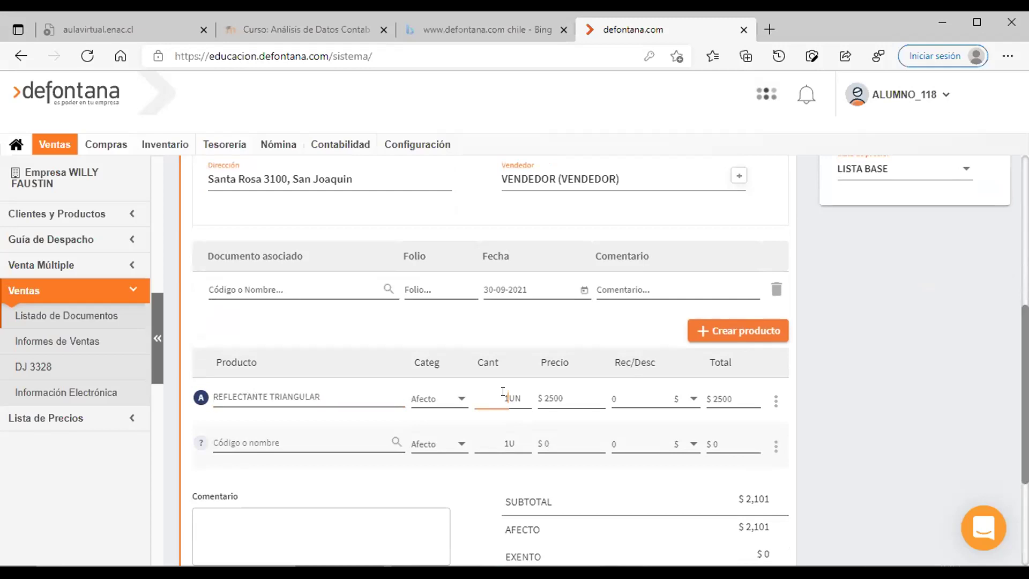
text(00)
click(273, 440)
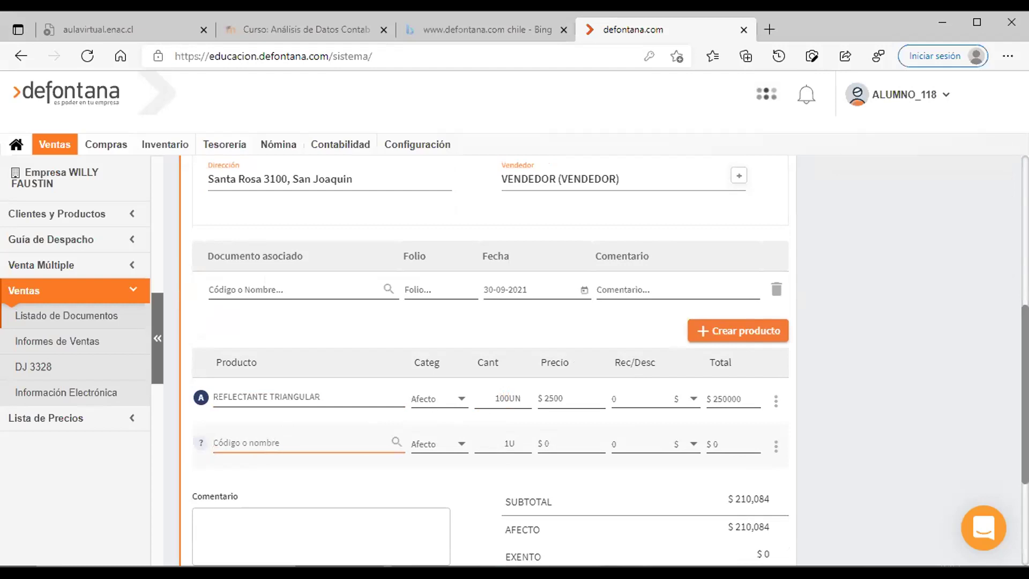
scroll(711, 486, down, 3)
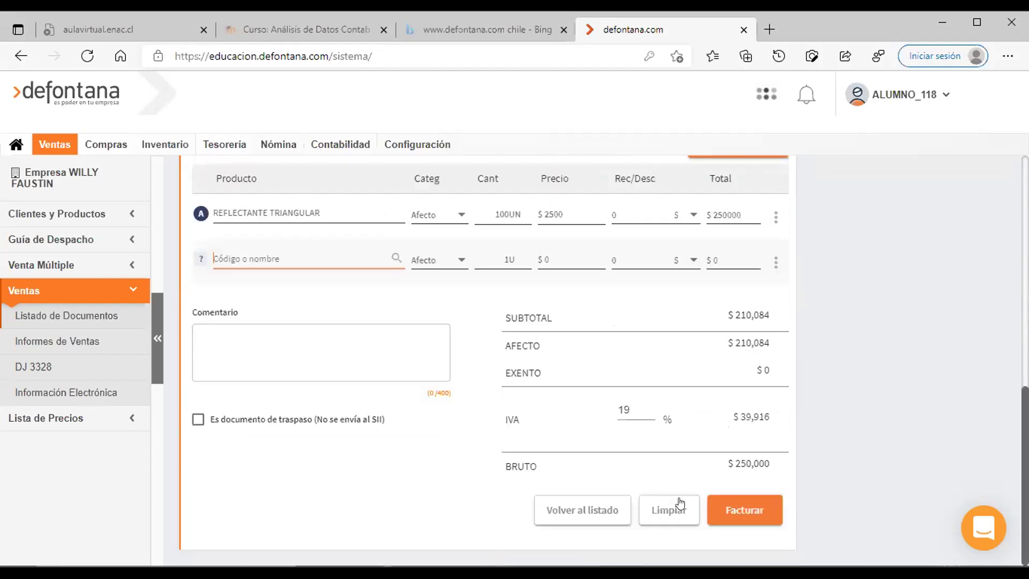
click(747, 511)
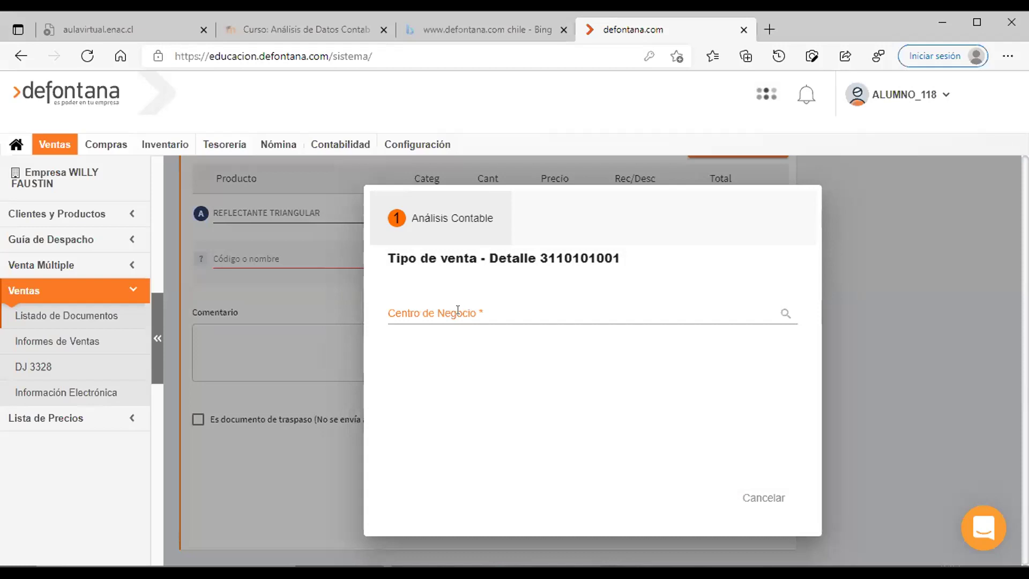
Step: Assign the VENTAS business centre, save to issue the boleta, and return to Listado de Documentos
click(458, 311)
text(VEN)
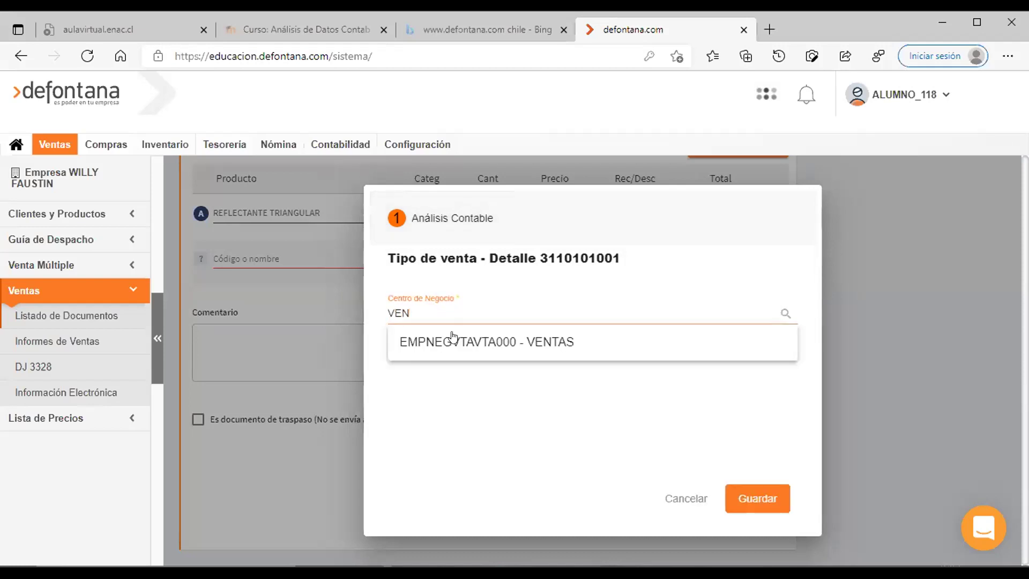
click(459, 342)
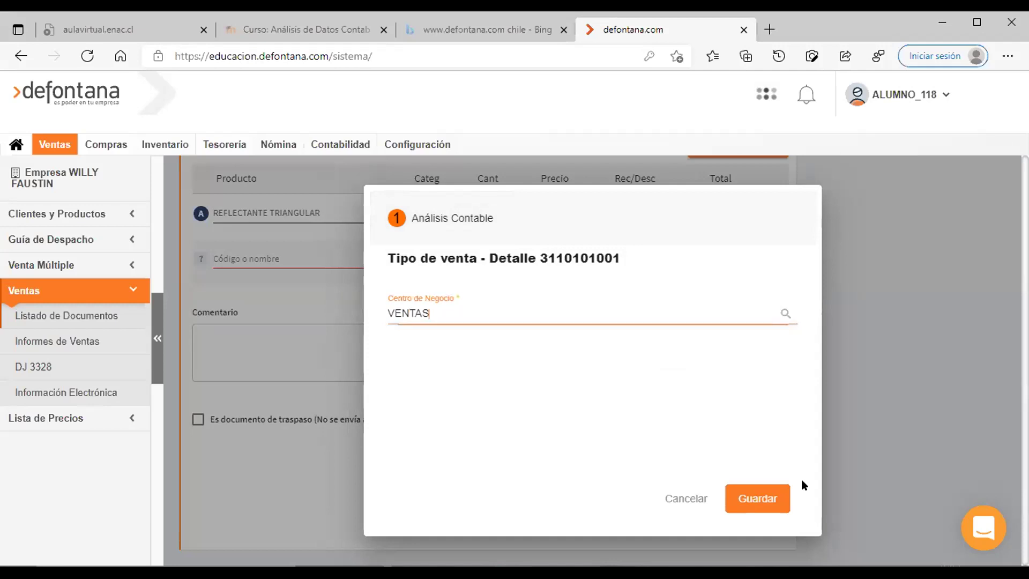
click(760, 489)
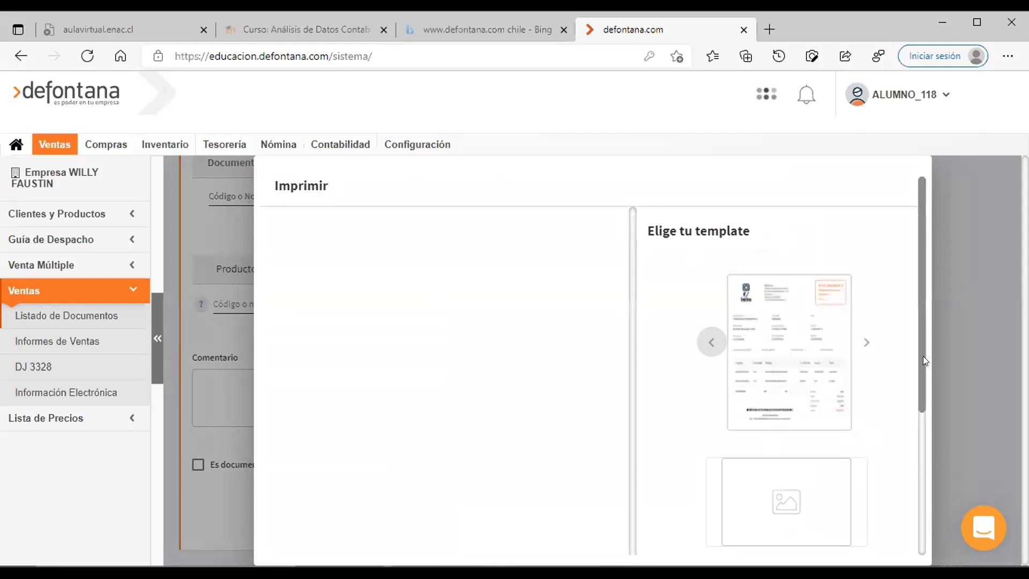
click(138, 335)
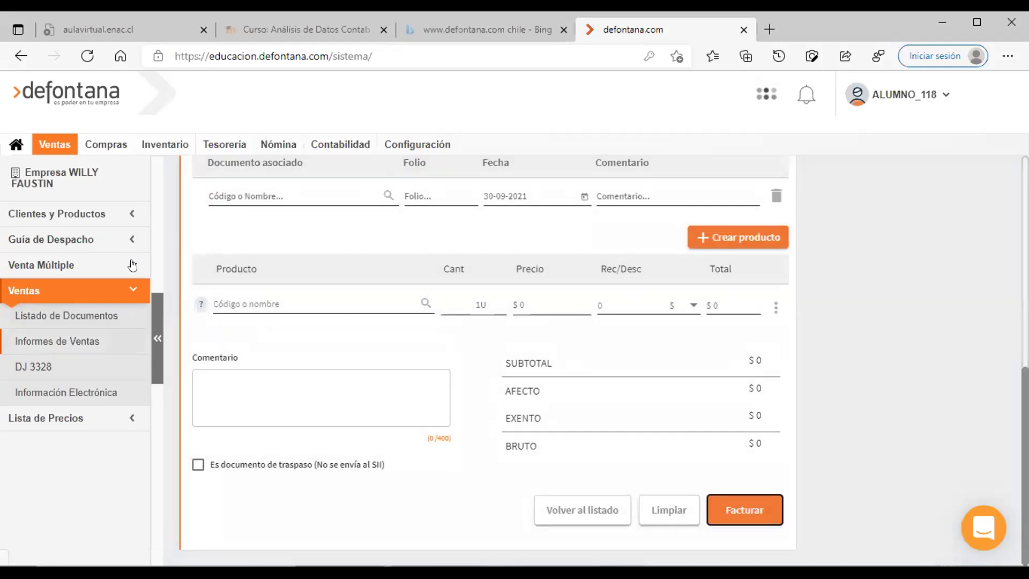
click(79, 313)
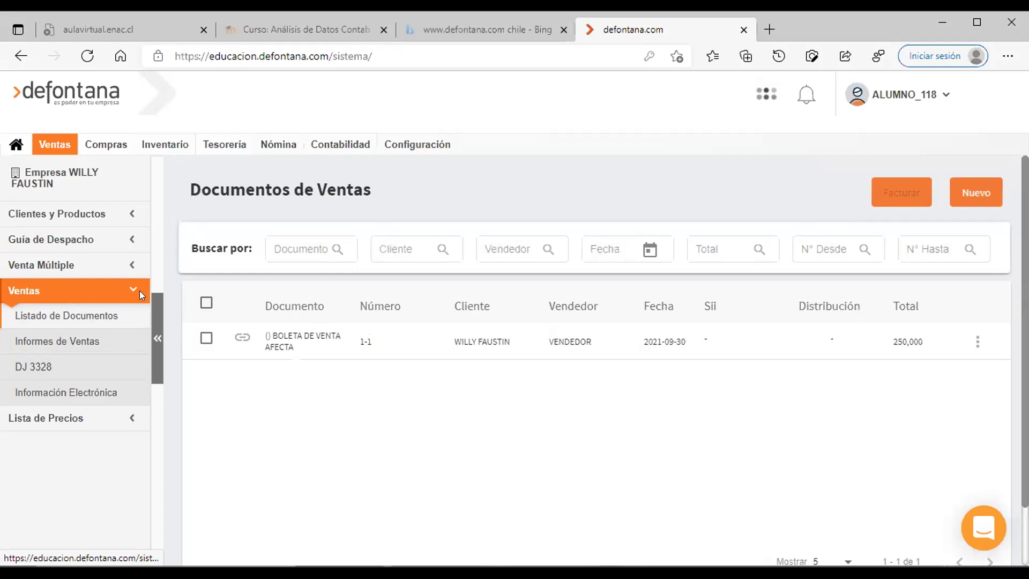
click(205, 341)
click(204, 341)
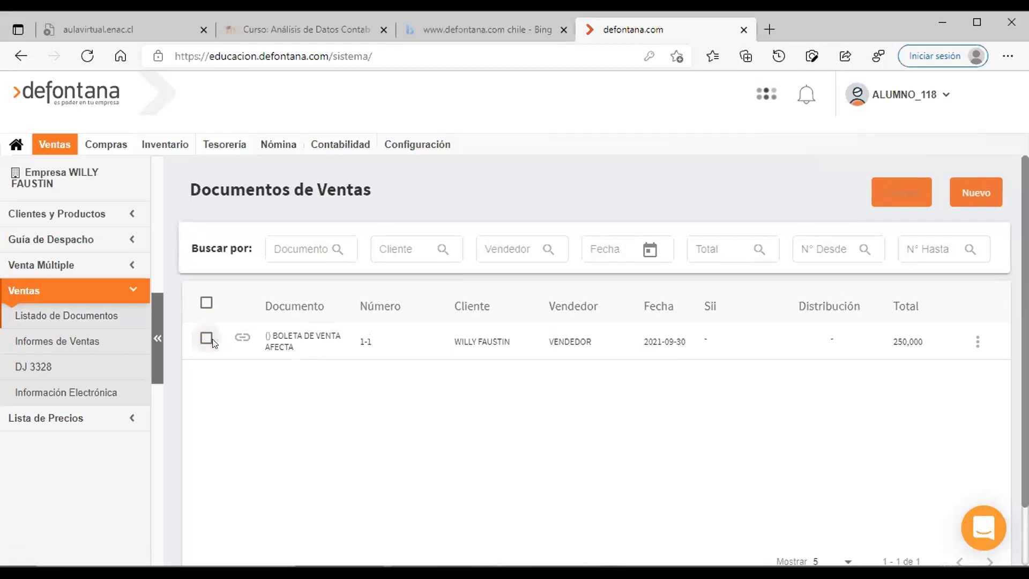
click(241, 338)
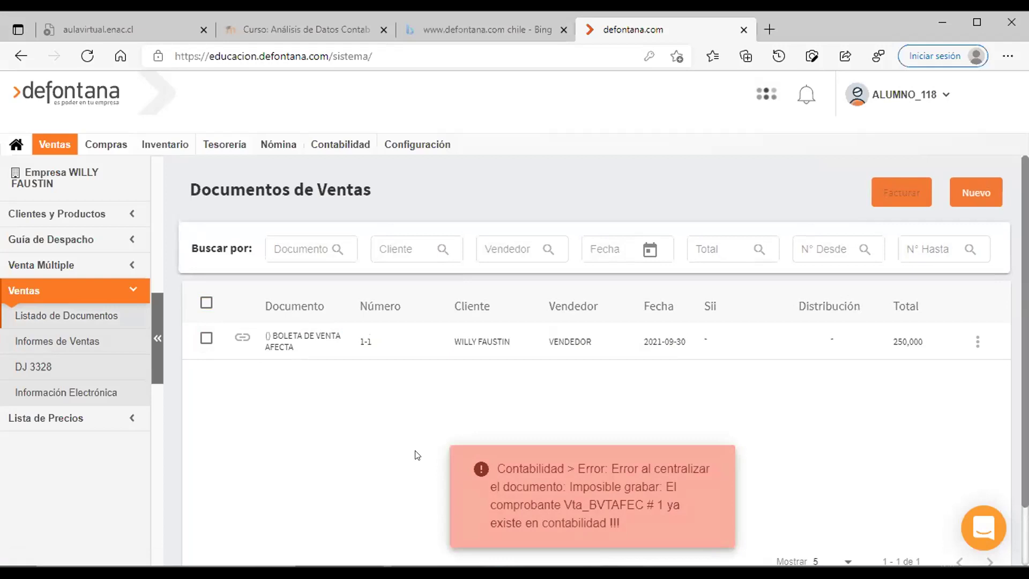
click(572, 487)
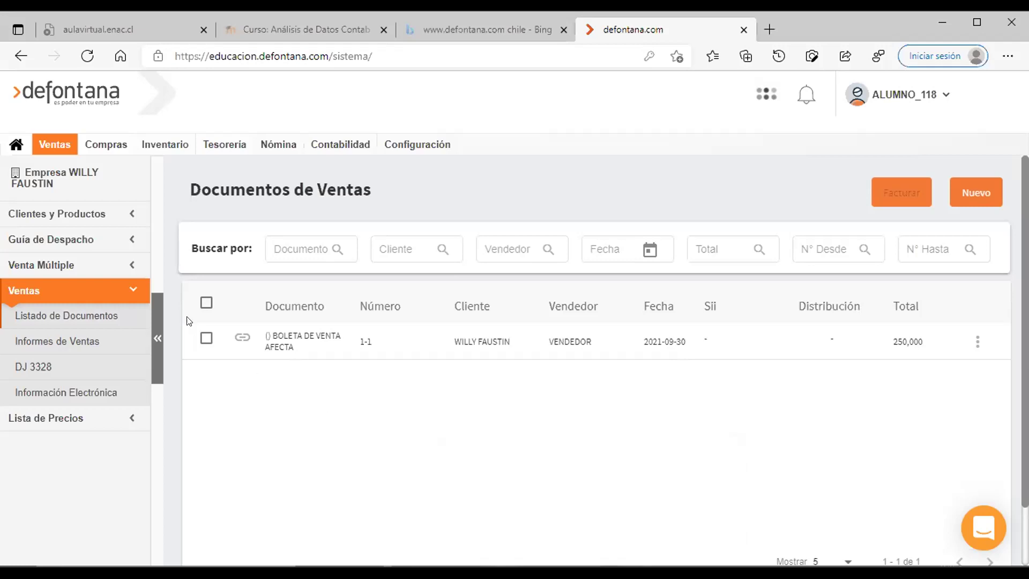
click(239, 335)
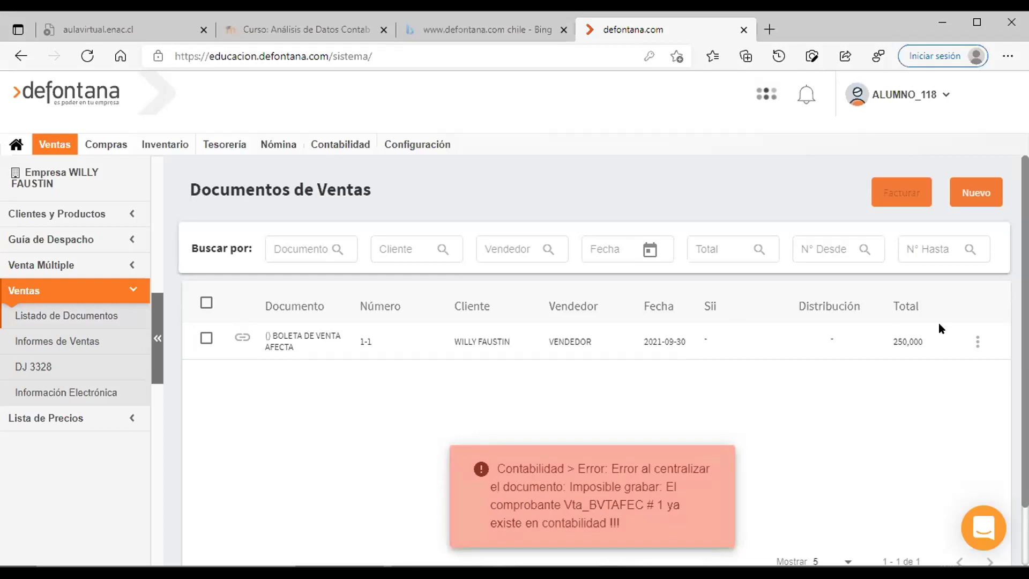
click(974, 341)
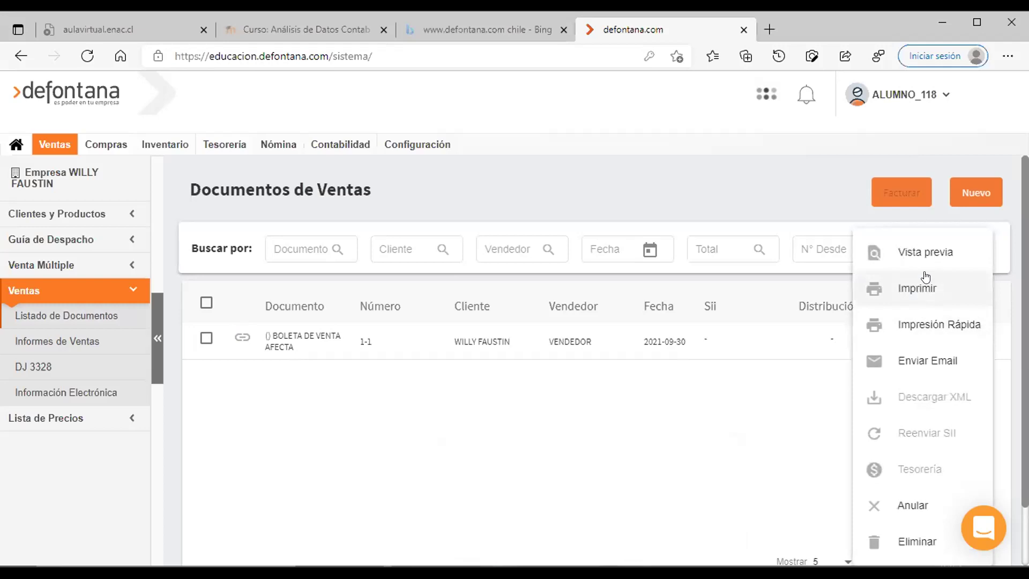
click(919, 252)
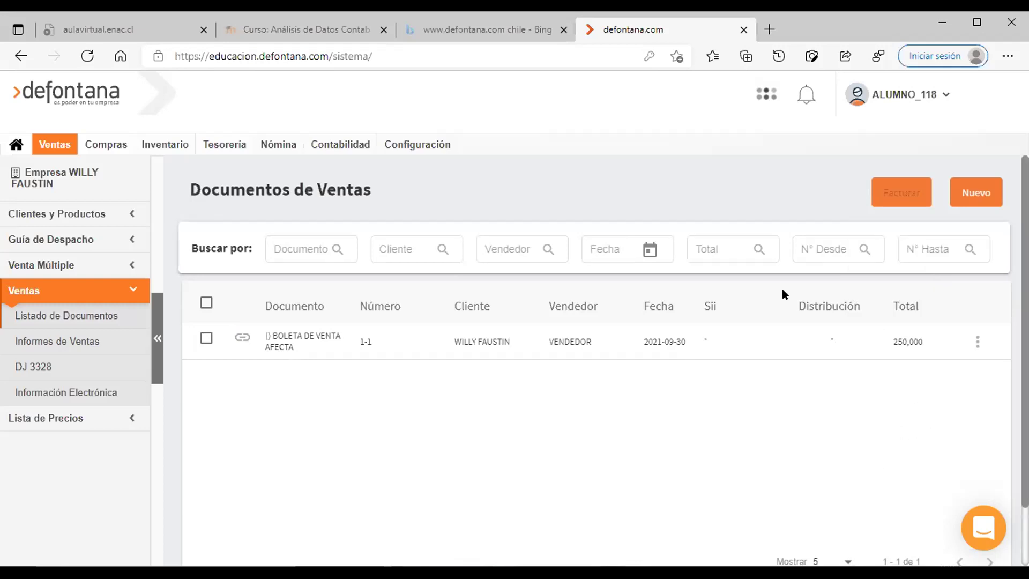
click(975, 341)
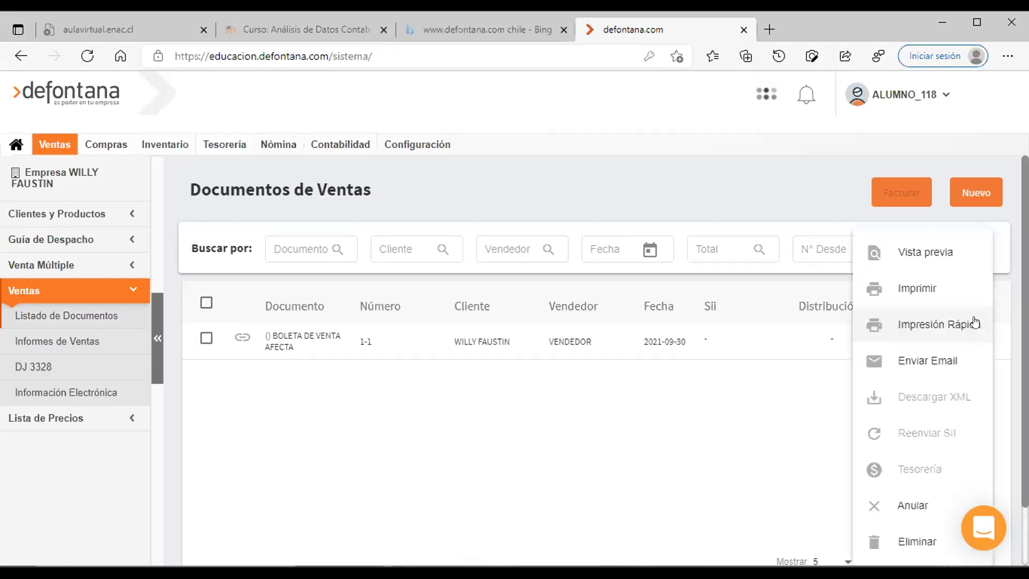
click(936, 258)
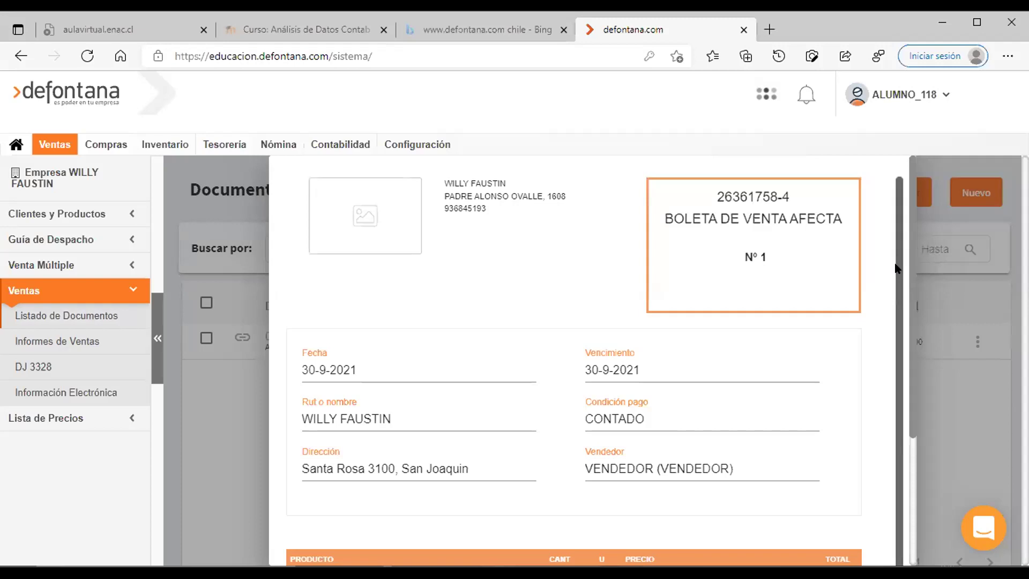
drag(898, 259, 906, 314)
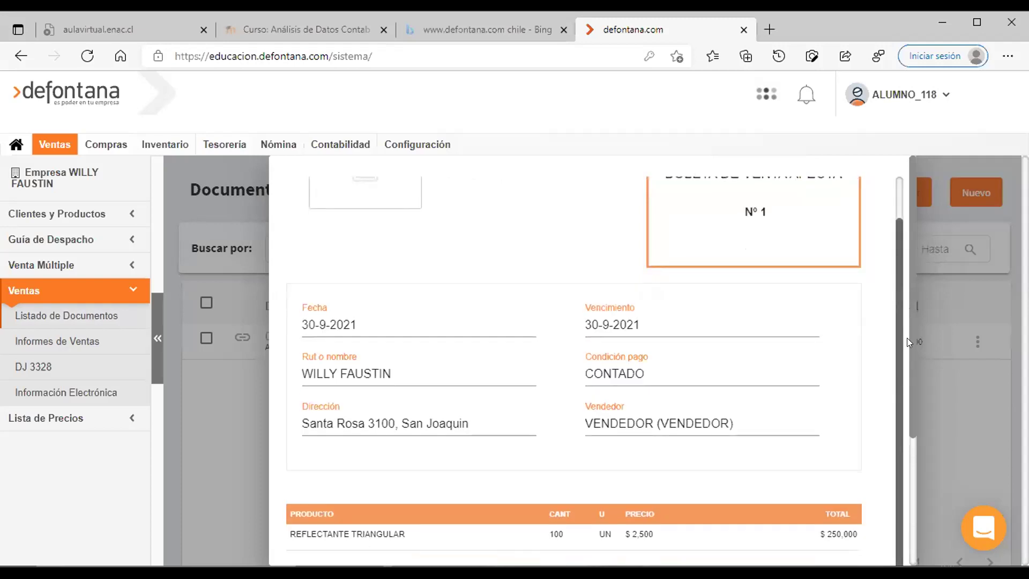
click(247, 398)
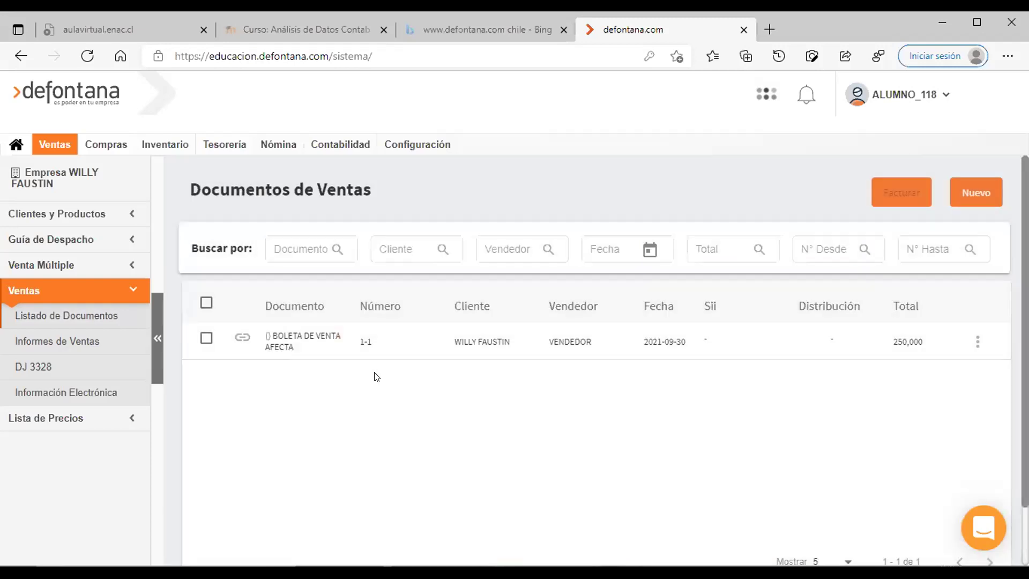
click(977, 341)
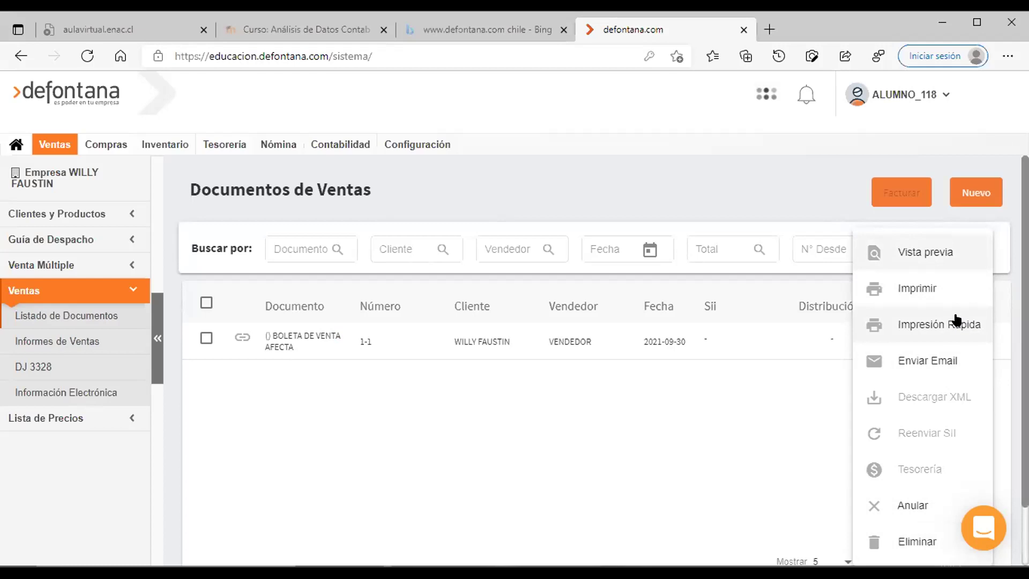
click(715, 430)
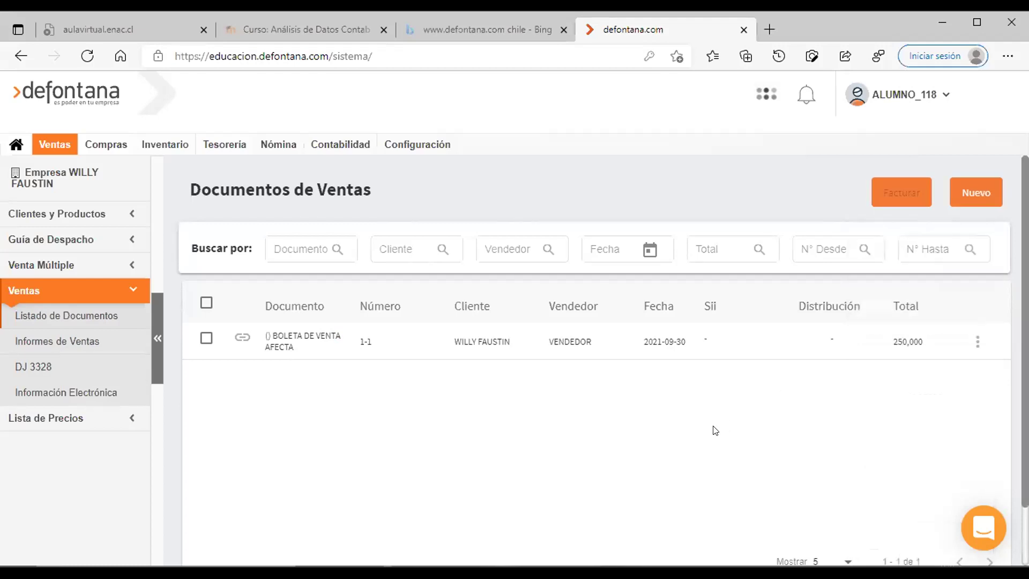